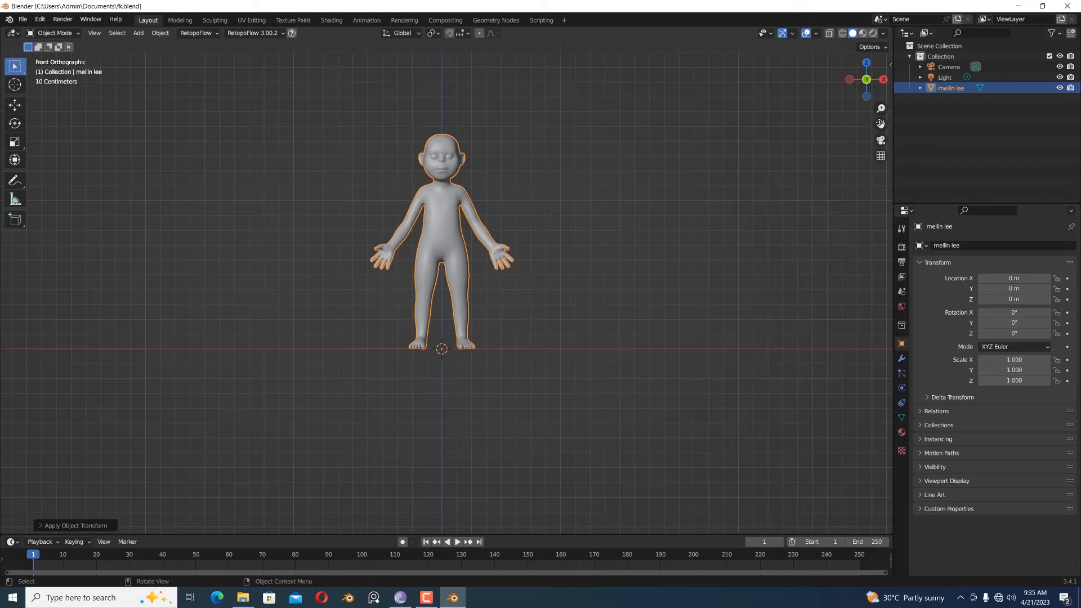
- Add a single-bone armature at the character's feet
left_click_drag(881, 123, 872, 164)
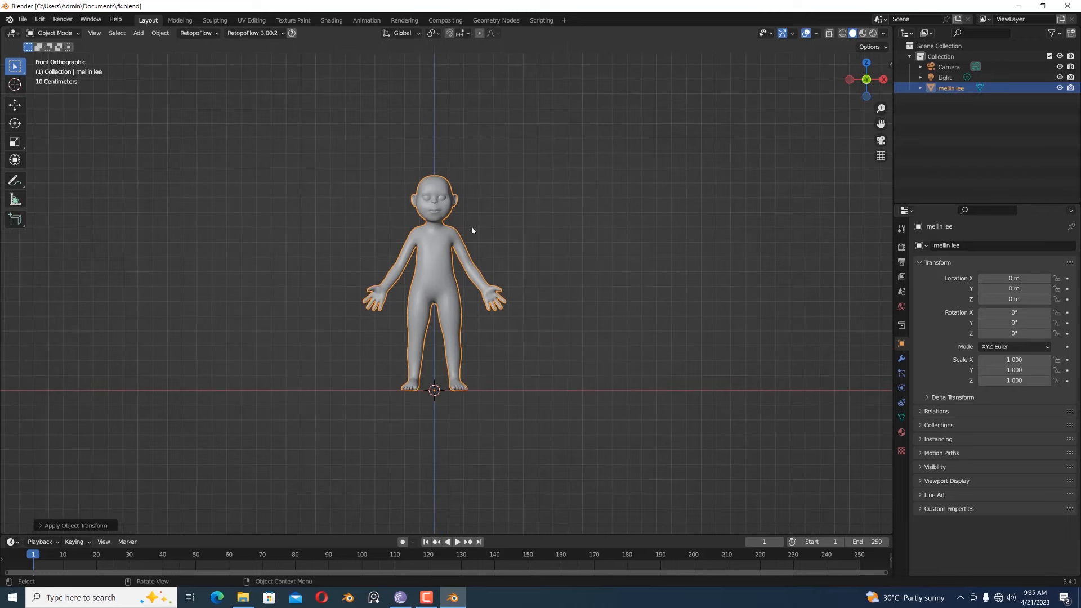
scroll(457, 234, "up", 2)
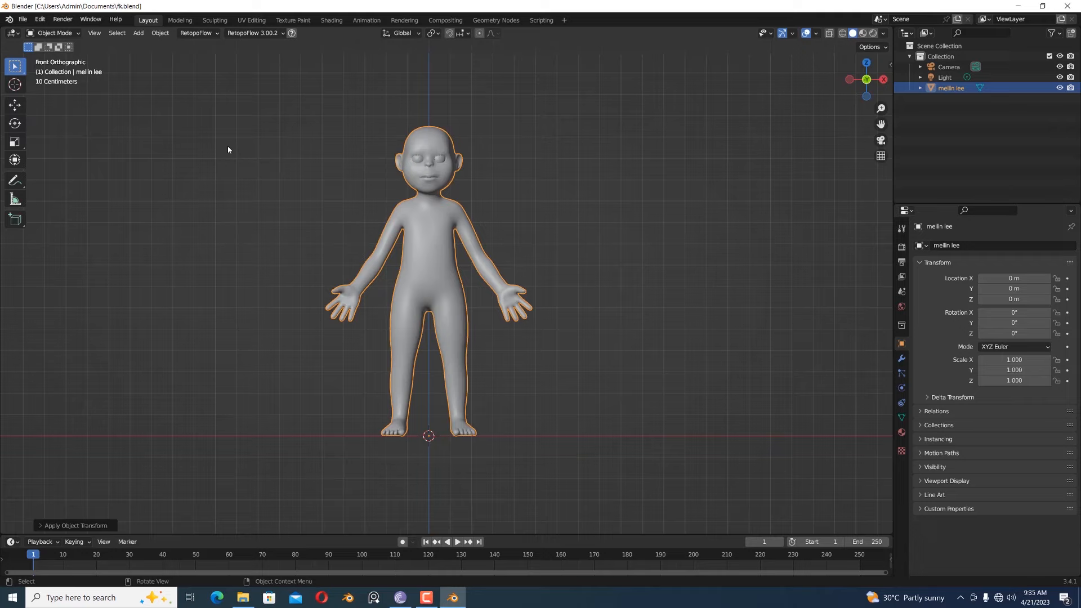
key("shift+a")
mouse_move(153, 216)
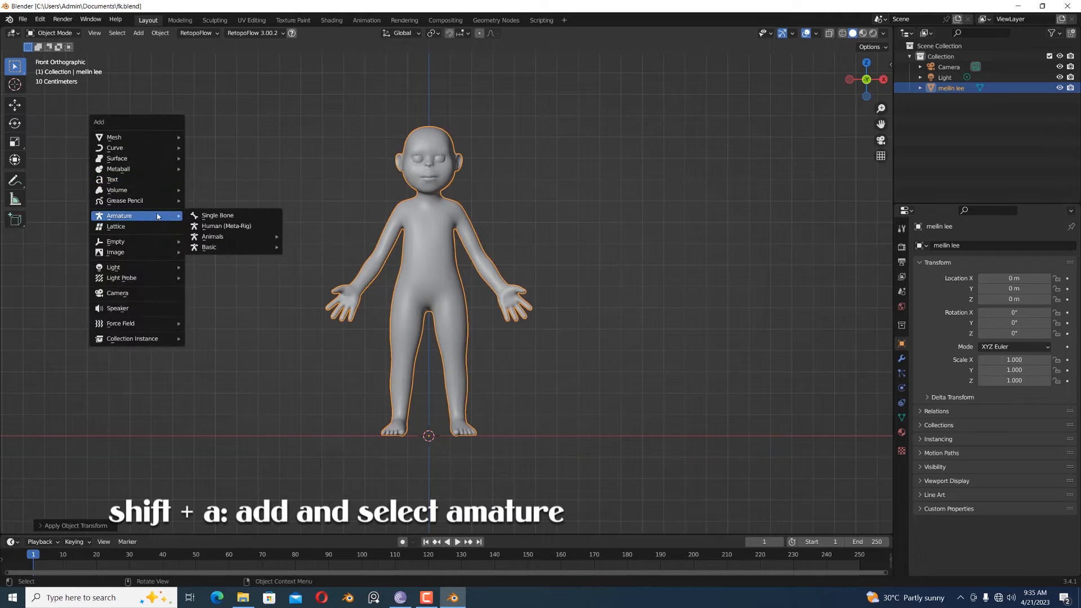
left_click(217, 216)
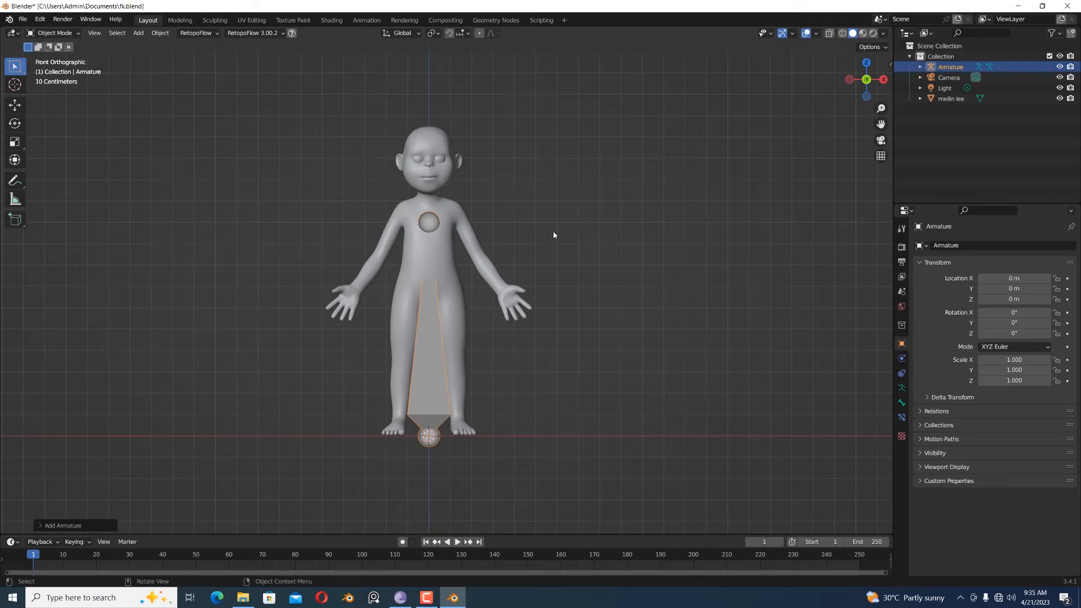
- From the right side view, set the armature's viewport display to In Front
key("KP_3")
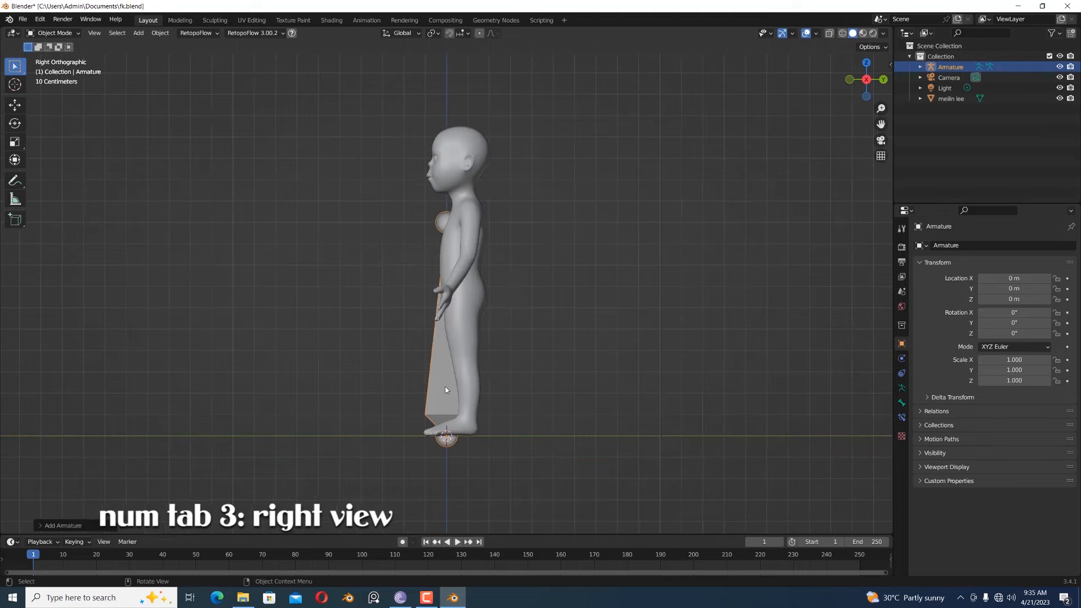
left_click(901, 388)
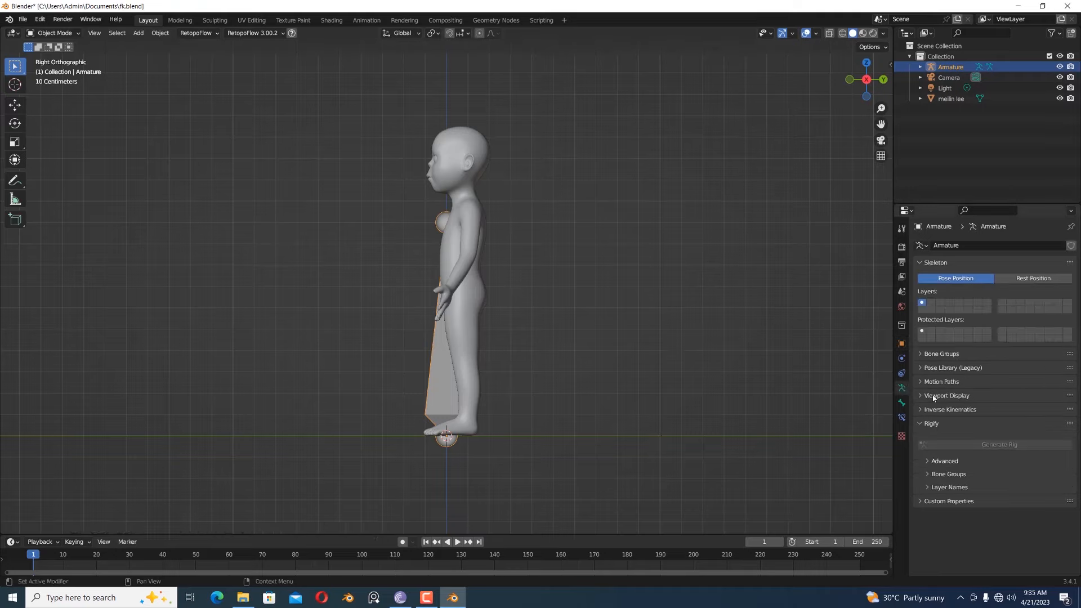
left_click(930, 397)
left_click(981, 459)
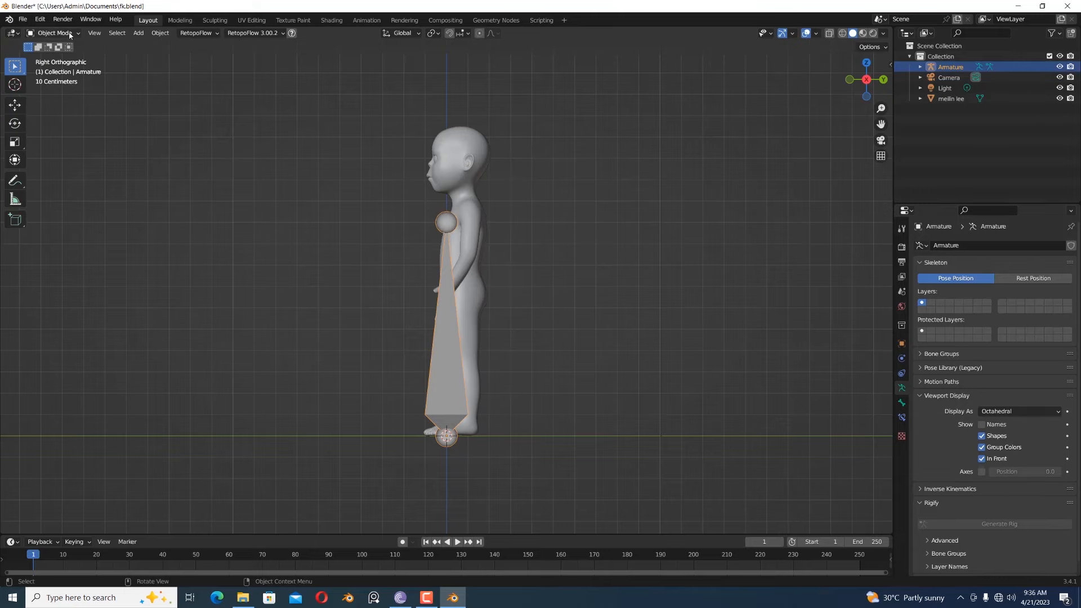
- In Edit Mode, move the bone's tail down to ground level in front of the feet, at about Y -1.07 m
left_click(52, 33)
left_click(51, 57)
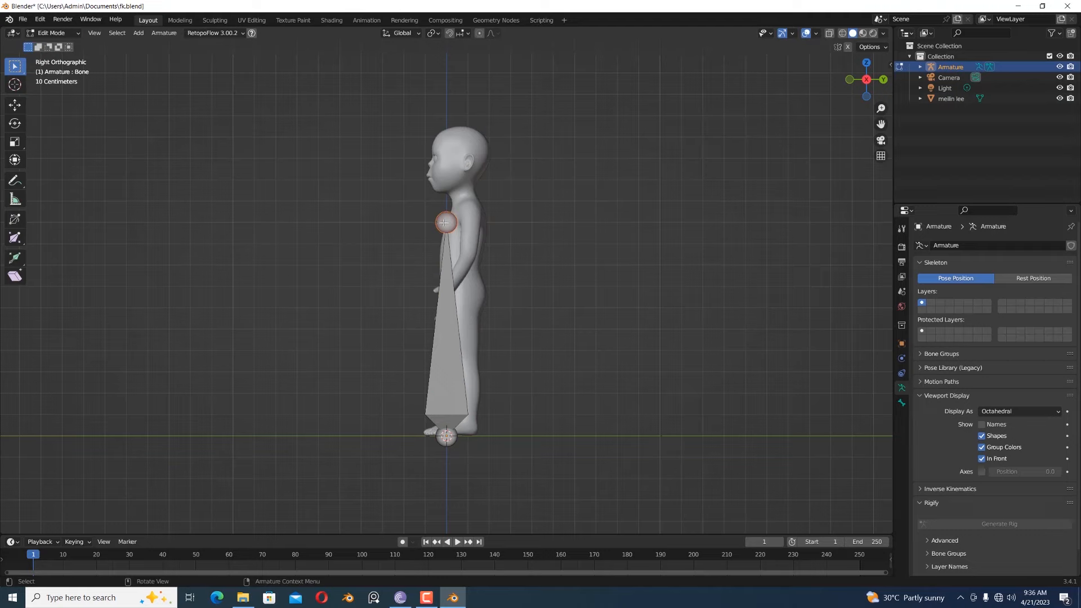
key("g")
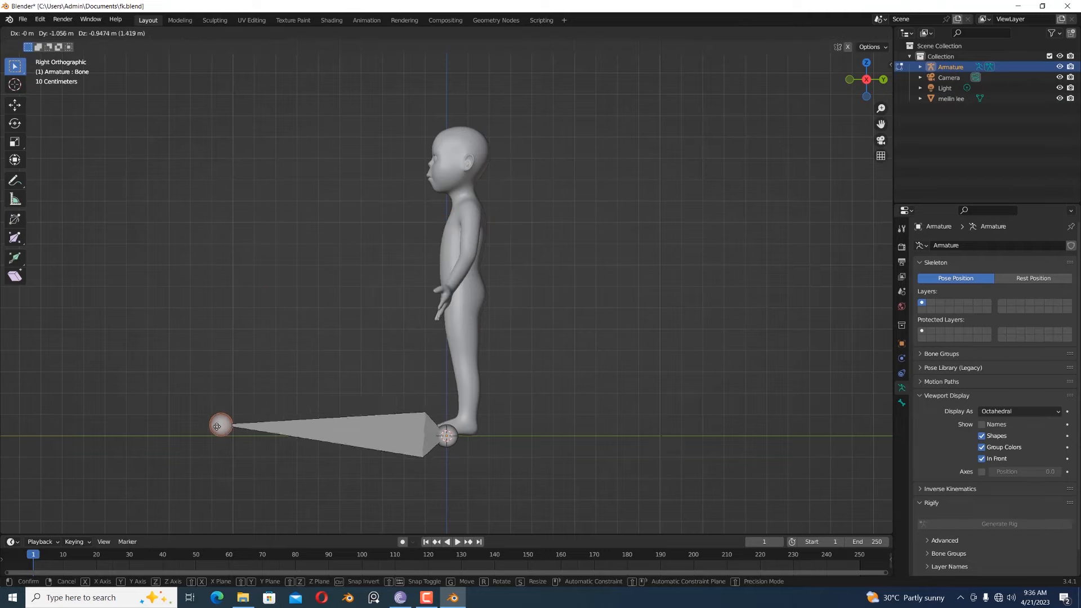
left_click(216, 431)
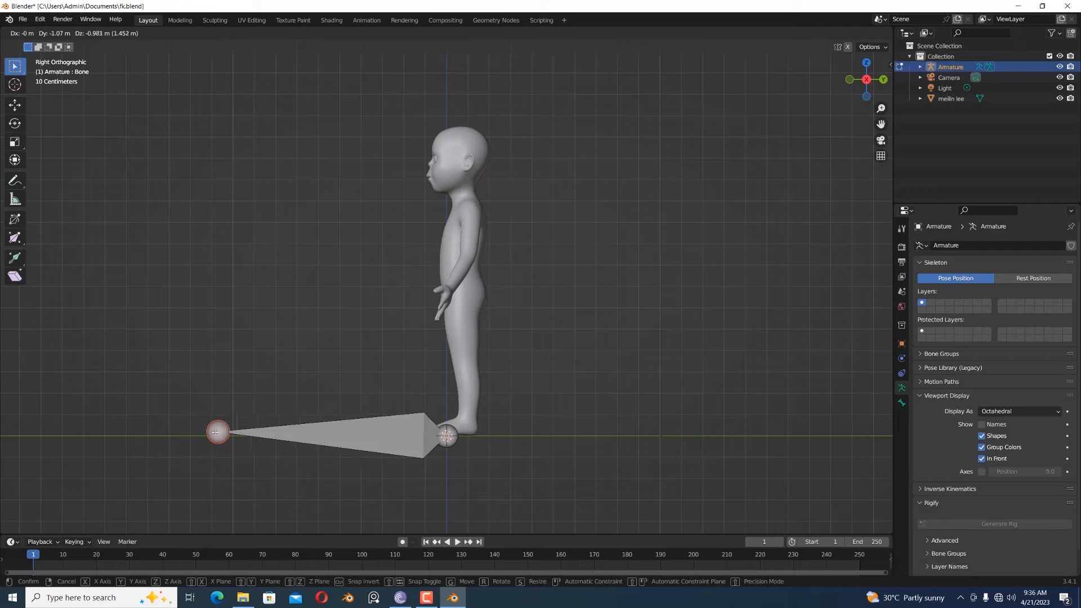
- Rename the ground bone "global ctrl" and turn off its Deform option
left_click(333, 437)
left_click(901, 403)
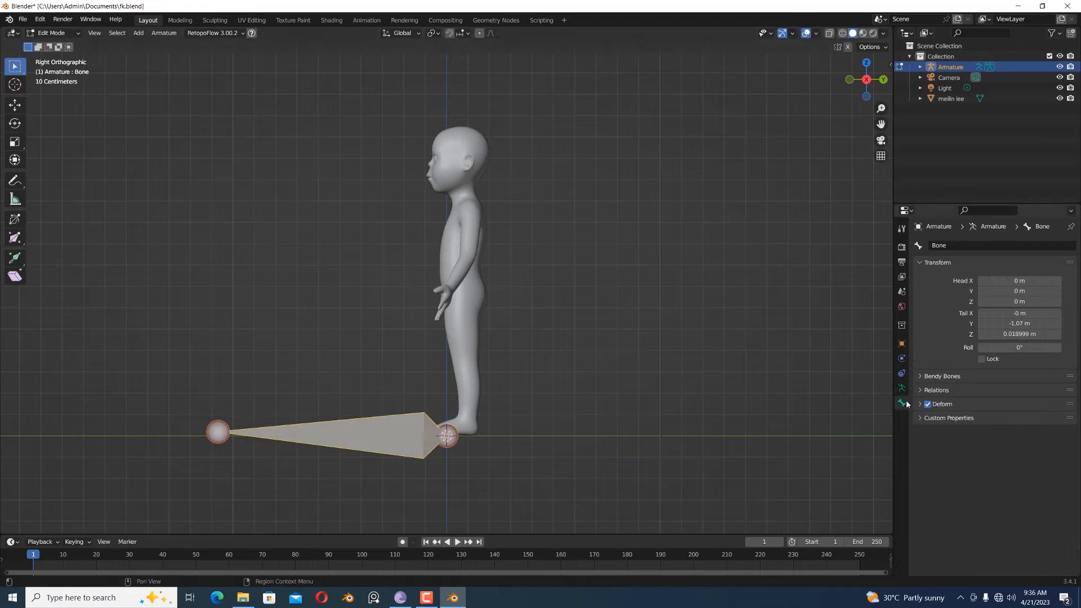
left_click(957, 246)
type("global ctrl")
key("Return")
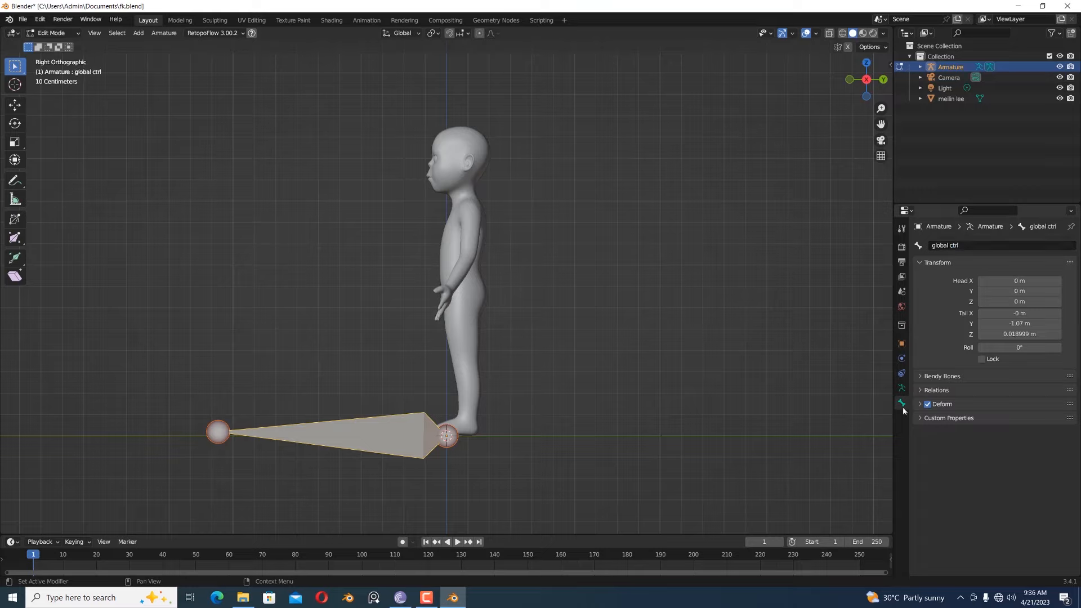
left_click(927, 404)
- From the front view, add a second bone and move it up to the pelvis, about 0.67 m above the ground
scroll(533, 359, "down", 1)
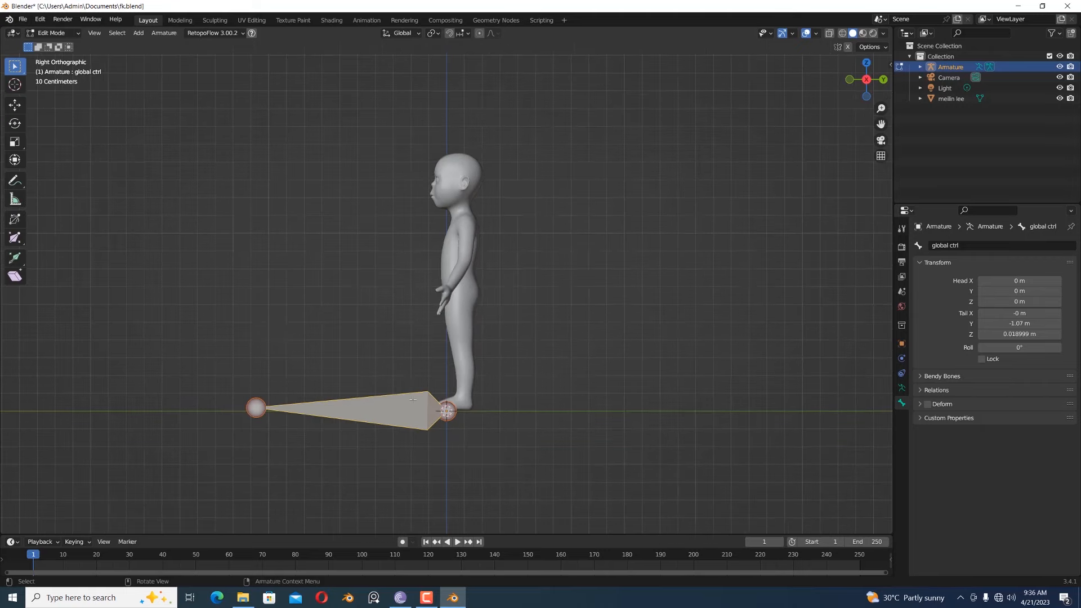
key("KP_1")
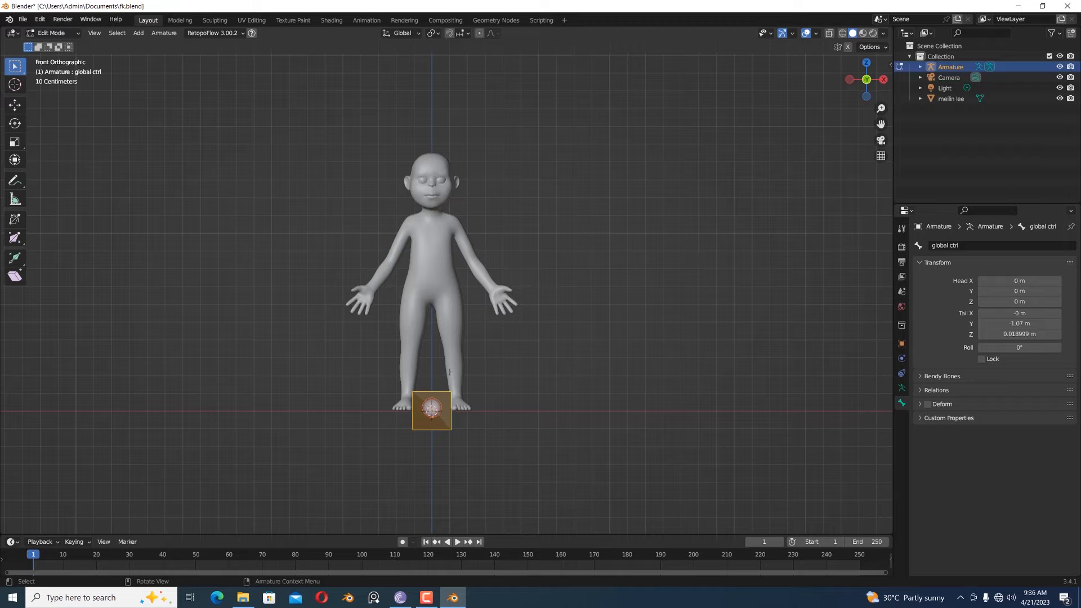
key("shift+a")
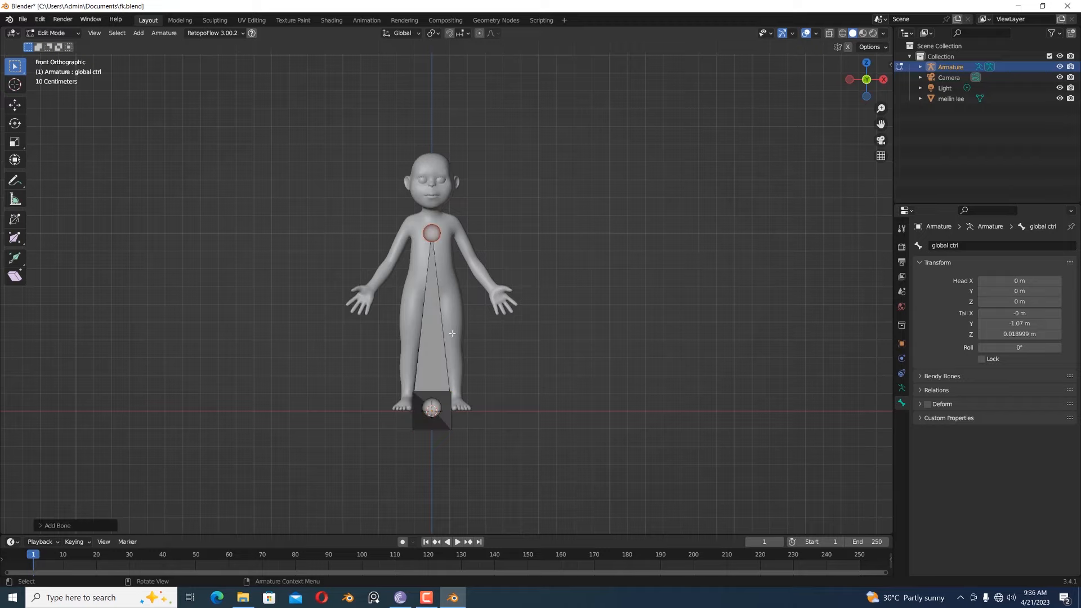
left_click(439, 346)
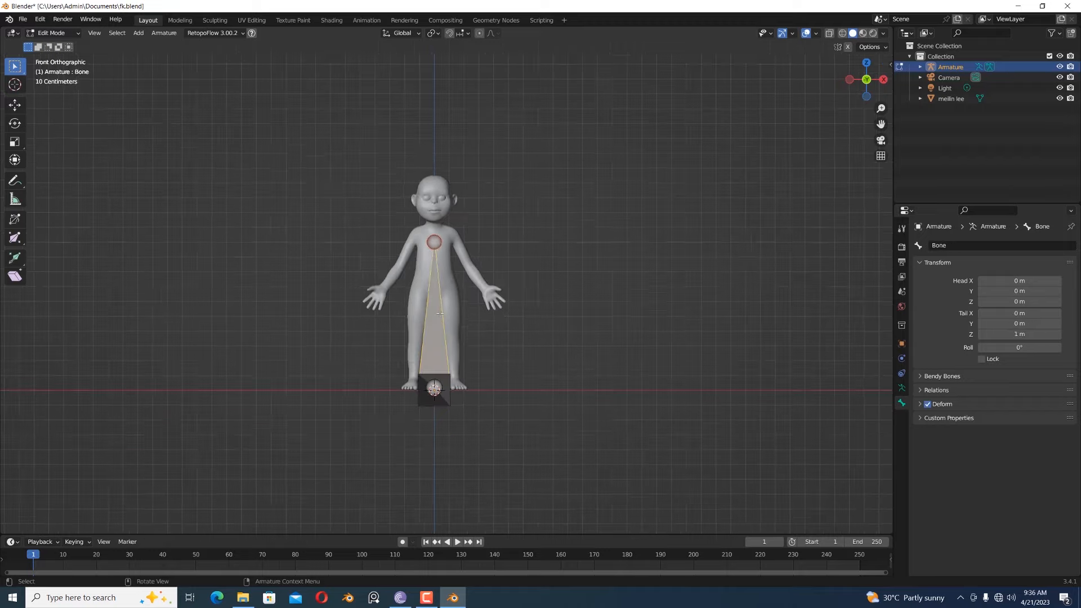
scroll(439, 314, "up", 1)
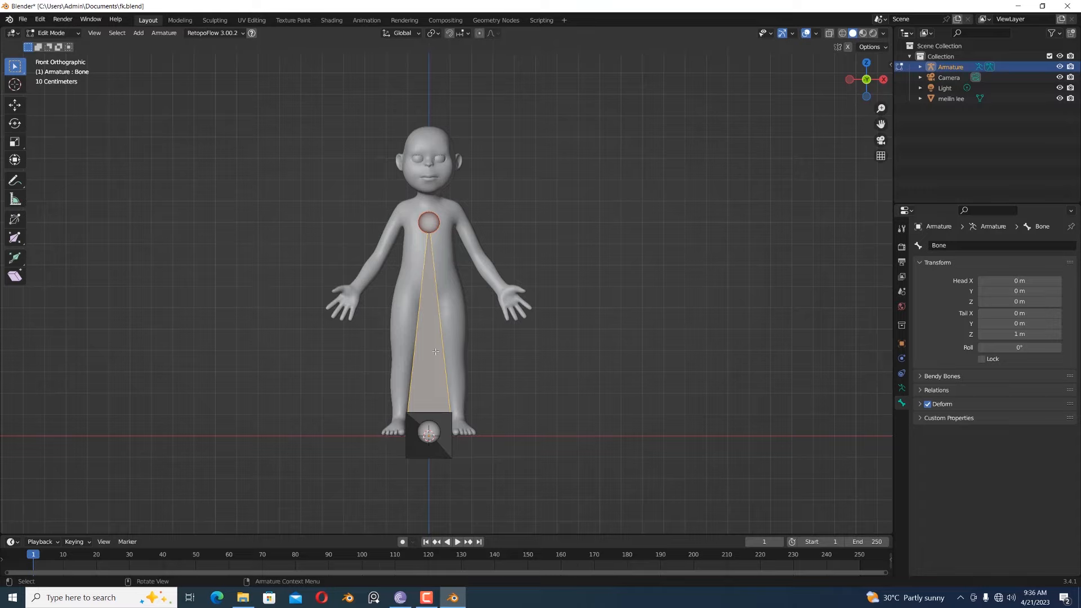
key("g")
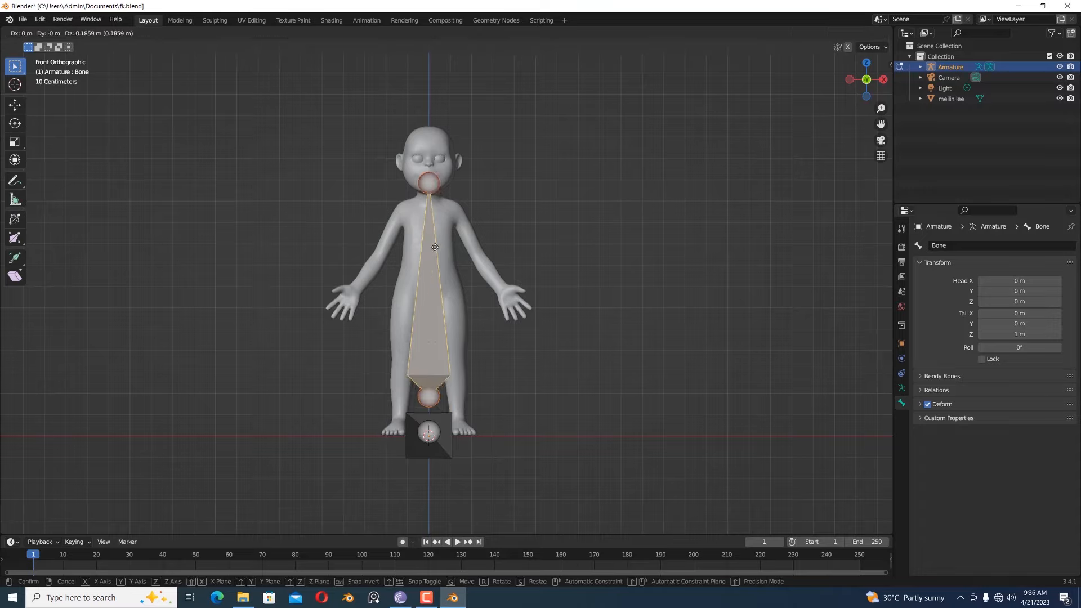
left_click(435, 207)
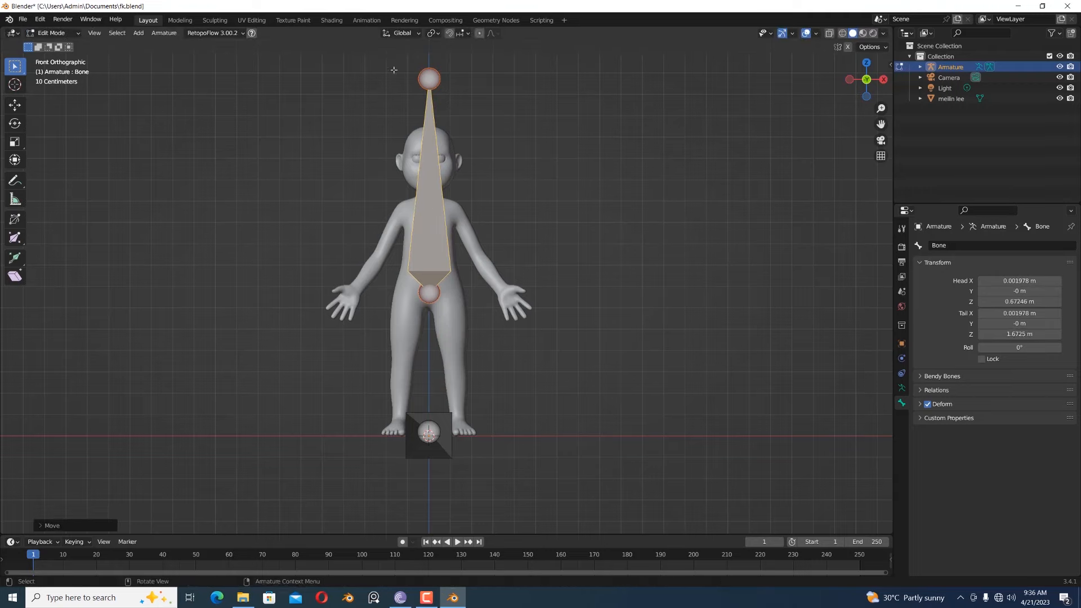
- Move the new bone's tail down to the upper chest, at a height of about 1.01 m
left_click(428, 81)
key("g")
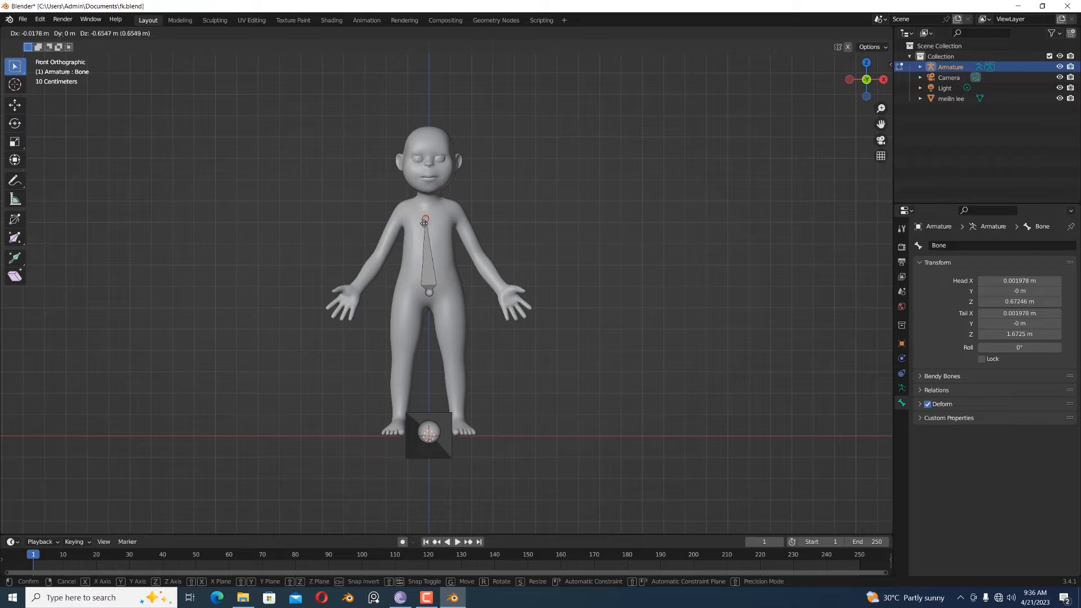
left_click(426, 221)
- Extrude a shoulder bone from the spine bone's tip out to the character's left shoulder, about 0.16 m long
left_click(428, 217)
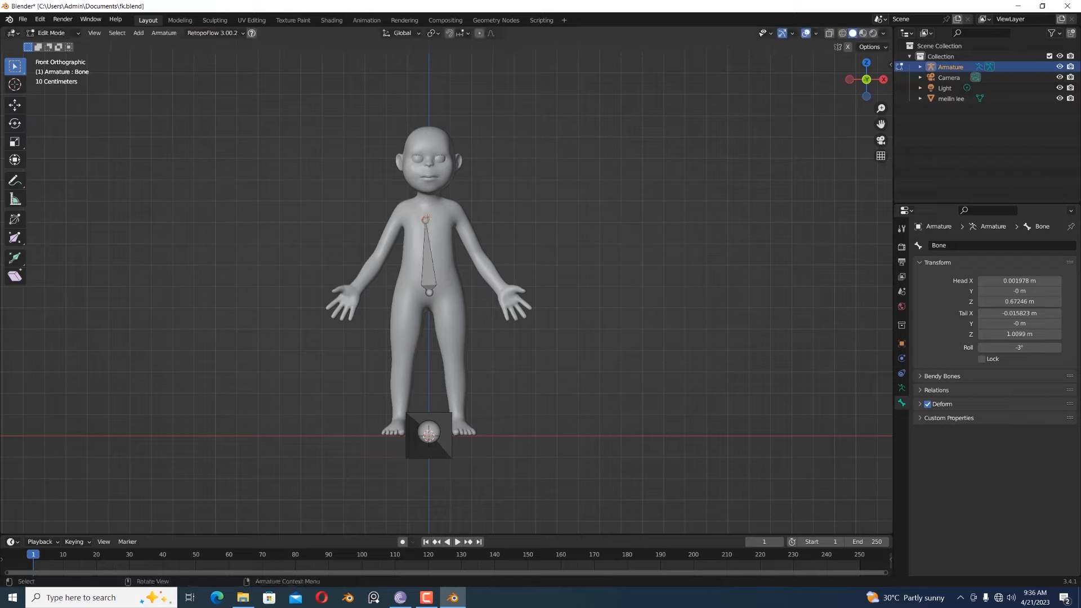
key("e")
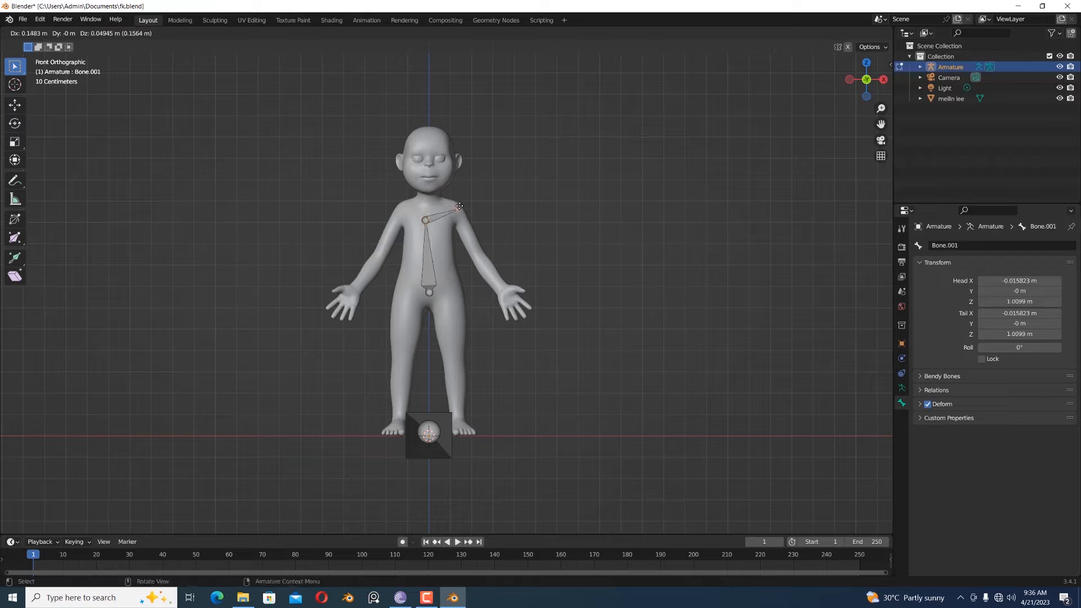
left_click(459, 207)
- Rename the torso bone "spine def"
left_click(431, 246)
double_click(944, 246)
type("spine")
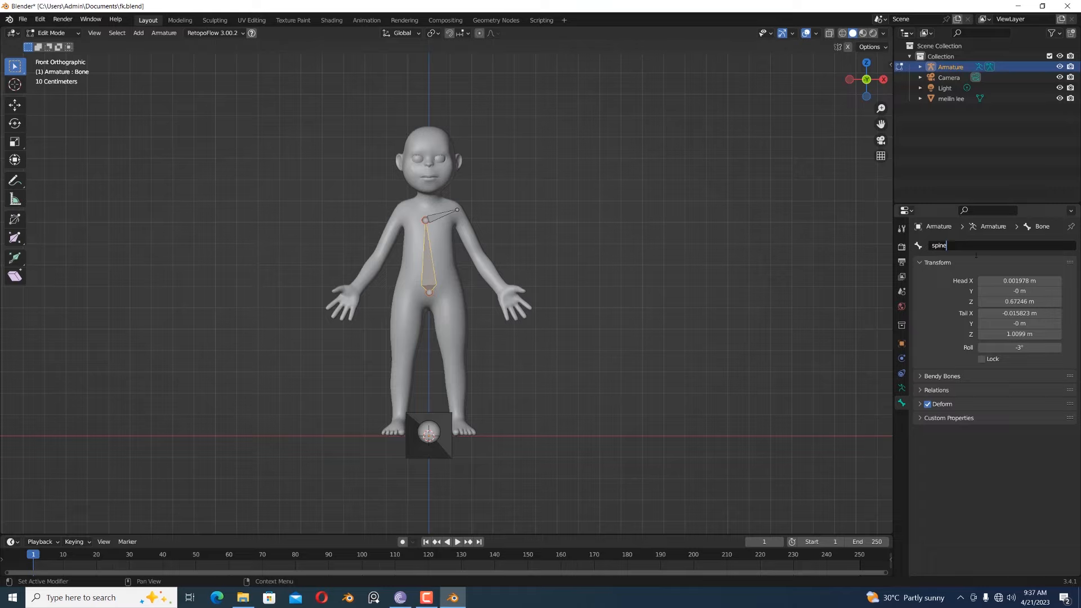
type(" def")
key("Return")
- Rename the bone running from the chest to the left shoulder "shoulder.def.l"
left_click(433, 223)
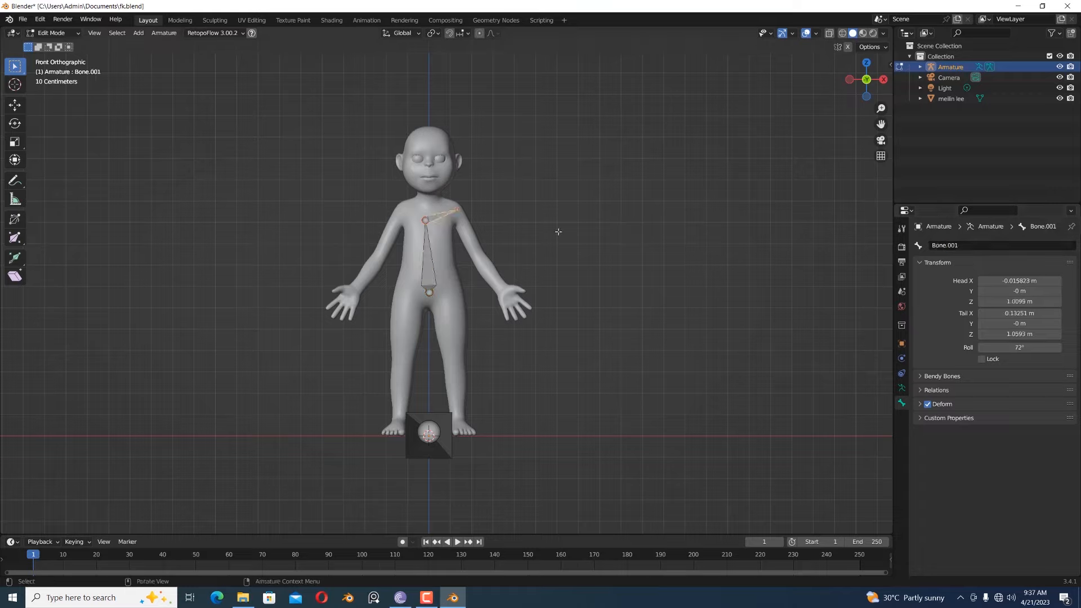
left_click(951, 248)
type("shoulder.def.ll")
key("Return")
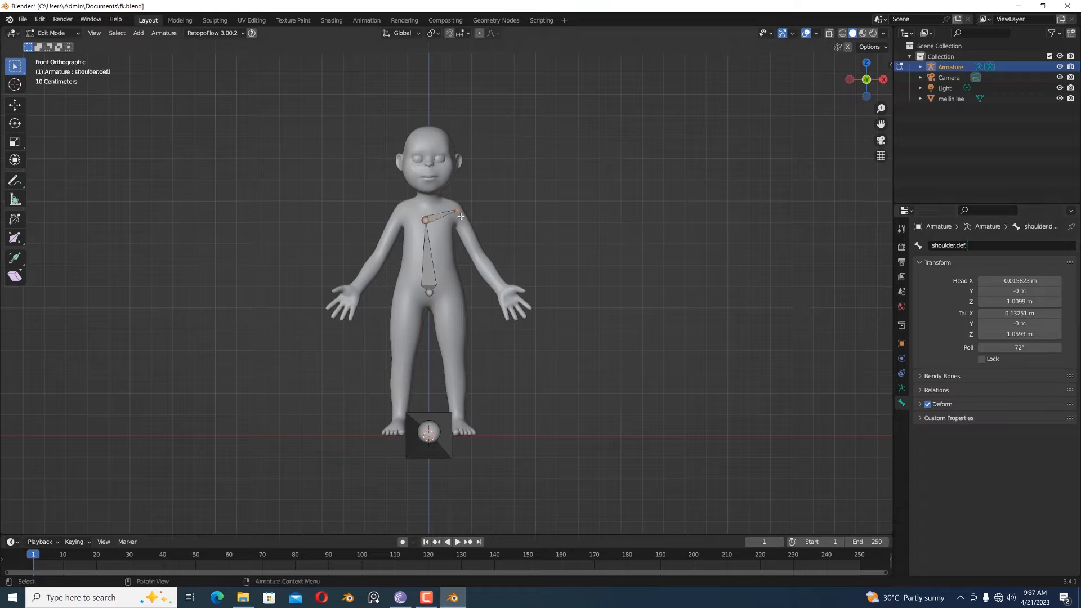
- Extrude an upper-arm bone from the shoulder bone's tip down to the left elbow, ending at about X 0.23 m, Z 0.85 m
key("e")
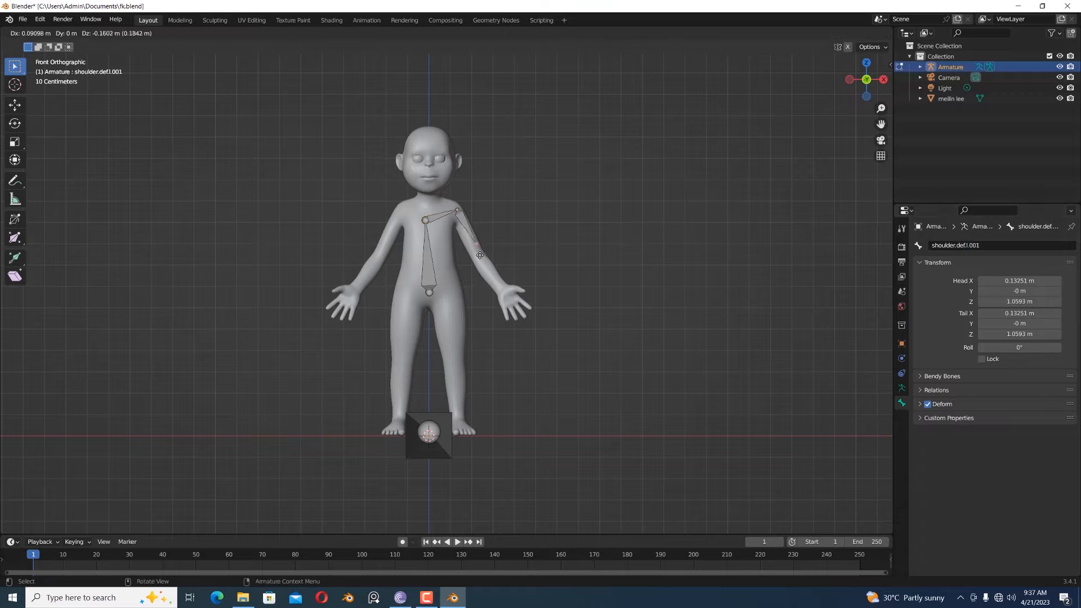
left_click(482, 263)
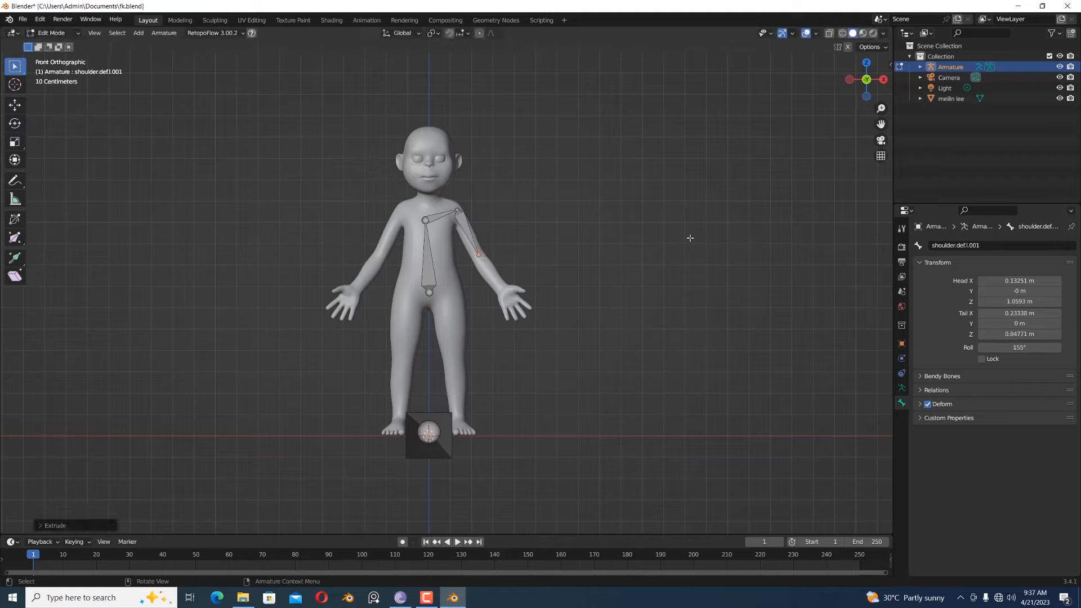
left_click(466, 230)
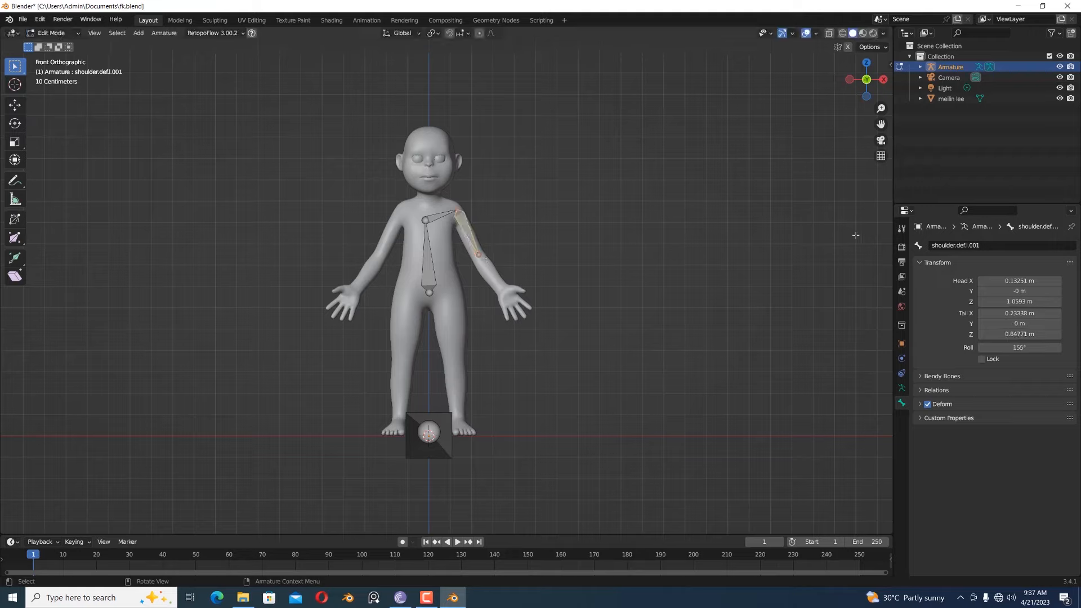
left_click(1001, 244)
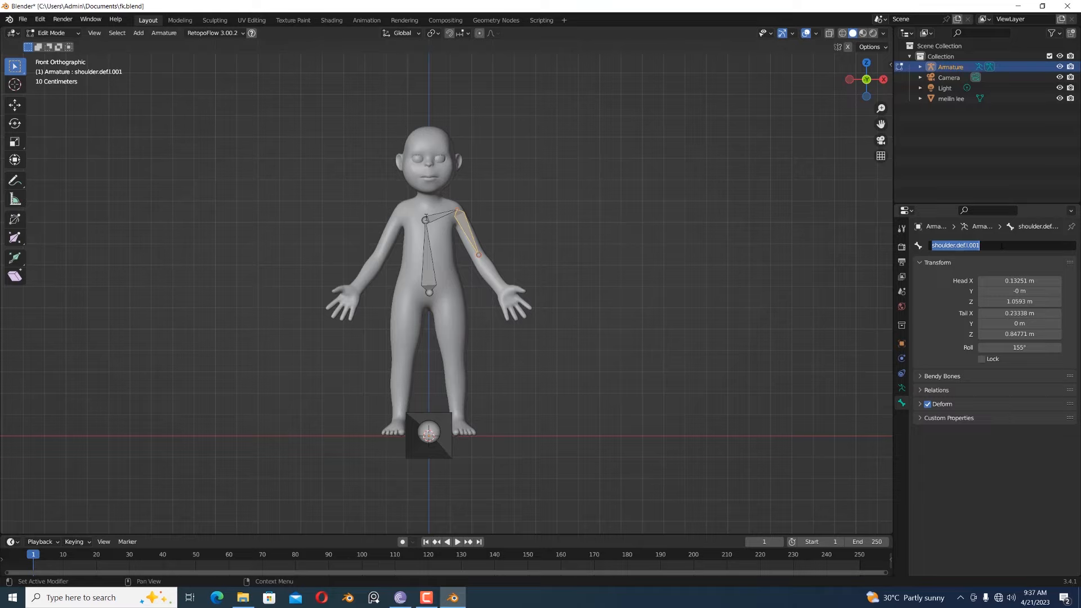
left_click(426, 218)
left_click(433, 218)
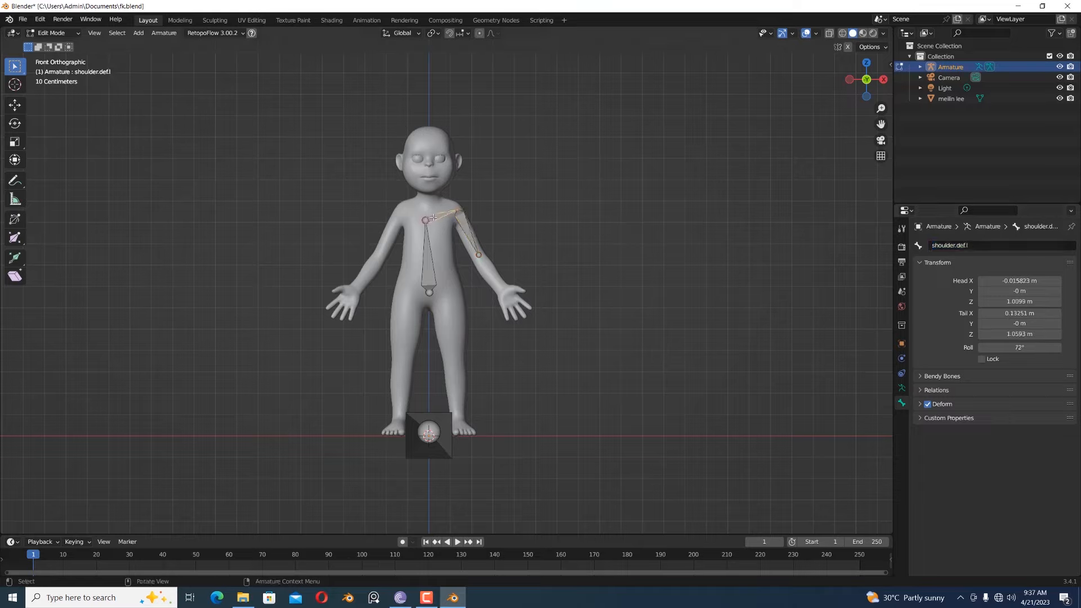
- Rename the bone between the left shoulder and elbow "upperarm.def.l"
left_click(466, 231)
left_click(957, 245)
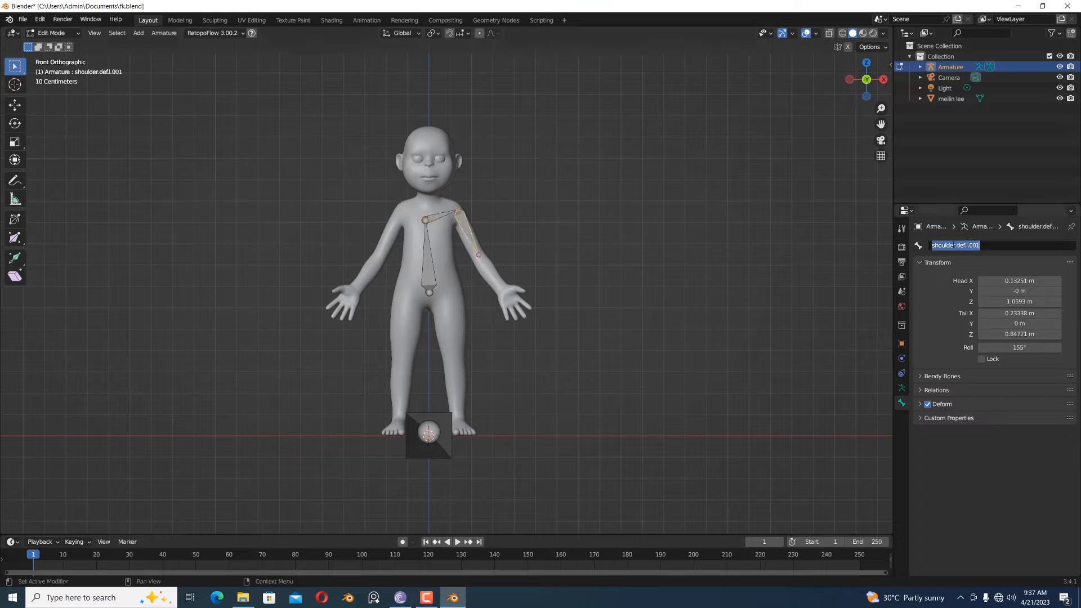
left_click_drag(955, 245, 869, 251)
type("upper")
type("arm")
left_click_drag(968, 246, 982, 246)
left_click(990, 246)
key("BackSpace")
key("BackSpace")
key("BackSpace")
key("BackSpace")
key("BackSpace")
key("Return")
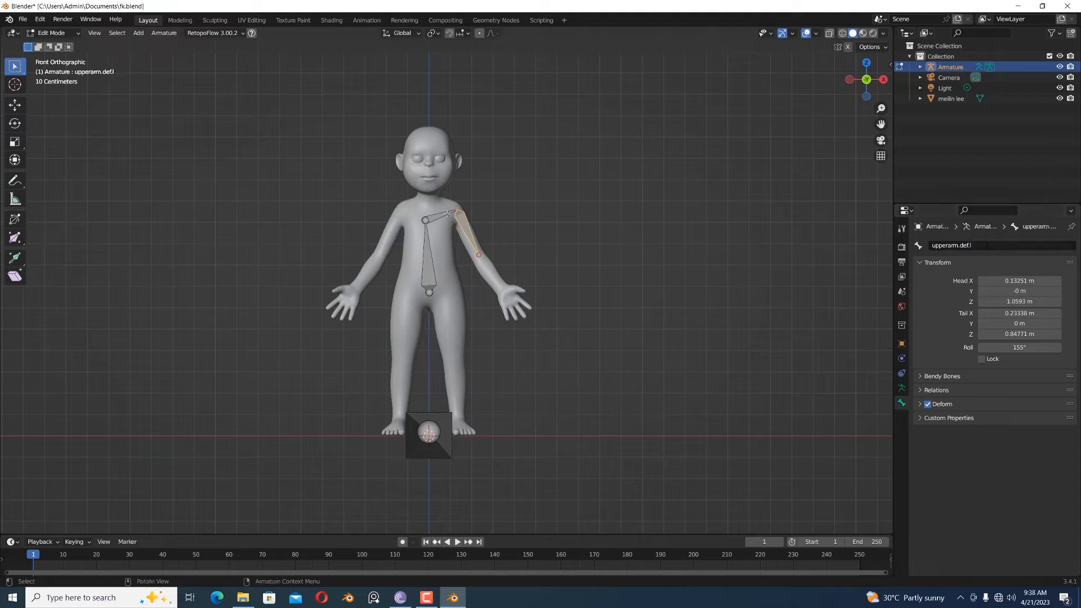
- Extrude a forearm bone from the elbow to the left wrist, ending at about X 0.35 m, Z 0.68 m
left_click(447, 214)
left_click(466, 232)
left_click(477, 255)
key("e")
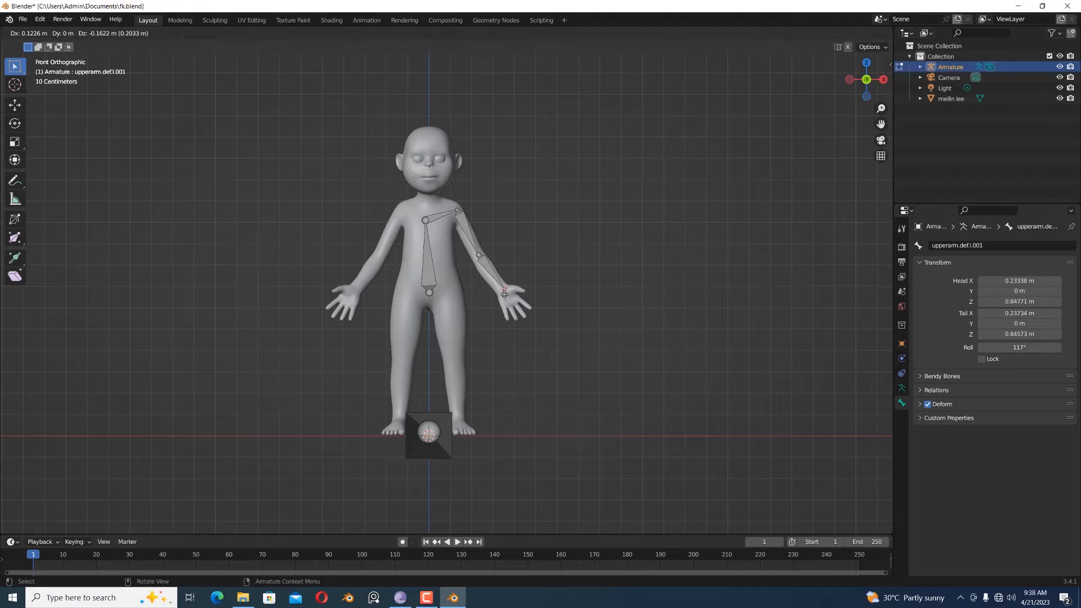
left_click(505, 294)
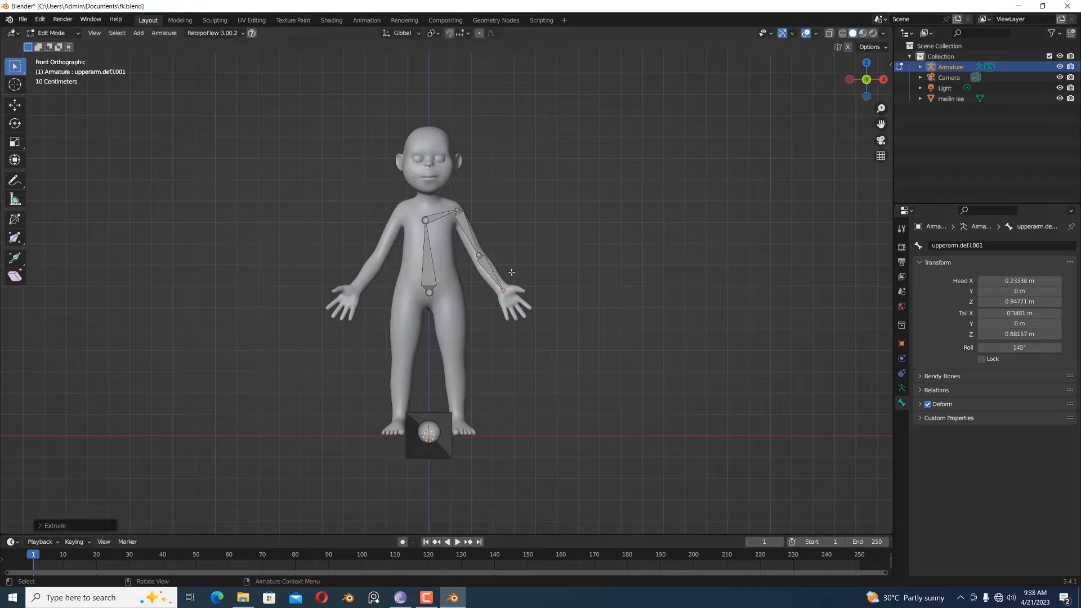
- Rename the bone between the left elbow and wrist "lowerarm.def.l"
left_click(959, 246)
left_click(960, 246)
left_click_drag(948, 246, 889, 254)
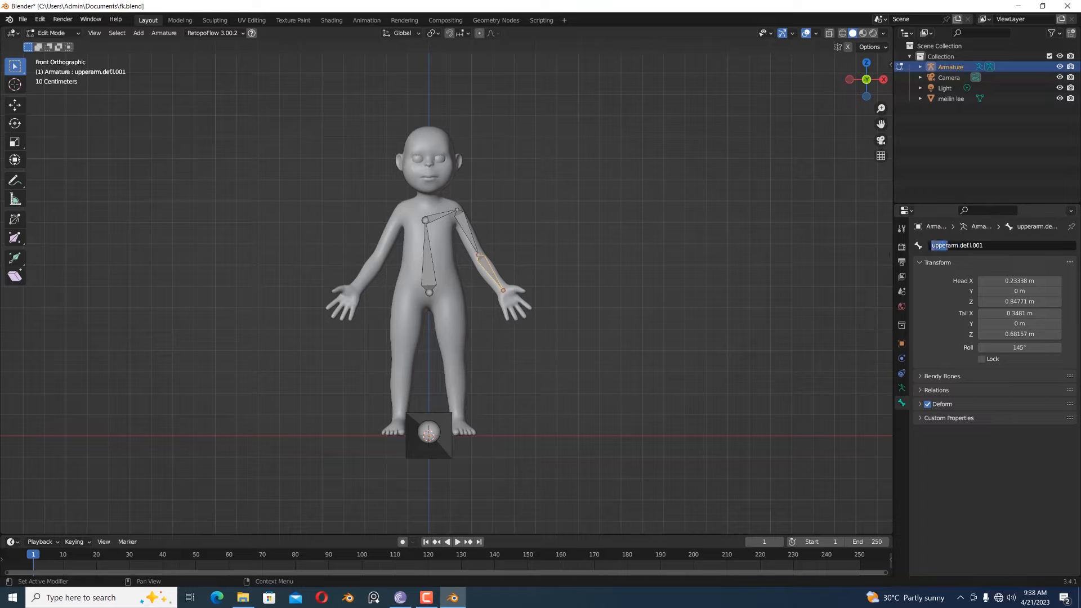
type("lower")
key("BackSpace")
key("BackSpace")
key("BackSpace")
key("BackSpace")
key("Return")
- Extrude a hand bone from the left wrist into the palm, ending at about X 0.40 m, Z 0.61 m
left_click(504, 292)
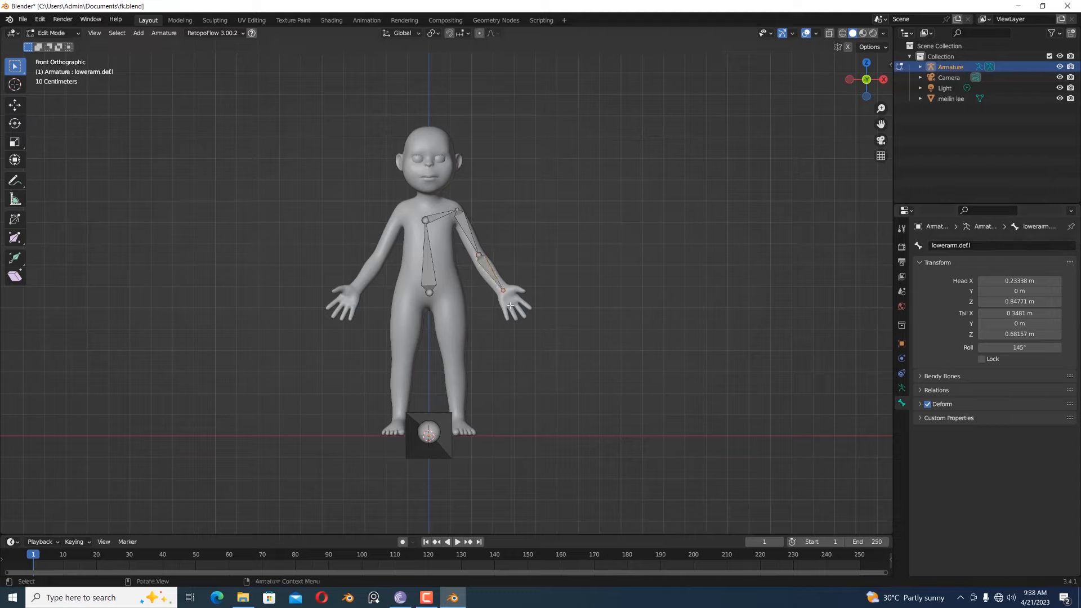
key("e")
left_click(511, 309)
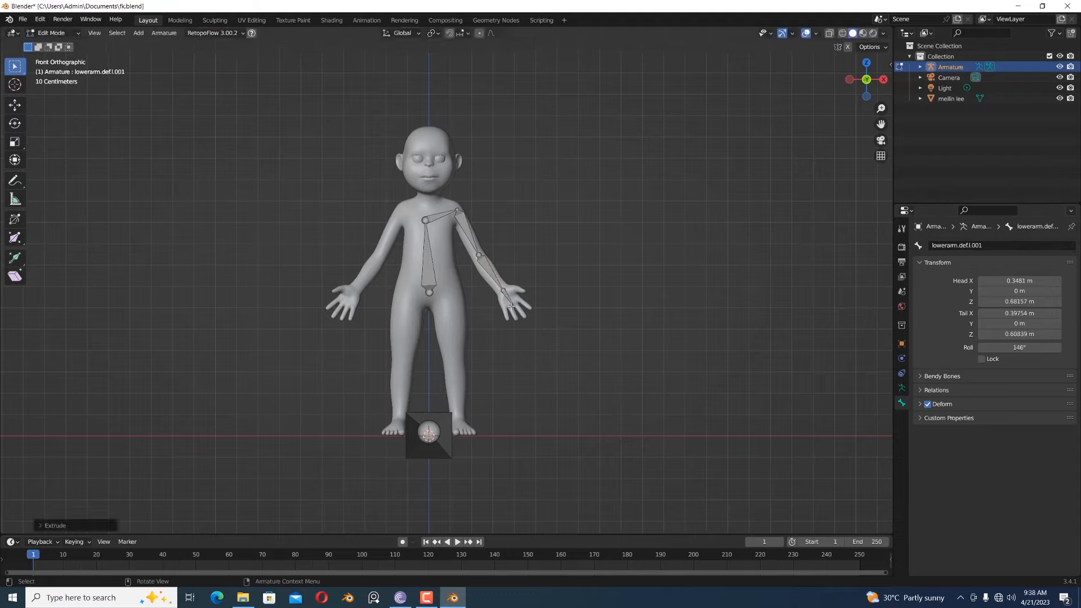
- Rename the left hand bone "handarm.def.l"
left_click(957, 246)
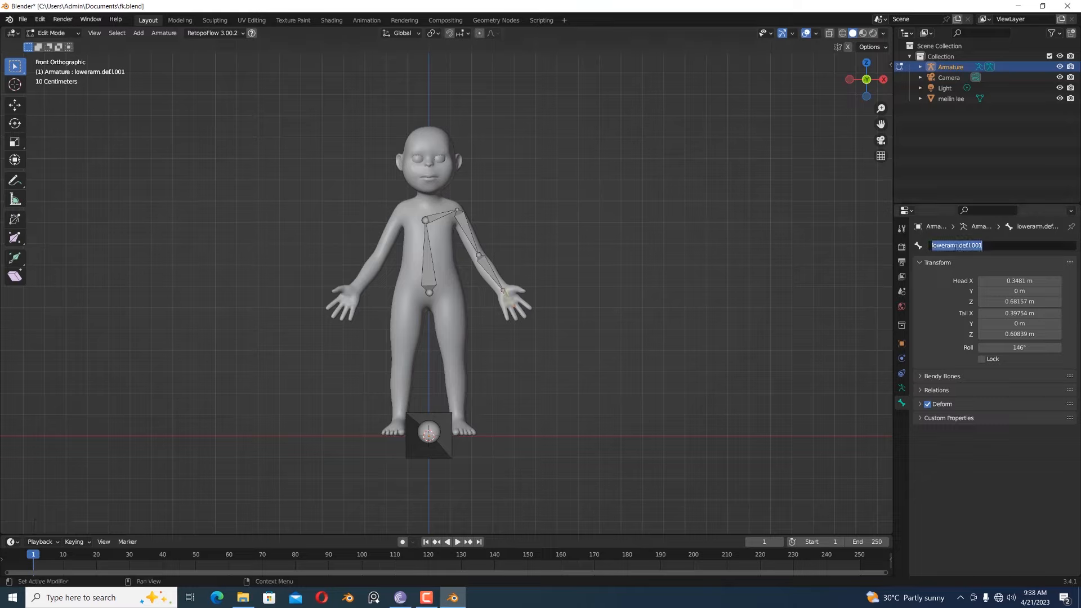
left_click_drag(947, 246, 931, 246)
type("hand")
key("BackSpace")
key("BackSpace")
key("BackSpace")
key("BackSpace")
key("BackSpace")
type("l")
key("Return")
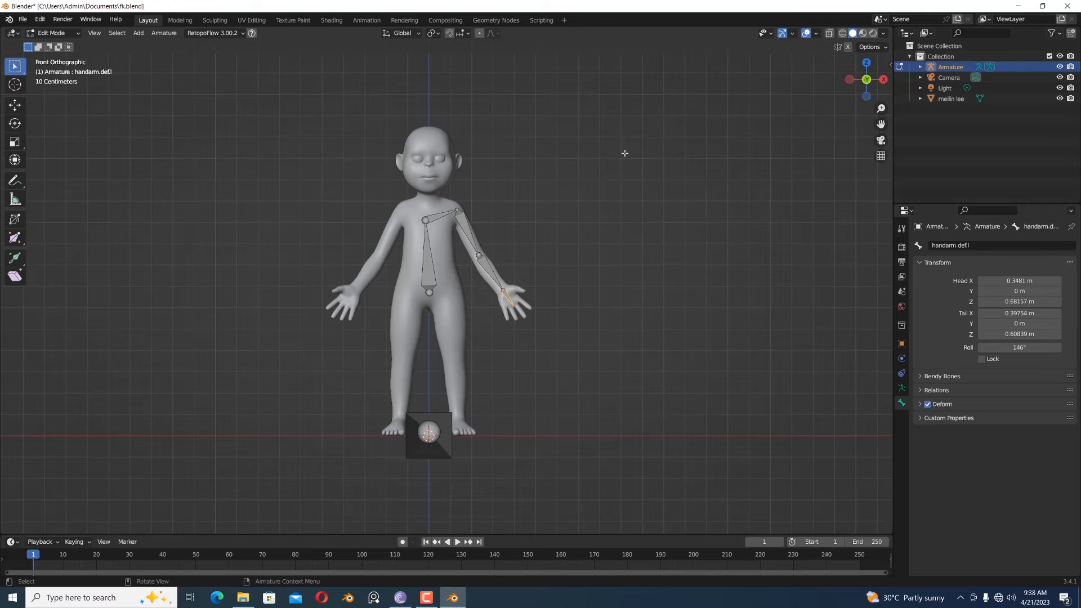
- From above, align the left arm joints with the mesh: shoulder to about Y 0.13 m, elbow to Y 0.09 m, wrist to Y 0.02 m
key("KP_3")
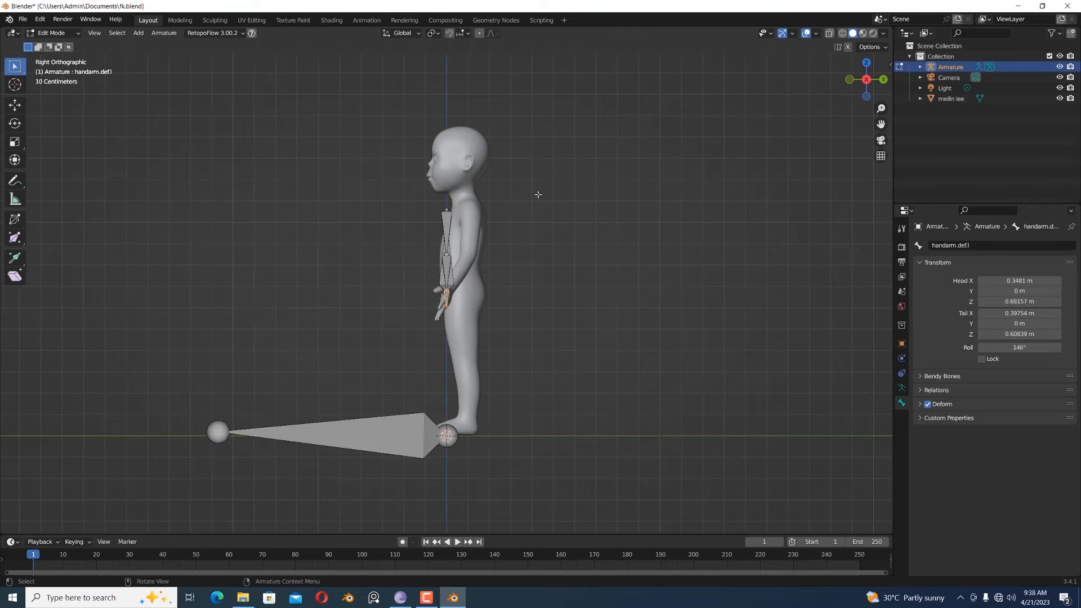
key("KP_7")
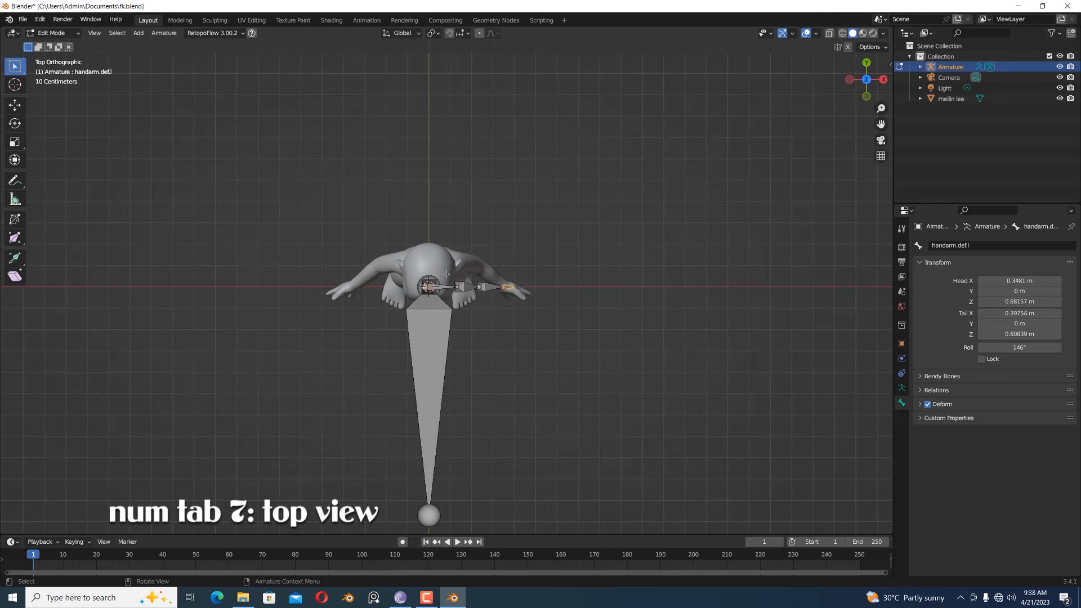
left_click(460, 295)
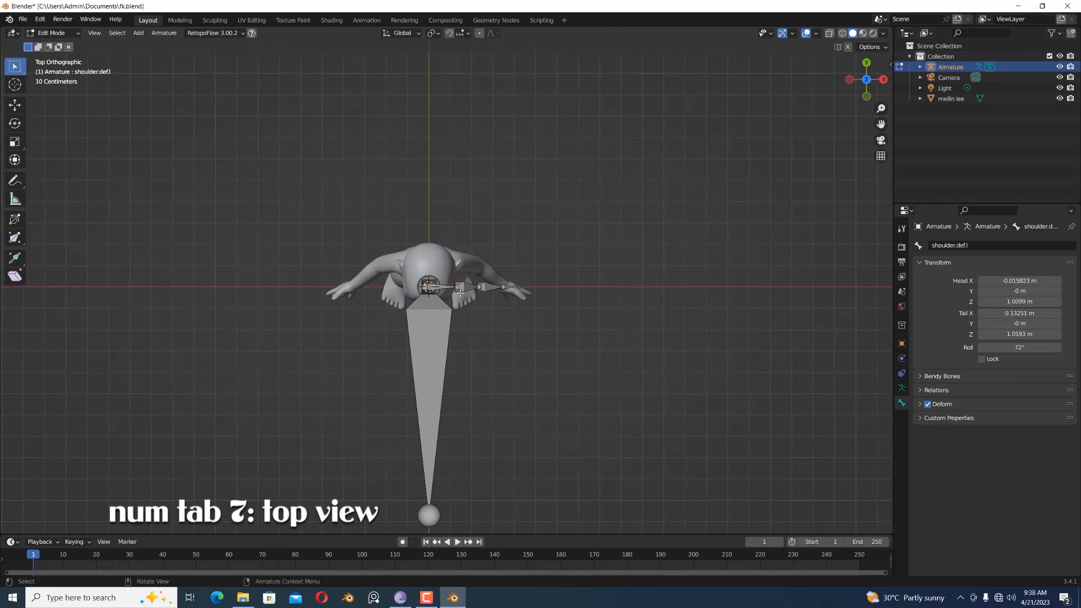
key("g")
left_click(472, 276)
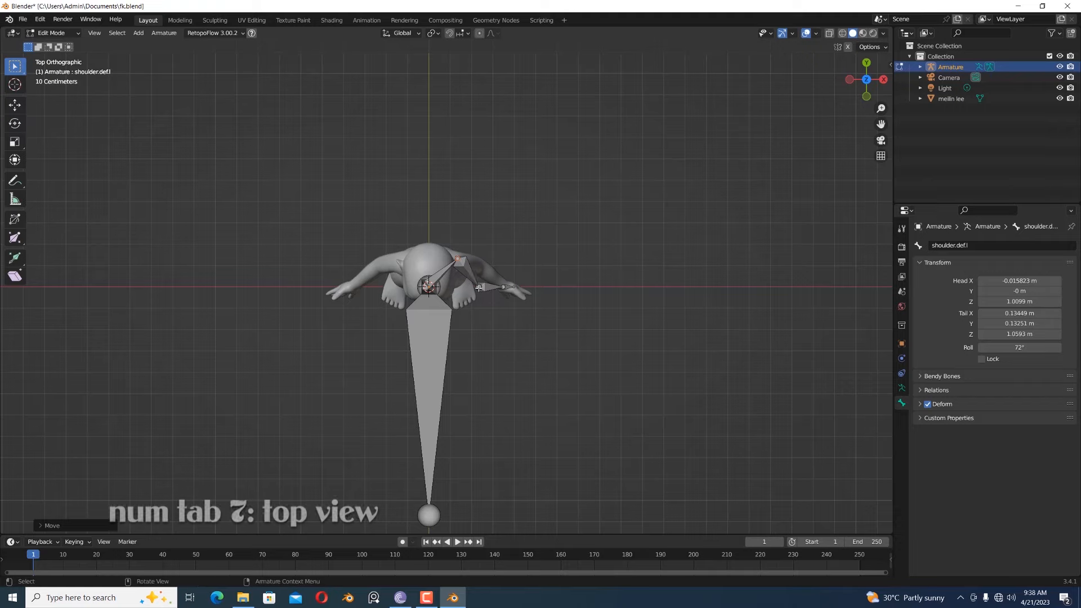
left_click(503, 286)
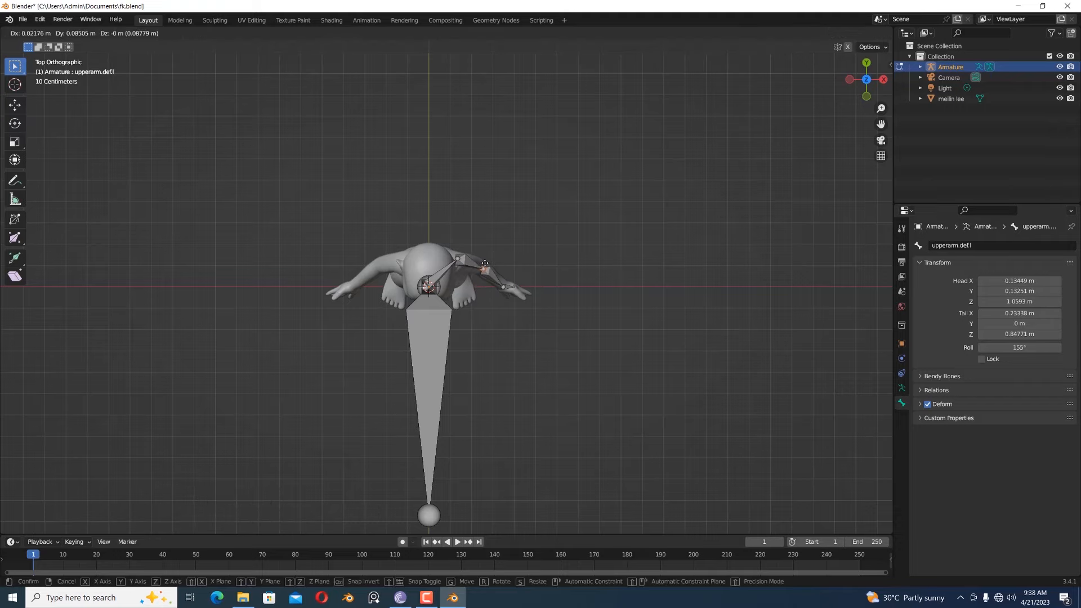
left_click(504, 285)
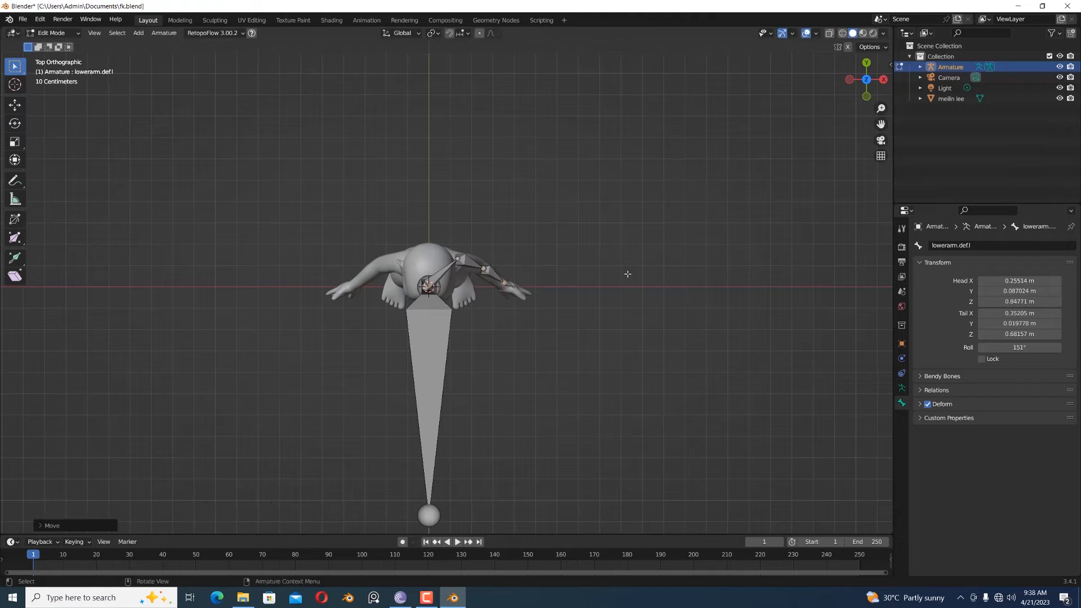
- Hide the spine bone and, from the side, shift the hand bone's tip slightly forward to follow the hand
key("KP_3")
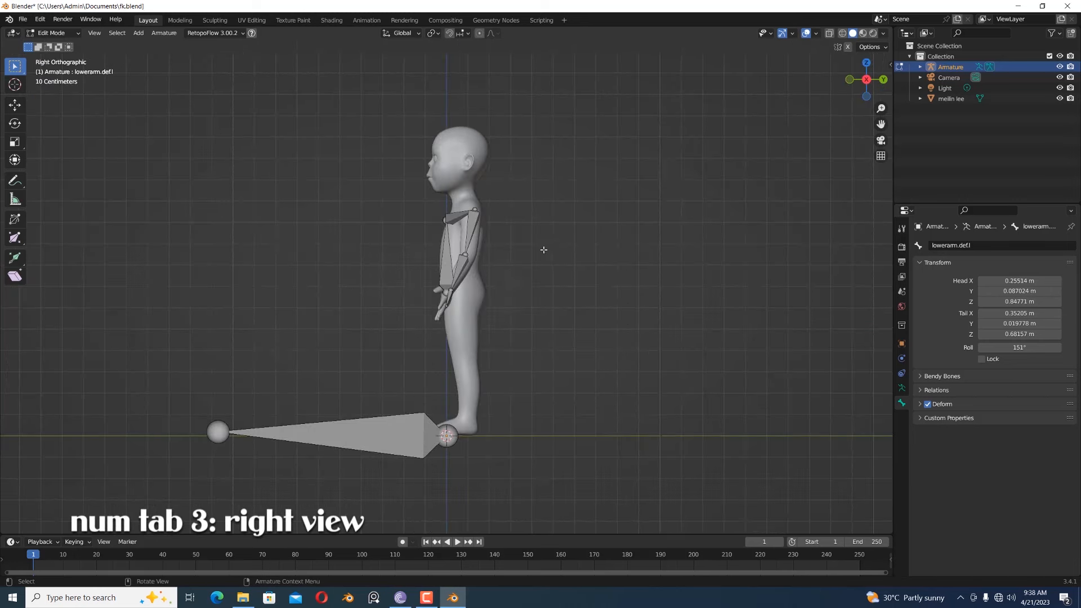
left_click(451, 259)
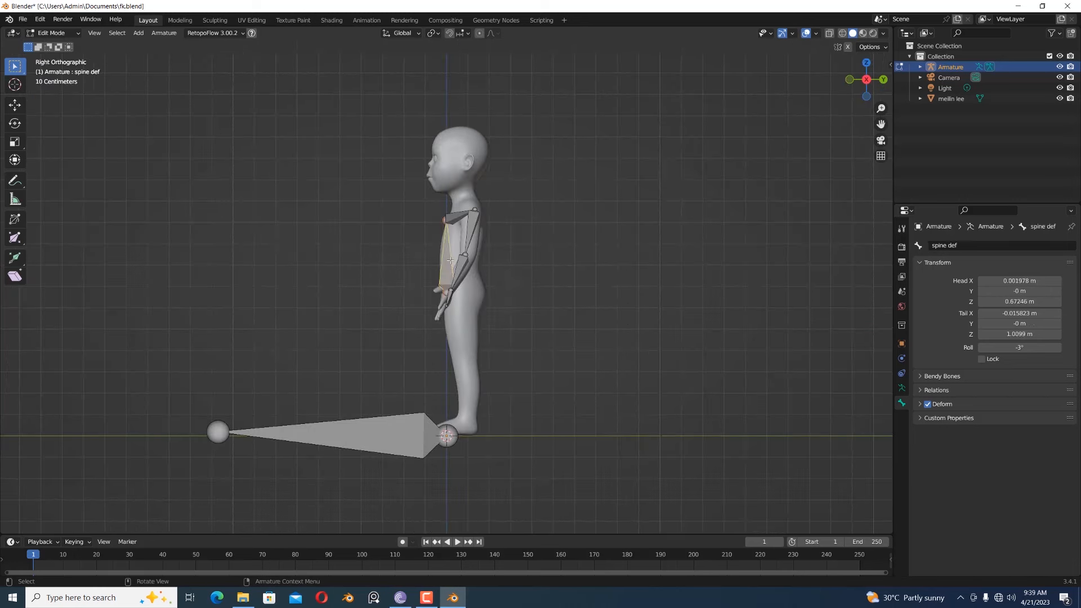
key("h")
left_click(452, 305)
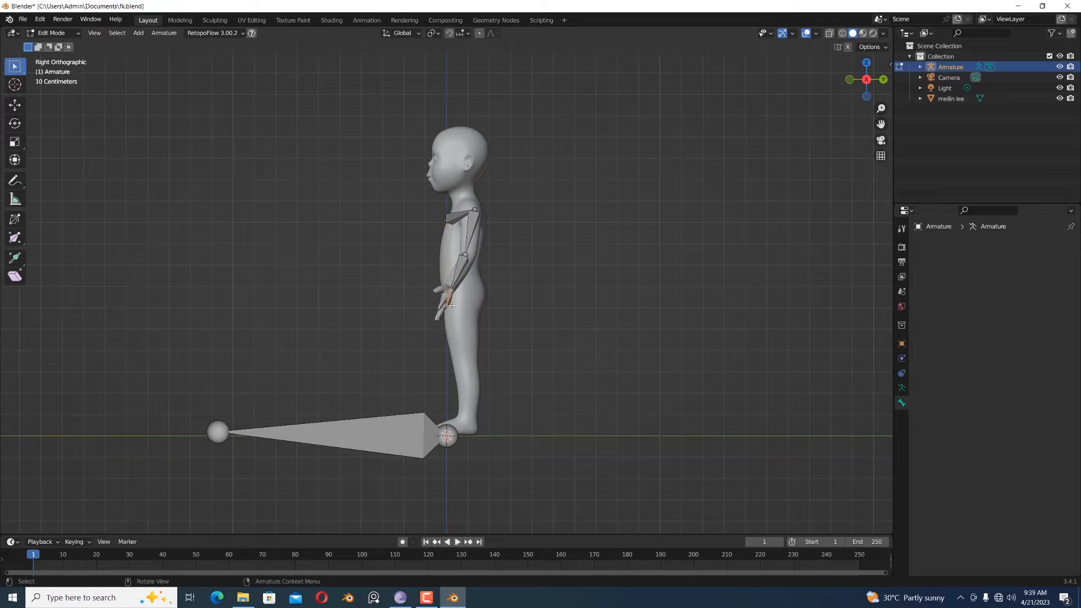
key("g")
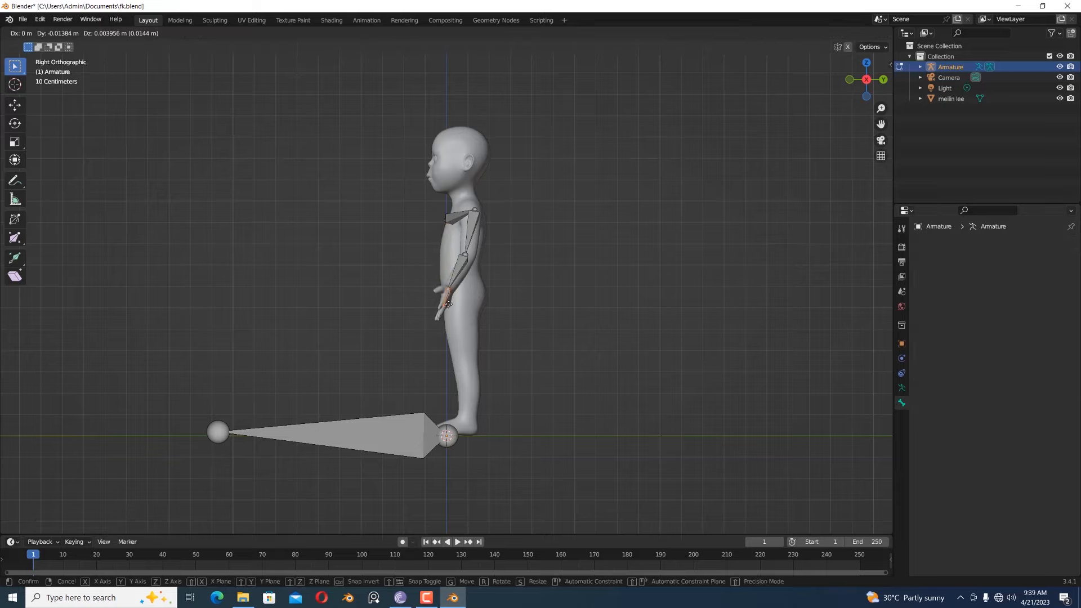
left_click(448, 304)
- Move the left elbow joint to about Y 0.10 m, Z 0.84 m and unhide the spine bone
left_click(475, 261)
key("g")
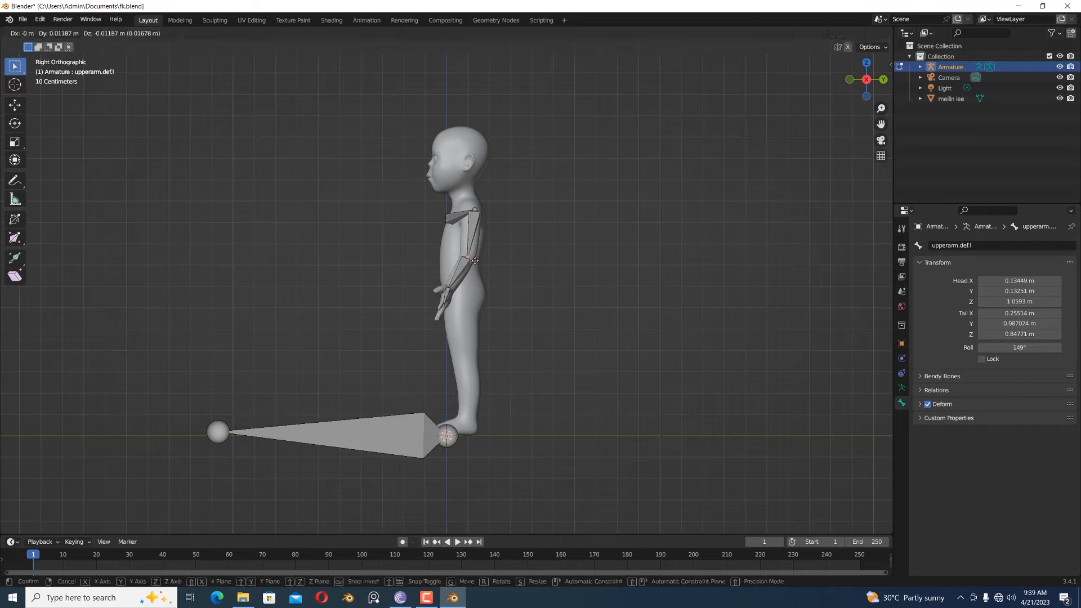
left_click(500, 255)
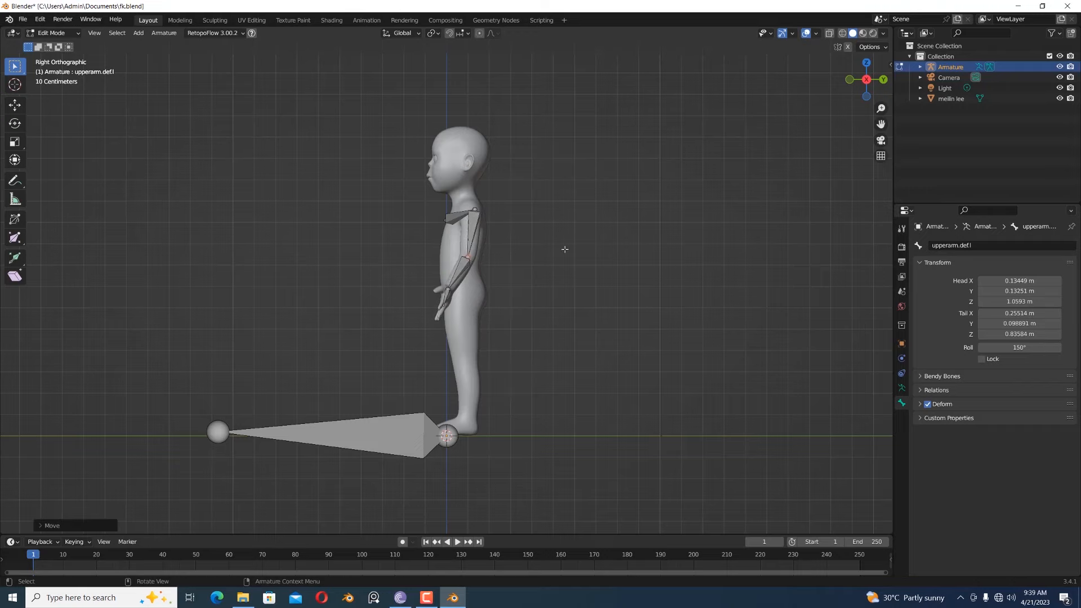
key("alt+h")
left_click(564, 249)
middle_click_drag(581, 259, 474, 244)
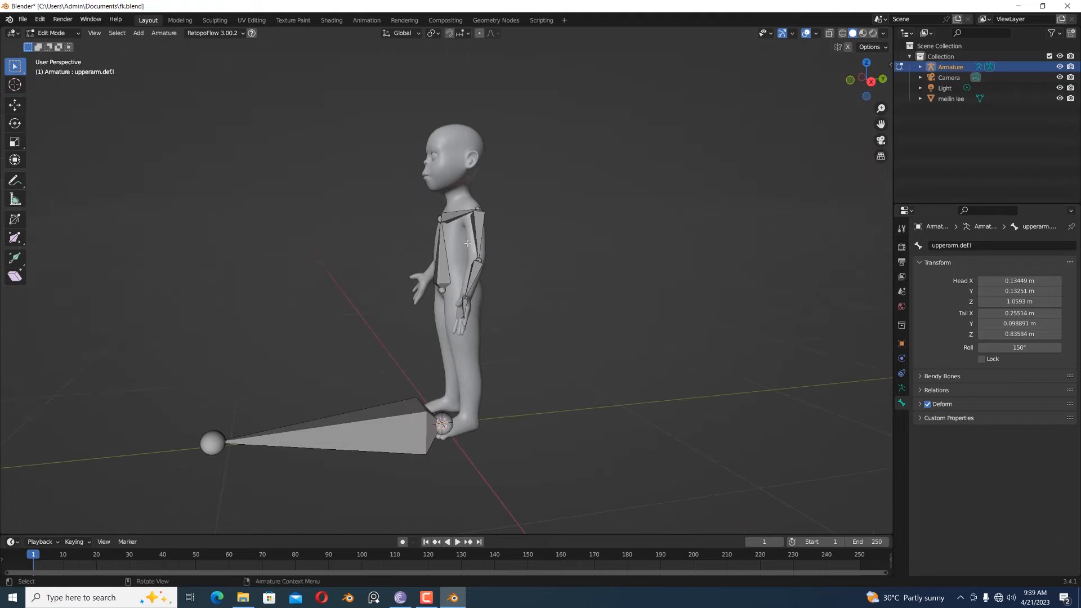
- Move the whole spine bone back into the torso, to about Y 0.02 m
left_click(449, 250)
key("KP_3")
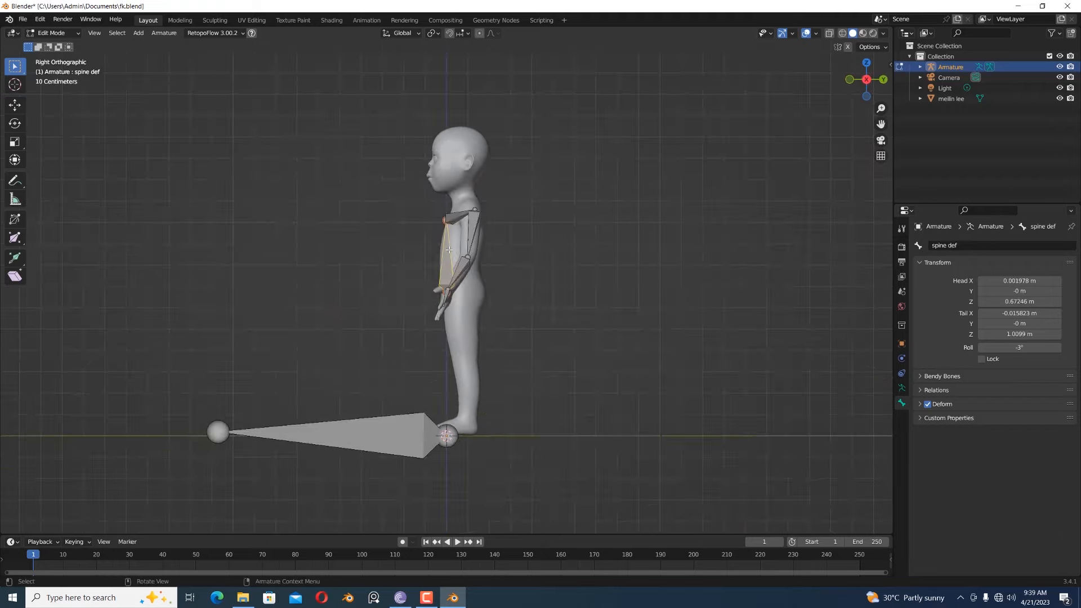
key("g")
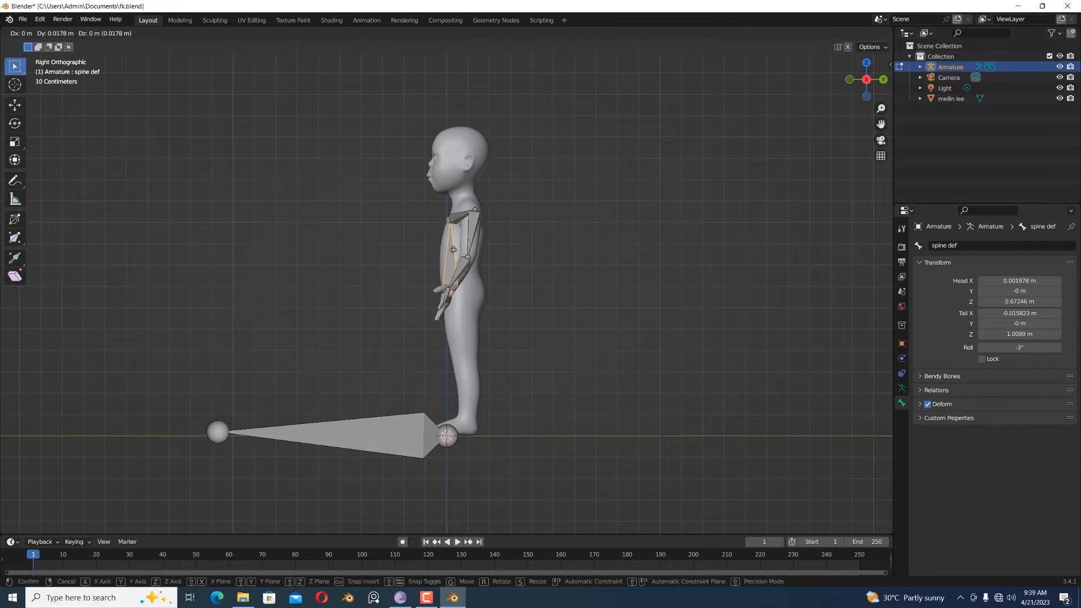
left_click(453, 249)
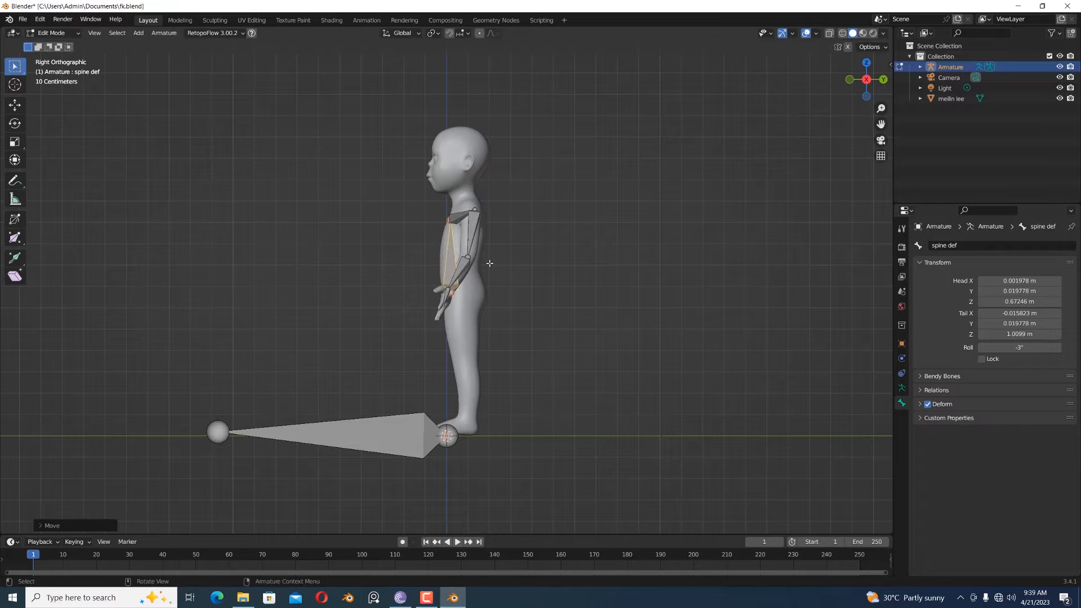
- Move the spine bone's upper joint farther back in the chest, to about Y 0.04 m, Z 1.01 m
middle_click_drag(490, 263, 647, 262)
left_click(431, 219)
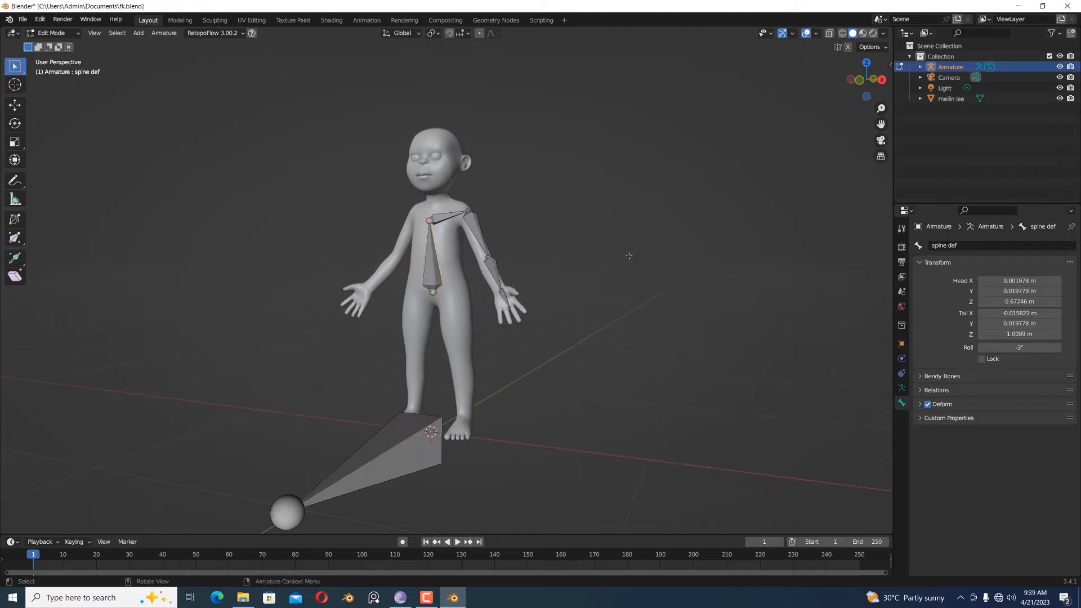
key("KP_3")
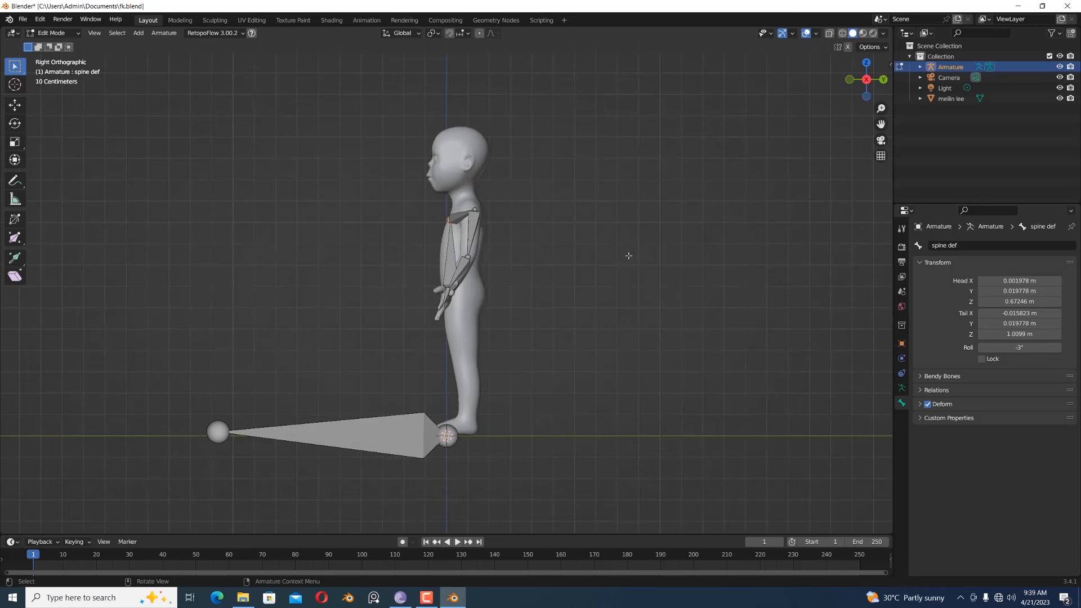
key("g")
left_click(632, 256)
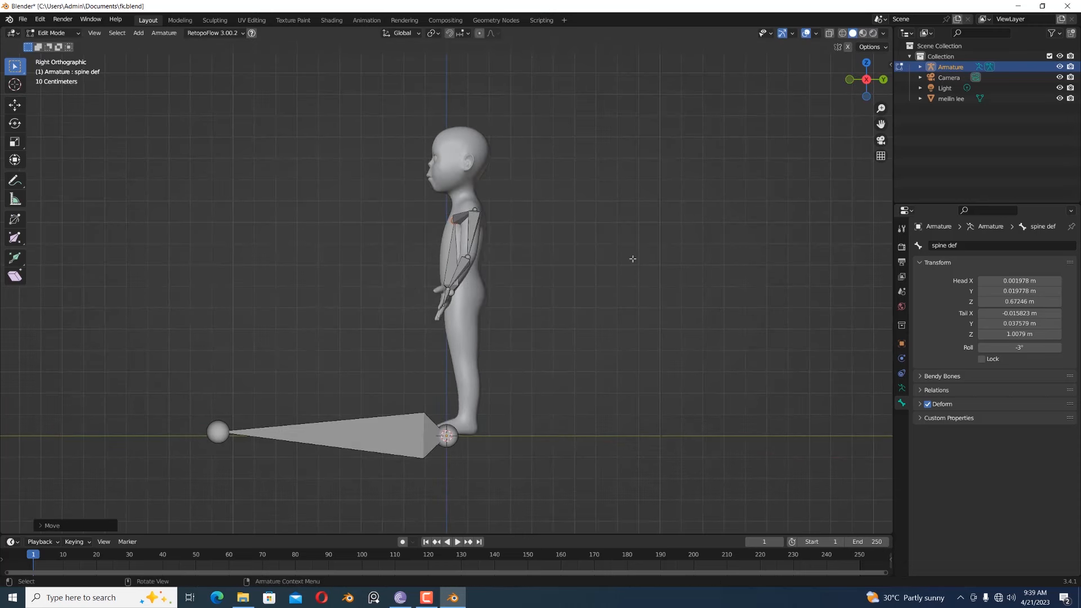
scroll(470, 303, "up", 3)
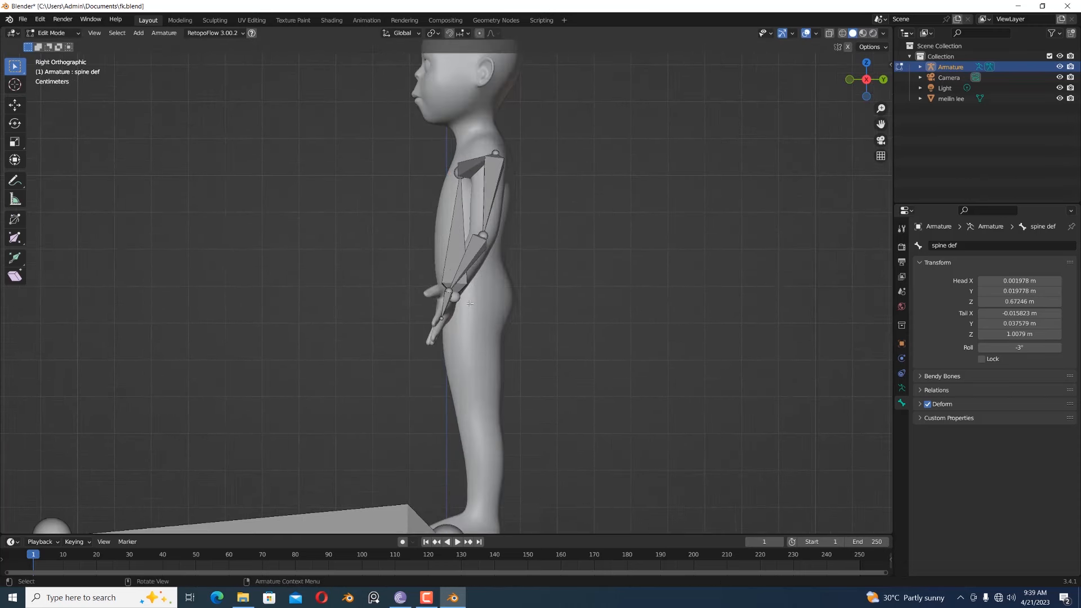
scroll(546, 289, "down", 5)
middle_click_drag(574, 297, 690, 300)
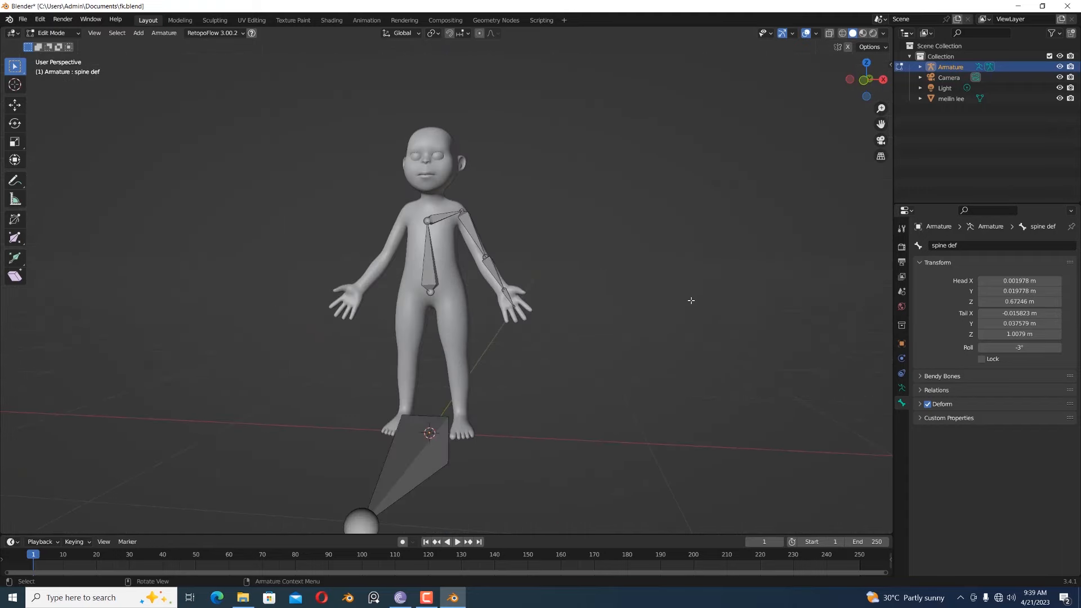
- Move the global control bone to bone layer 8
key("ctrl+z")
middle_click_drag(656, 402, 532, 411)
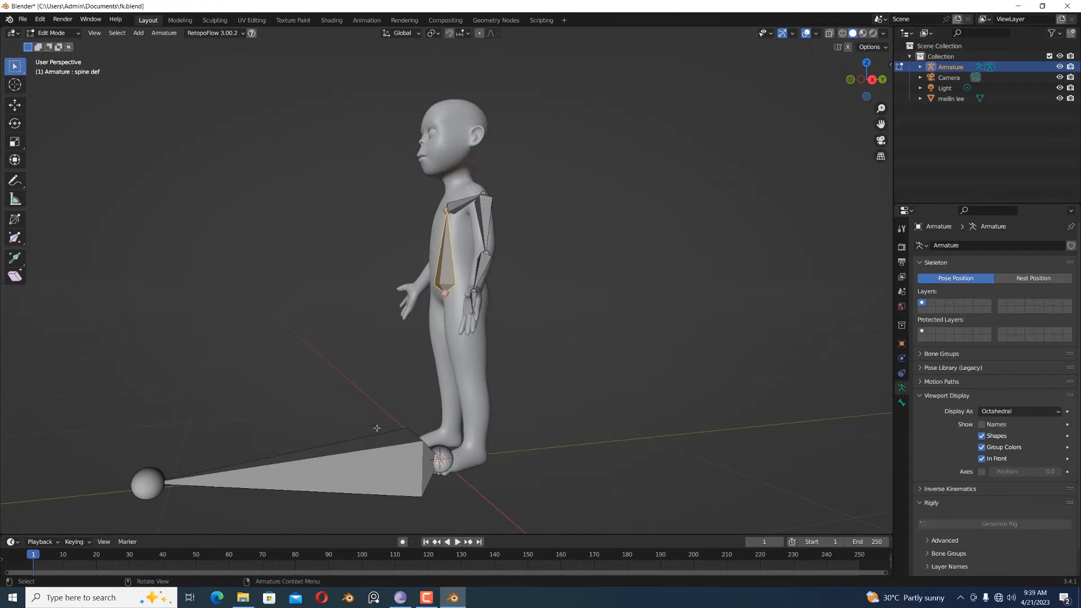
left_click(345, 449)
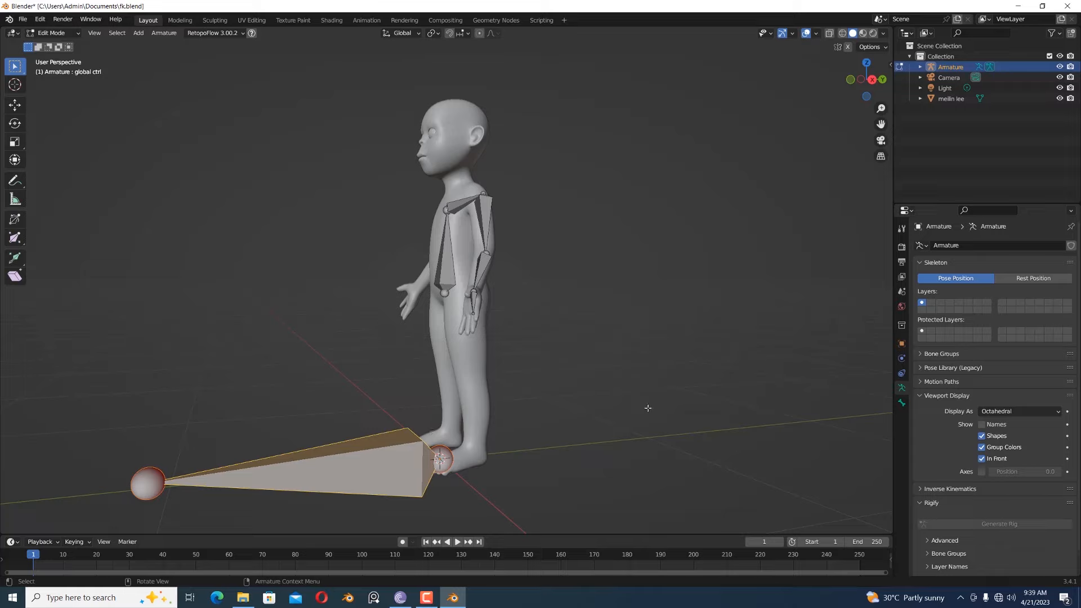
key("m")
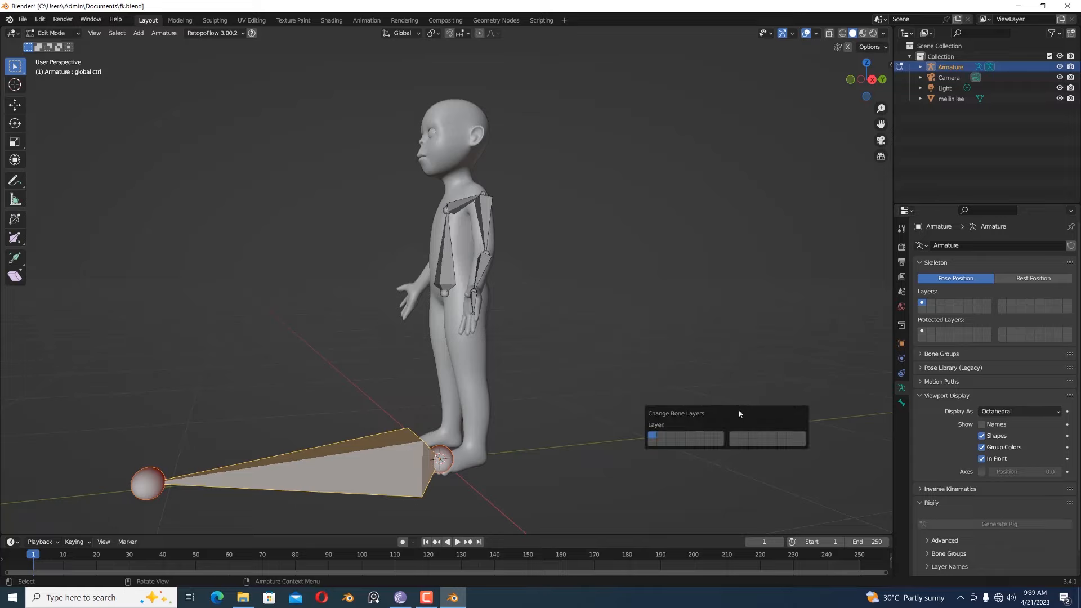
left_click(718, 438)
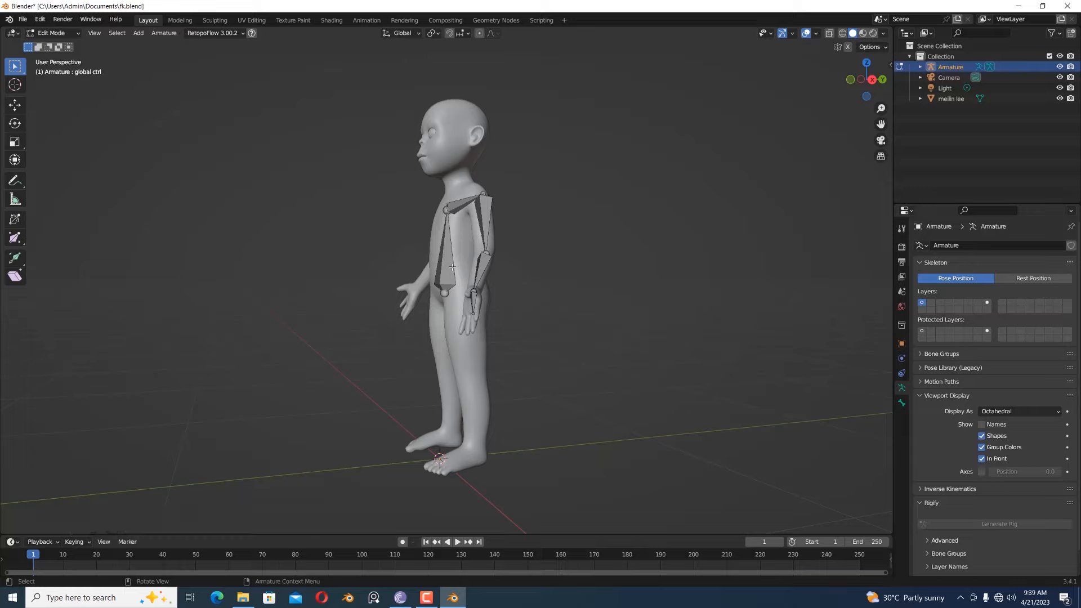
- Display armature layer 8 together with layer 1, and select only the global control bone
key("a")
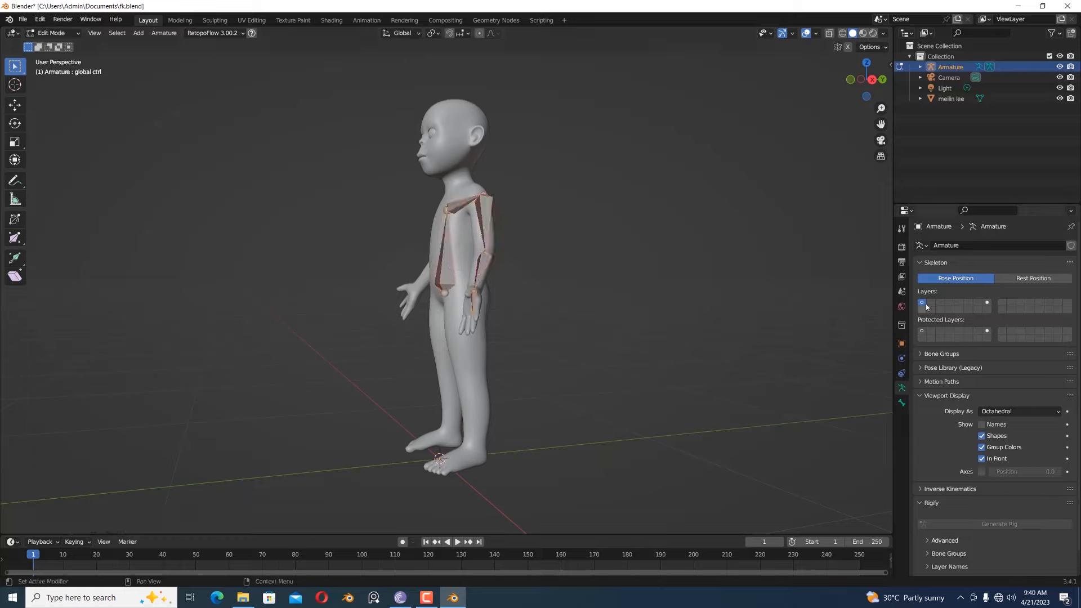
middle_click_drag(647, 289, 700, 280)
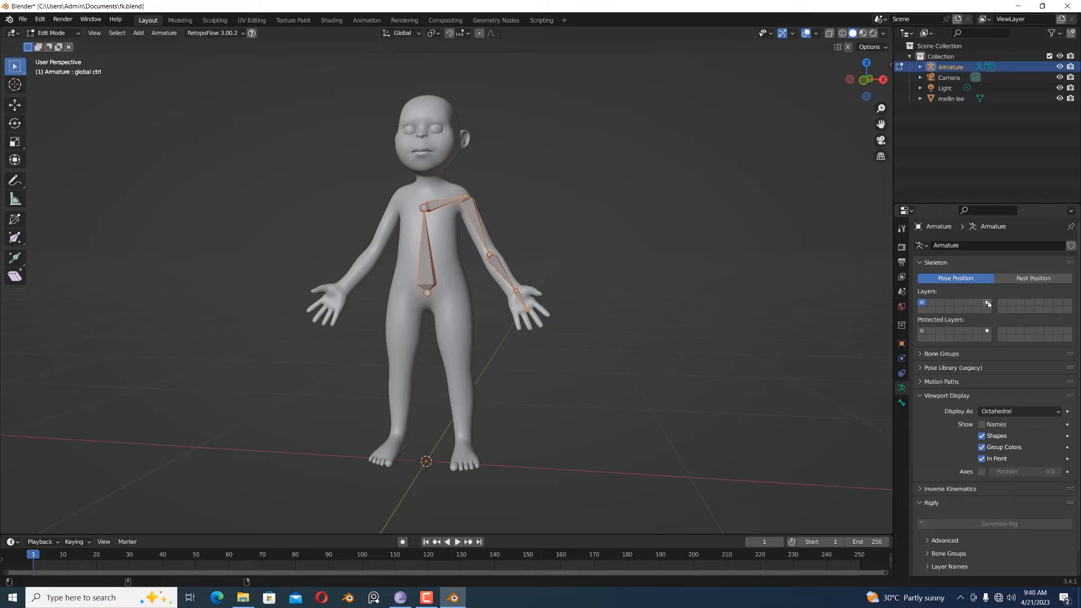
left_click(987, 303, "shift")
middle_click_drag(563, 332, 645, 332)
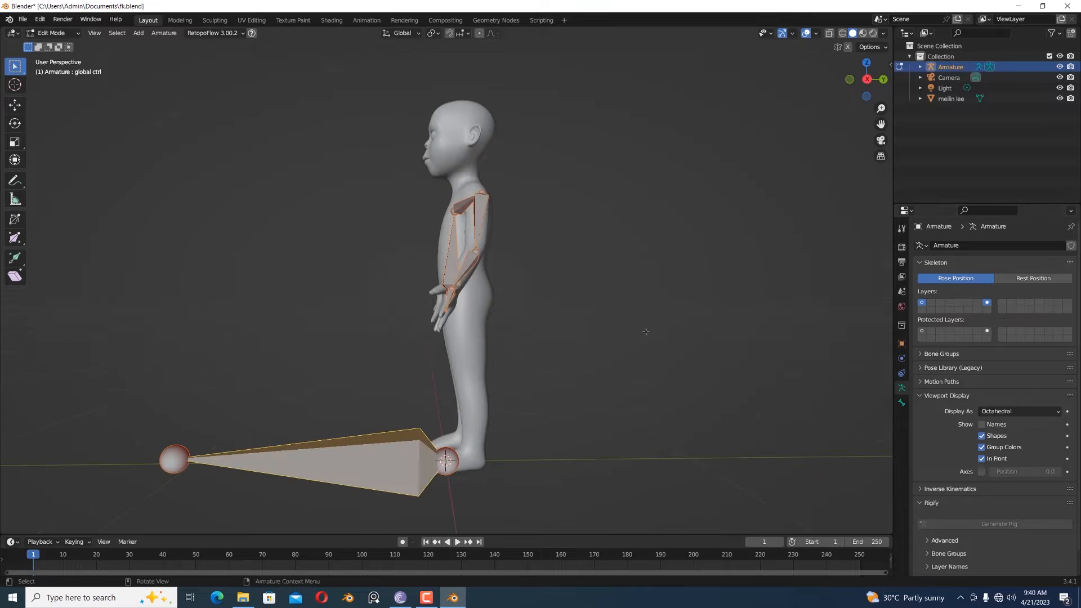
left_click(649, 331)
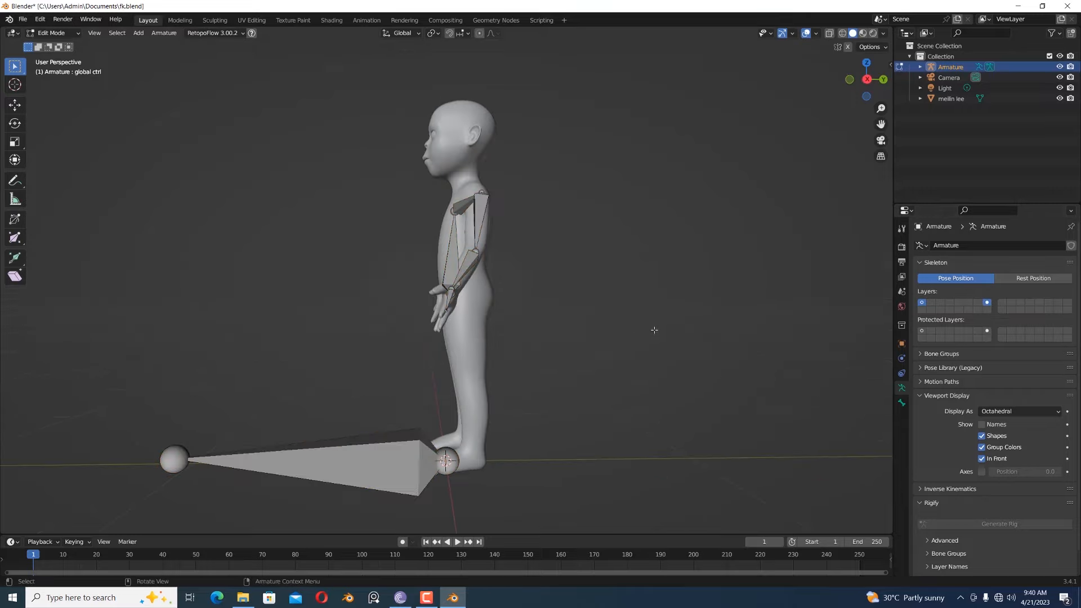
left_click(396, 447)
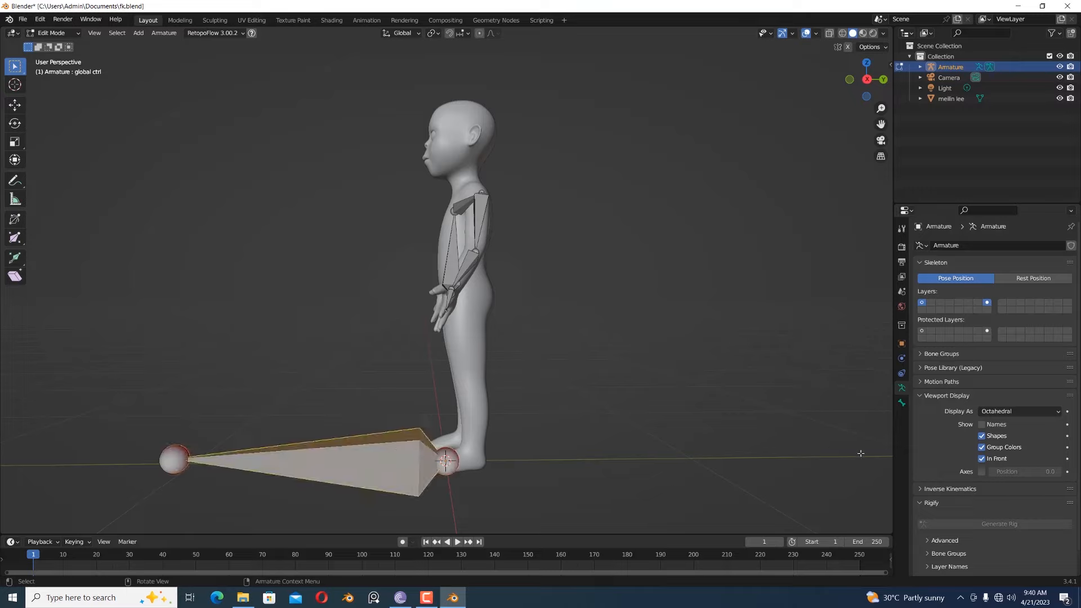
- Show the bones' axes and recalculate the spine bone's roll to match the global control bone as the active bone
left_click(982, 471)
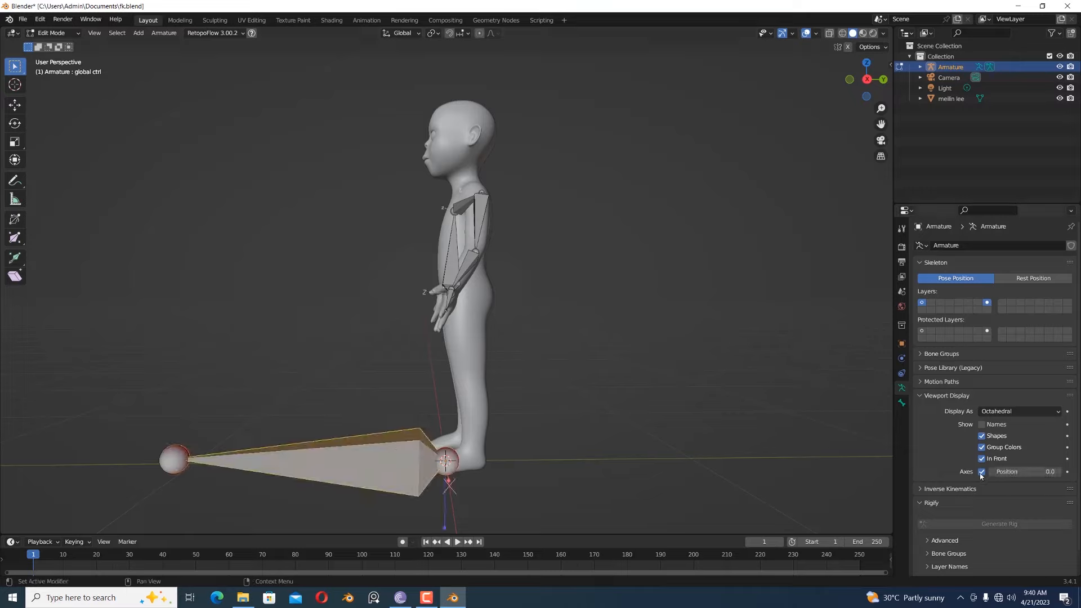
mouse_move(747, 444)
middle_mouse_down()
mouse_move(798, 437)
mouse_move(762, 443)
middle_mouse_up()
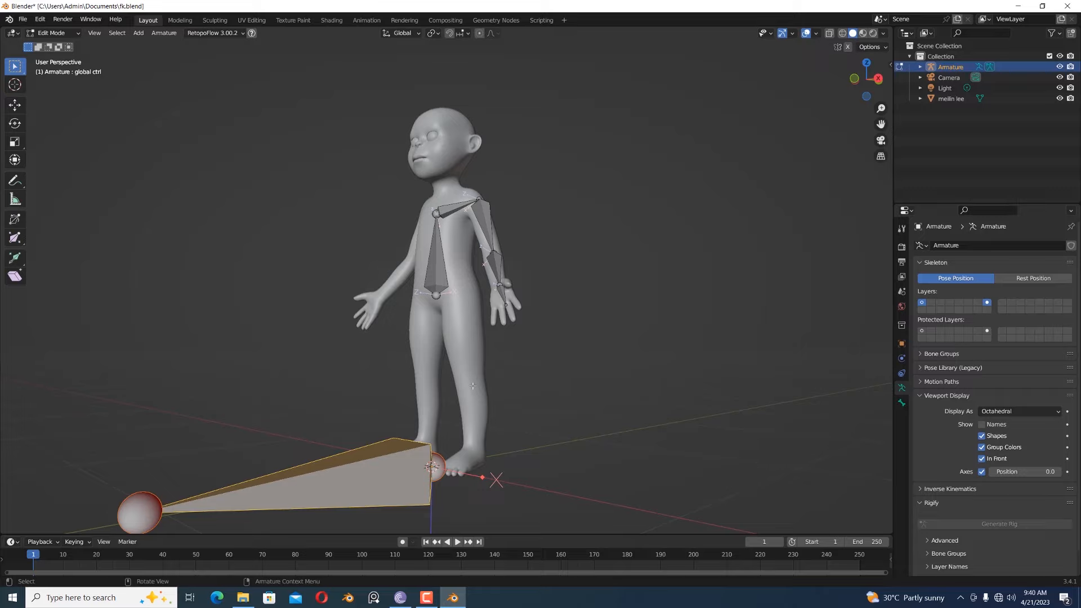
left_click(442, 256)
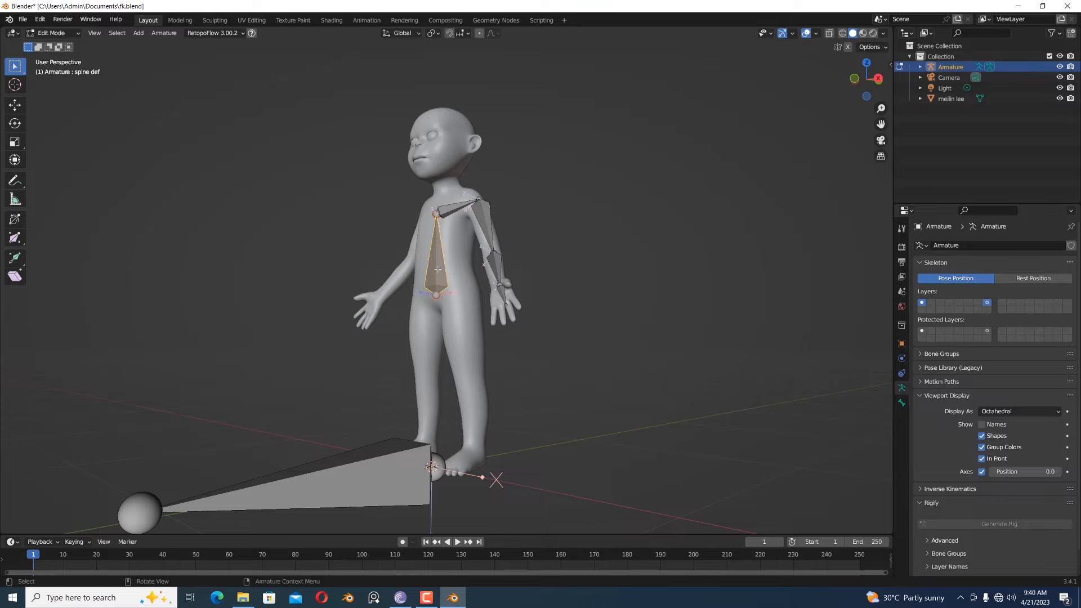
left_click(372, 466, "shift")
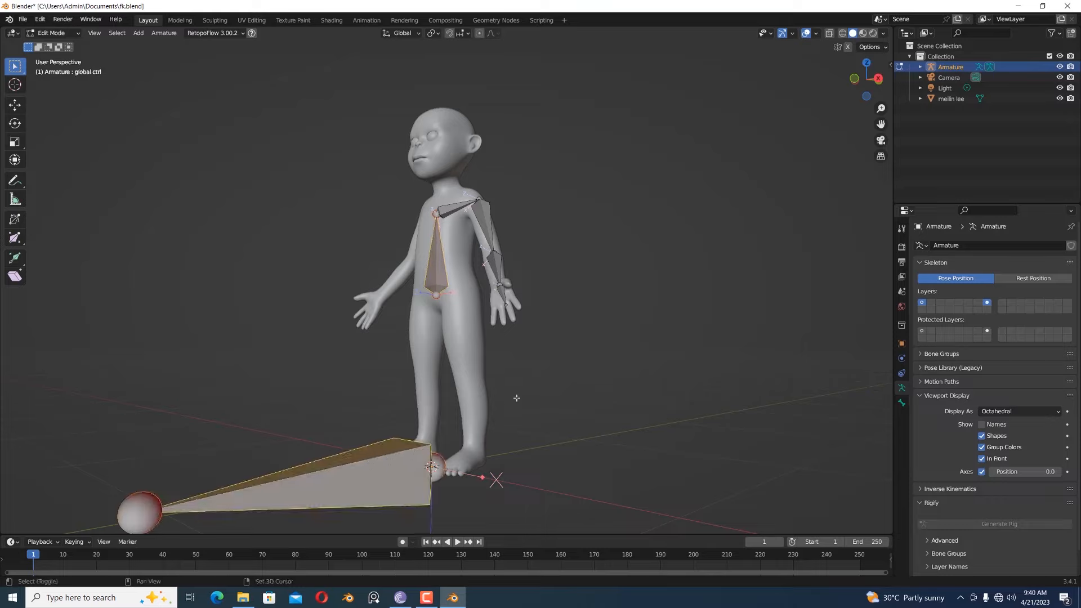
key("shift+n")
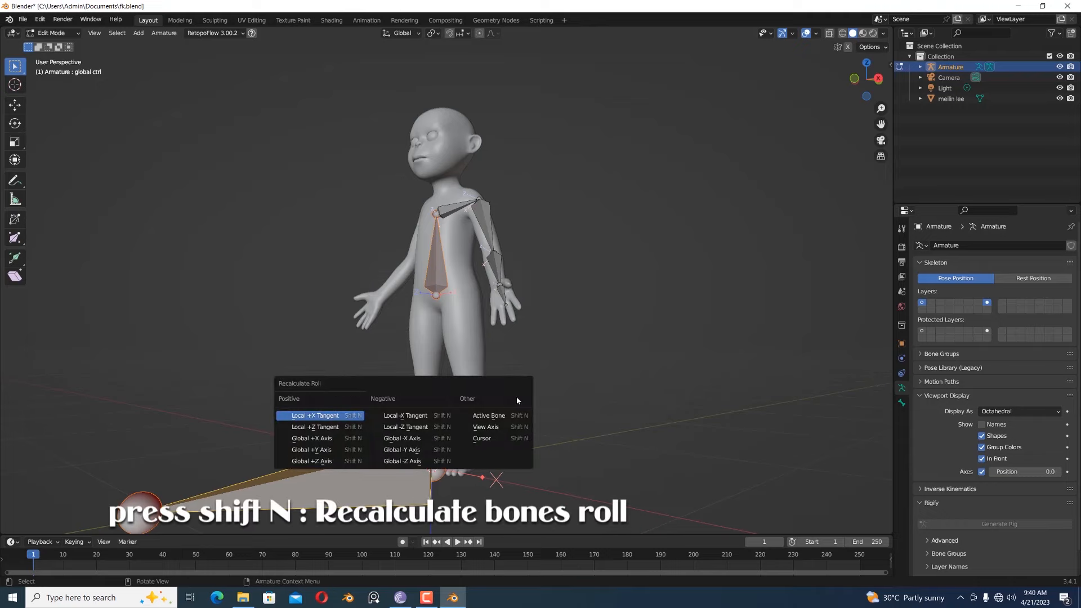
left_click(489, 415)
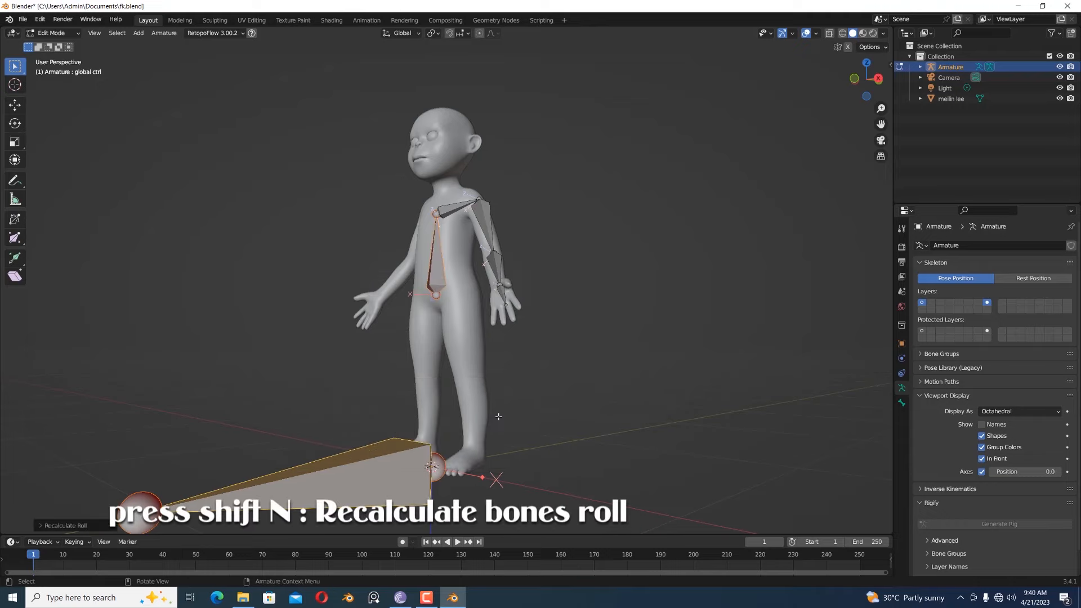
- Recalculate the roll of the shoulder and left-arm bones to match the spine bone as the active bone, and inspect their axes
middle_click_drag(568, 389, 652, 345)
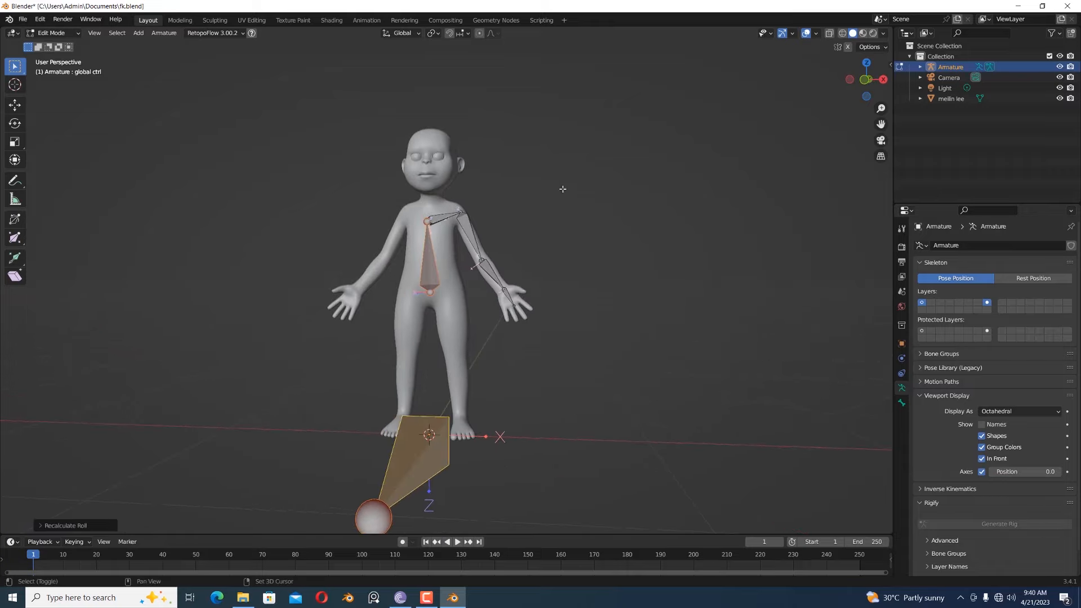
left_click_drag(573, 192, 584, 292)
left_click_drag(549, 172, 445, 332)
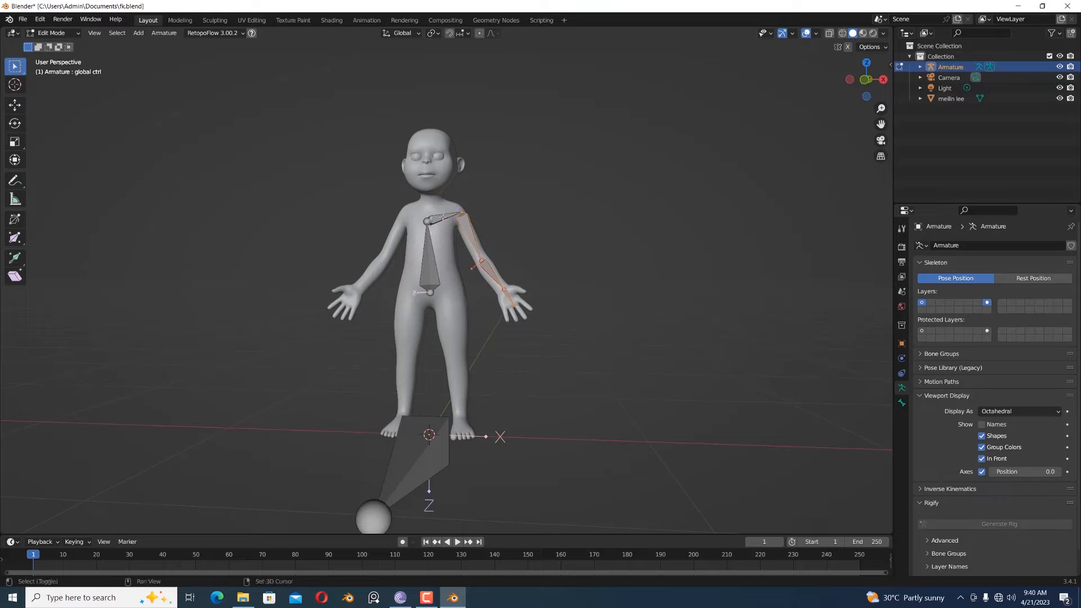
left_click(443, 218, "shift")
left_click(431, 260, "shift")
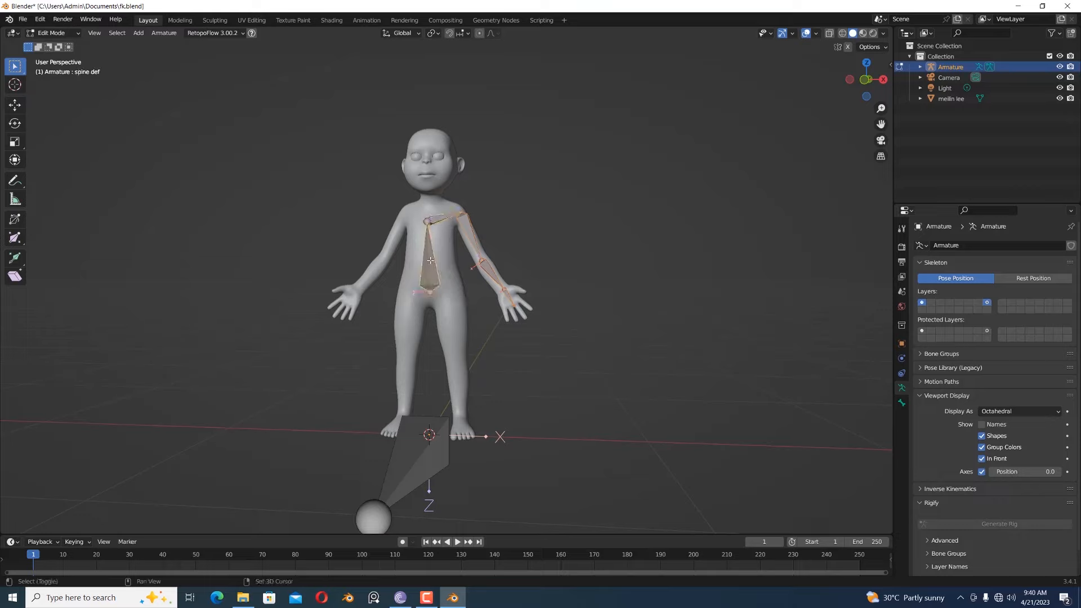
key("shift+n")
left_click(592, 241)
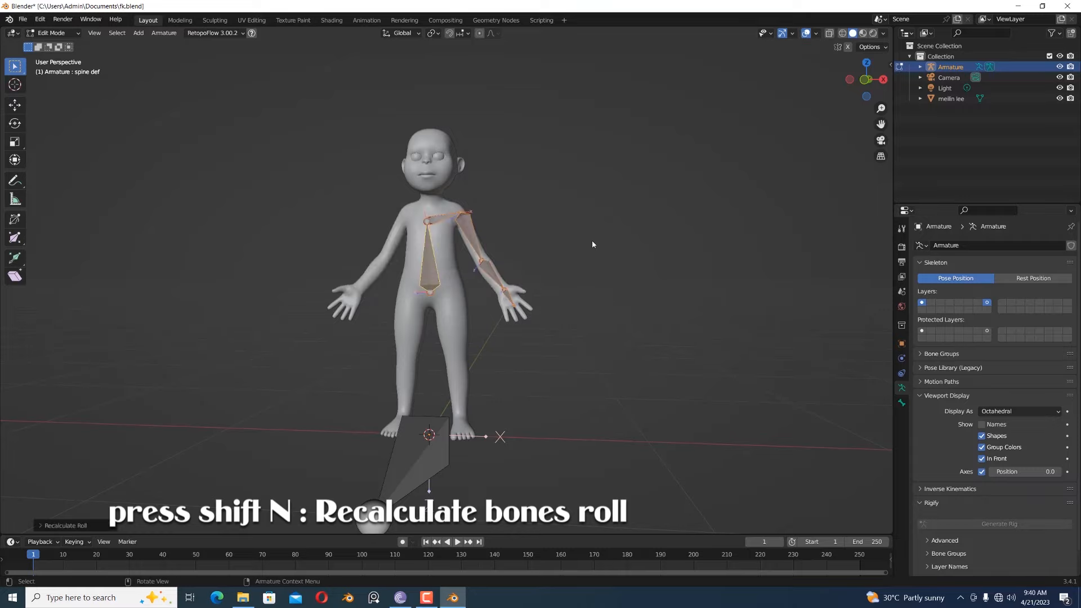
middle_click_drag(594, 243, 571, 265)
scroll(571, 266, "up", 2)
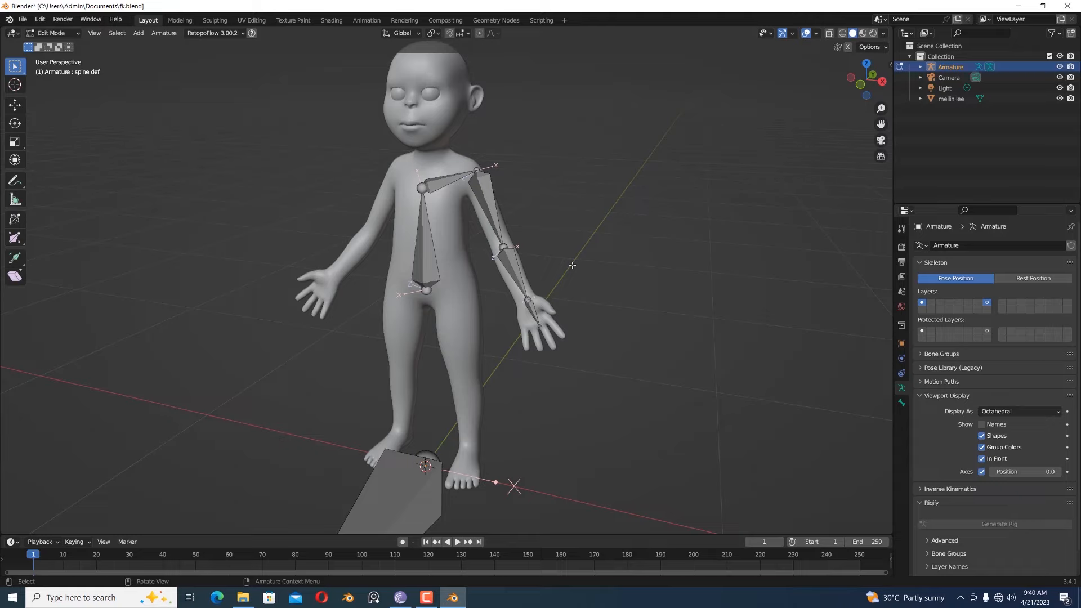
middle_click_drag(580, 265, 596, 263)
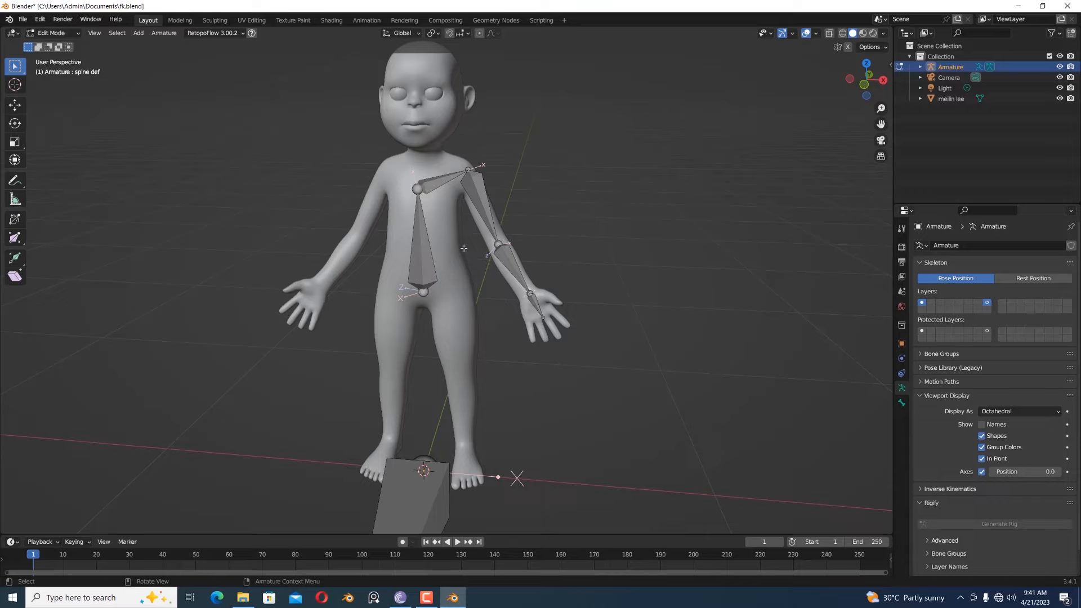
- Display only armature layer 1 so the global control bone's layer is hidden
left_click(989, 303)
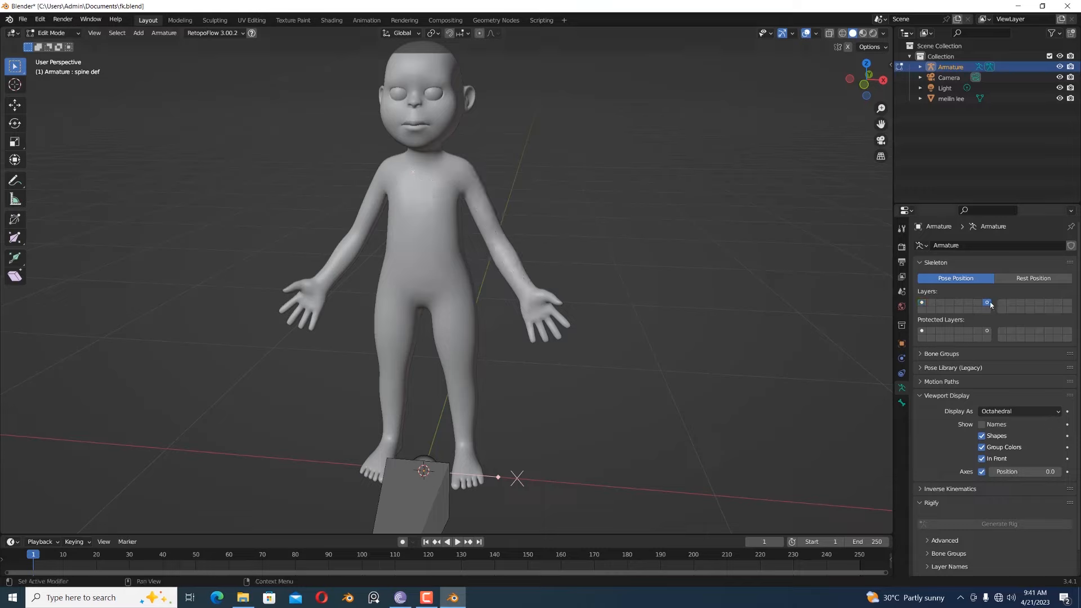
left_click(921, 303)
middle_click_drag(700, 319, 715, 310)
- In Object Mode, parent the character mesh to the armature with automatic weights, and deselect everything
left_click(54, 33)
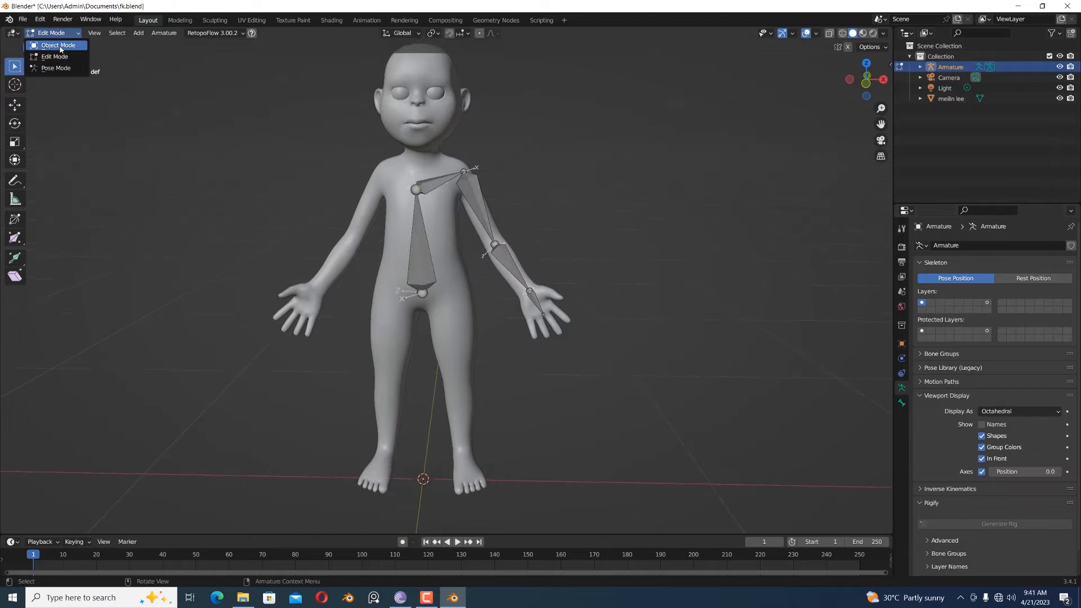
left_click(59, 45)
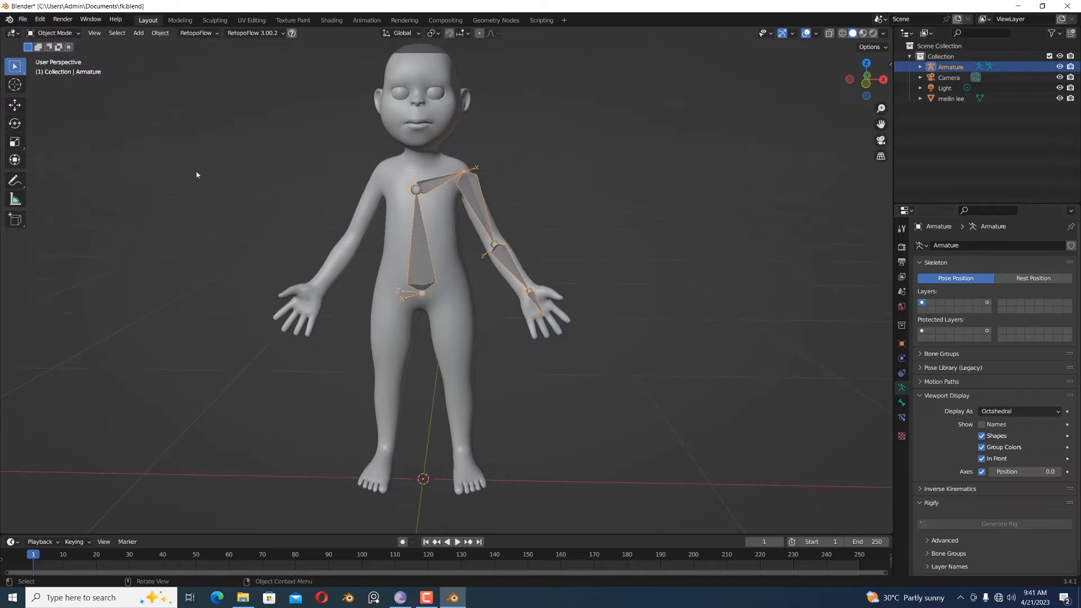
left_click(445, 252)
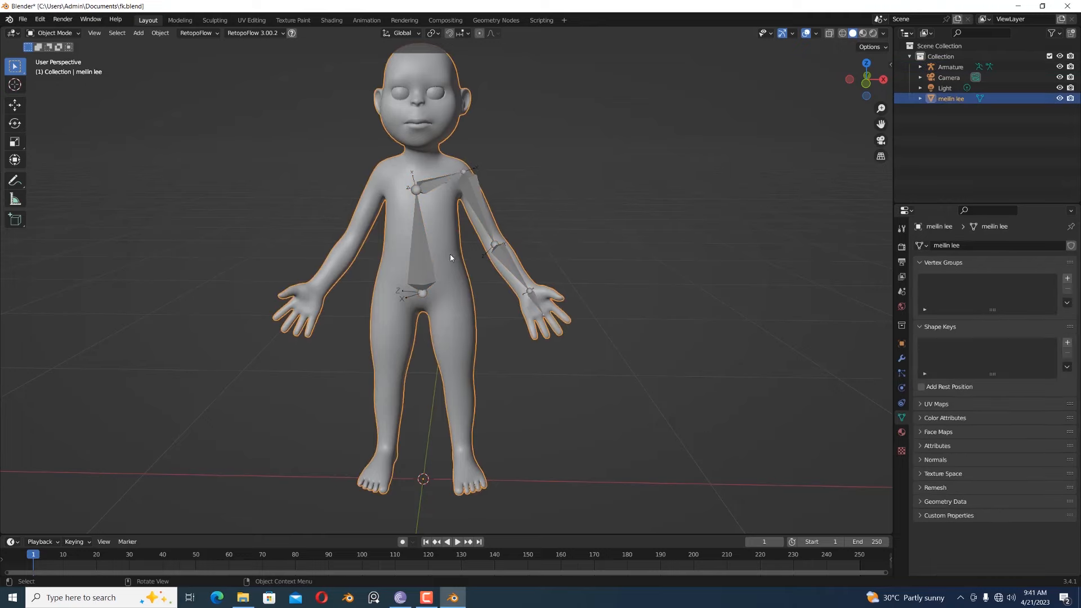
left_click(487, 221, "shift")
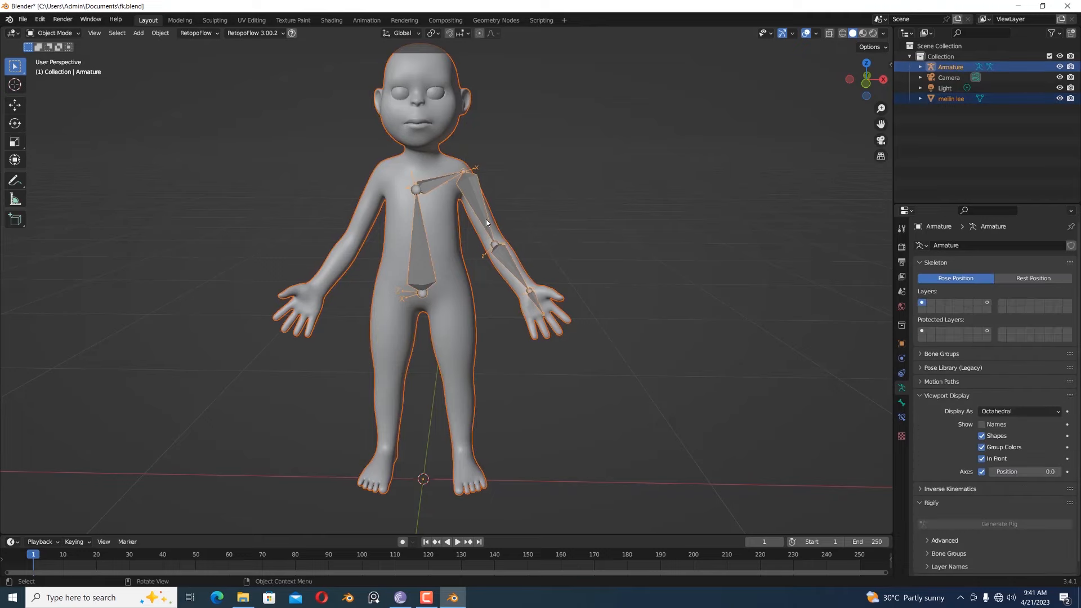
key("ctrl+p")
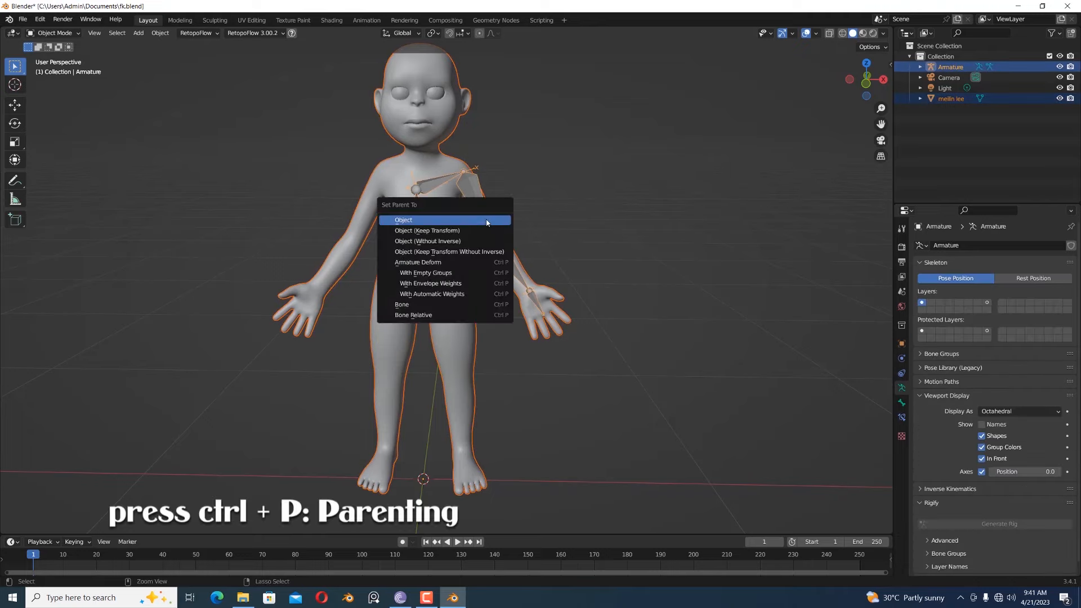
left_click(443, 294)
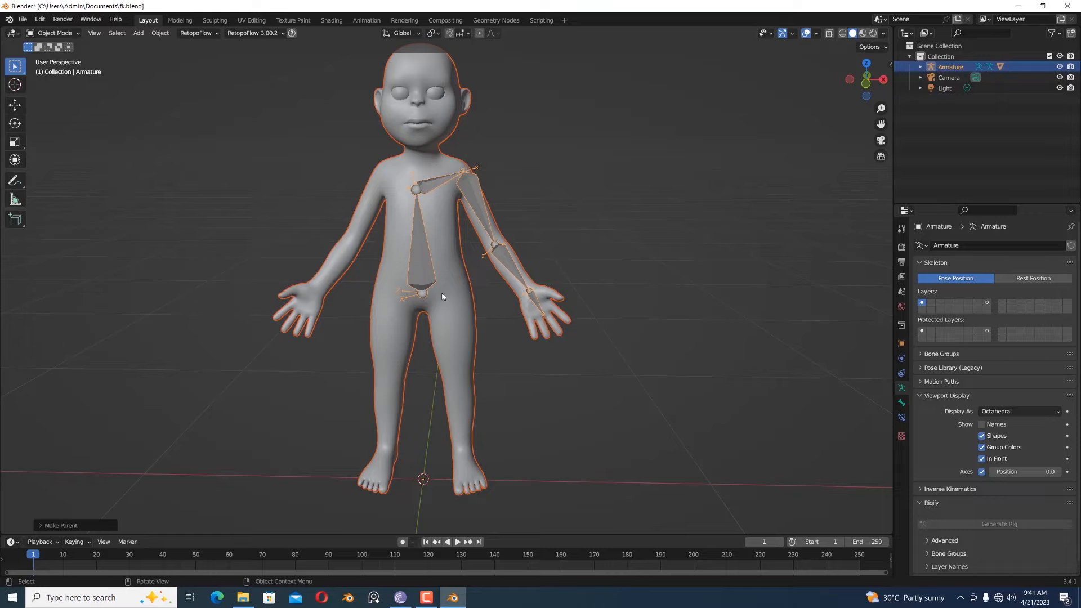
left_click(582, 210)
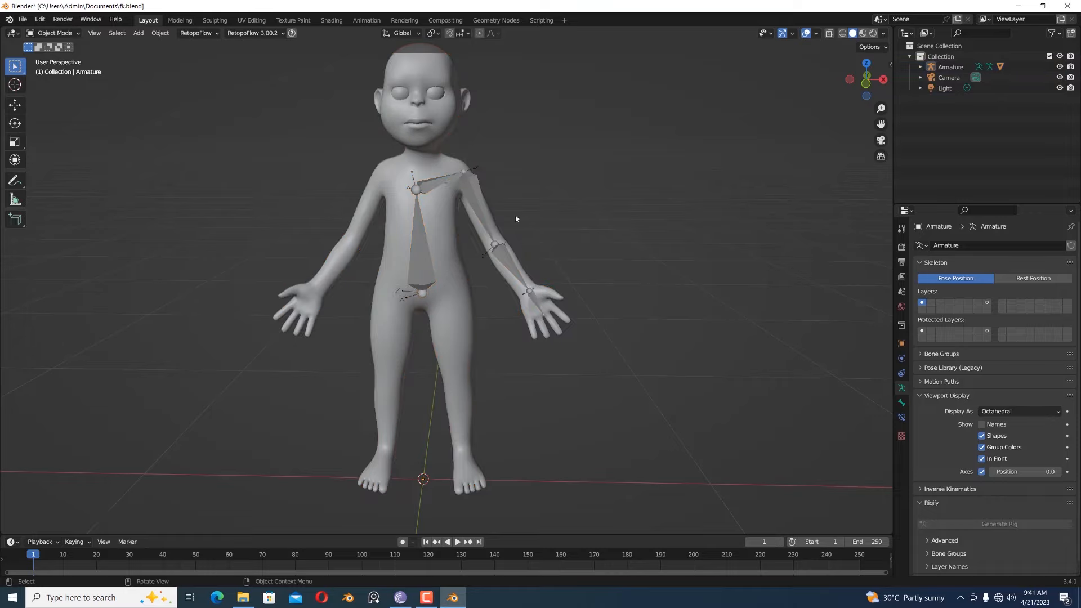
- Select the armature and switch it to Pose Mode
left_click(482, 215)
left_click(53, 32)
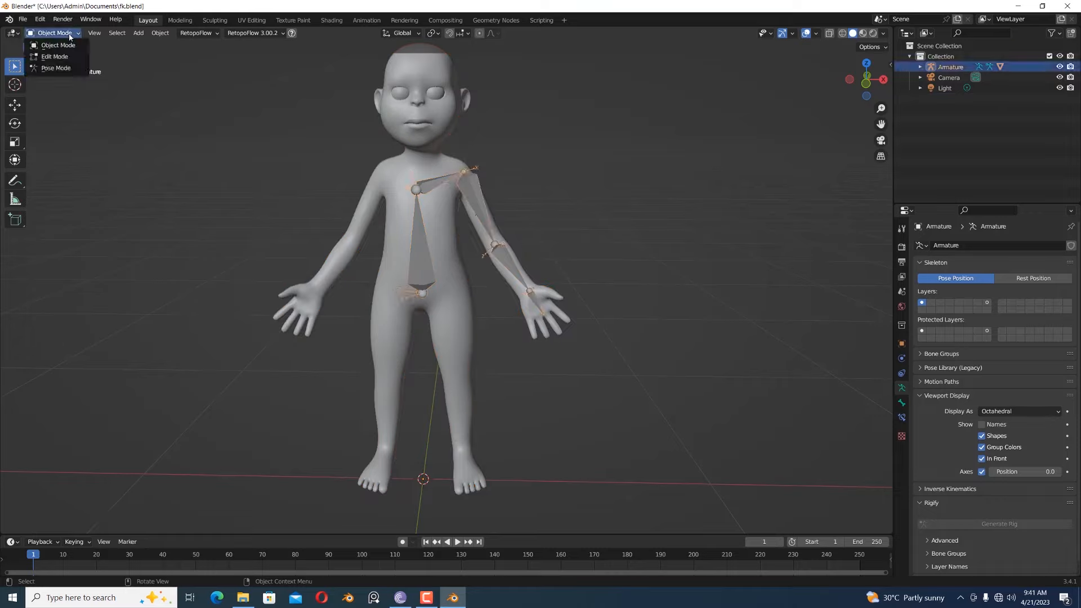
left_click(50, 70)
- Test the arm deformation by rotating the left upper-arm, lower-arm and hand bones upward
left_click(479, 201)
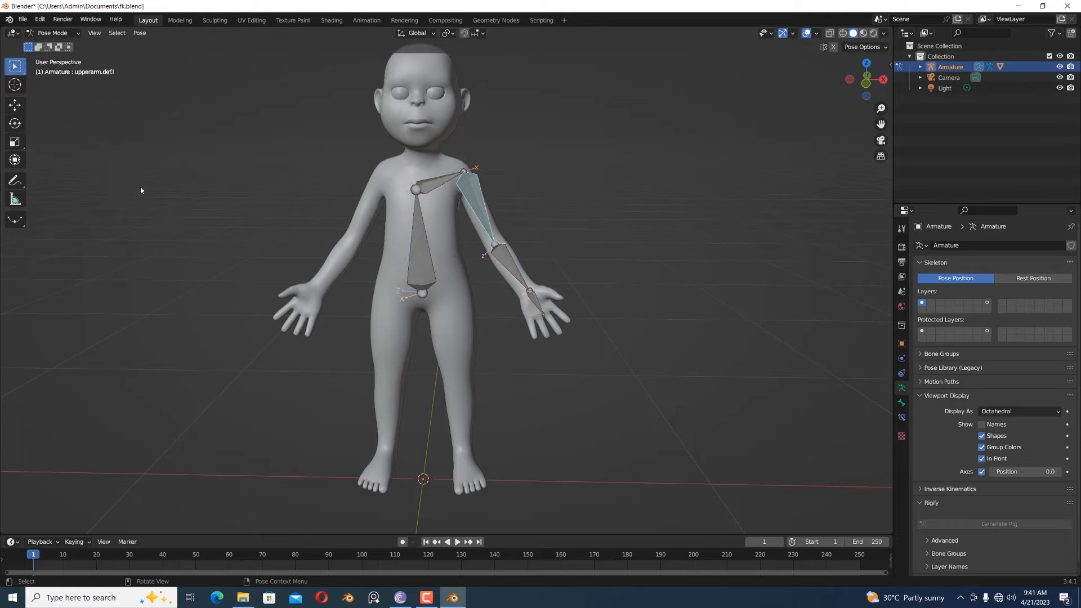
left_click(15, 123)
left_click_drag(487, 129, 491, 74)
left_click(539, 235)
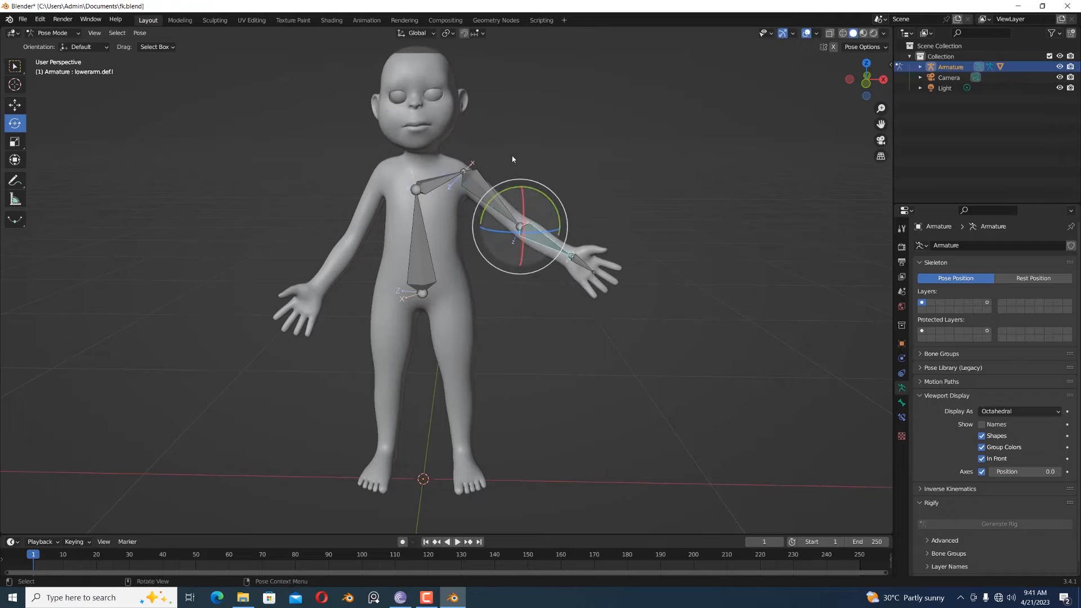
left_click_drag(537, 183, 585, 220)
left_click(600, 218)
- Try rotating the left shoulder and upper-arm bones, and undo these last rotations
left_click(437, 185)
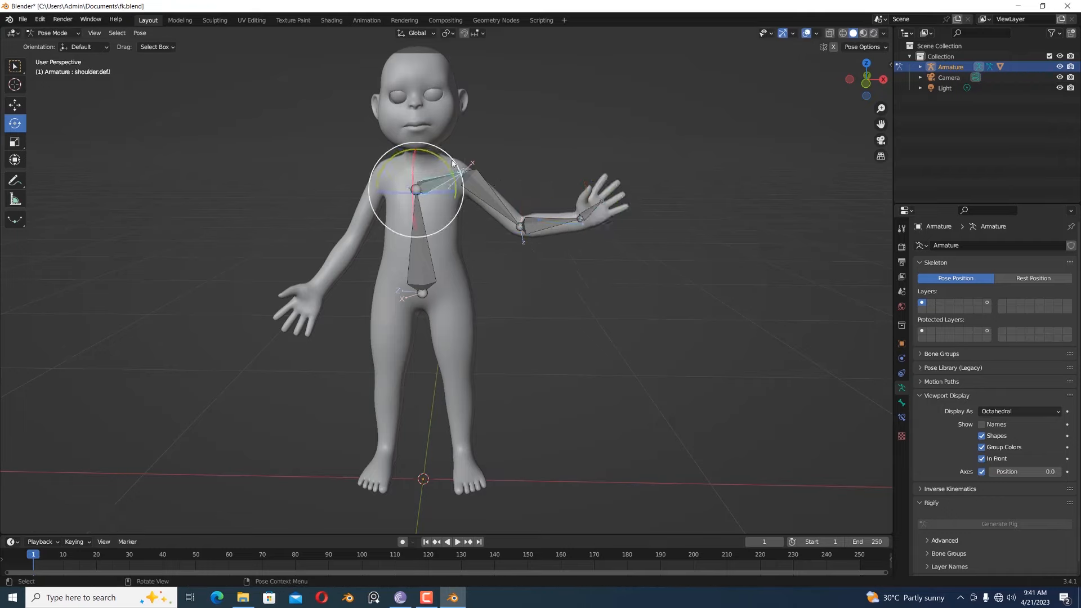
left_click_drag(459, 169, 477, 129)
left_click(483, 201)
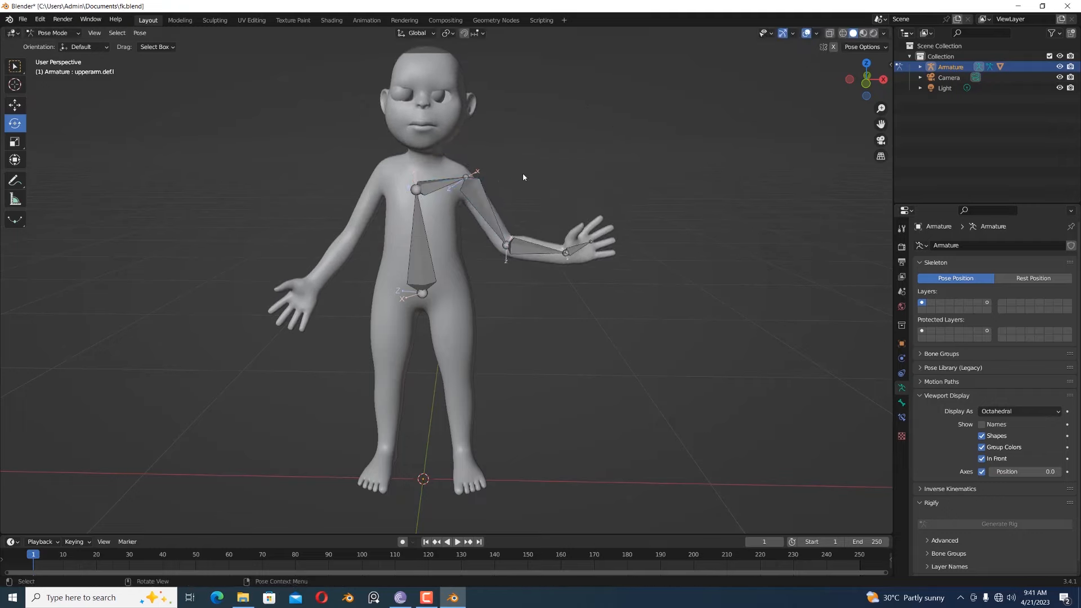
key("ctrl+z")
key("ctrl+z")
key("ctrl+z")
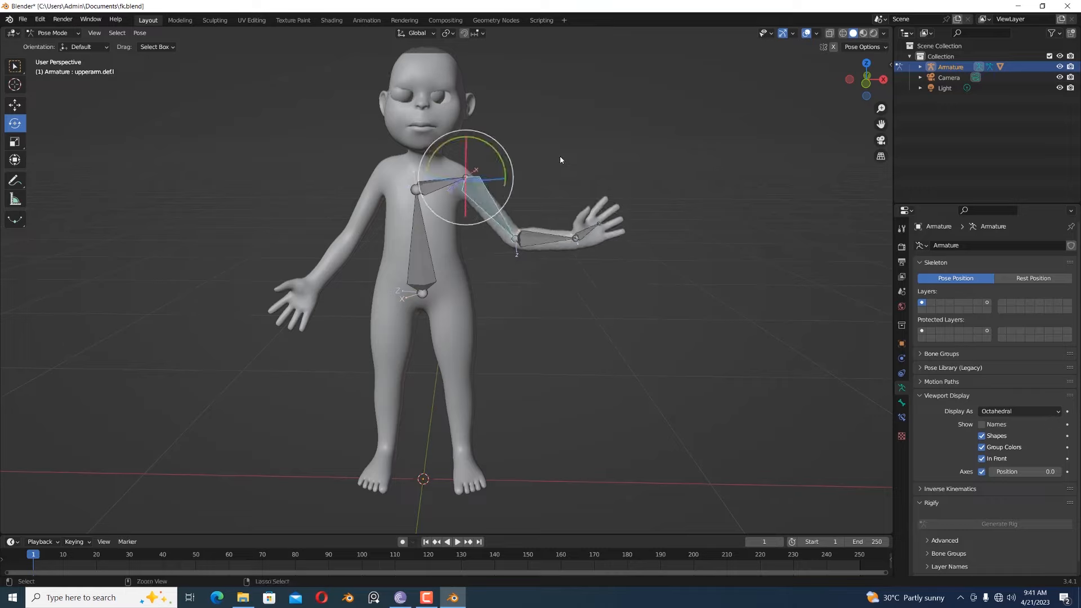
key("ctrl+z")
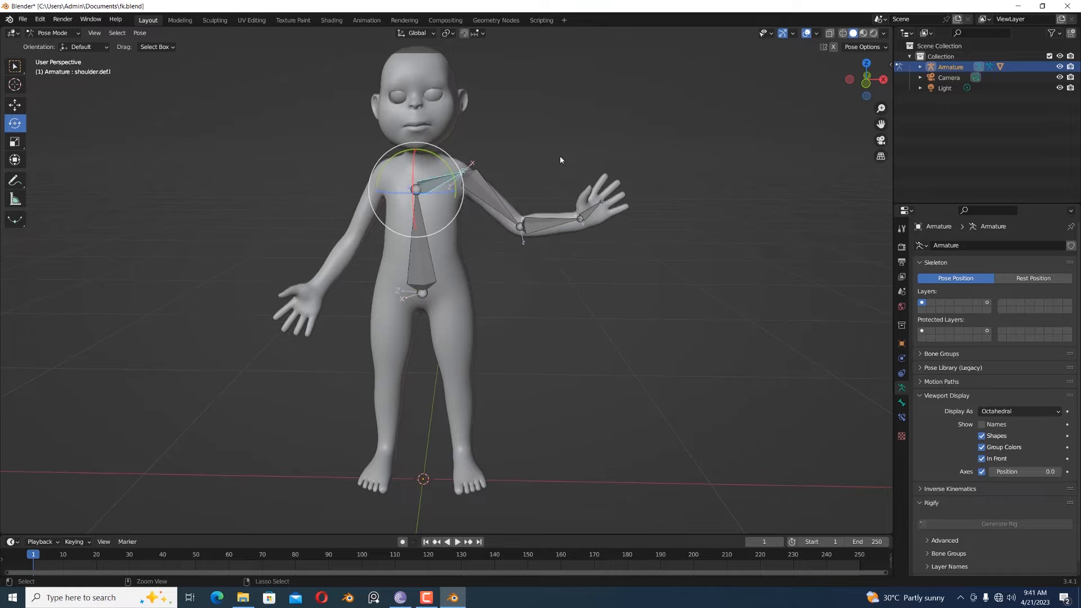
- Clear the rotation of all pose bones to restore the rest pose, and deselect them
key("a")
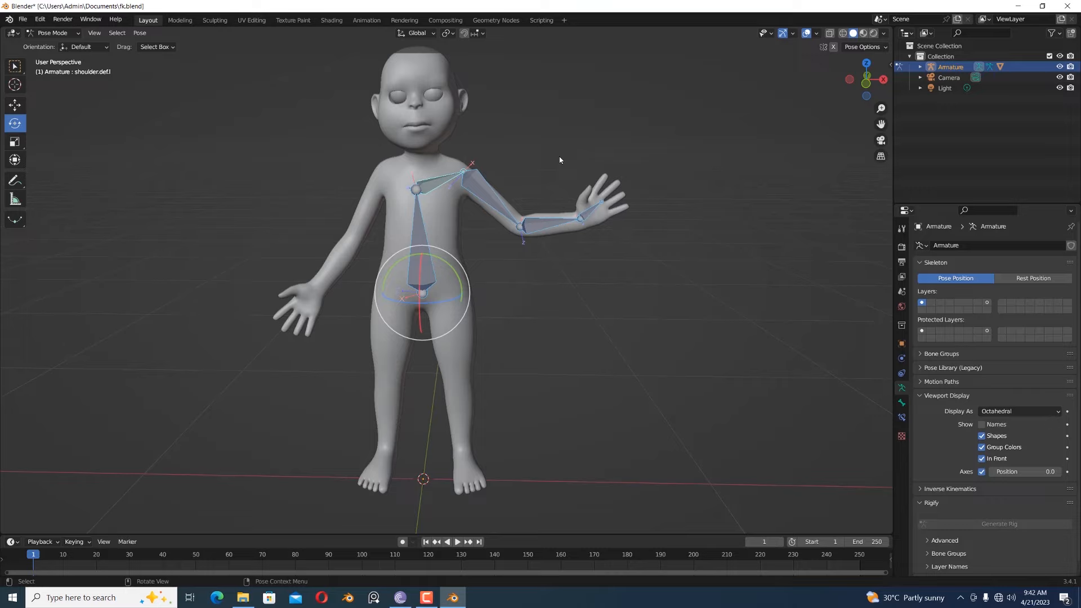
key("alt+r")
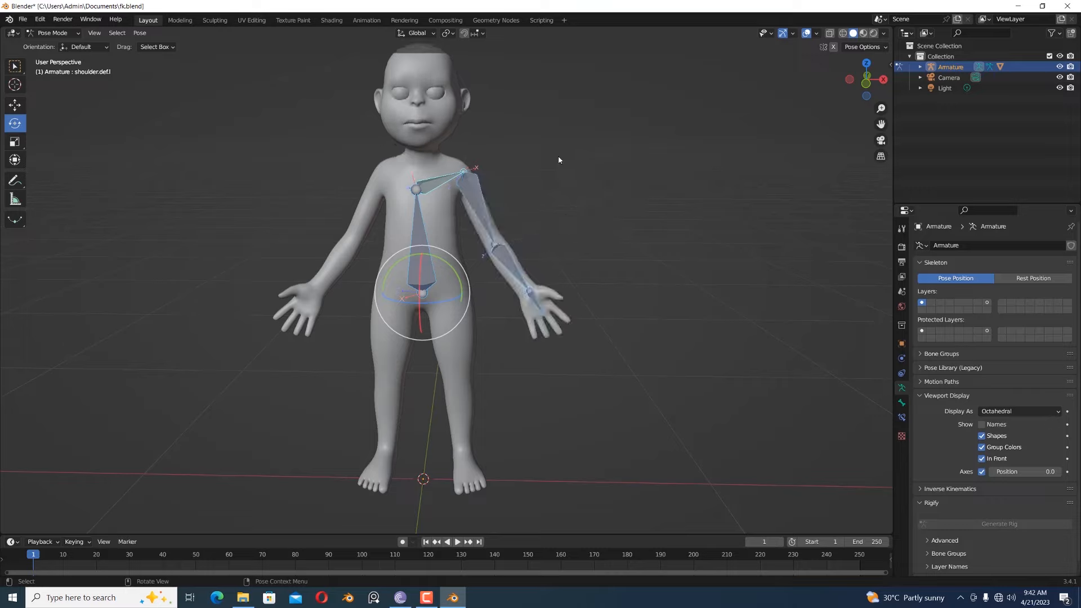
key("alt+a")
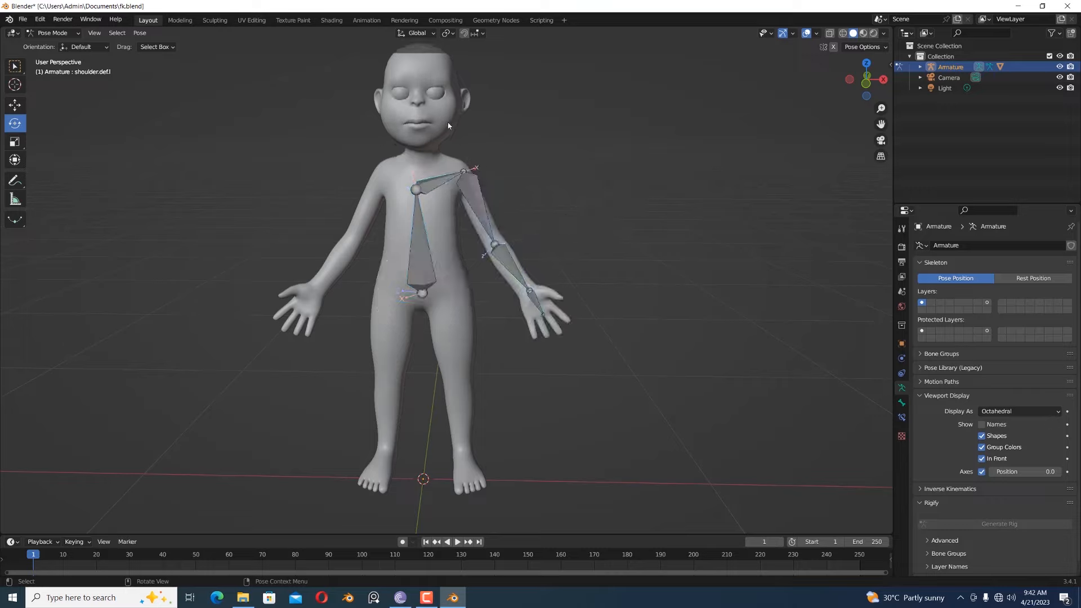
- In Edit Mode, duplicate the left upper-arm, lower-arm and hand deform bones in place
left_click(438, 191)
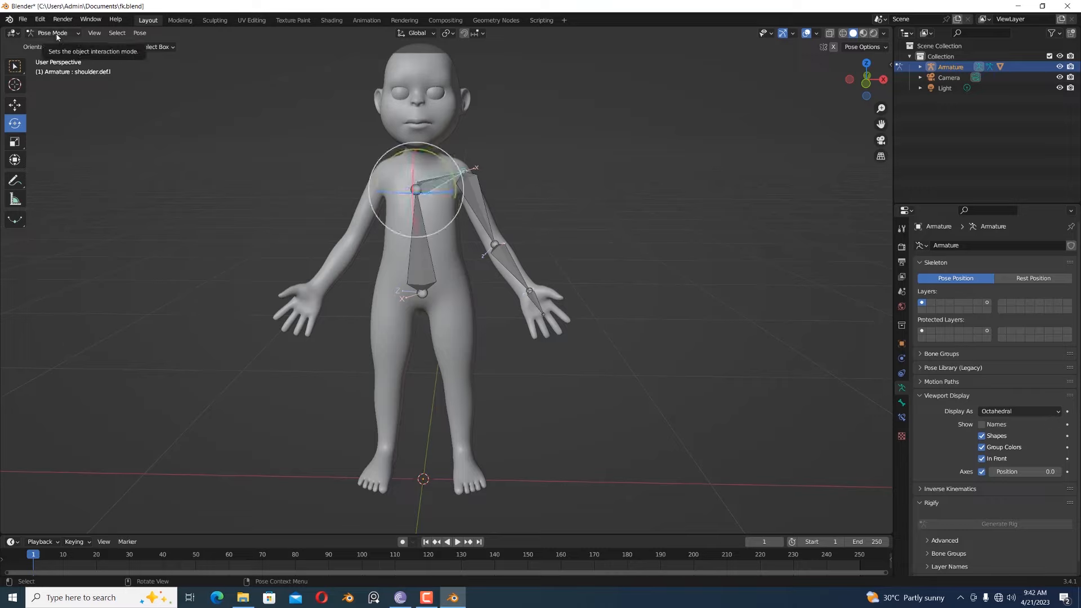
left_click(474, 204)
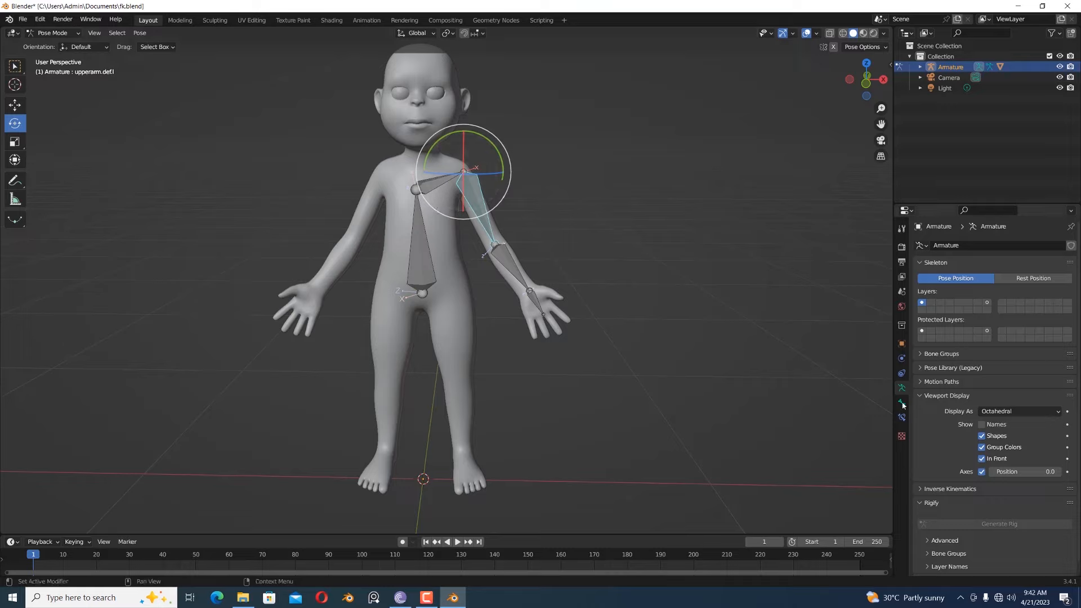
left_click(54, 33)
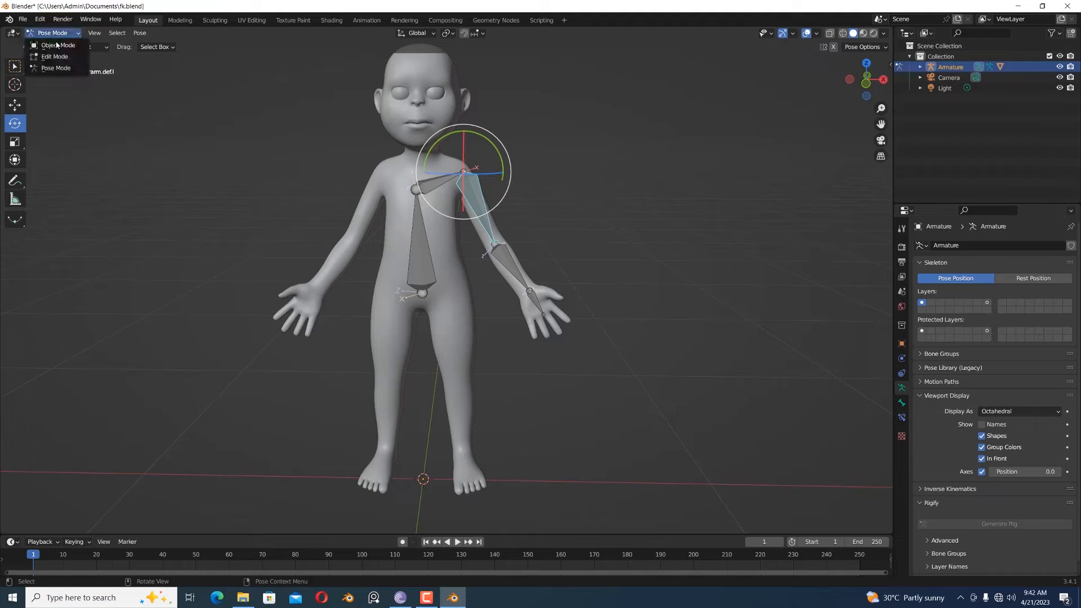
left_click(53, 49)
key("ctrl+l")
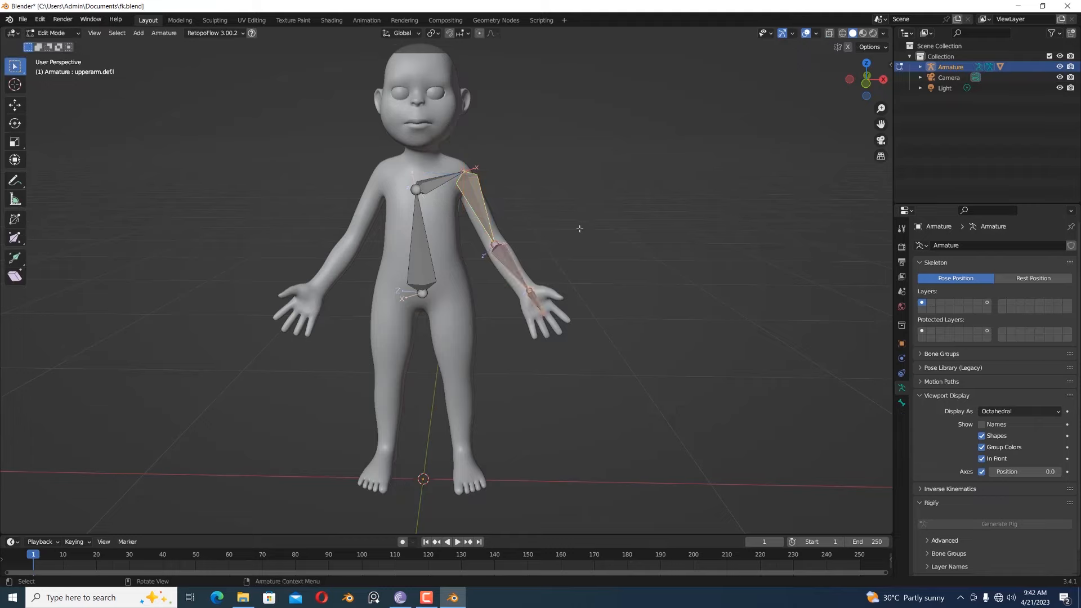
key("shift+d")
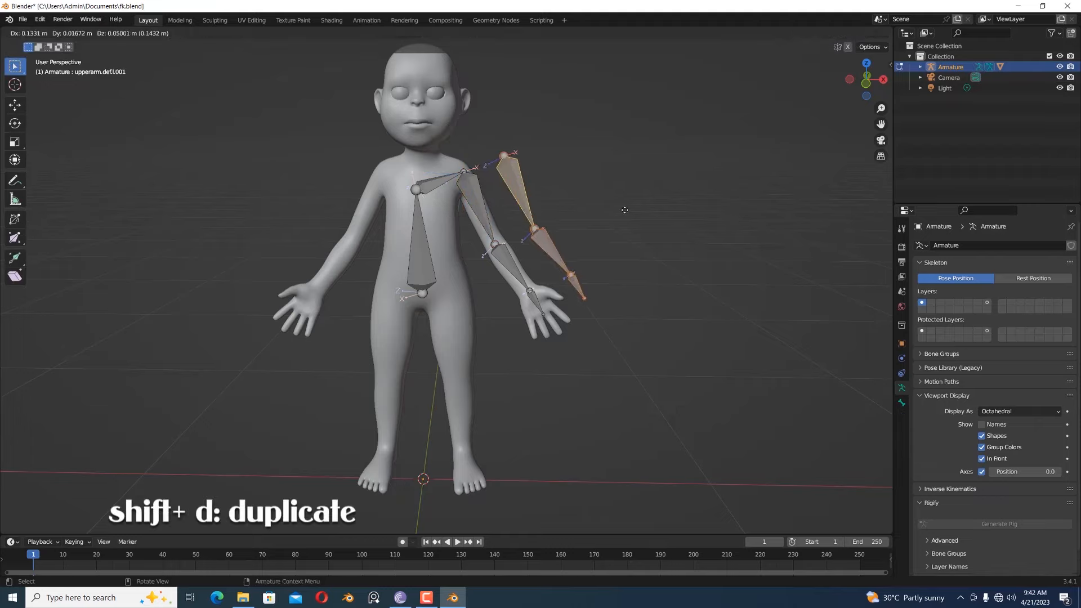
right_click(623, 210)
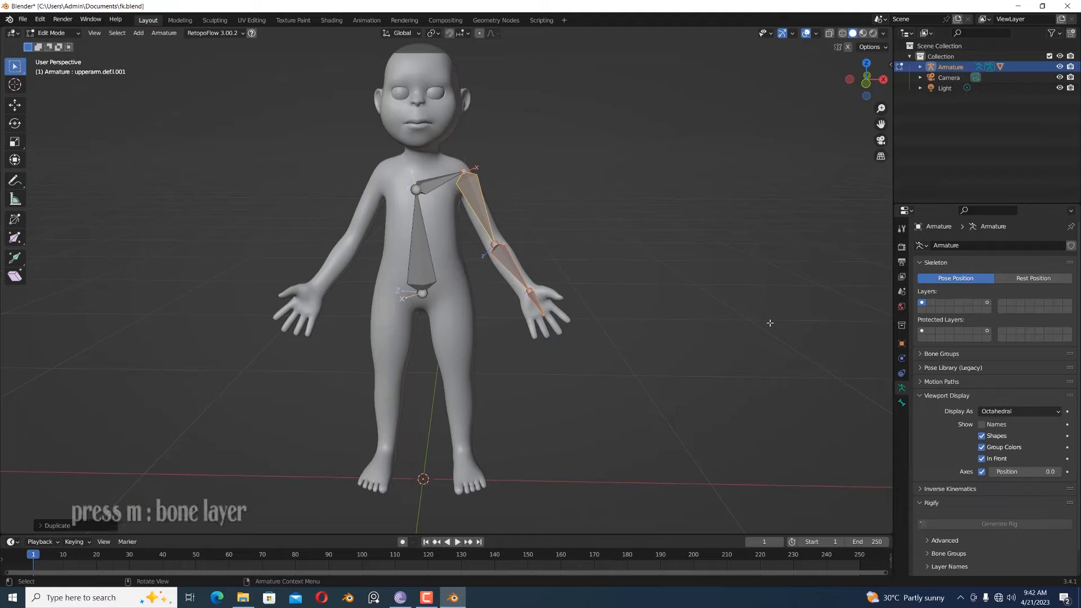
- Move the duplicated arm bones to the second bone layer and display only that layer
key("m")
left_click(785, 350)
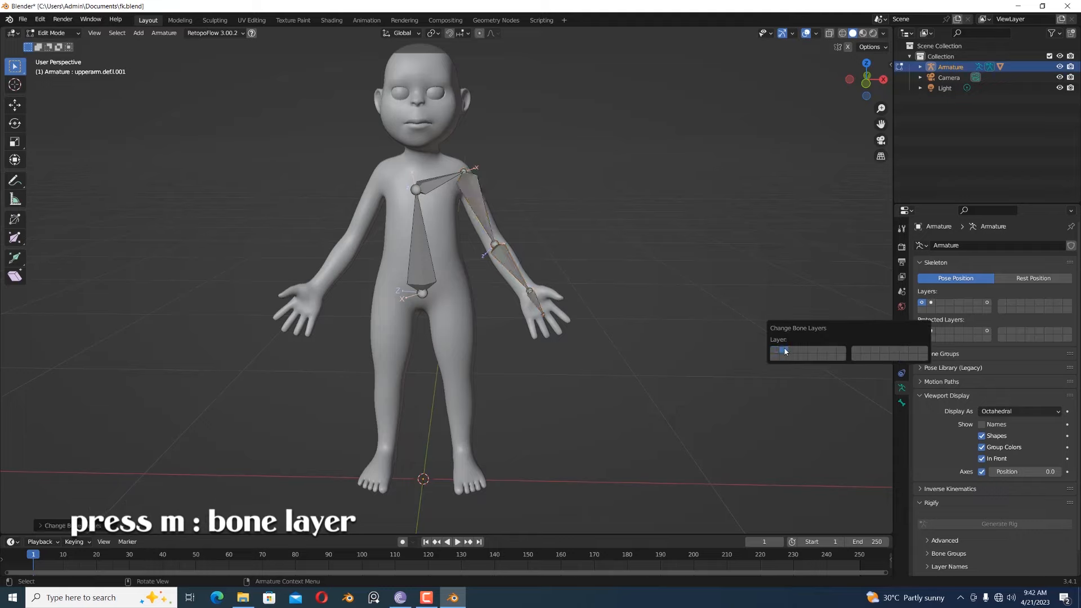
left_click(931, 302)
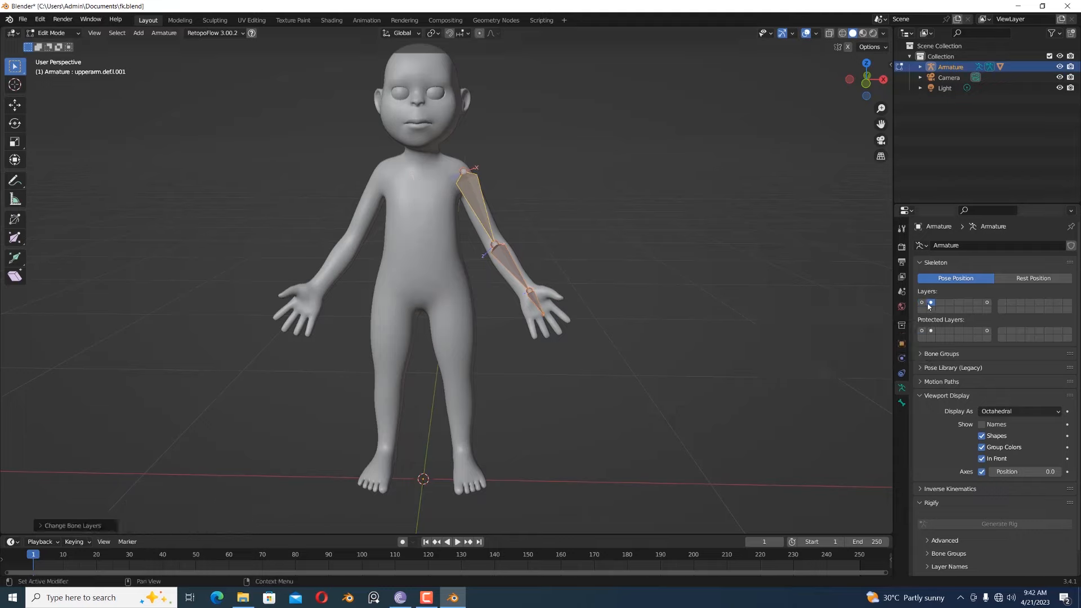
- Turn off Deform for the duplicated upper-arm, lower-arm and hand bones
left_click(556, 199)
left_click(486, 214)
left_click(901, 403)
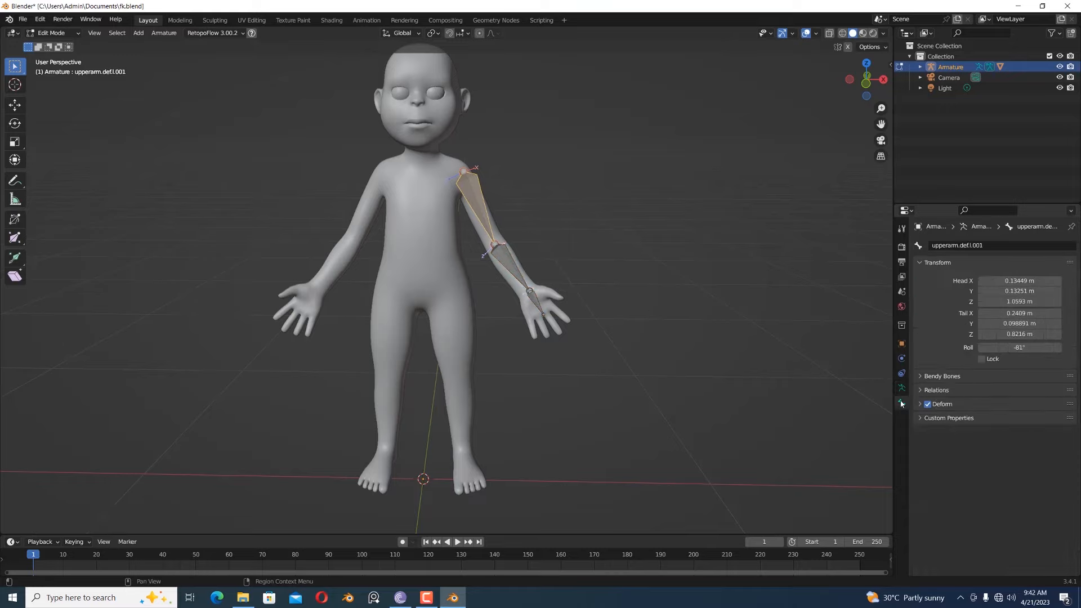
left_click(509, 272)
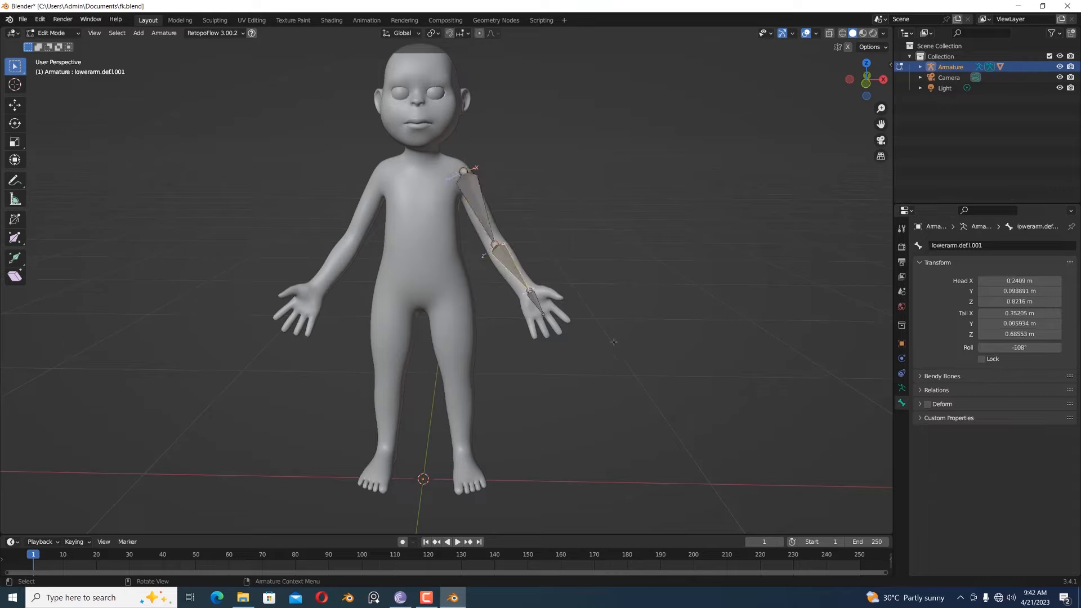
left_click(544, 307)
left_click(928, 404)
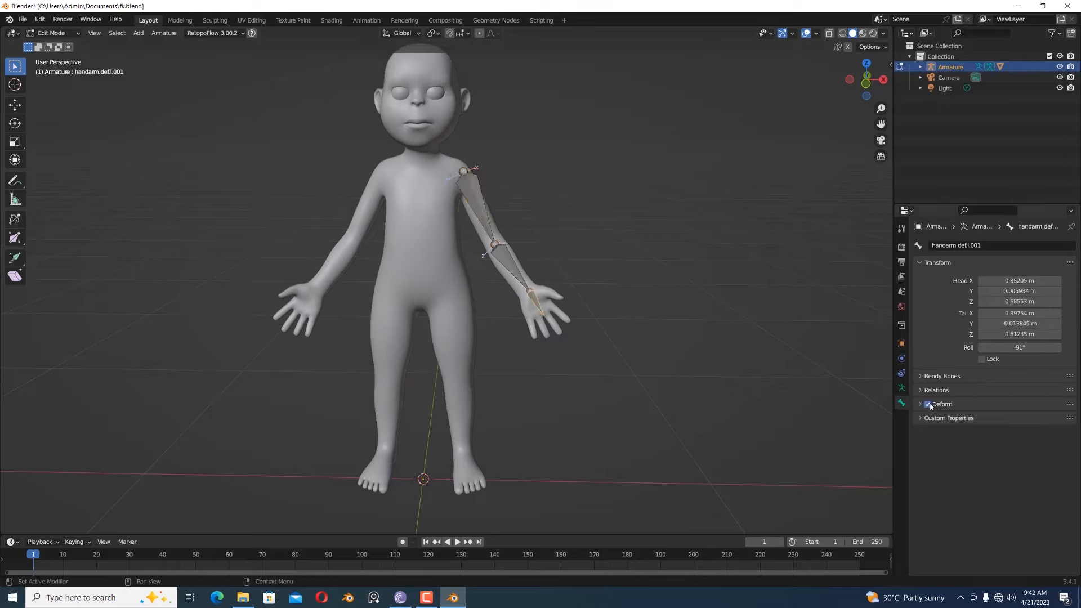
- Rename the duplicated upper-arm bone as upperarm.fk.l.001
left_click(477, 207)
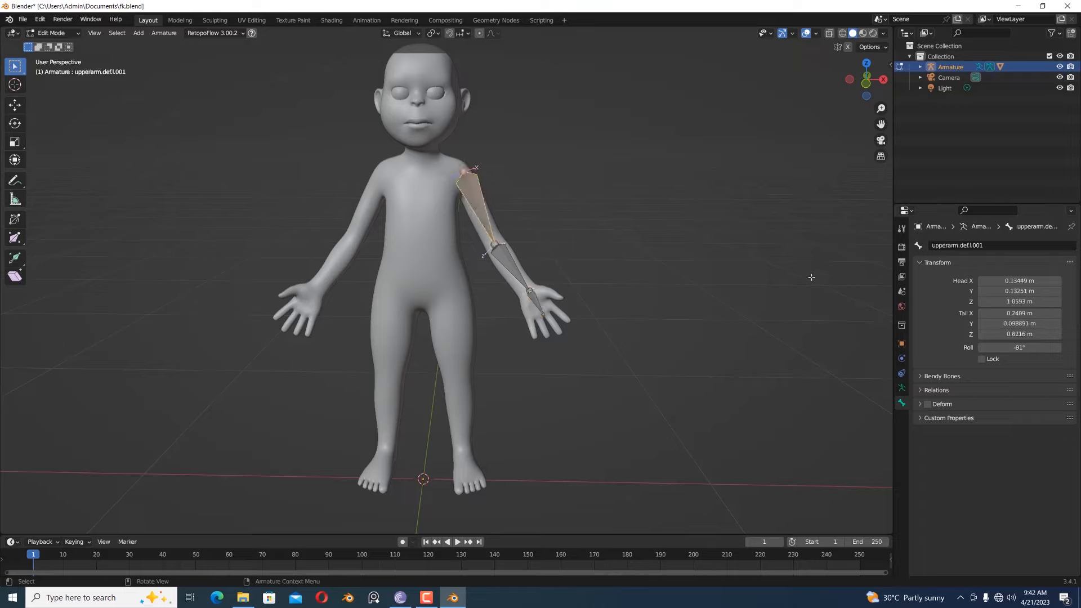
left_click(961, 246)
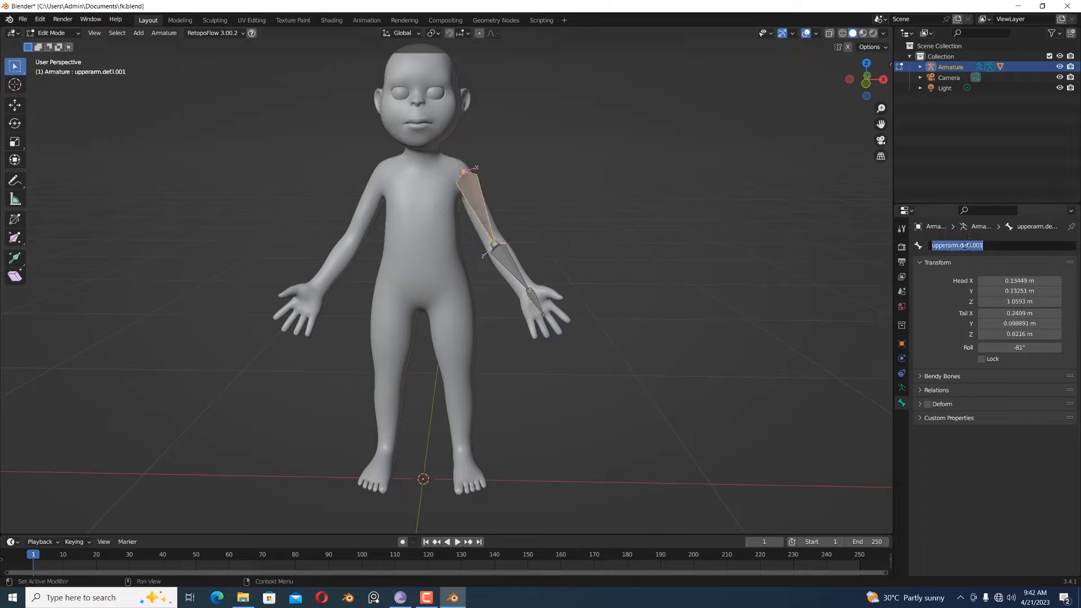
left_click_drag(959, 246, 968, 246)
type("fk")
key("Return")
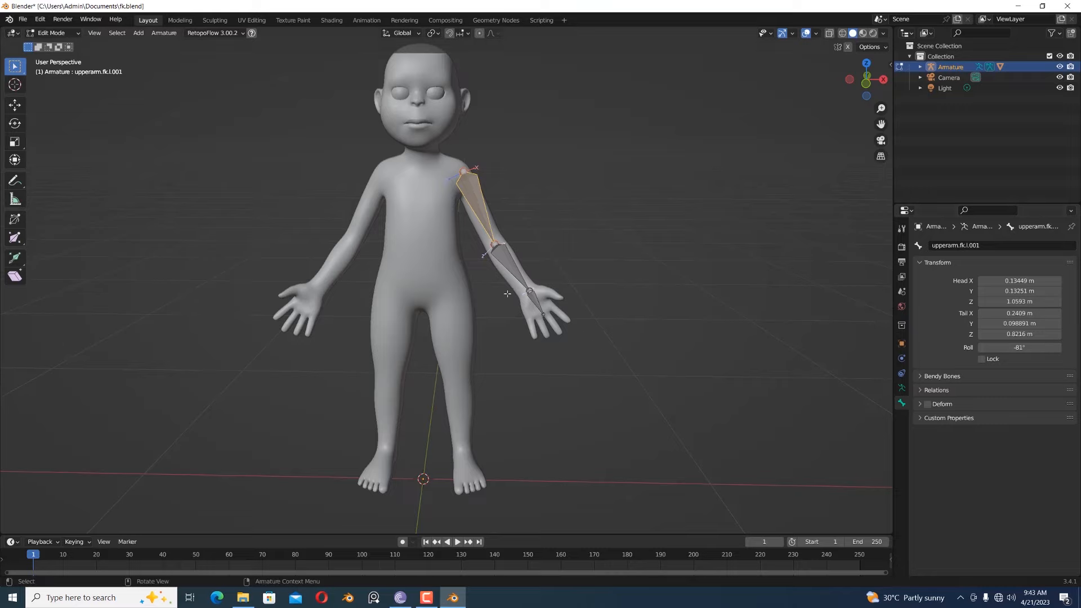
- Rename the duplicated lower-arm bone as lowerarm.fk.l.001
left_click(506, 269)
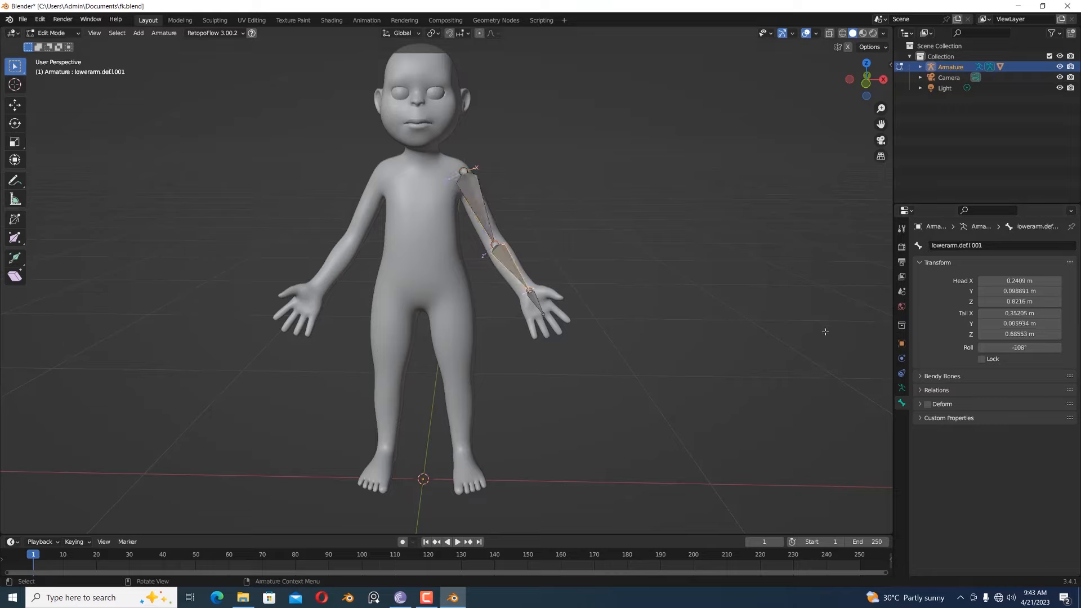
left_click(964, 246)
left_click_drag(960, 246, 968, 246)
type("fk")
key("Return")
- Rename the duplicated hand bone as handarm.fk.l.001
left_click(535, 307)
double_click(959, 246)
left_click_drag(955, 245, 967, 246)
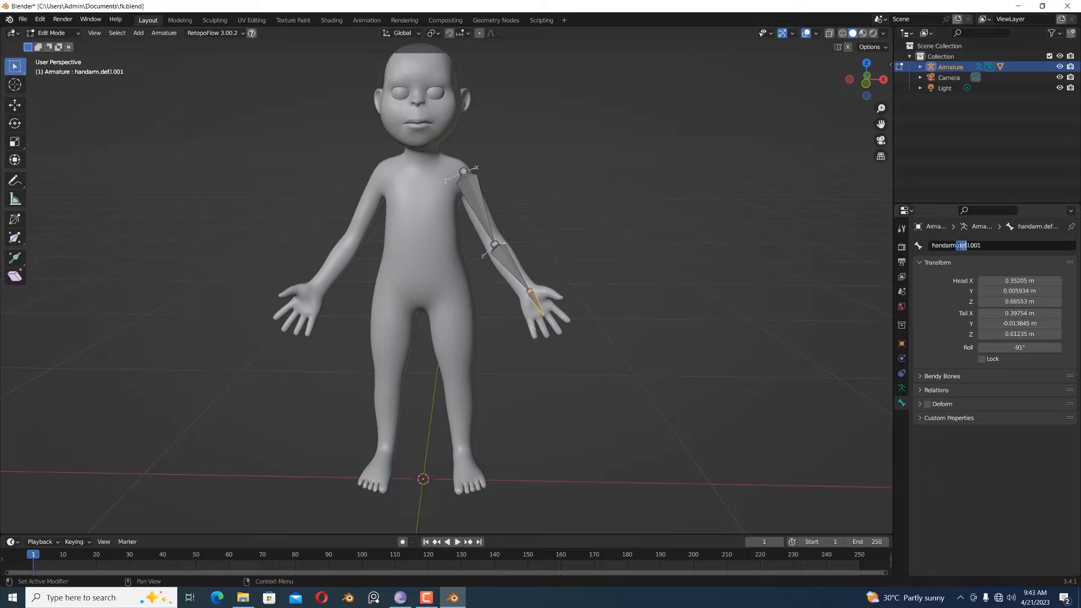
key("BackSpace")
type("fk.")
key("Return")
left_click(521, 279)
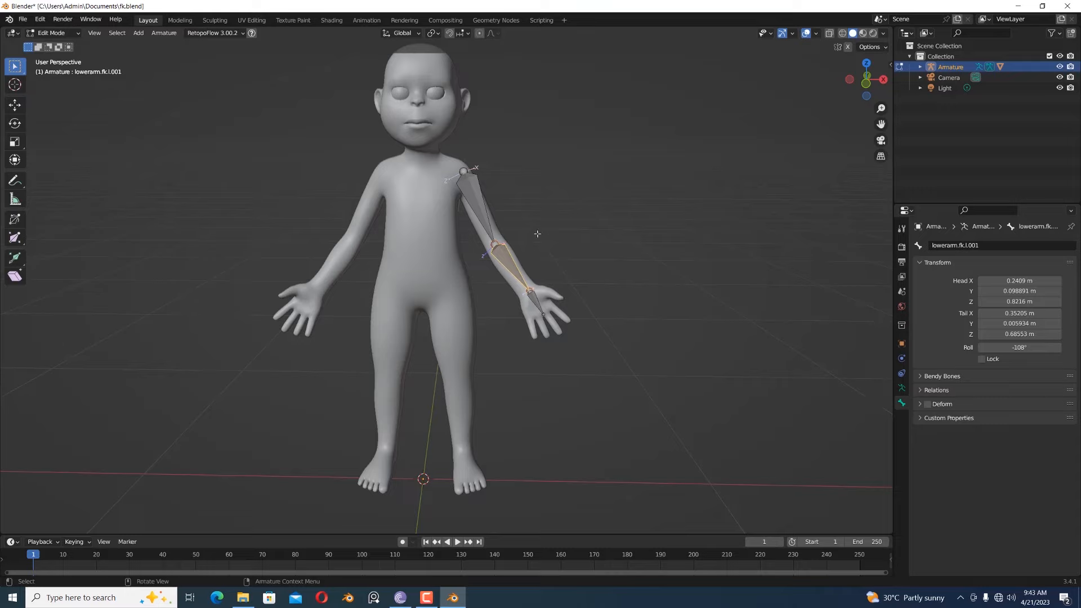
left_click(488, 217)
left_click(532, 294)
left_click(512, 274)
left_click(481, 205)
left_click(540, 305)
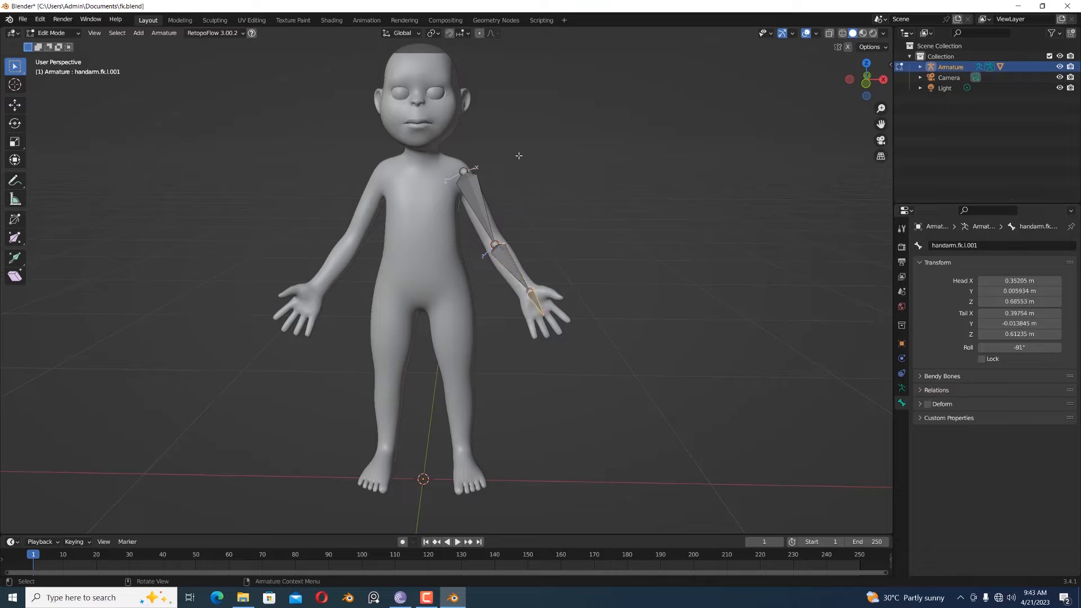
- Select the three FK arm bones and duplicate them in place
left_click_drag(619, 164, 492, 310)
left_click_drag(647, 160, 468, 363)
left_click(495, 226, "shift")
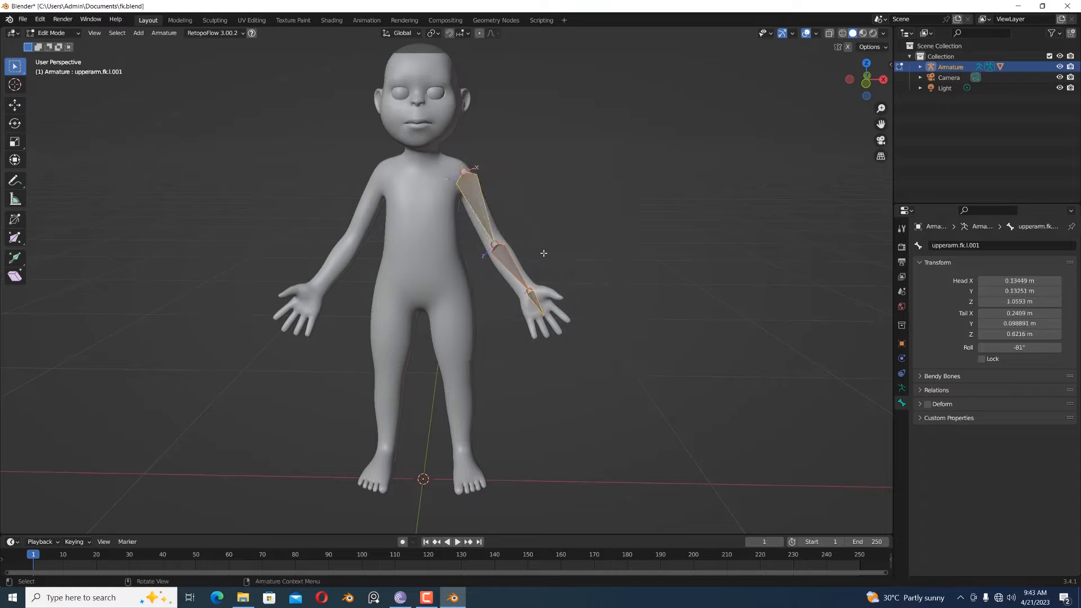
key("shift+d")
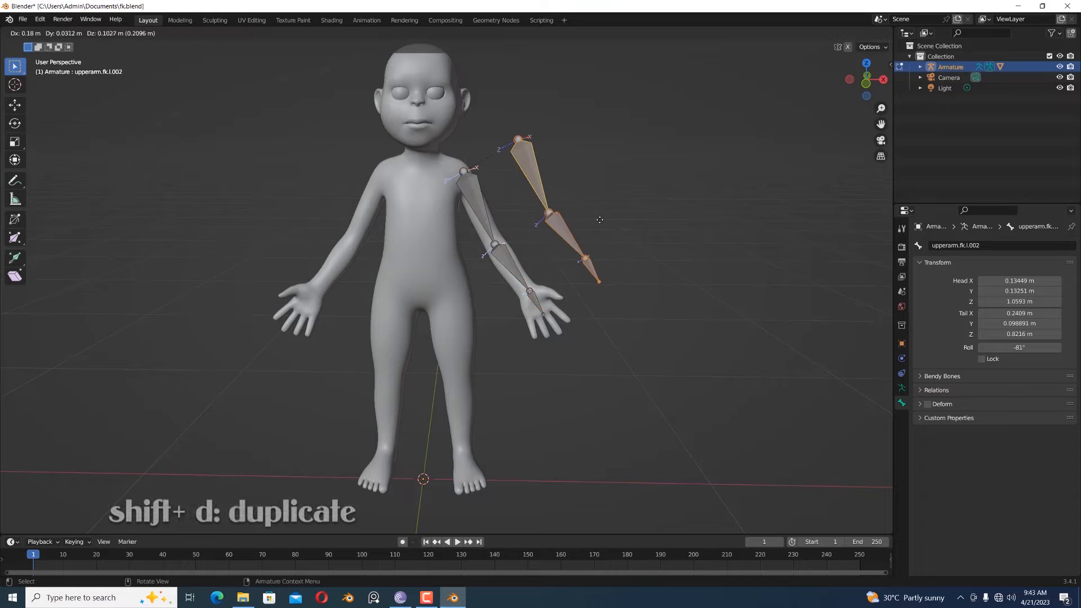
right_click(600, 220)
- Move the new copies of the FK arm bones to the third bone layer and display only that layer
key("m")
left_click(623, 245)
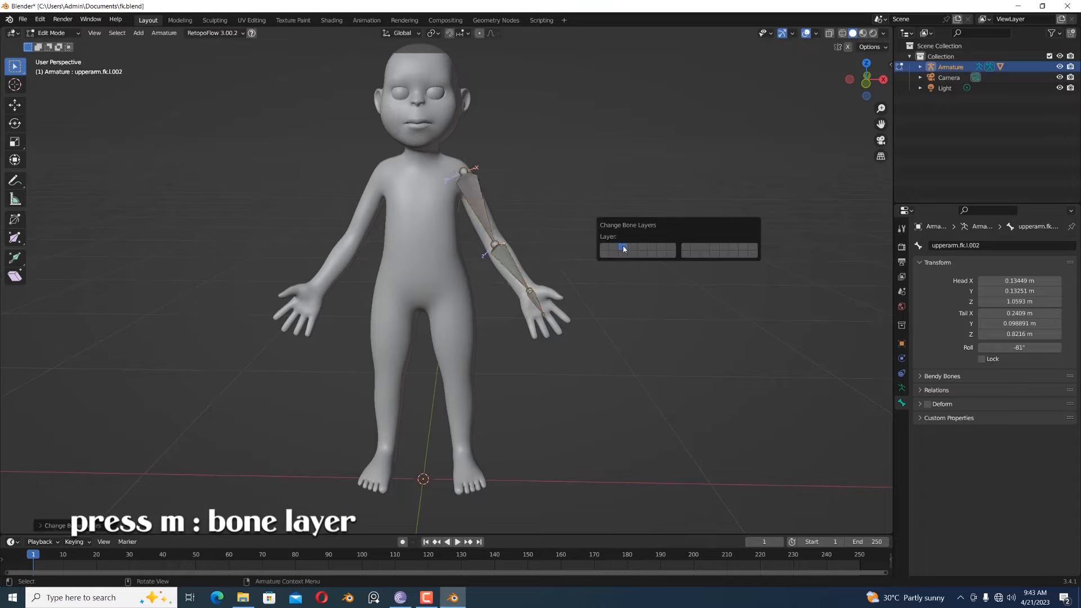
left_click(901, 388)
left_click(940, 302)
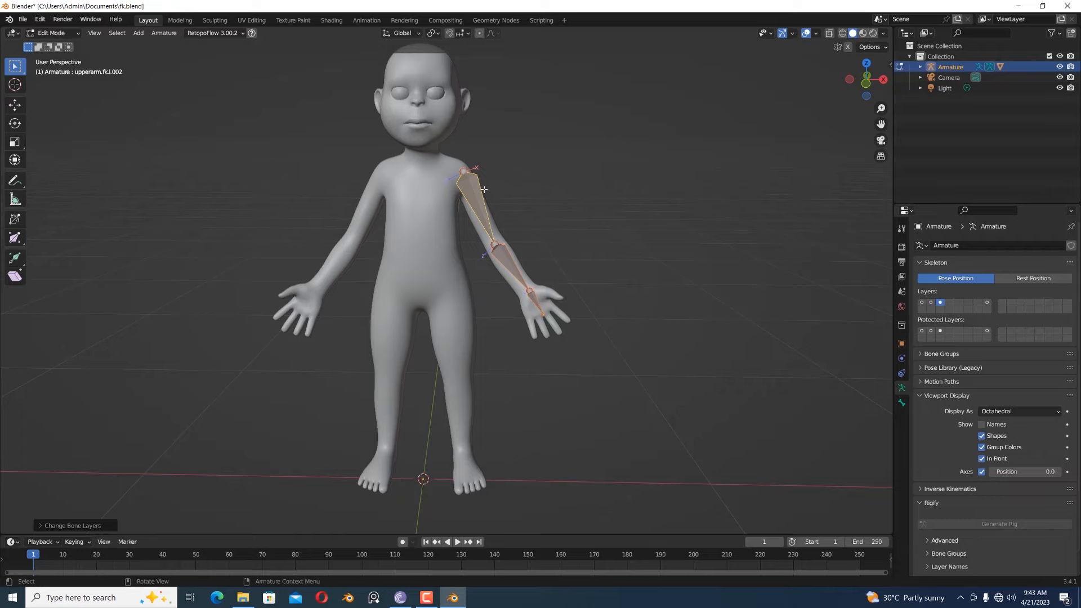
- In the right side view, extrude a bone backward from the wrist joint about 0.13 m and another from the elbow joint about 0.14 m
key("KP_3")
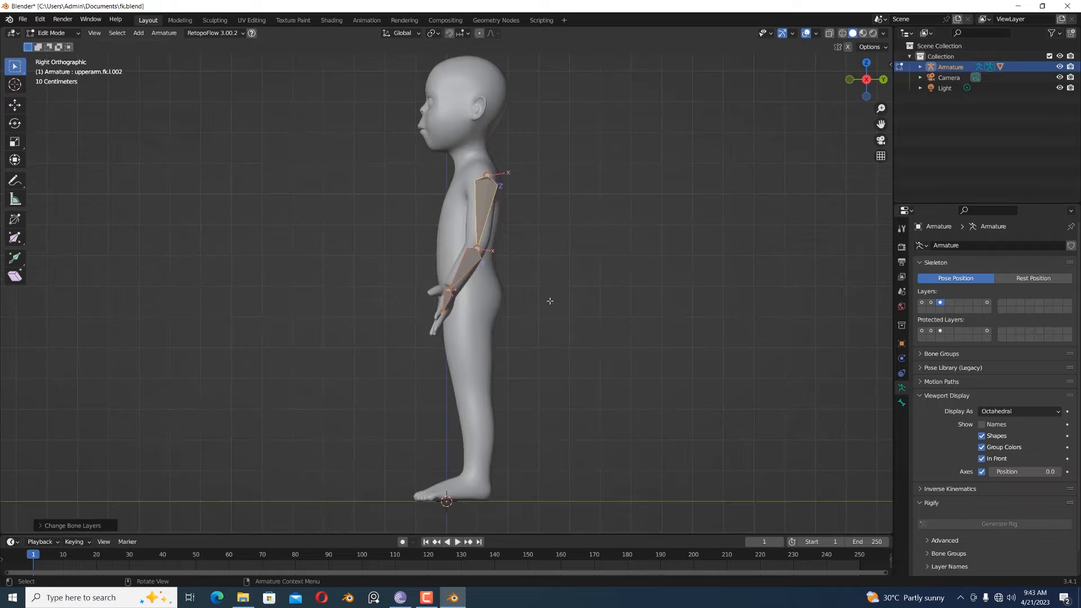
left_click(452, 292)
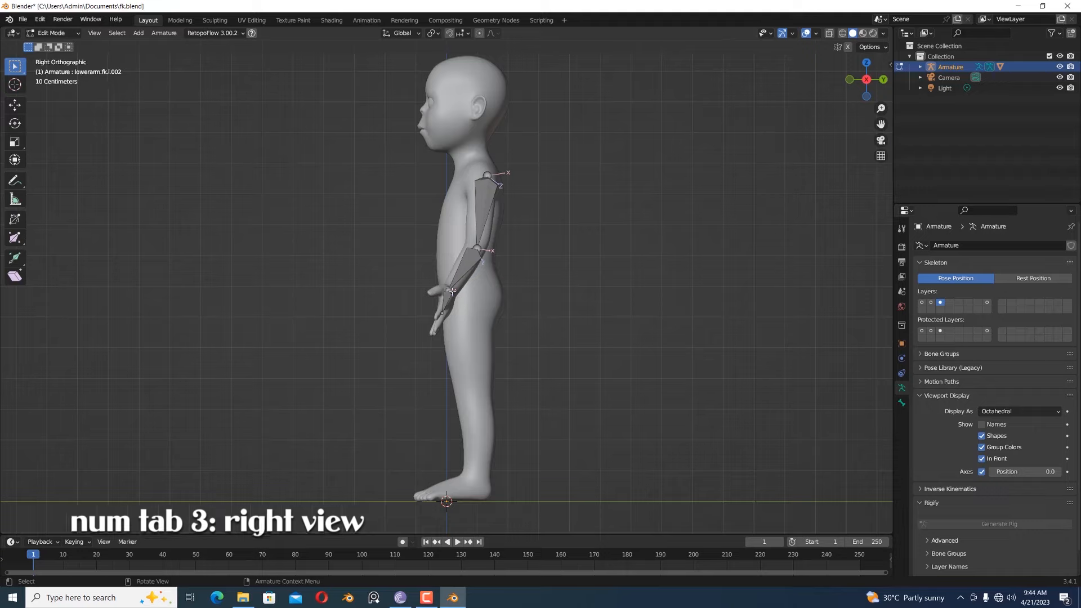
key("e")
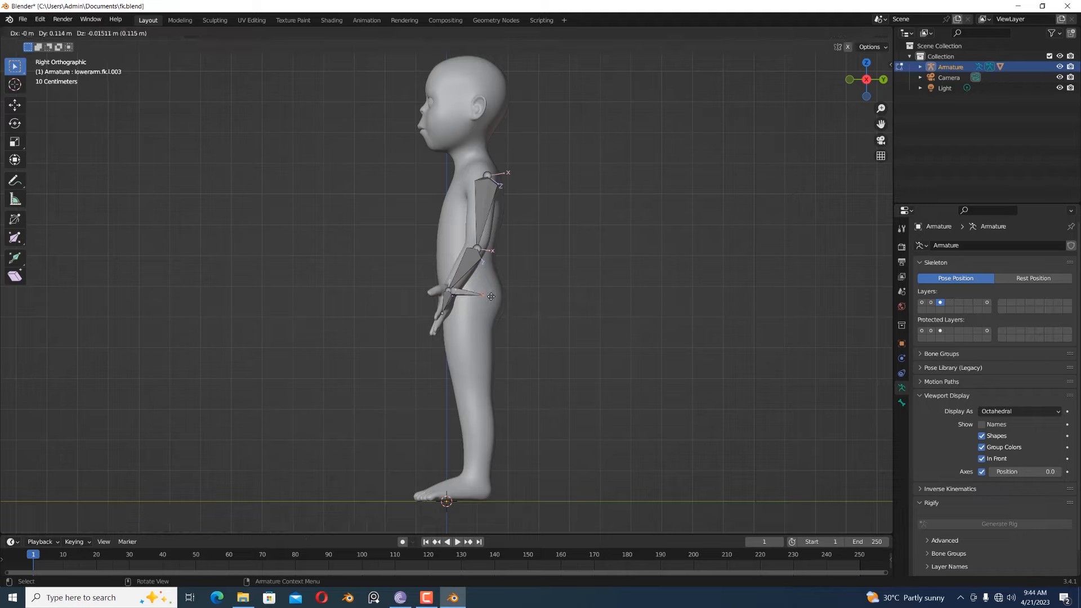
left_click(490, 296)
left_click(482, 249)
key("e")
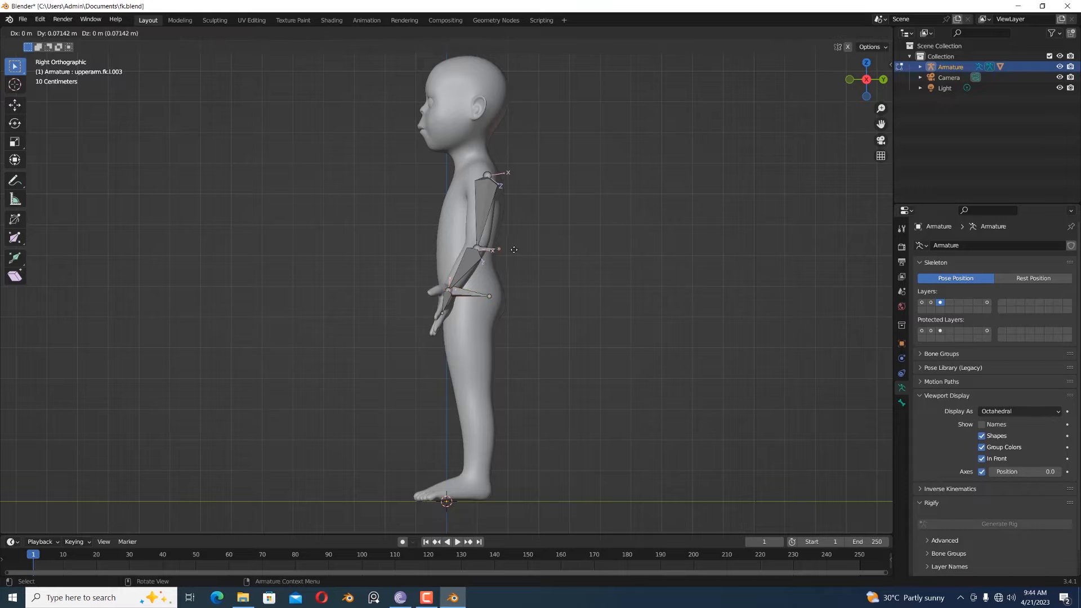
left_click(496, 254)
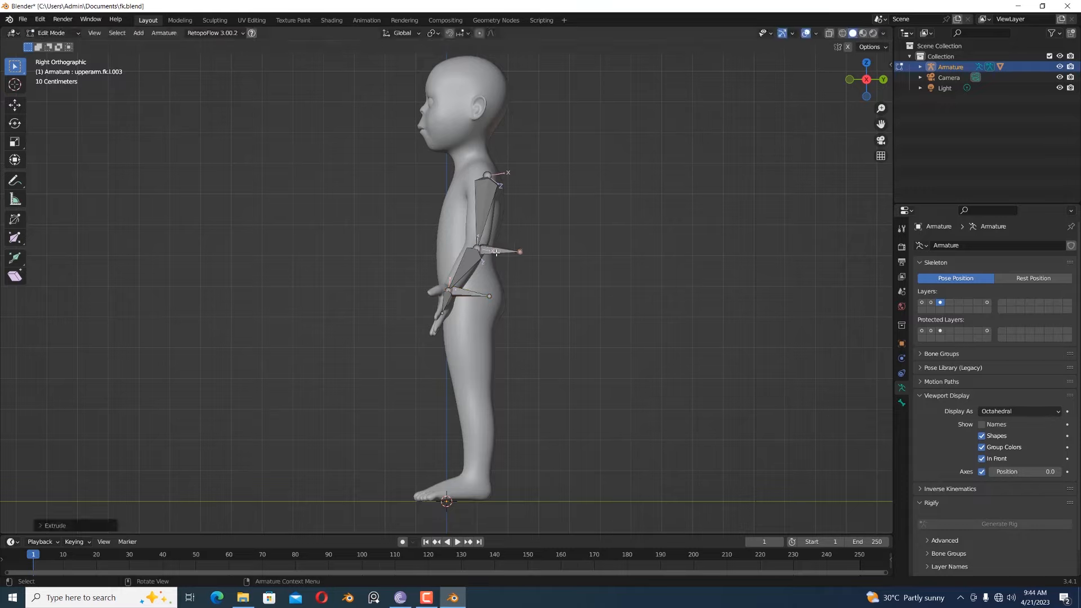
- Clear the parent of the bone extruded from the elbow and turn off its Deform option
left_click(496, 253)
key("alt+p")
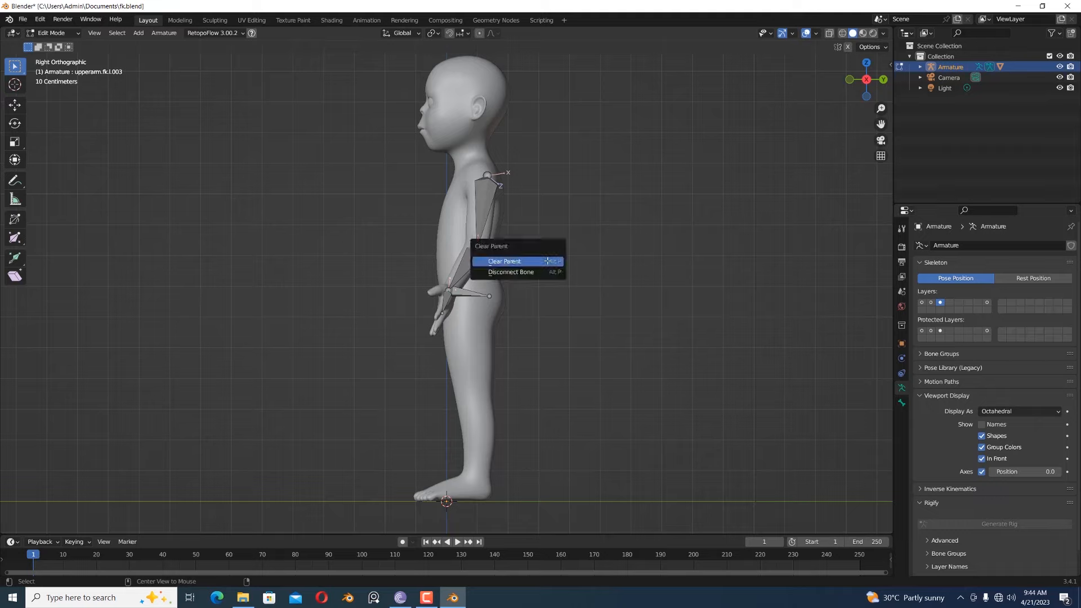
left_click(548, 261)
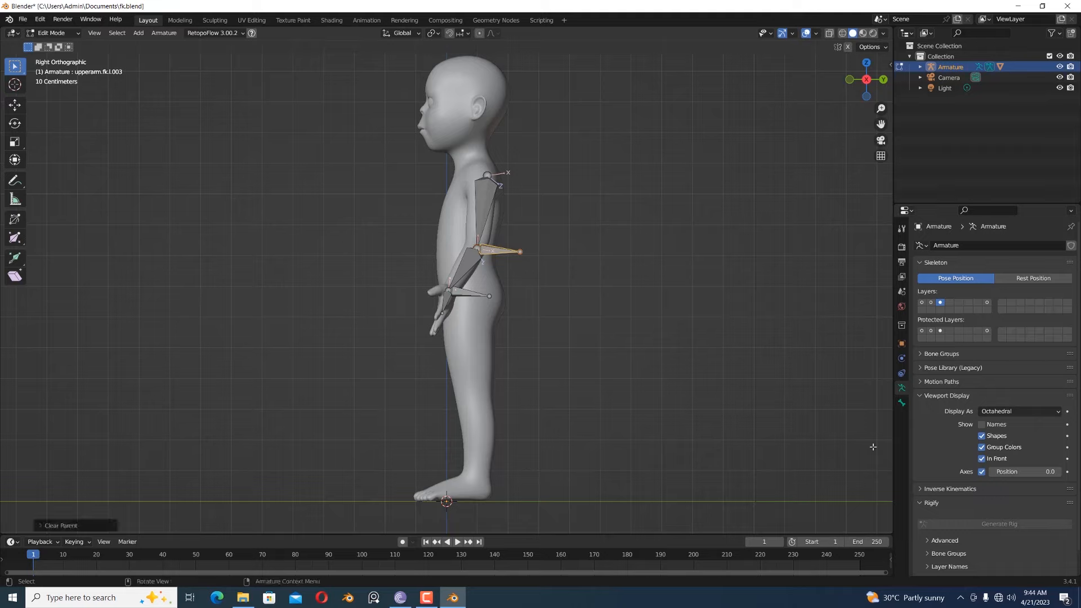
left_click(903, 404)
left_click(927, 405)
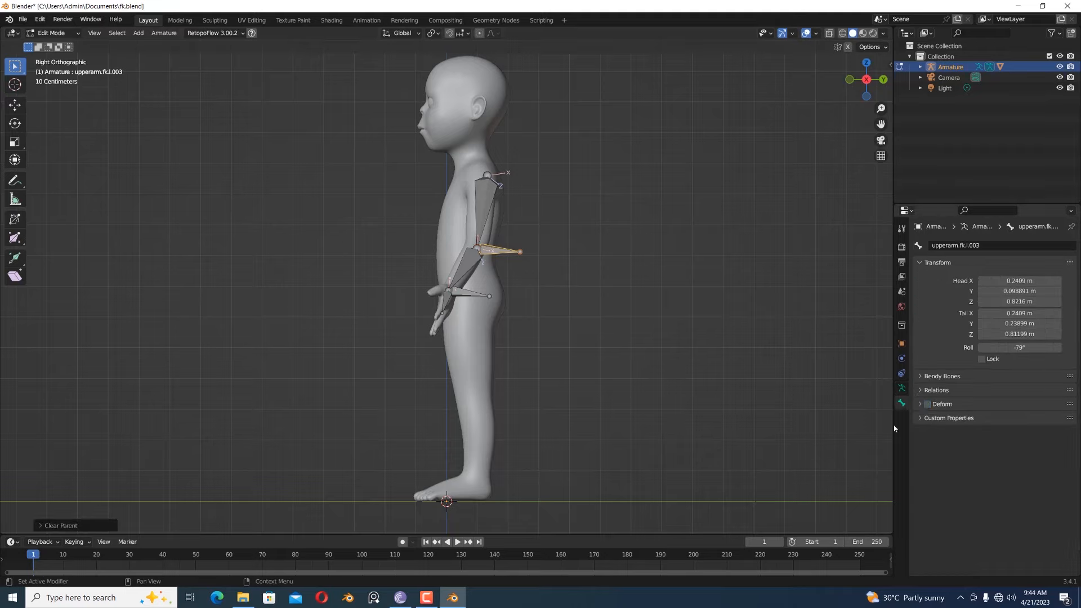
- Turn off Deform for the bone extruded from the wrist and clear its parent
left_click(470, 293)
left_click(927, 404)
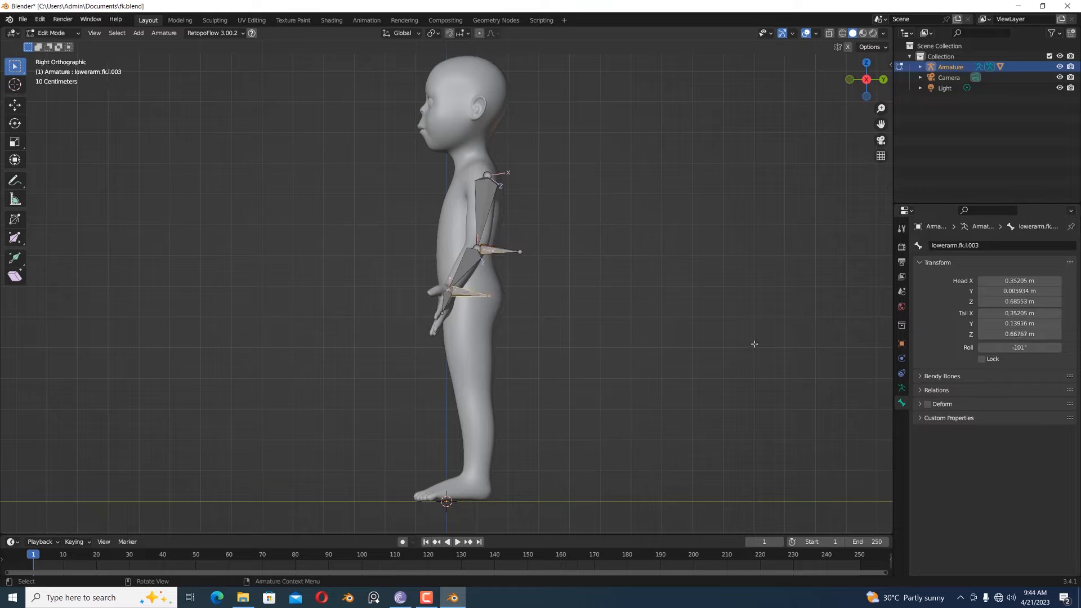
key("alt+p")
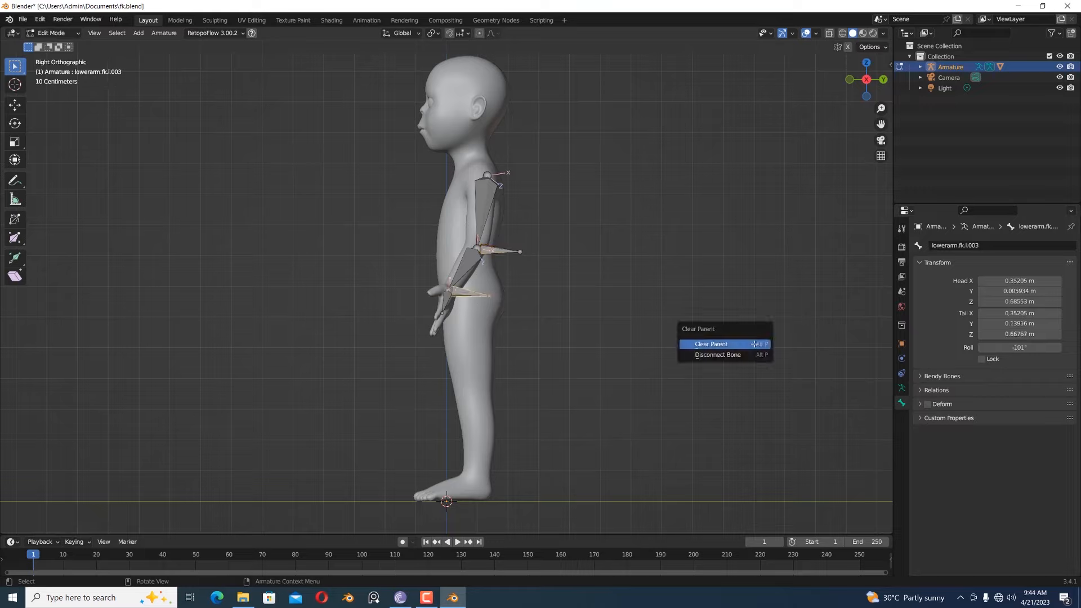
left_click(755, 345)
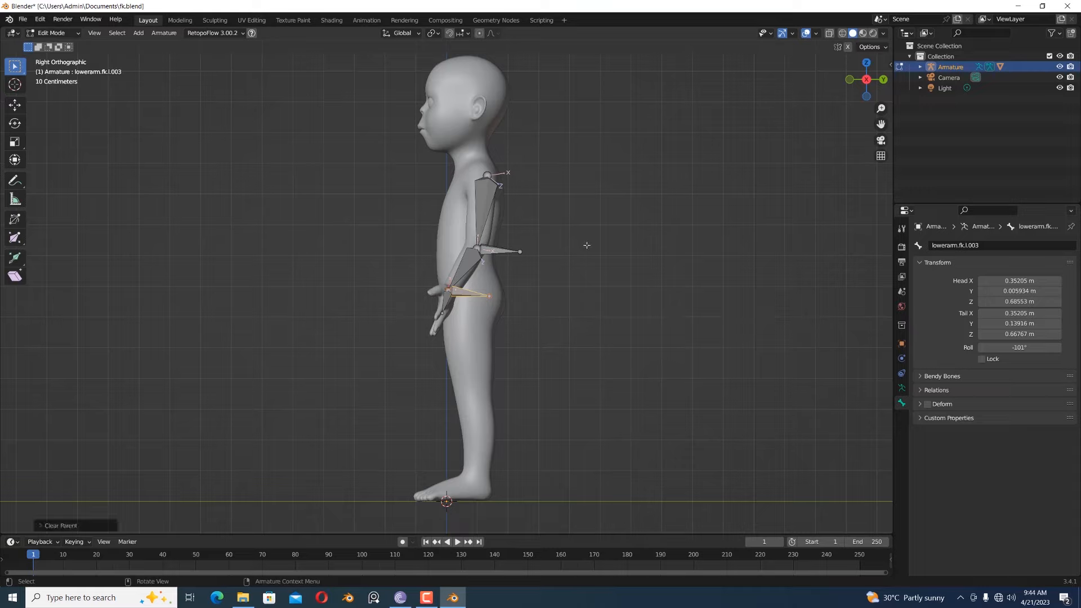
left_click(471, 295)
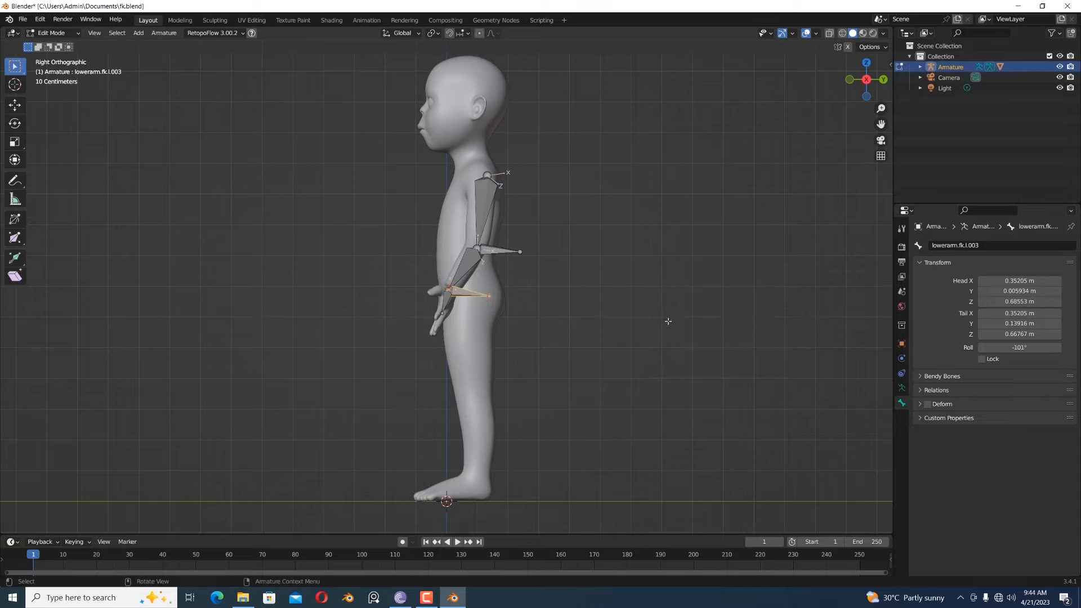
- Rename the bone extending backward from the wrist to ik handle.l.003
double_click(958, 247)
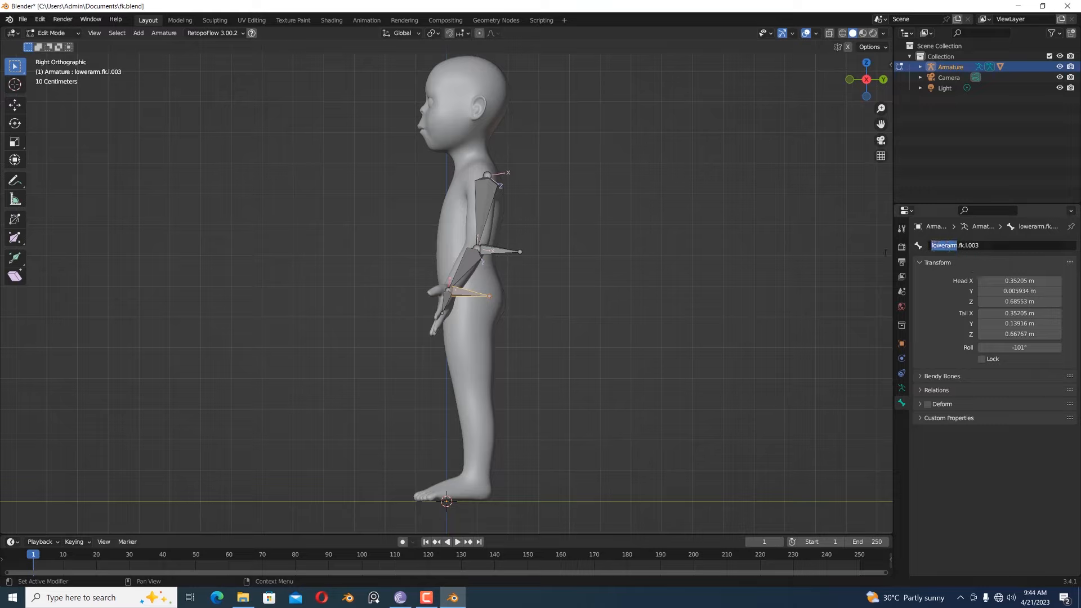
type("ik handle")
key("shift+Right")
key("shift+Right")
key("shift+Right")
key("shift+Right")
key("shift+Left")
key("BackSpace")
key("Return")
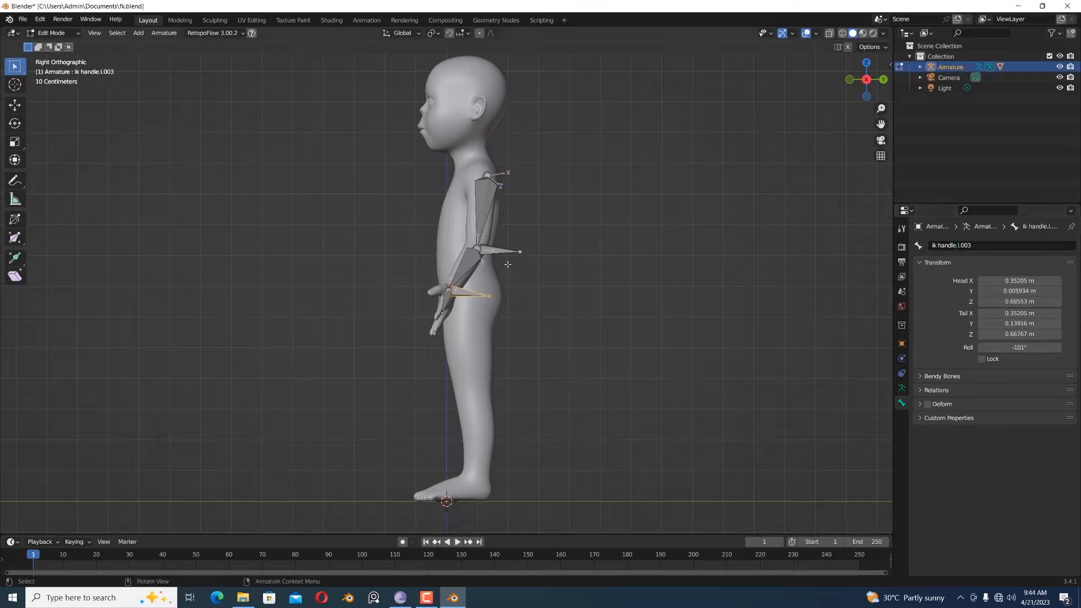
- Rename the bone extending backward from the elbow to target.l.003
left_click(506, 251)
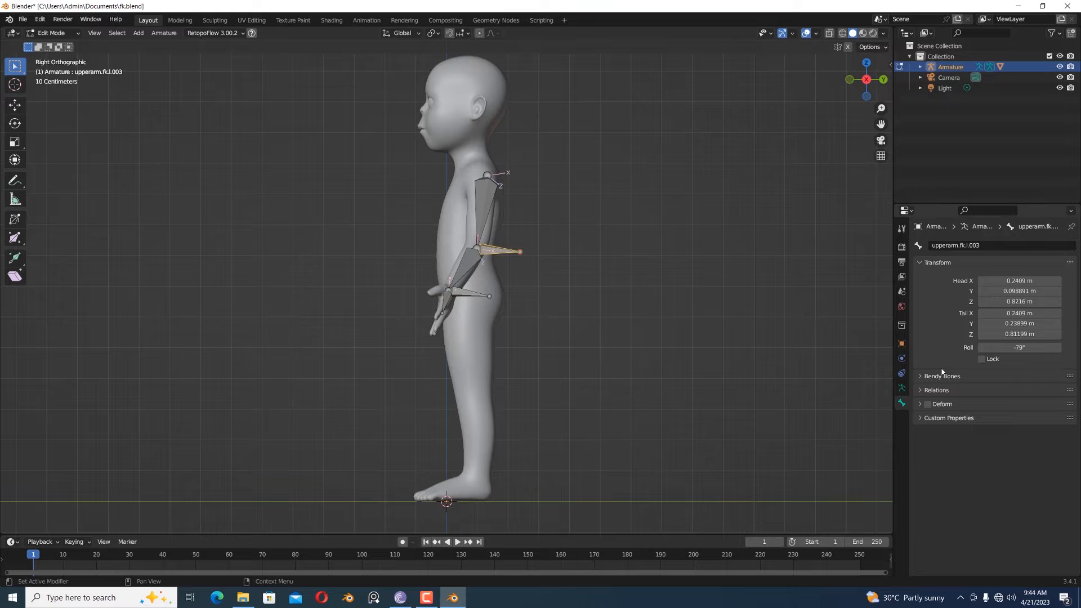
left_click(962, 246)
left_click_drag(966, 246, 859, 246)
type("target.")
key("Return")
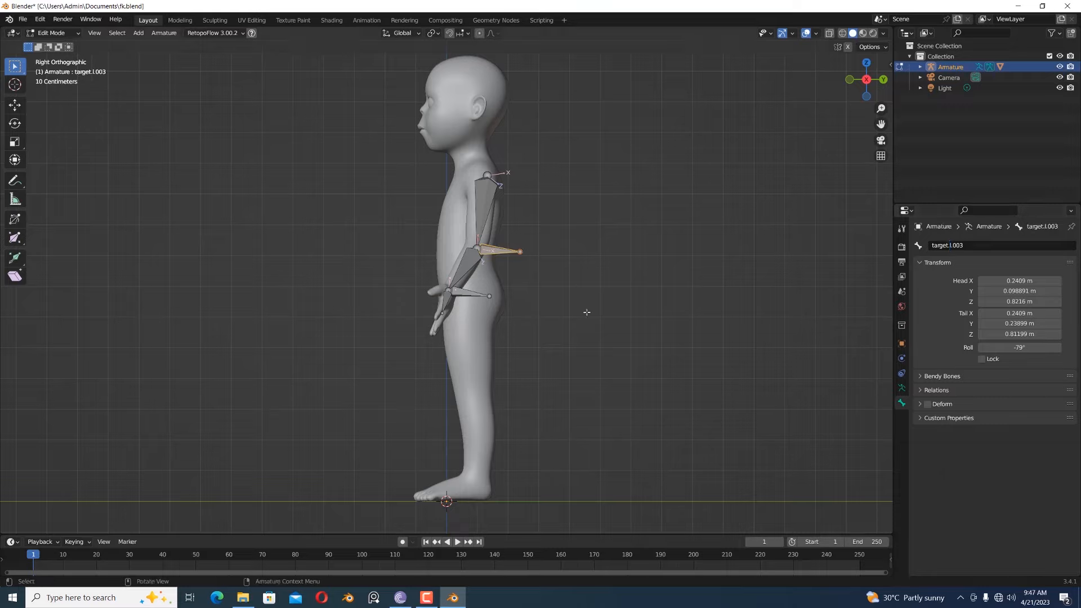
- In Pose Mode, add an IK constraint to the forearm bone lowerarm.fk.l.002 with the wrist's IK handle bone as its target
left_click(52, 32)
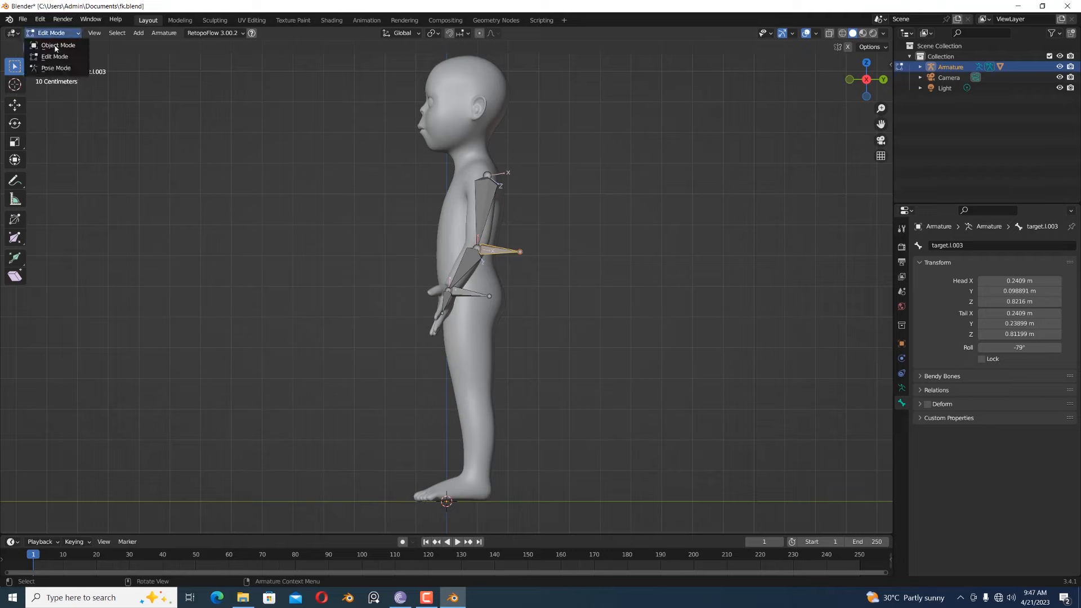
left_click(56, 68)
left_click(474, 296)
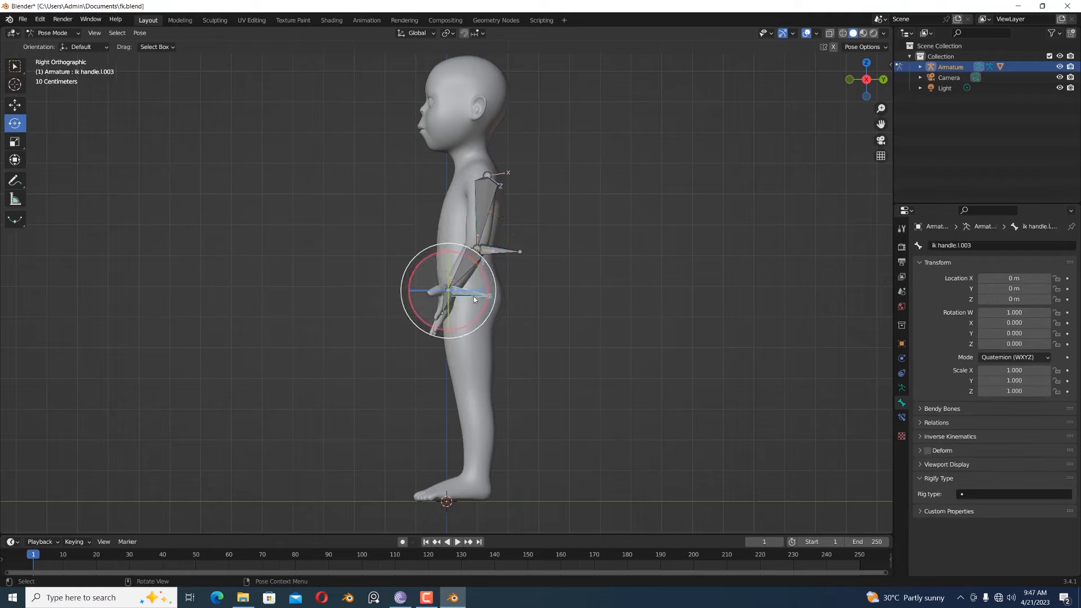
left_click(471, 282)
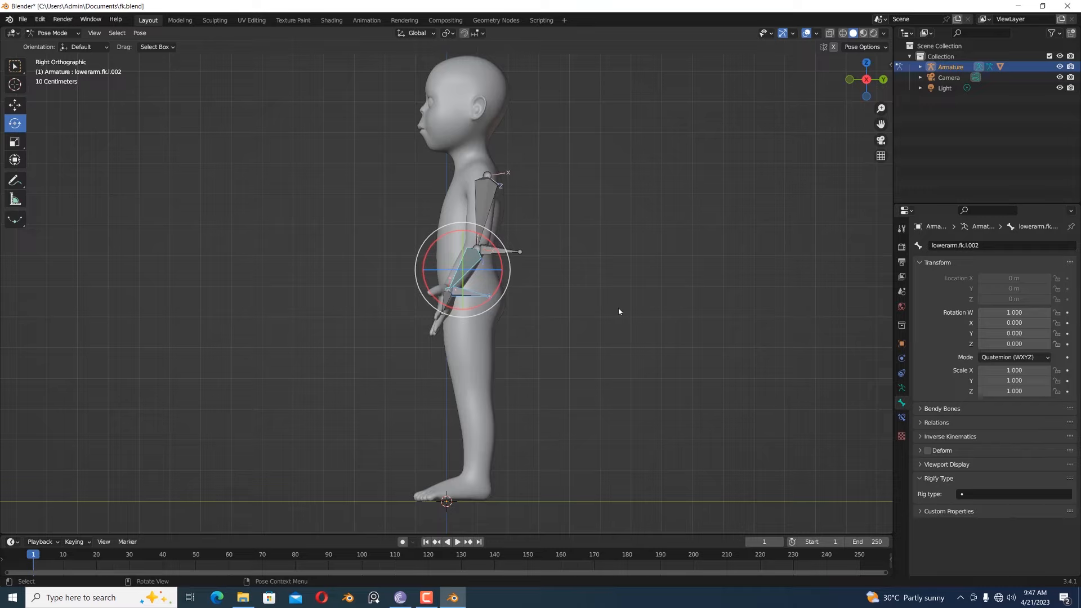
key("shift+i")
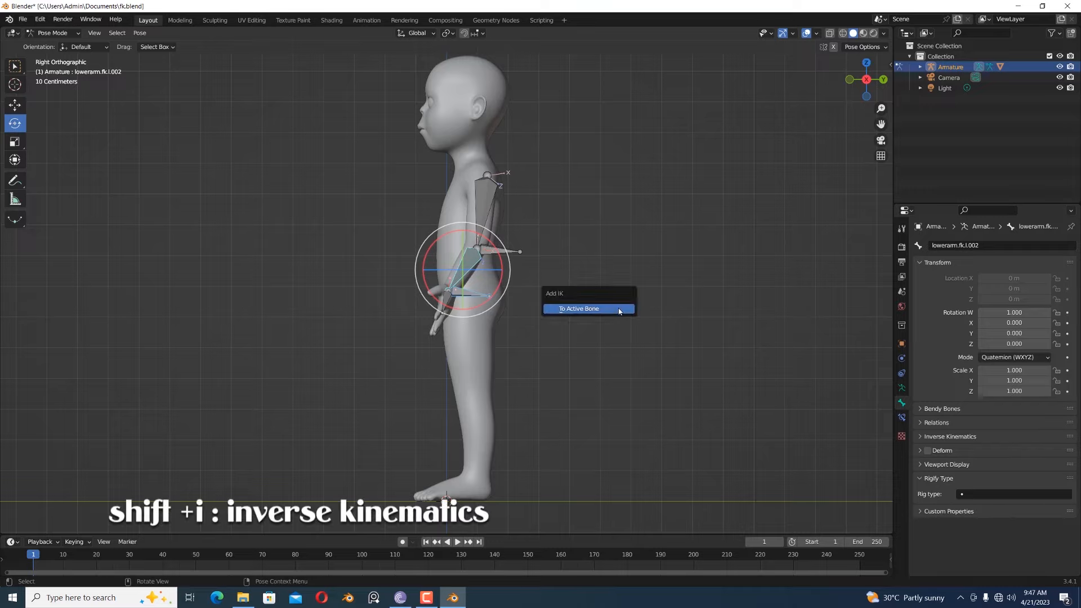
left_click(619, 311)
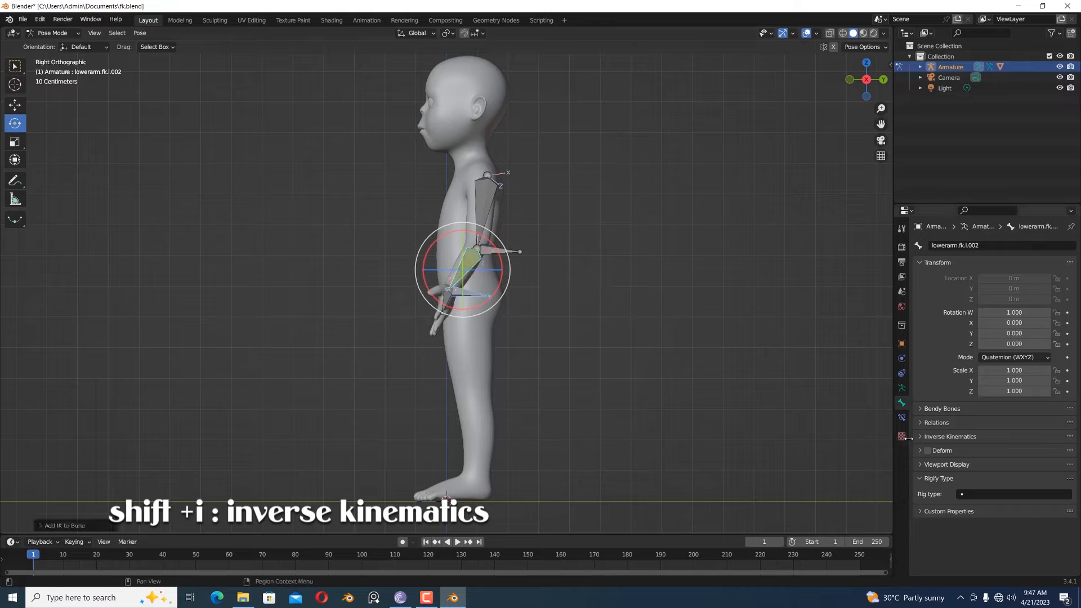
- Set the IK constraint's pole target to the Armature and its pole bone to target.l.003
left_click(905, 420)
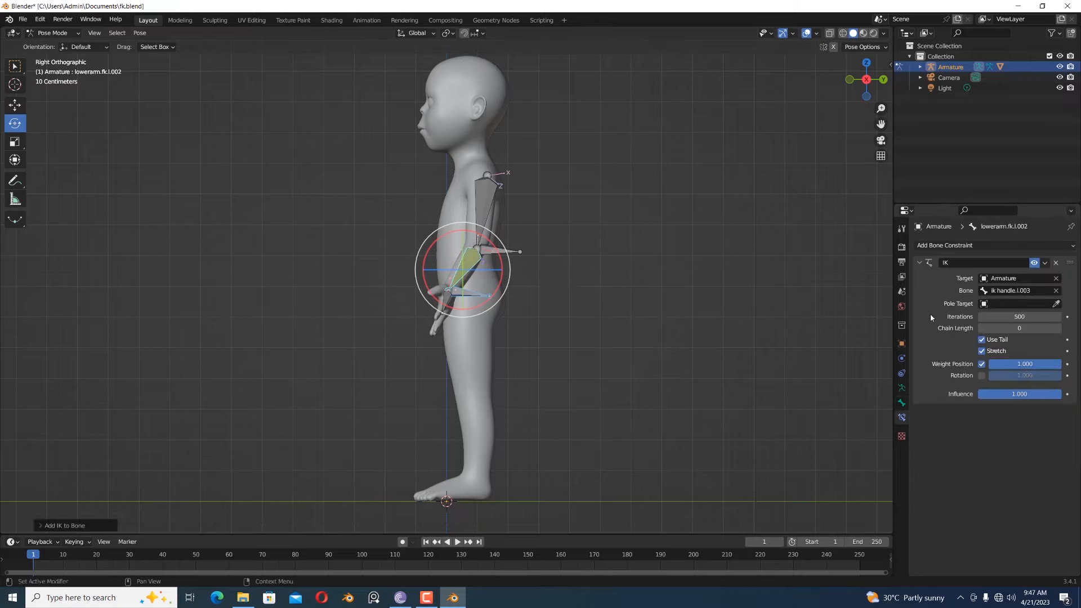
left_click(1056, 304)
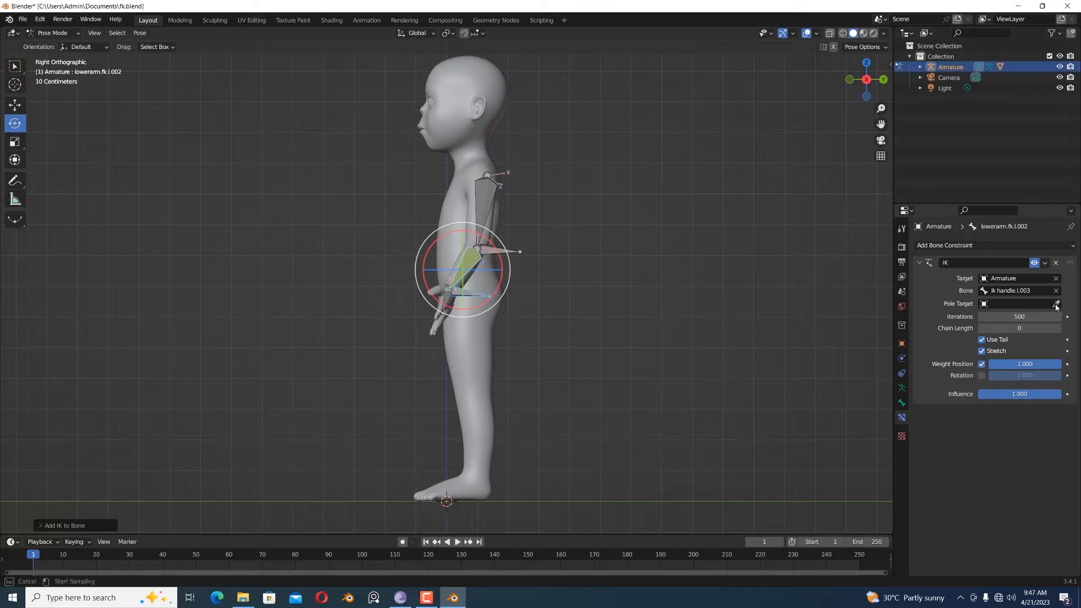
left_click(488, 188)
left_click(986, 316)
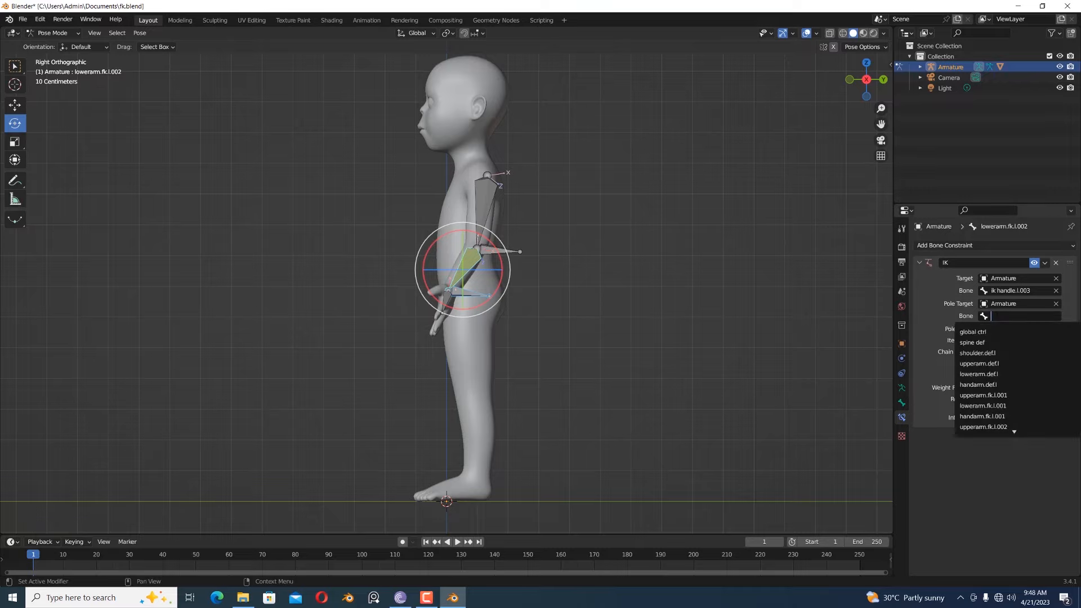
type("targe")
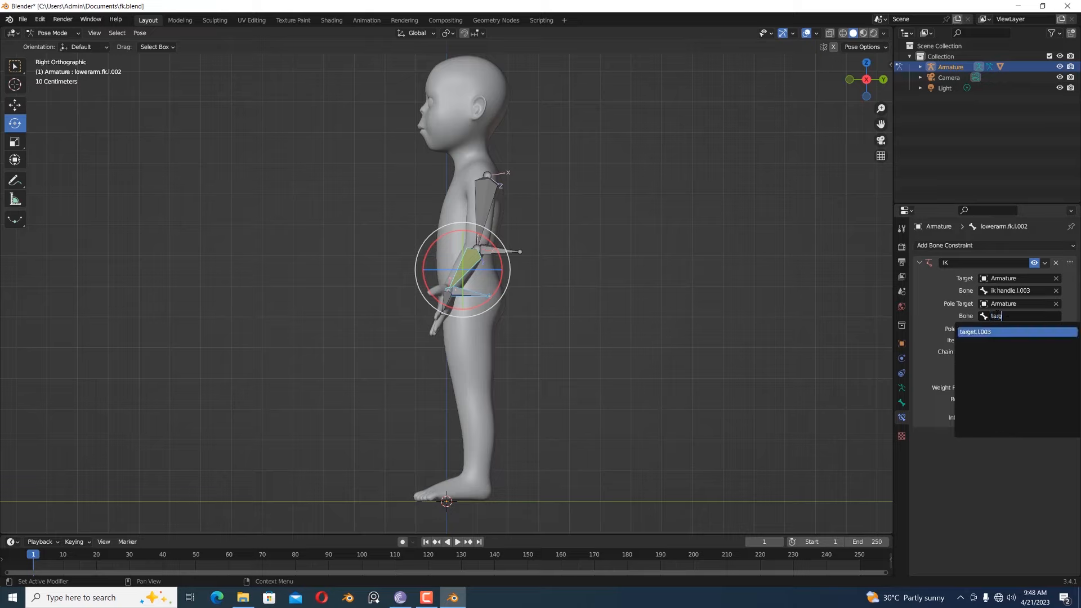
left_click(995, 333)
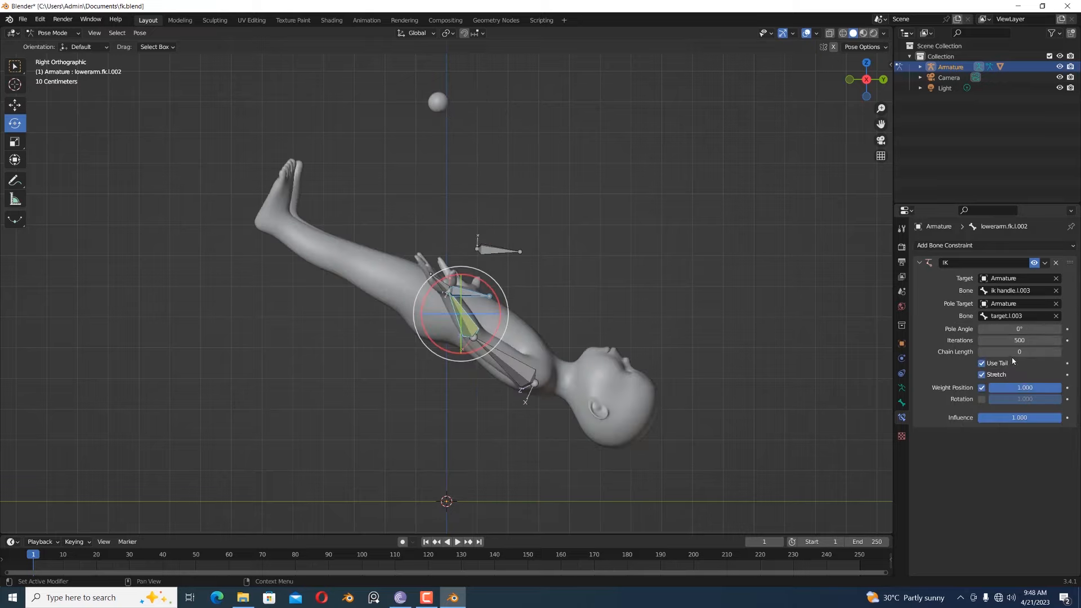
- Set the IK constraint's chain length to 2
left_click(1013, 351)
type("2")
key("Return")
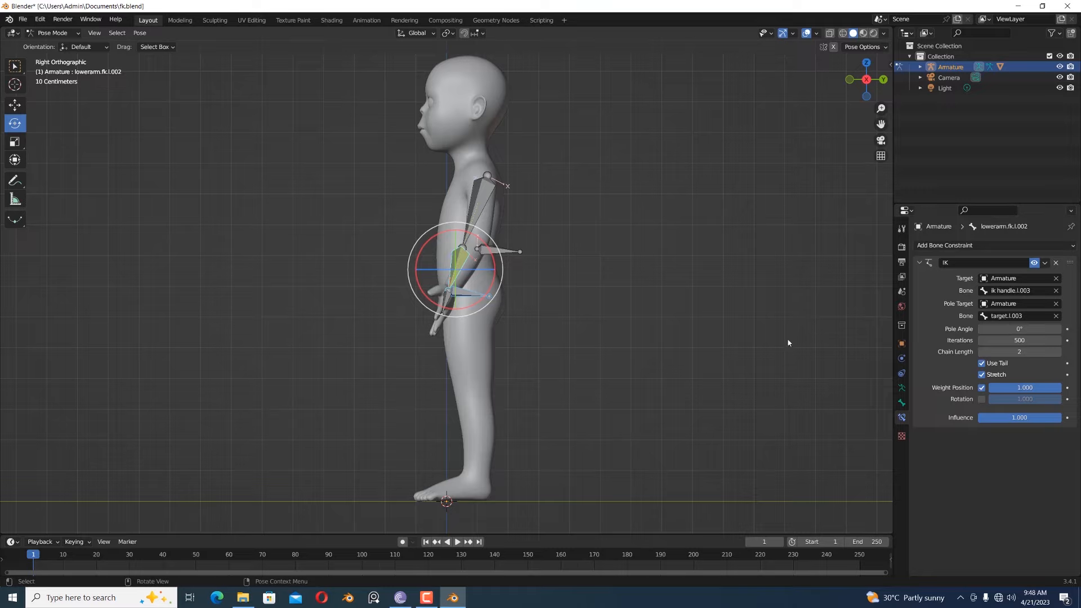
- Test-move the target bone behind the elbow and cancel the move
left_click(1012, 329)
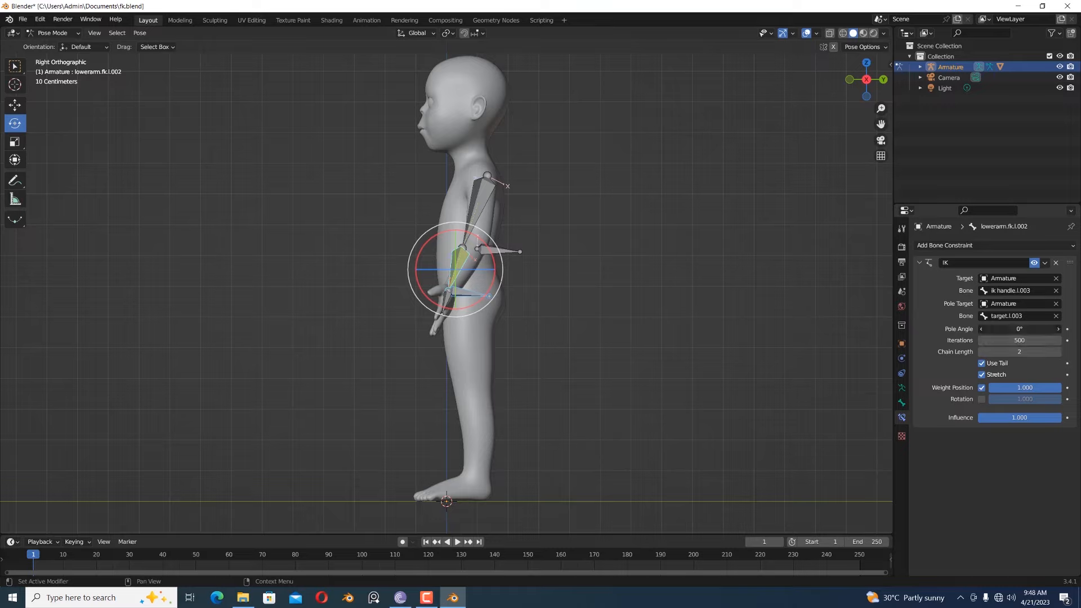
left_click(513, 256)
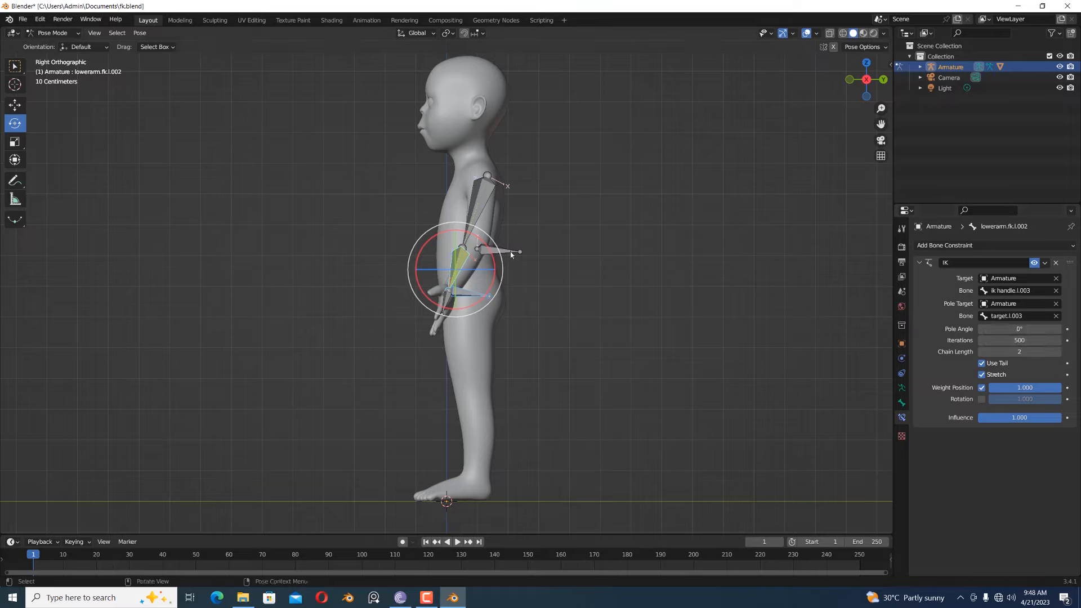
left_click(512, 254)
key("g")
key("Escape")
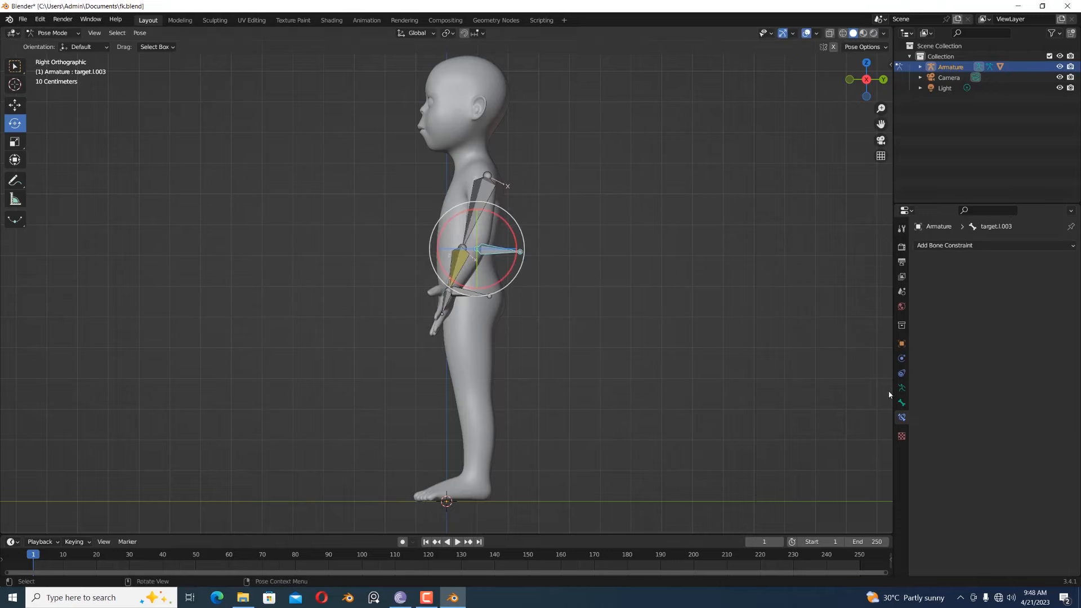
- Set the pole angle of the forearm bone's IK constraint to 90°
left_click(447, 273)
left_click(1010, 327)
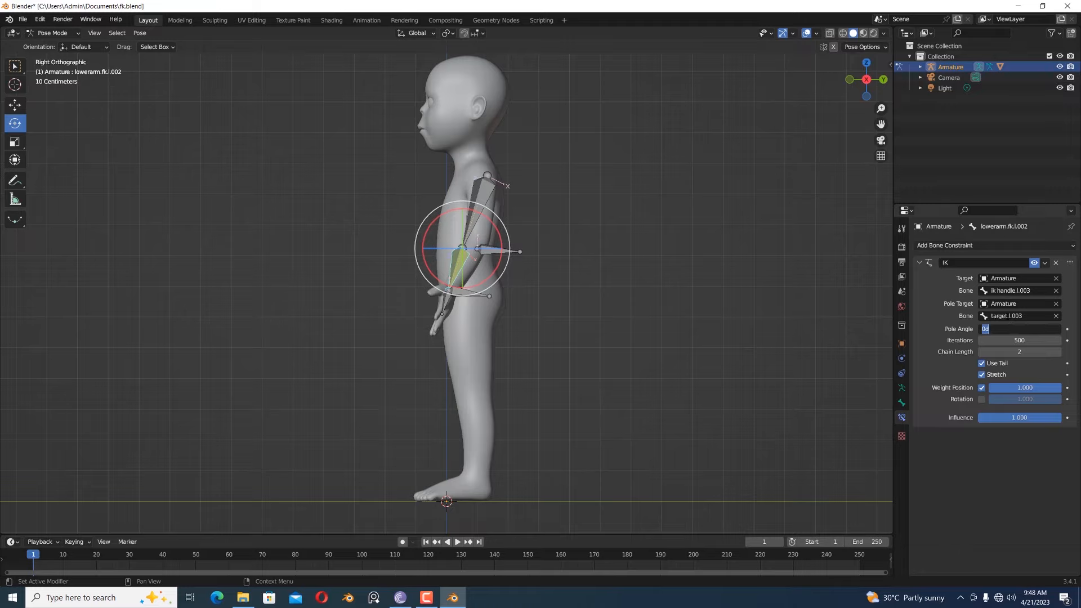
type("90")
key("Return")
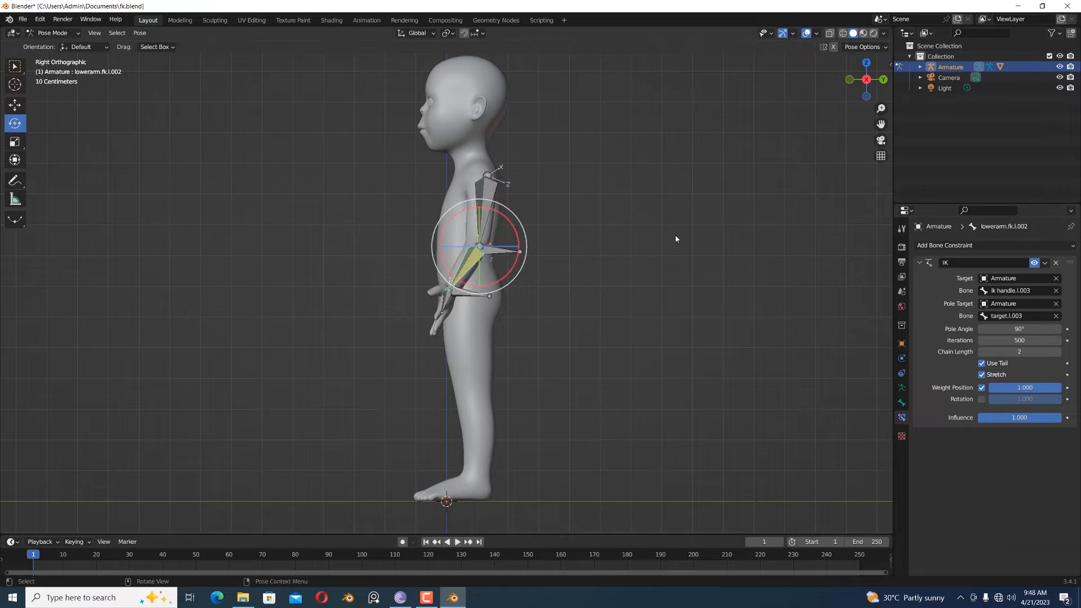
- Test the arm's IK chain by moving the IK handle bone at the wrist, and cancel the move
middle_click_drag(676, 239, 597, 260)
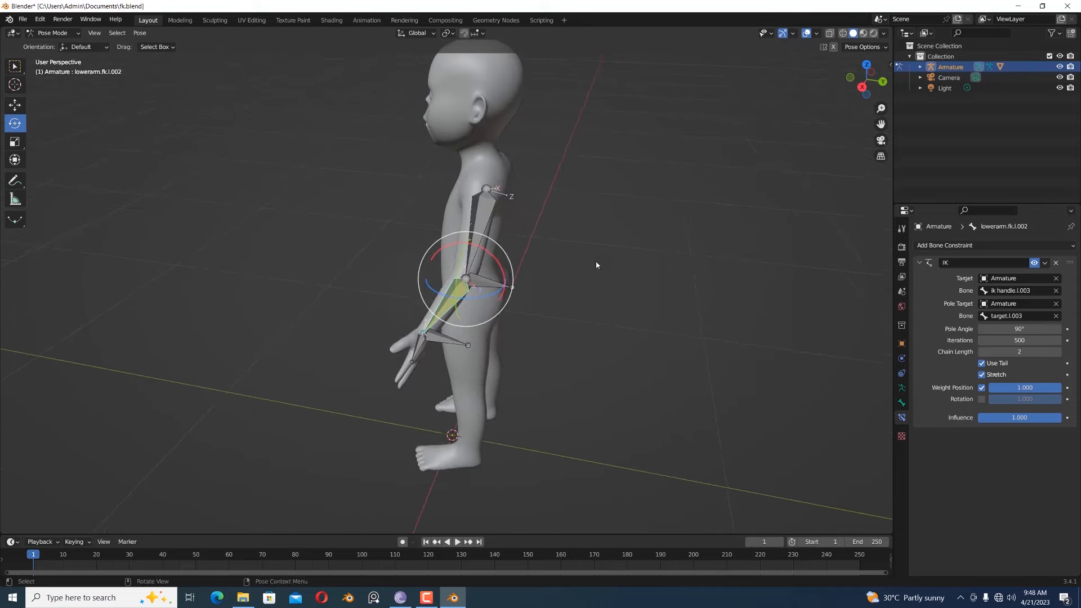
left_click(487, 283)
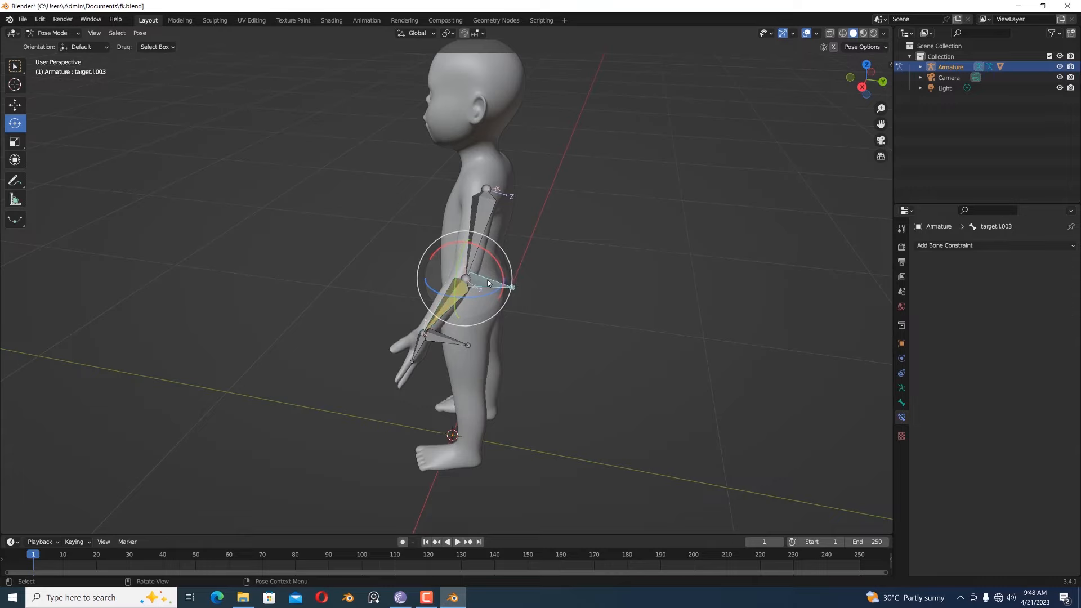
left_click(457, 339)
key("g")
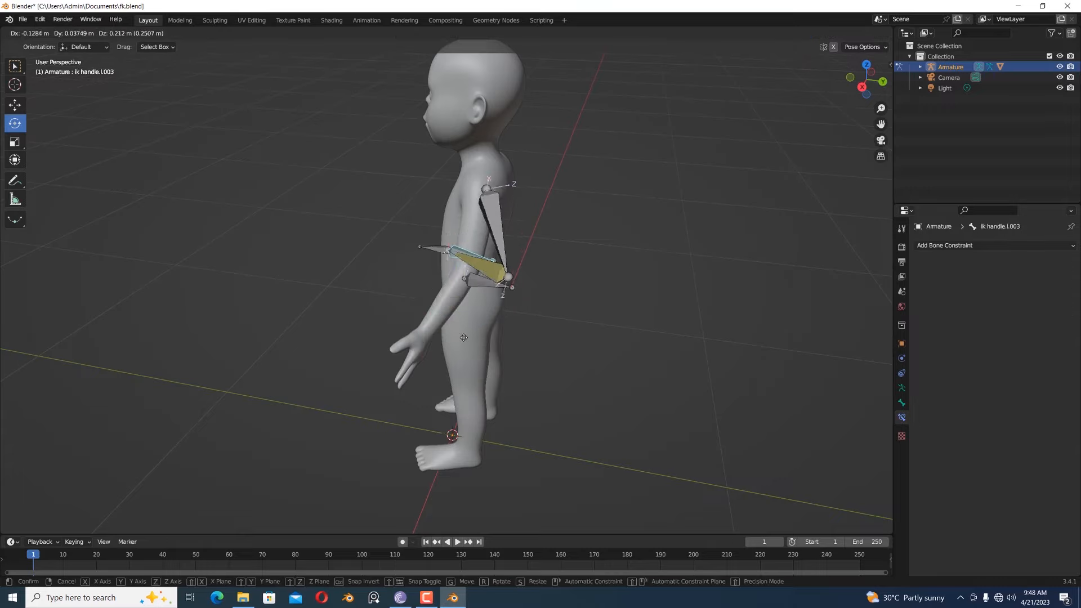
left_click(426, 318)
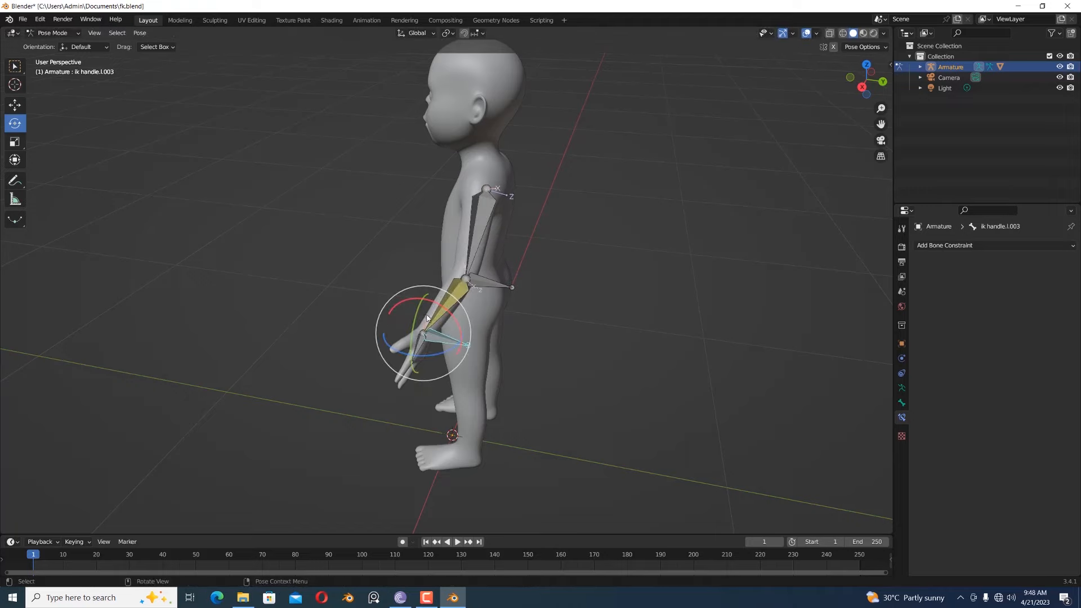
- Display only the first bone layer, which holds the deform bones
middle_click_drag(575, 163, 633, 181)
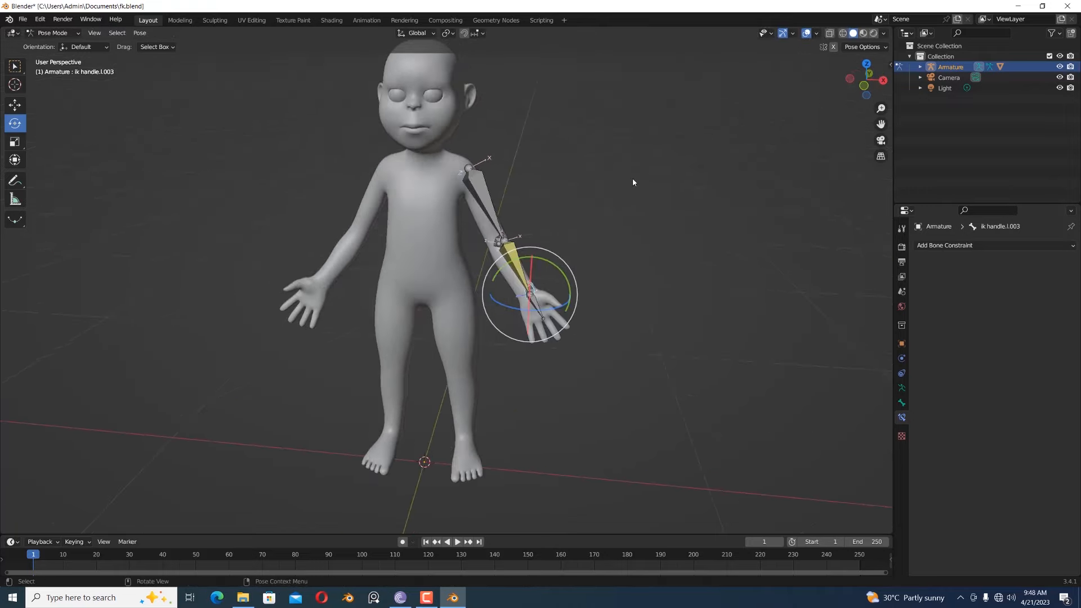
key("KP_1")
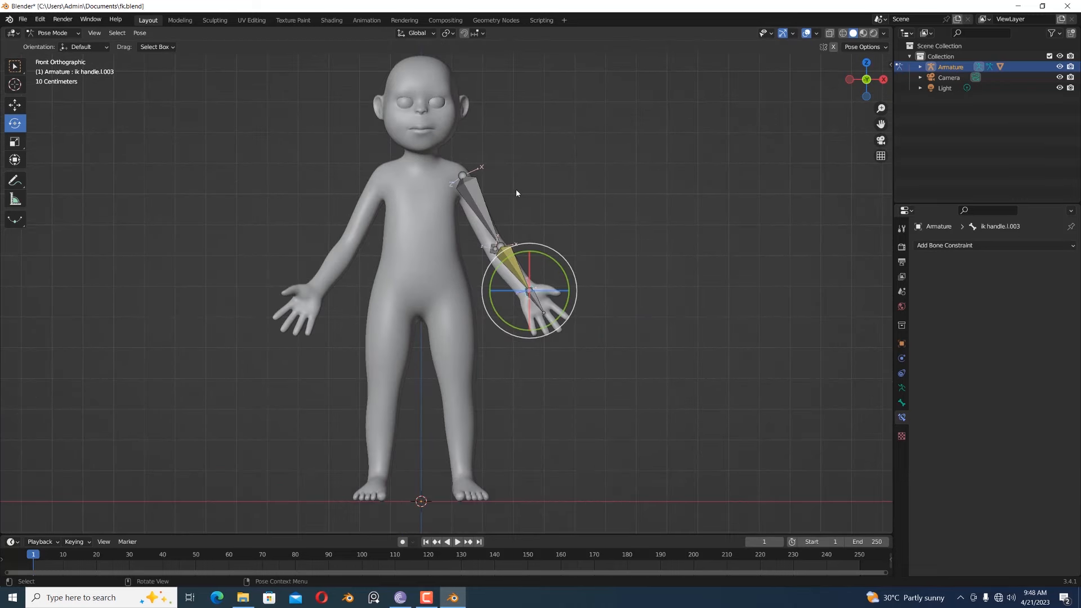
left_click(482, 202)
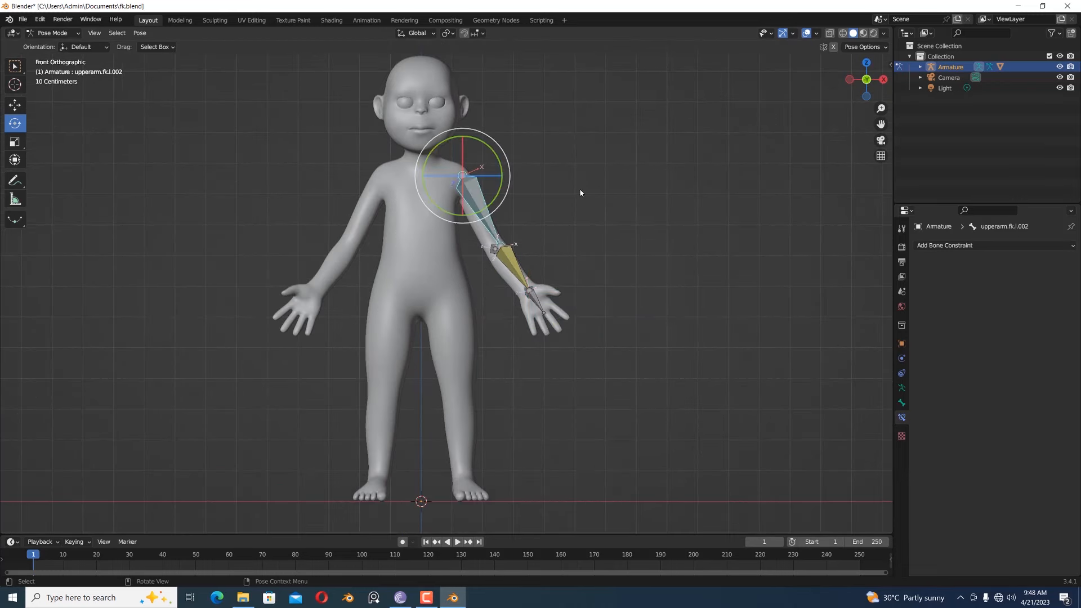
mouse_move(580, 192)
middle_mouse_down()
mouse_move(562, 191)
mouse_move(568, 205)
middle_mouse_up()
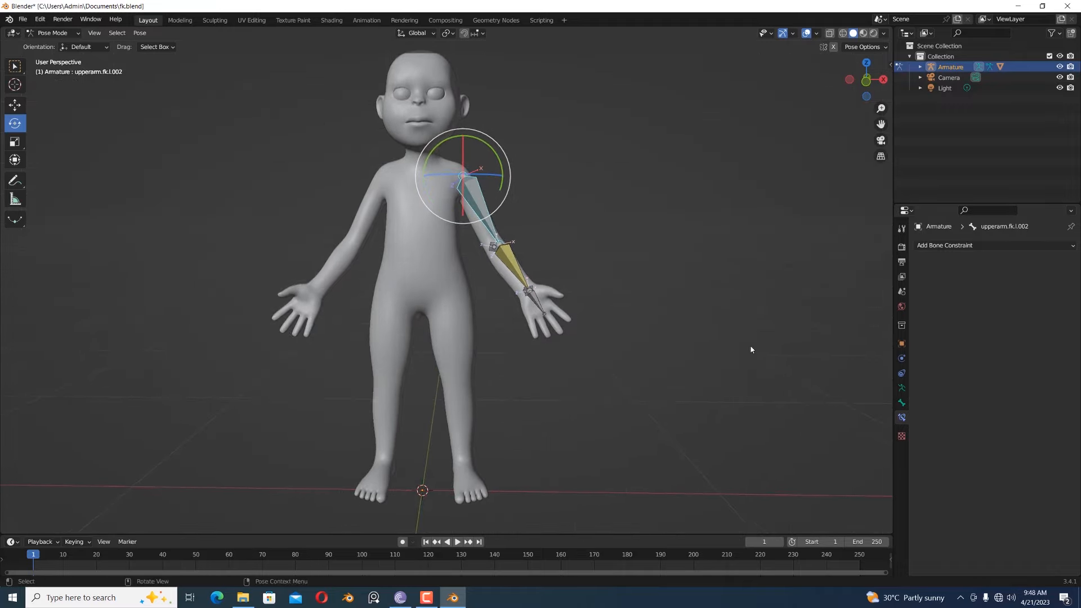
left_click(901, 388)
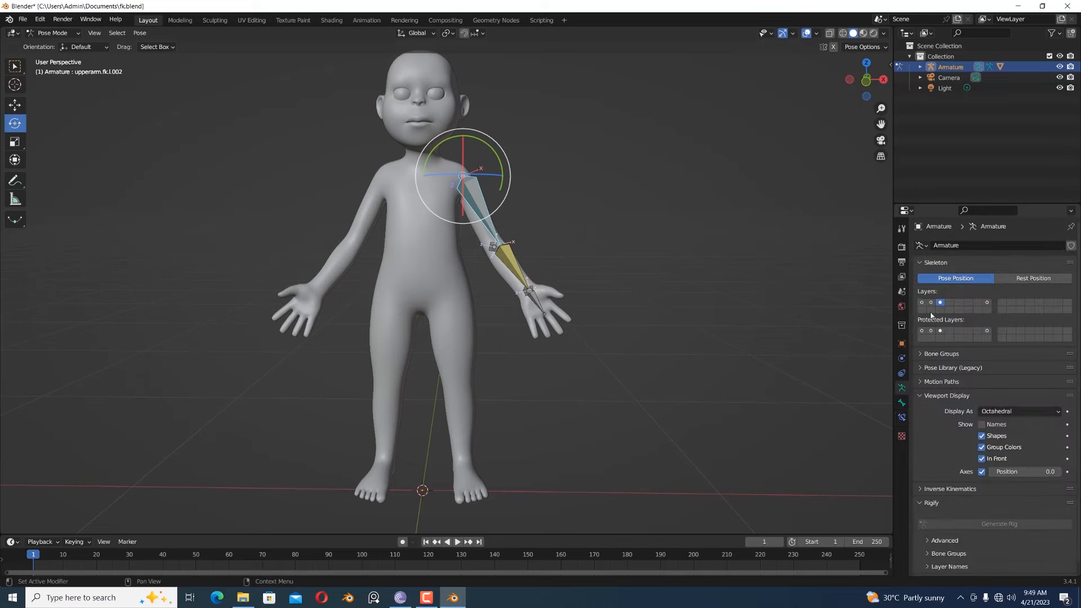
left_click(923, 303)
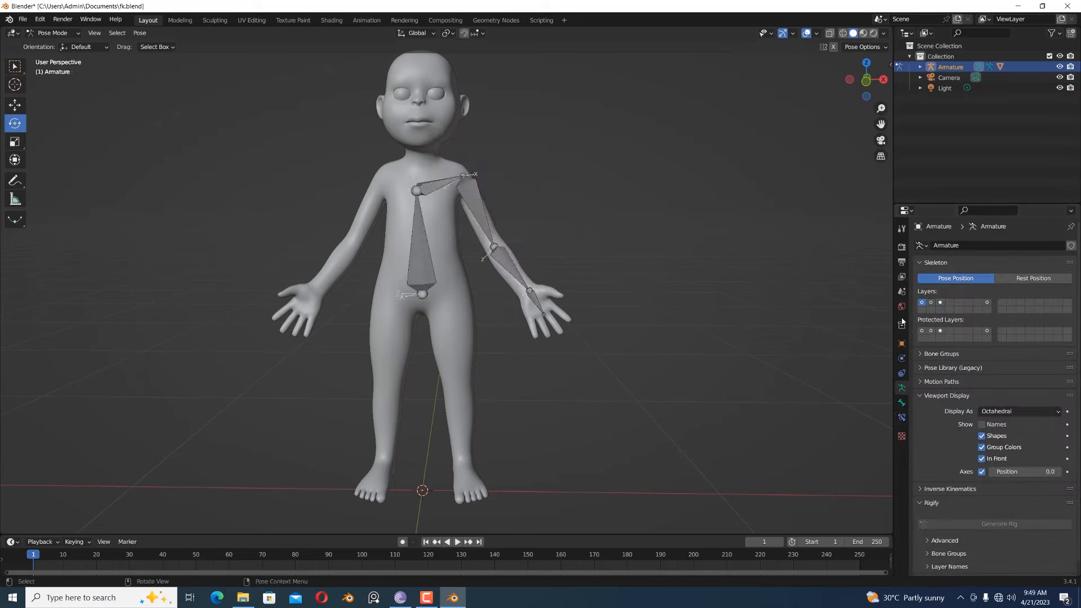
- Check the FK arm bones on the second bone layer, return to the first layer and deselect the upper arm deform bone
left_click(479, 217)
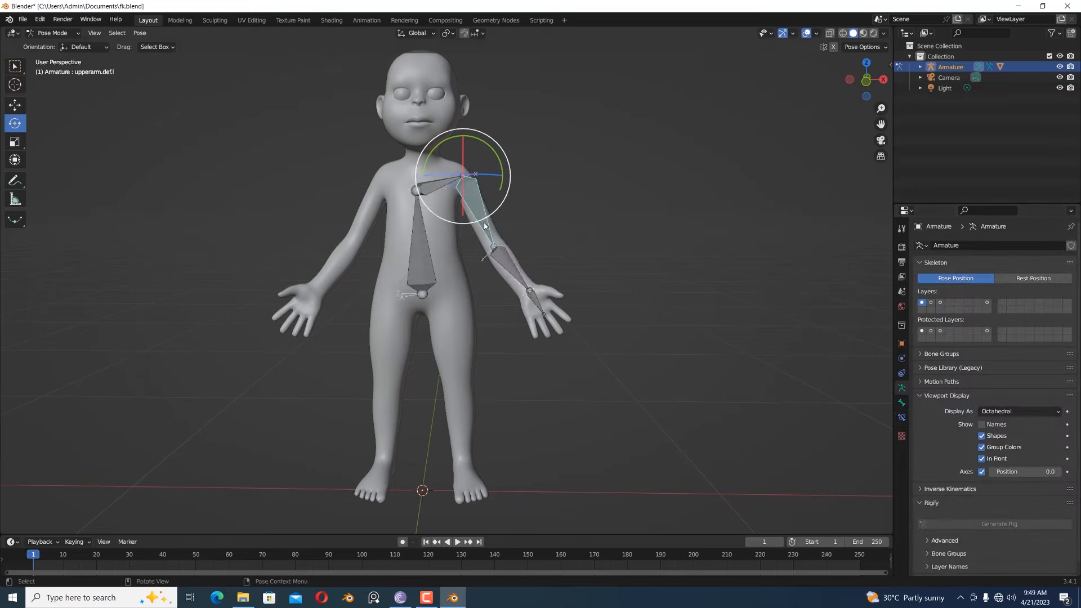
left_click(930, 303)
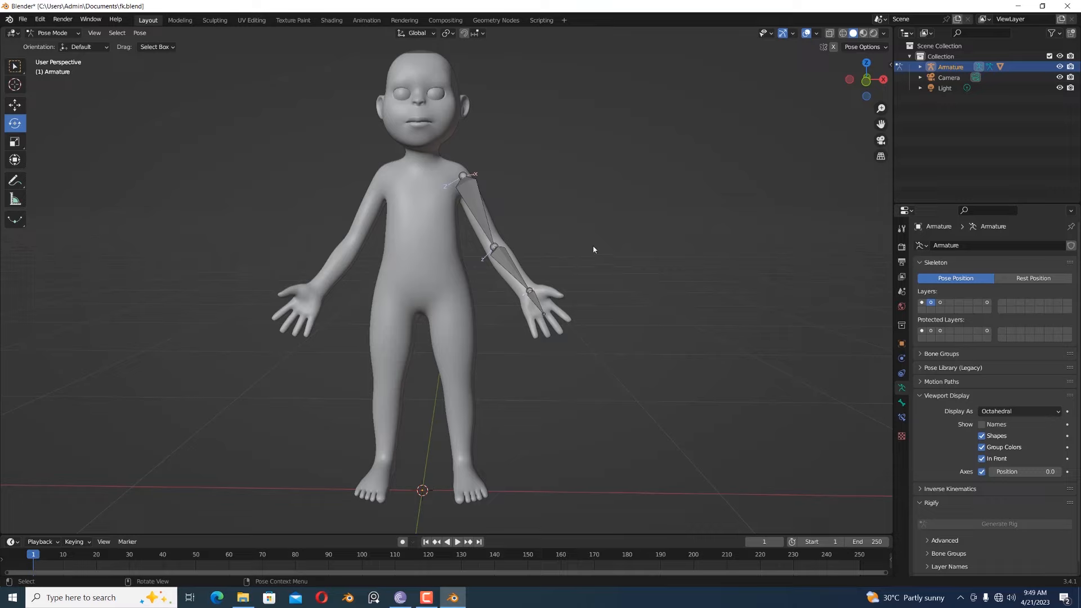
left_click(922, 302)
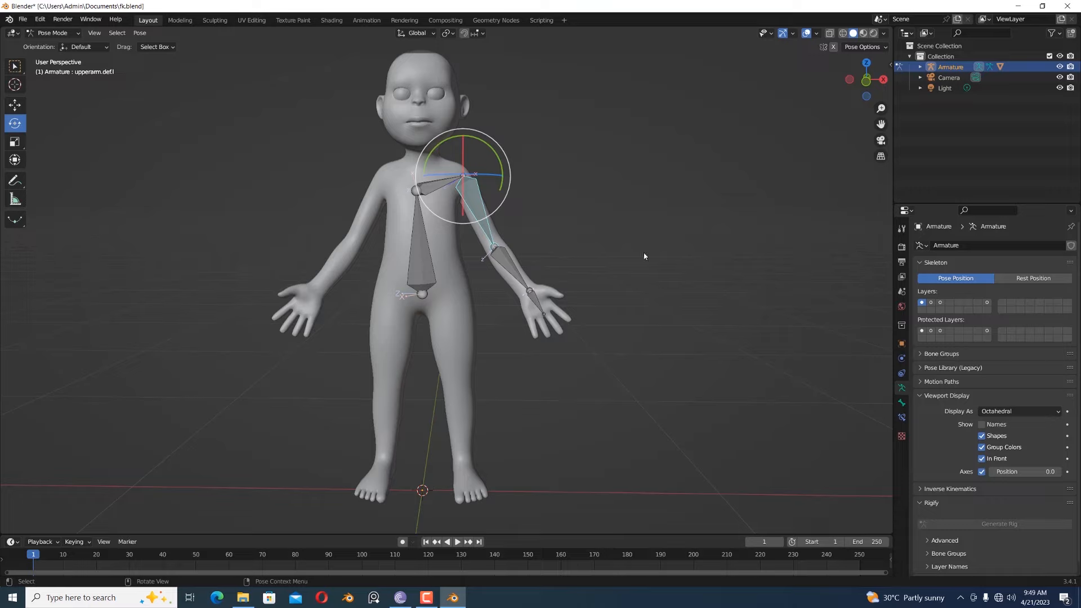
left_click(558, 231)
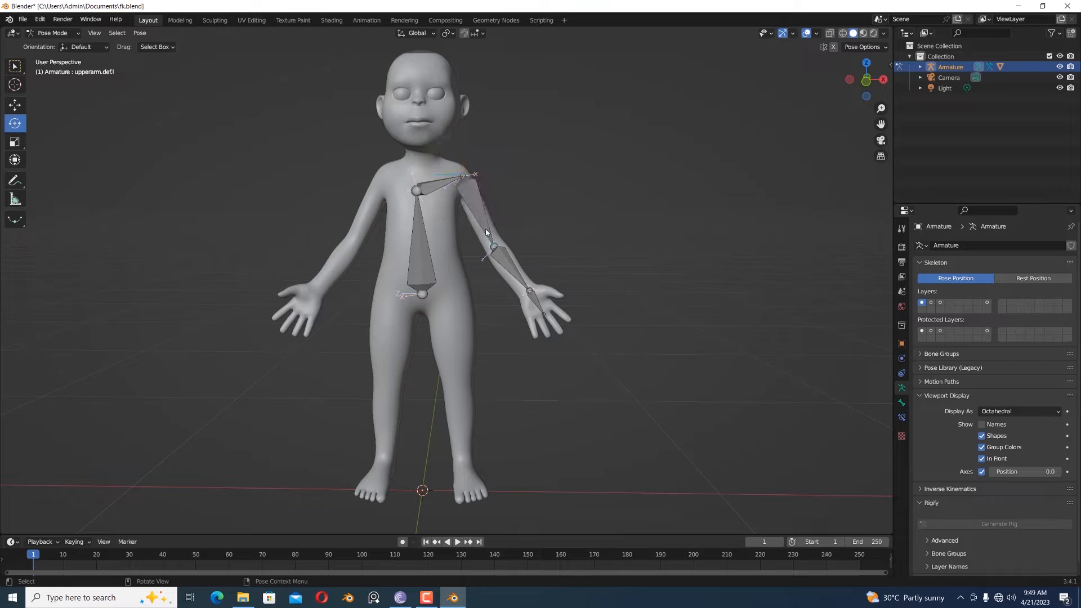
- Add a Copy Rotation constraint to the upper arm deform bone, targeting the Armature's bone upperarm.fk.l.001
left_click(486, 231)
left_click(902, 417)
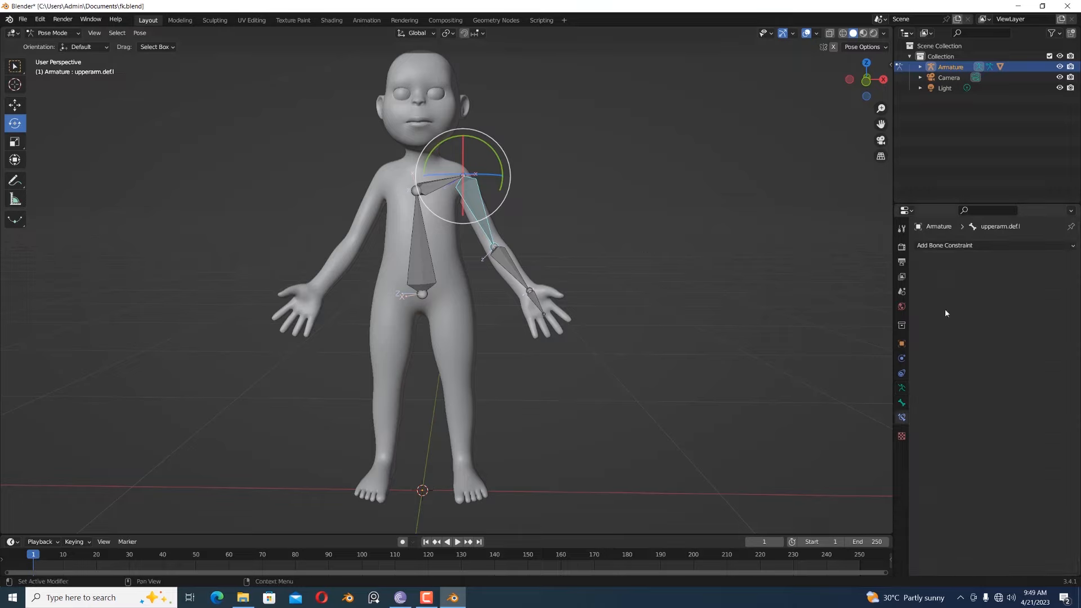
left_click(960, 245)
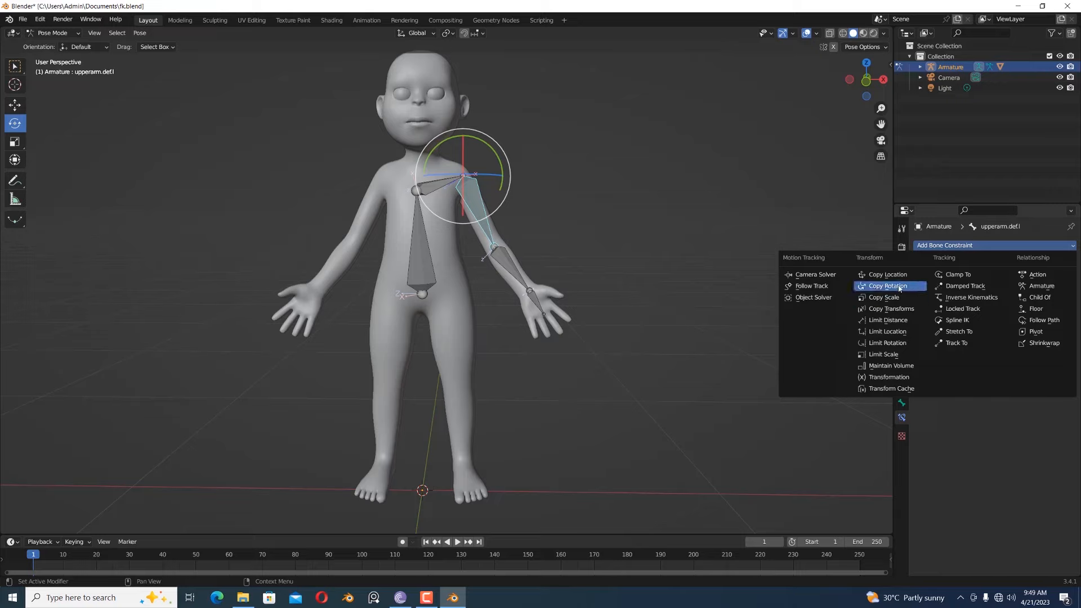
left_click(899, 287)
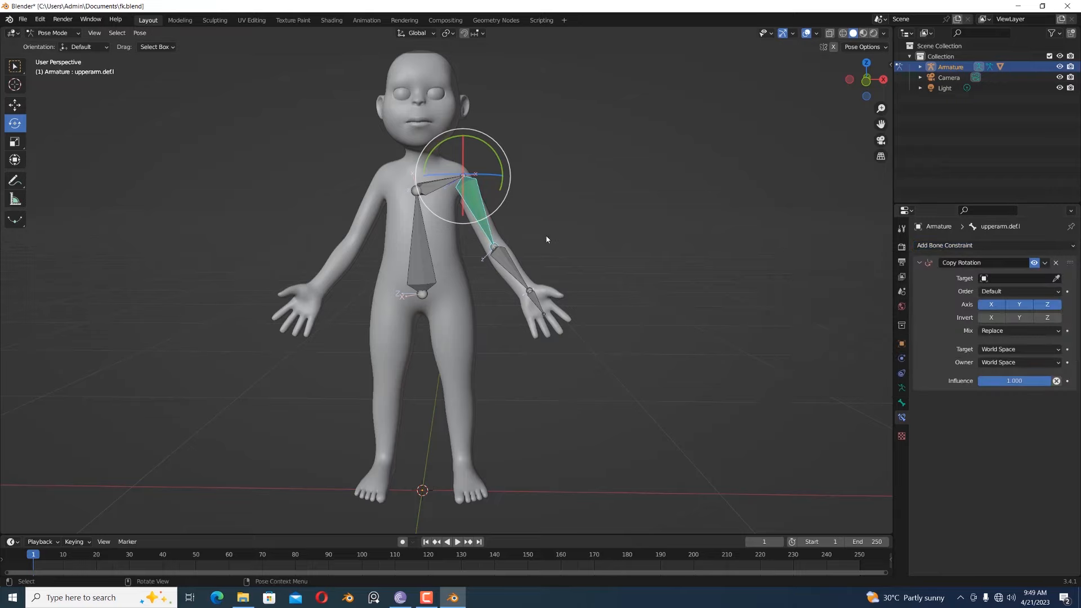
left_click(1017, 278)
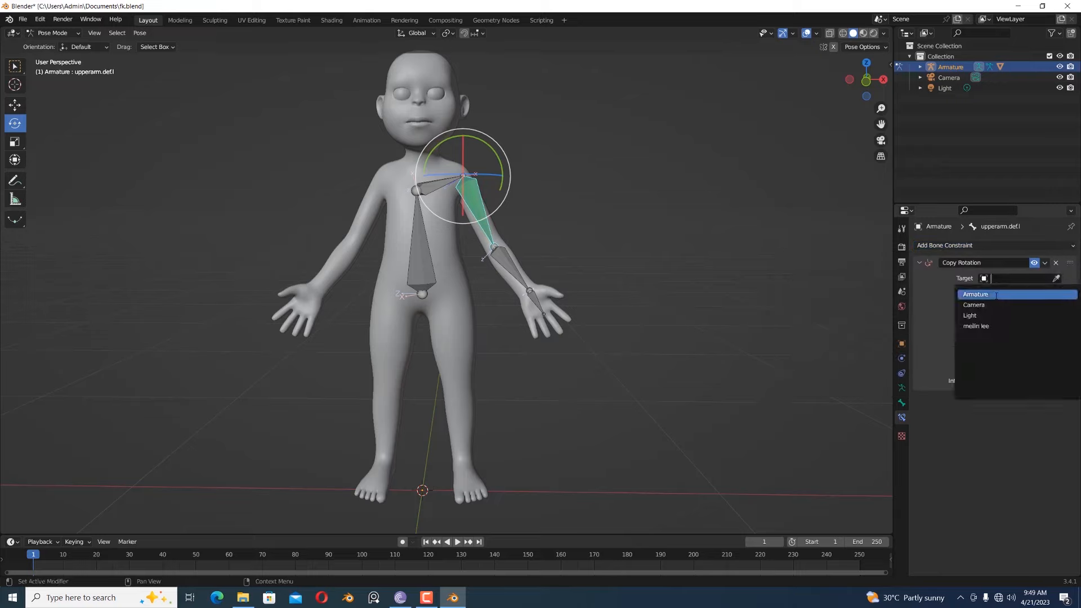
left_click(996, 295)
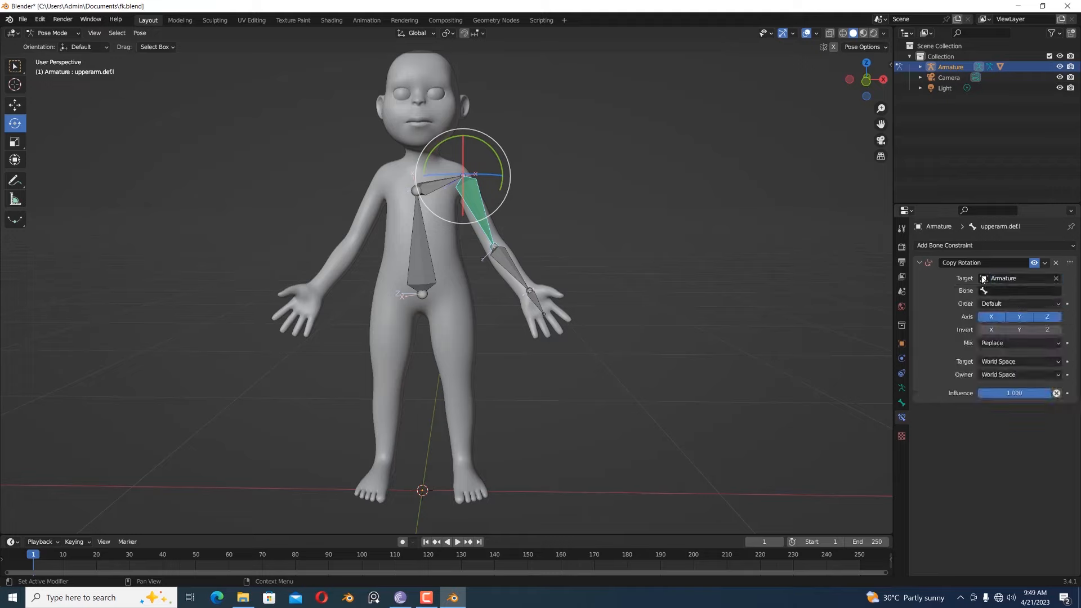
left_click(1005, 287)
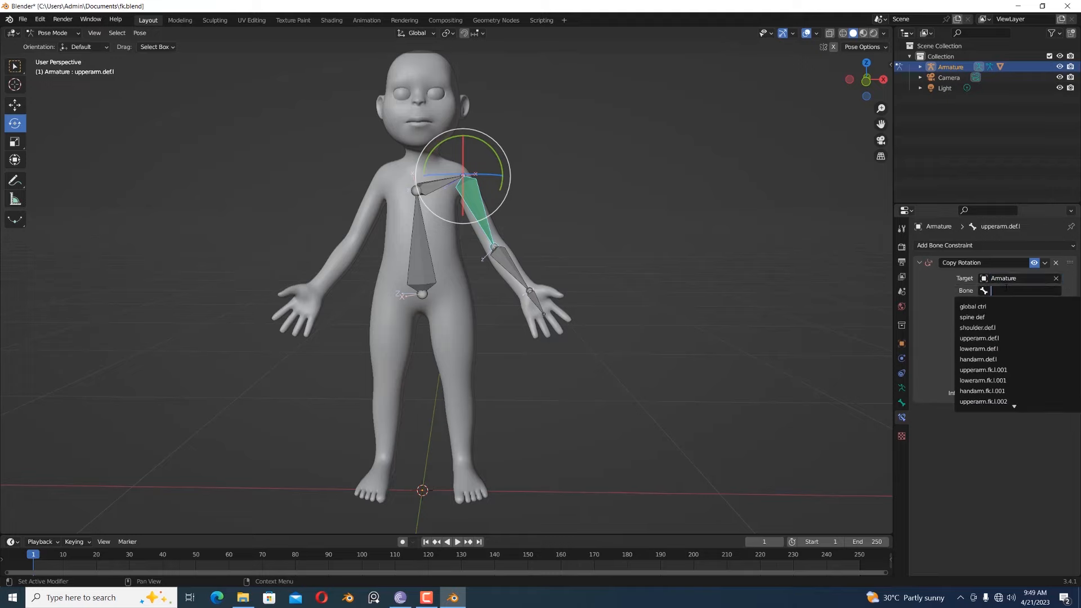
type("upp")
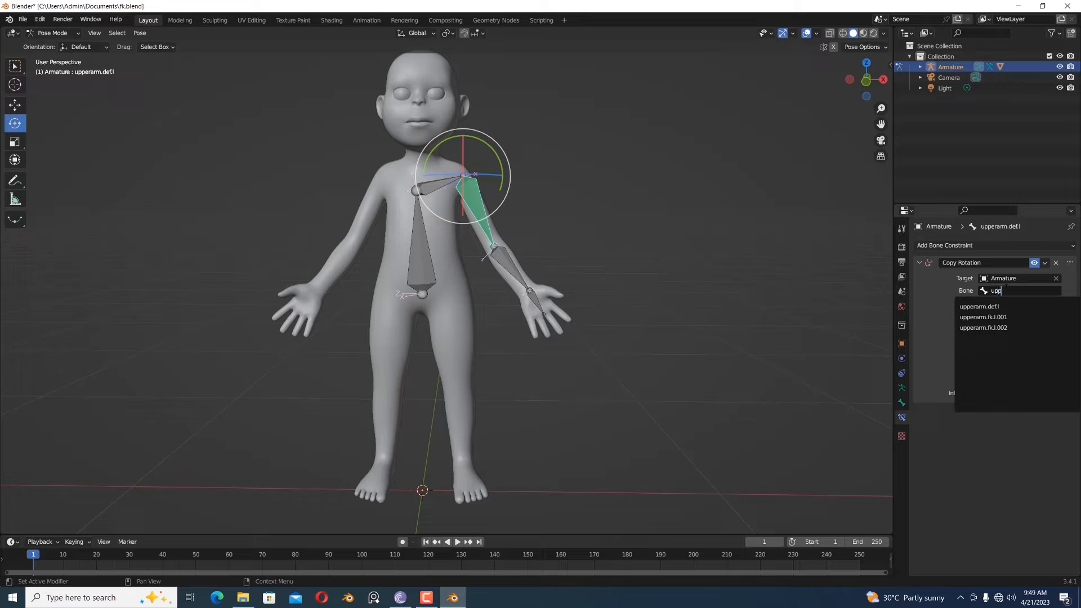
left_click(1006, 317)
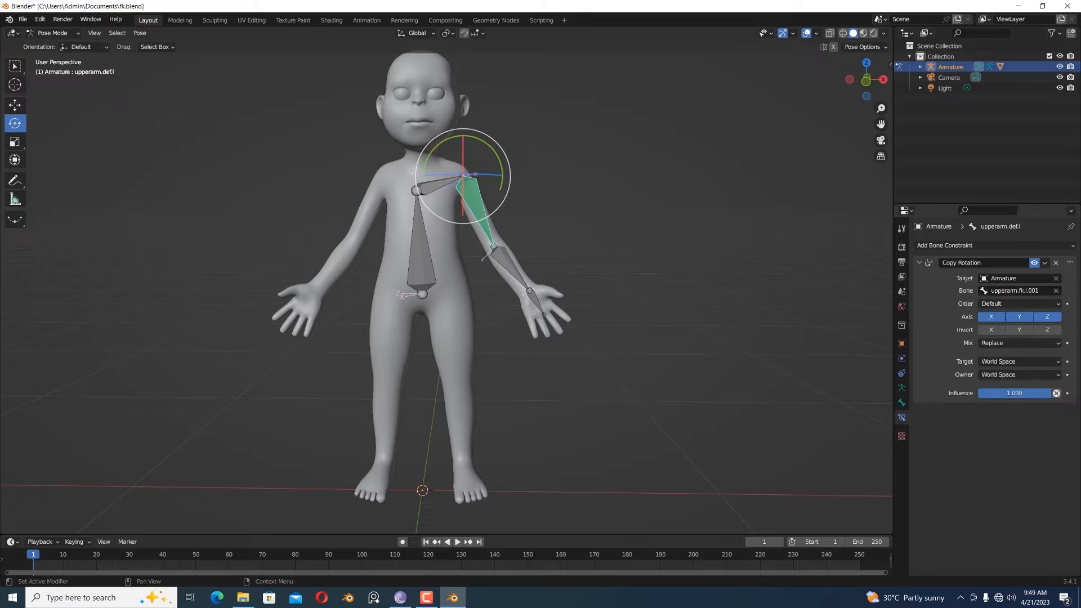
- Change the target and owner spaces of the upper arm deform bone's Copy Rotation constraint from World Space
left_click(1005, 361)
left_click(998, 425)
left_click(1019, 375)
left_click(991, 438)
- Display only the second bone layer and rotate the FK upper arm bone slightly to test the constraint
left_click(902, 388)
left_click(931, 303)
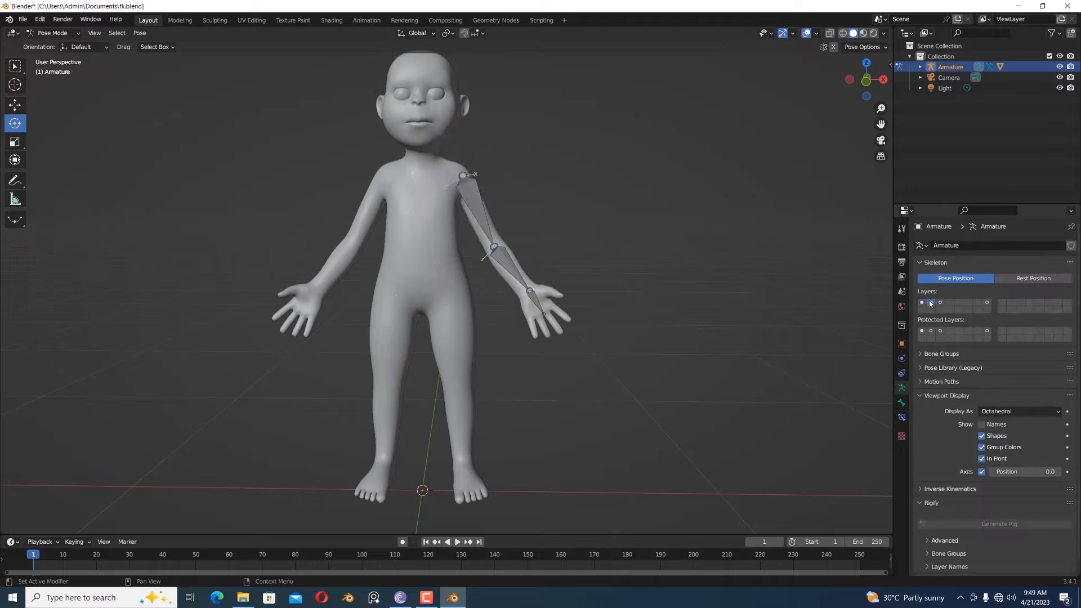
left_click(485, 225)
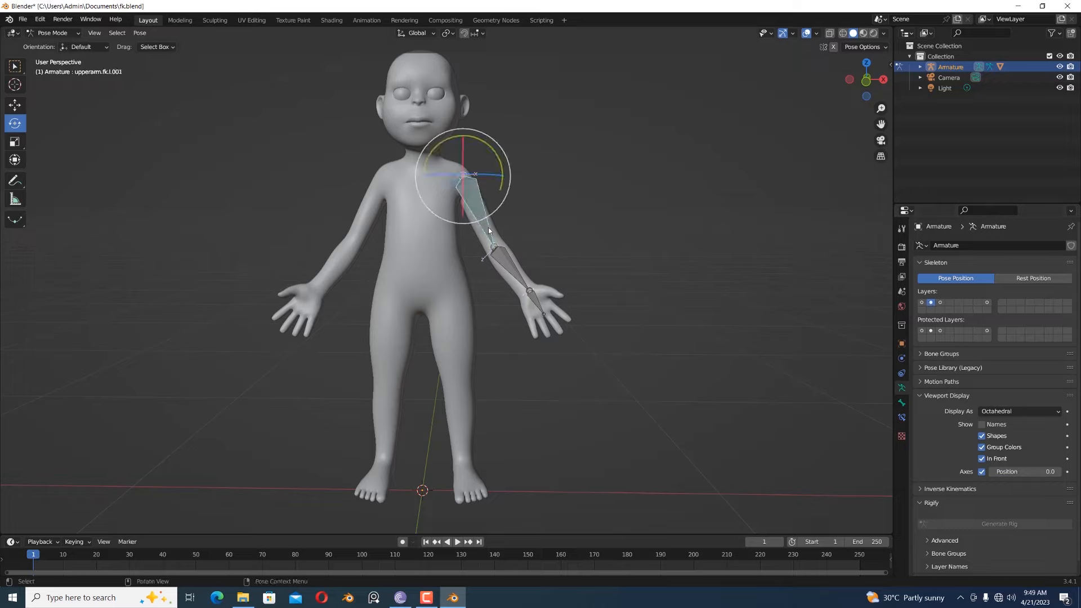
mouse_move(477, 131)
left_mouse_down()
mouse_move(440, 135)
mouse_move(489, 138)
mouse_move(441, 135)
mouse_move(489, 138)
mouse_move(449, 142)
mouse_move(478, 142)
left_mouse_up()
- Test-rotate the FK forearm bone to check whether the deform forearm follows, and undo the rotation
left_click(507, 251)
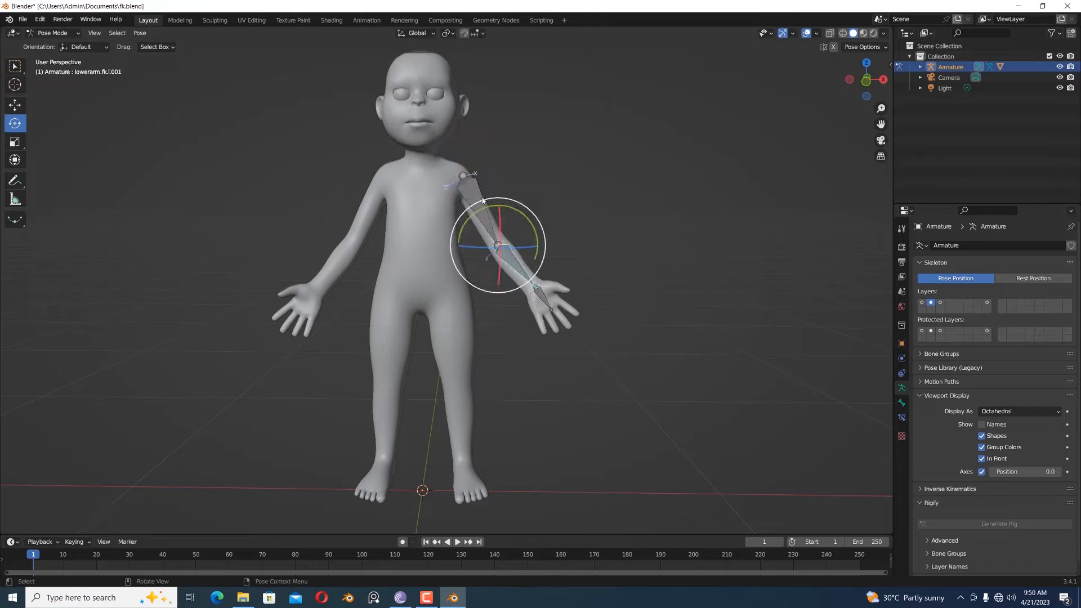
left_click_drag(494, 197, 524, 210)
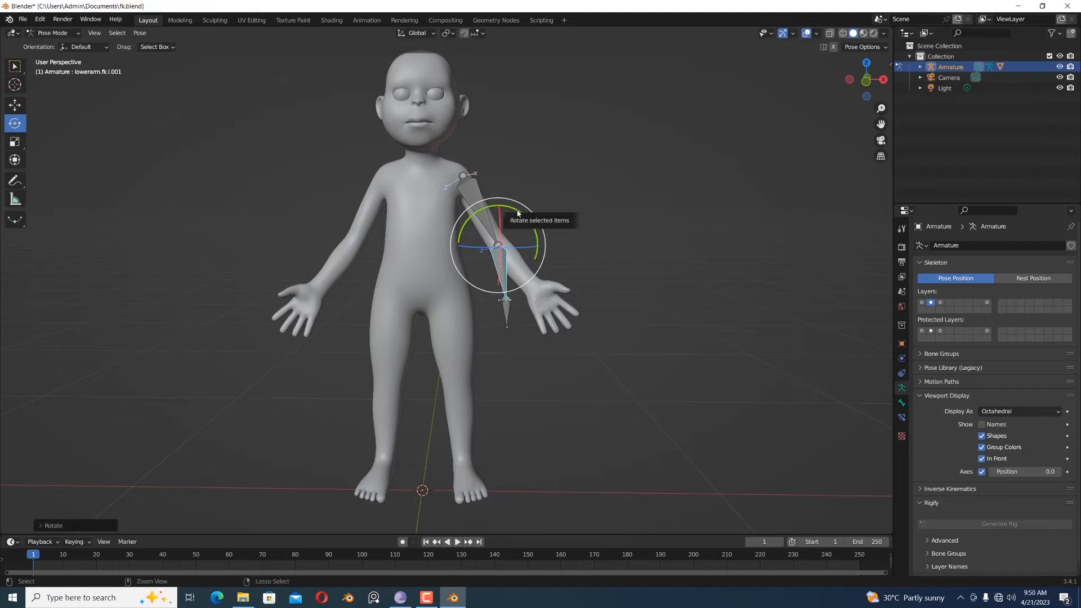
key("ctrl+z")
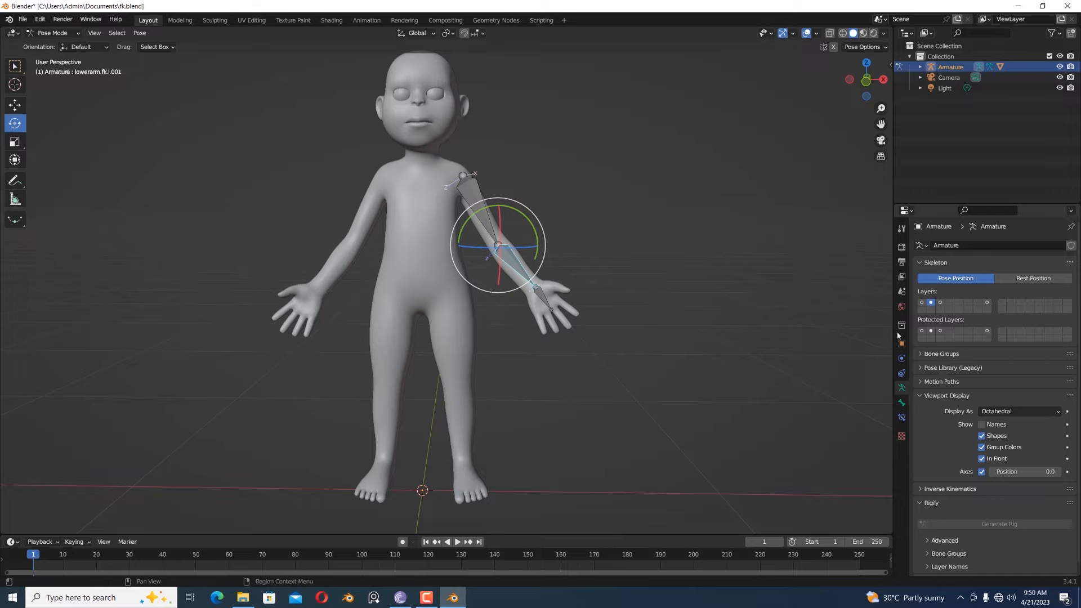
- On the first bone layer, add a Copy Rotation constraint to the forearm deform bone, targeting the Armature's bone lowerarm.fk.l.001
left_click(922, 303)
left_click(523, 274)
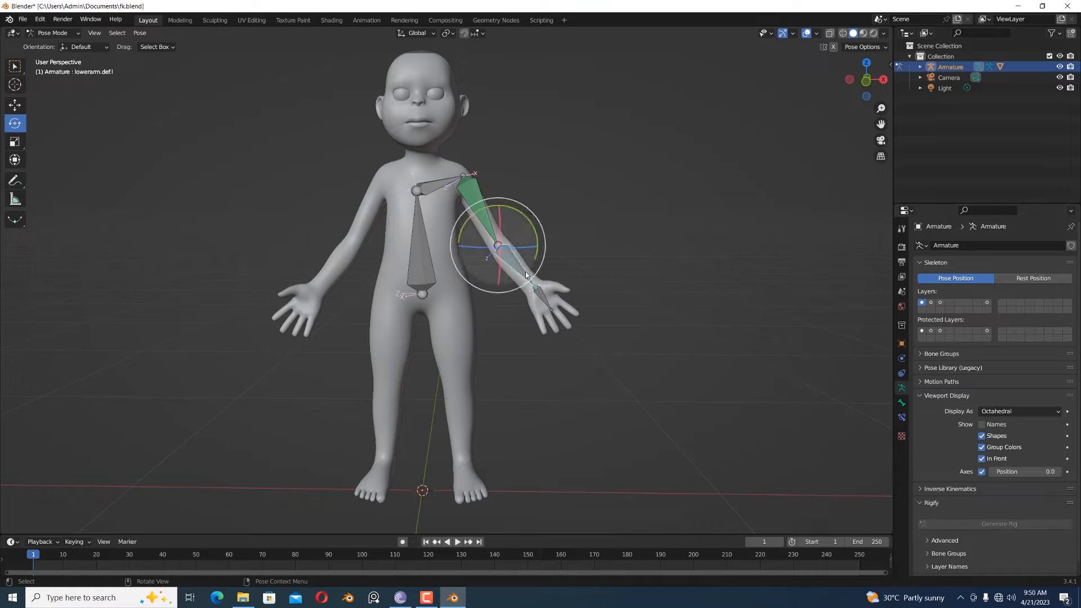
left_click(902, 417)
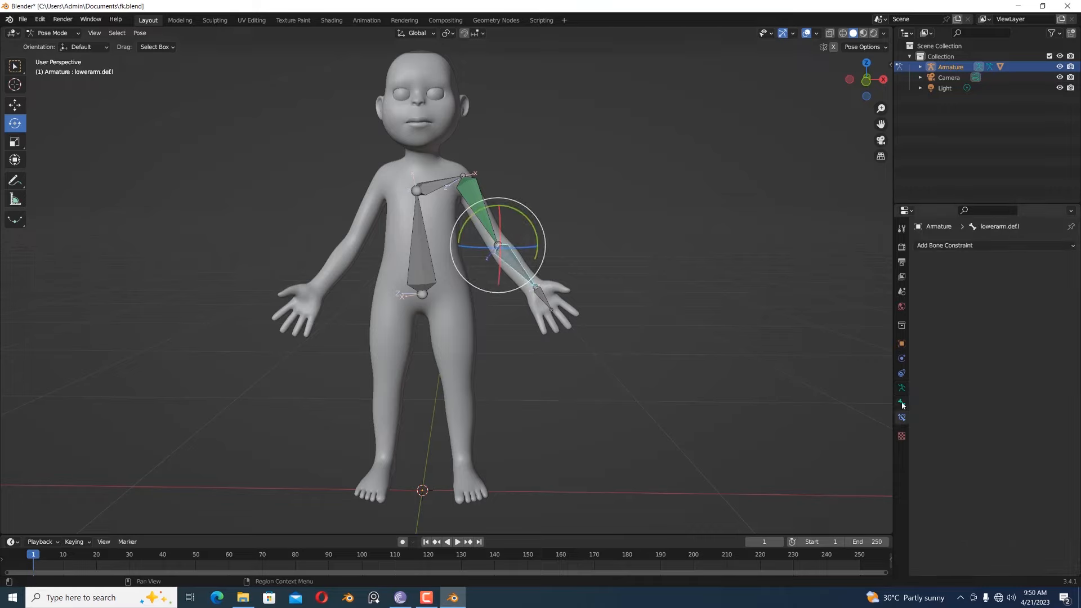
left_click(953, 245)
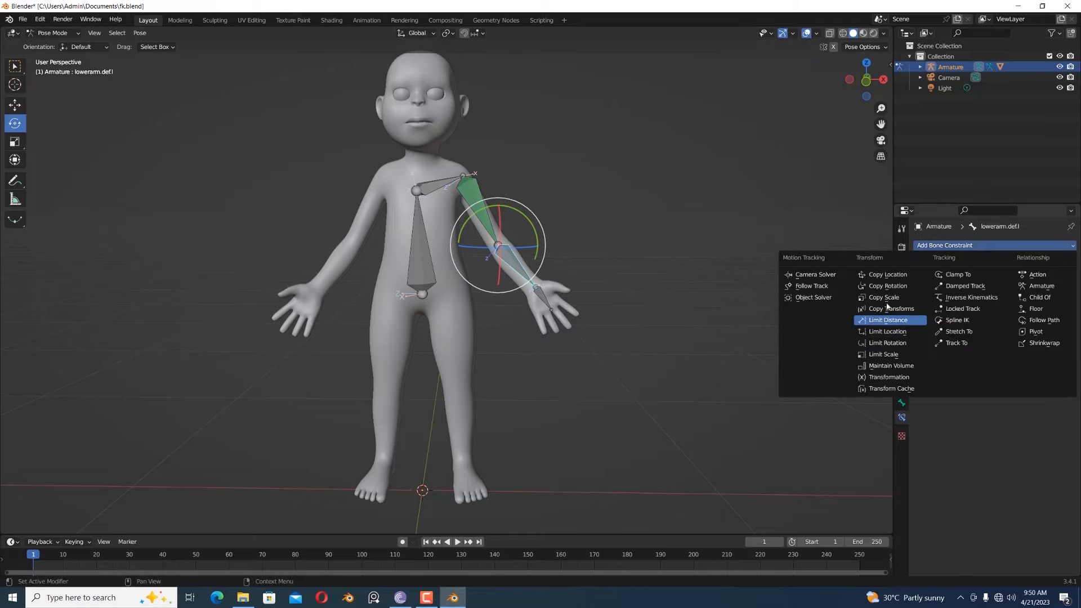
left_click(890, 286)
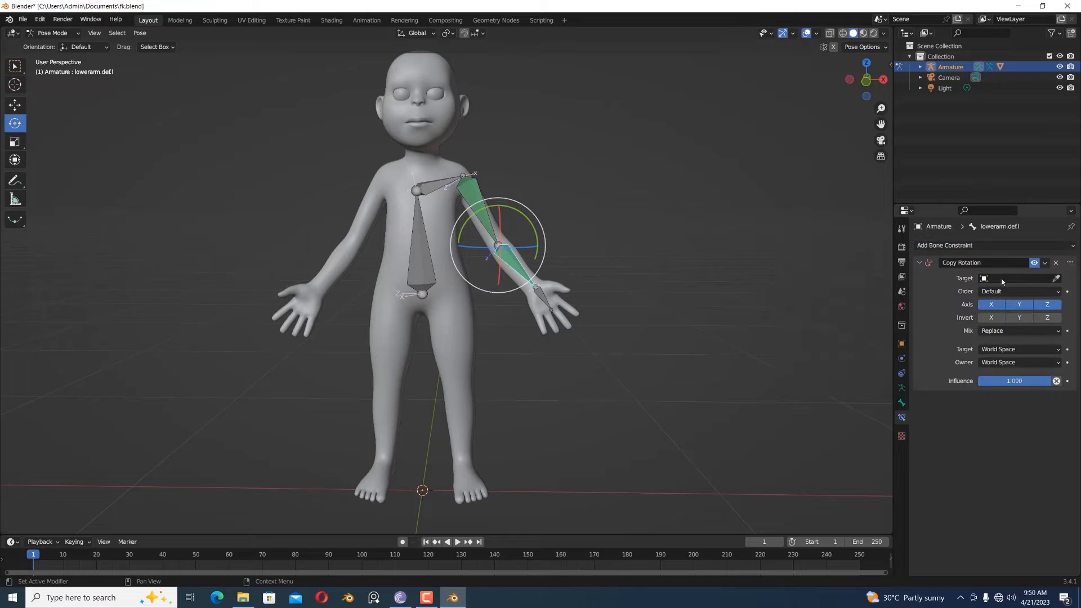
left_click(986, 278)
left_click(989, 294)
left_click(1009, 304)
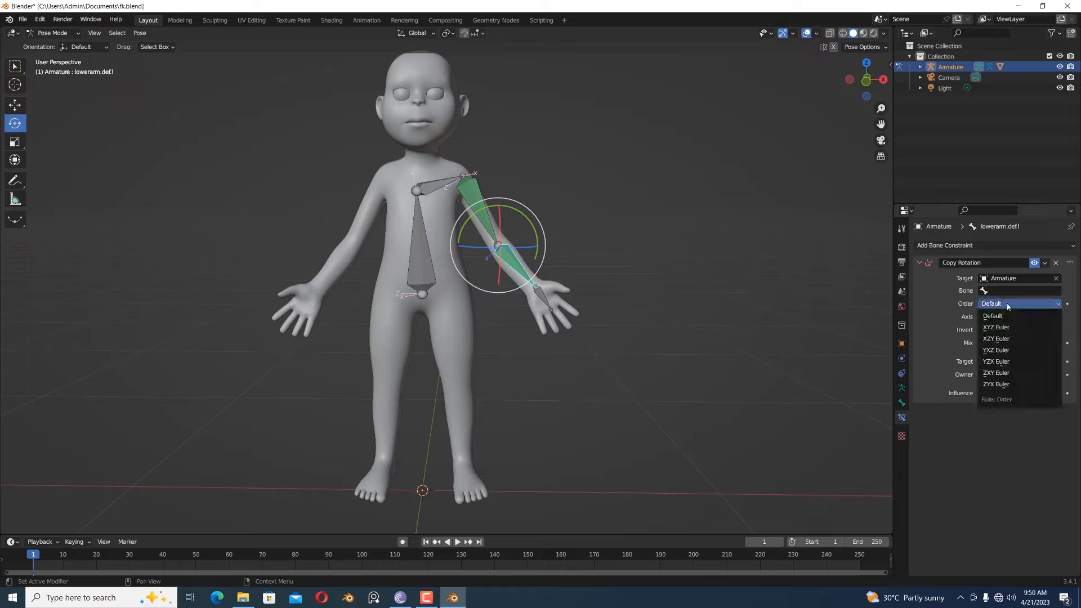
left_click(1001, 291)
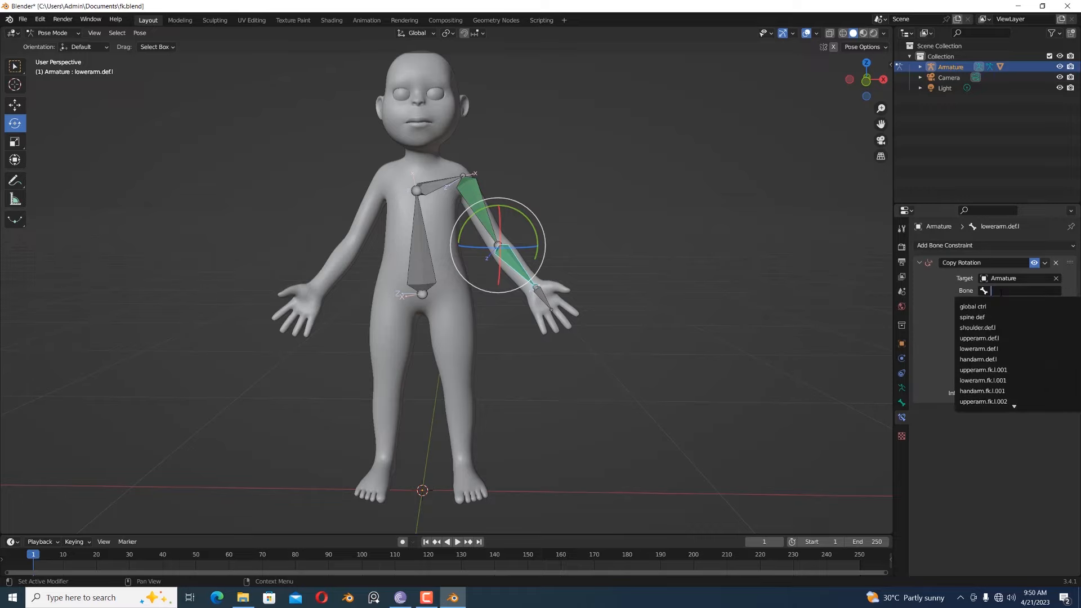
type("lo")
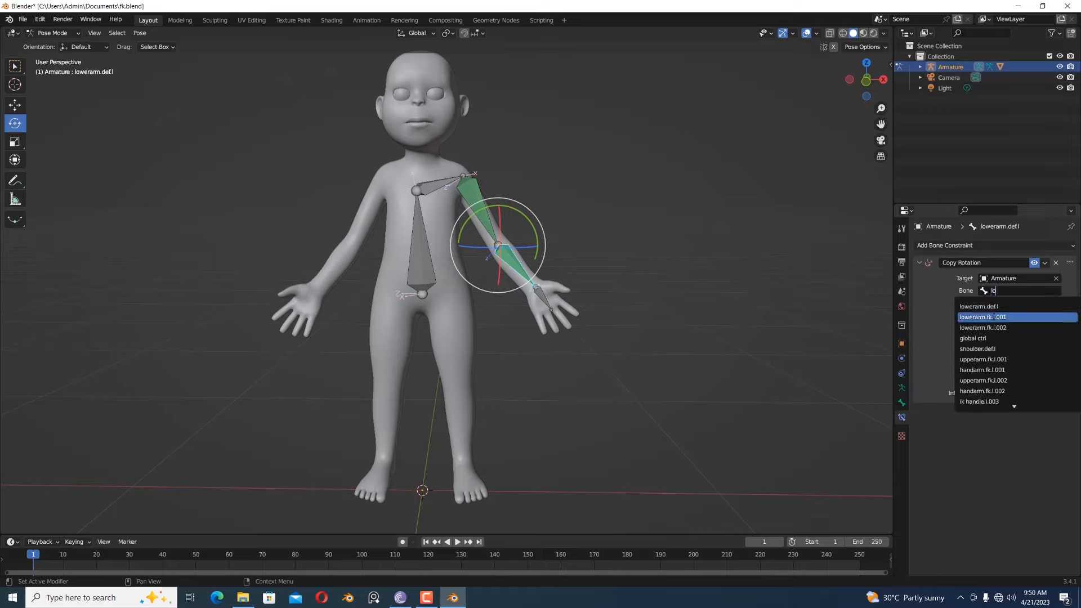
left_click(994, 317)
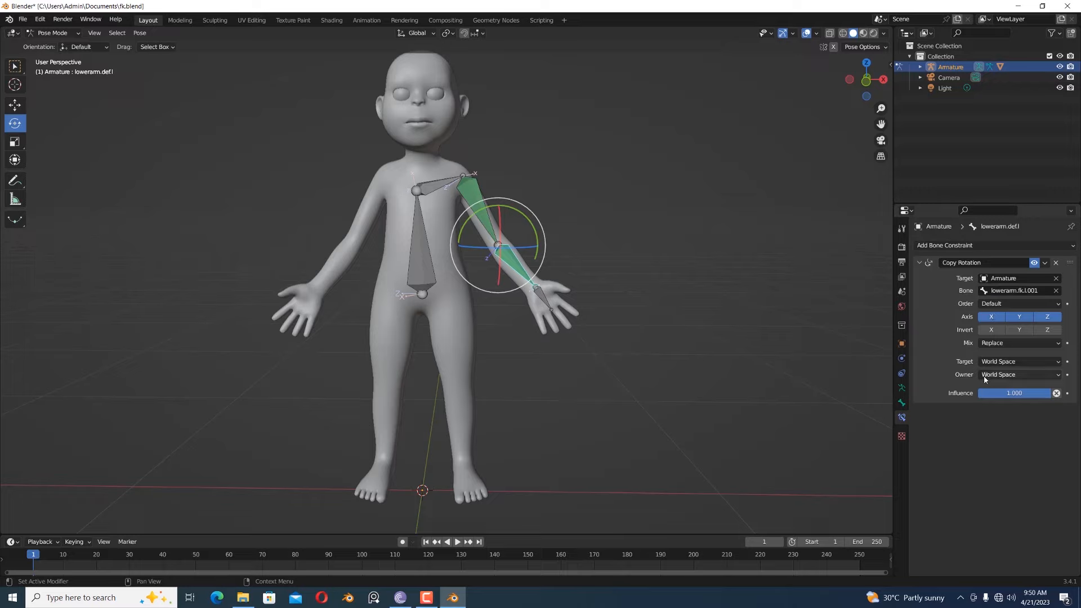
- Change the target and owner spaces of the forearm deform bone's Copy Rotation constraint from World Space
left_click(1004, 361)
left_click(972, 425)
left_click(1003, 375)
left_click(998, 438)
- Add a Copy Rotation constraint to the hand deform bone, targeting the Armature's bone handarm.fk.l.001
left_click(541, 303)
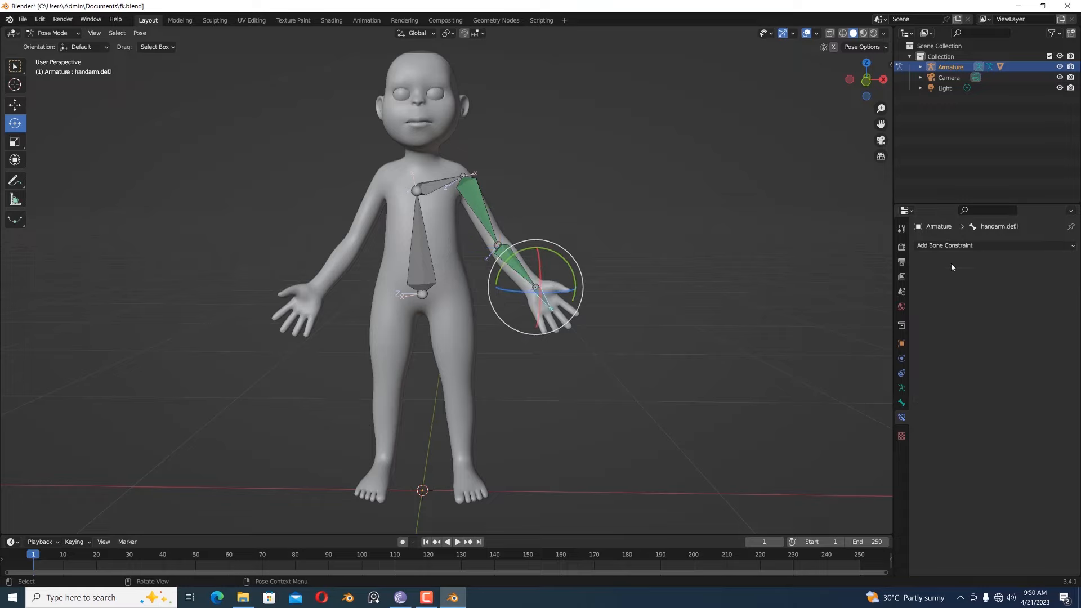
left_click(949, 246)
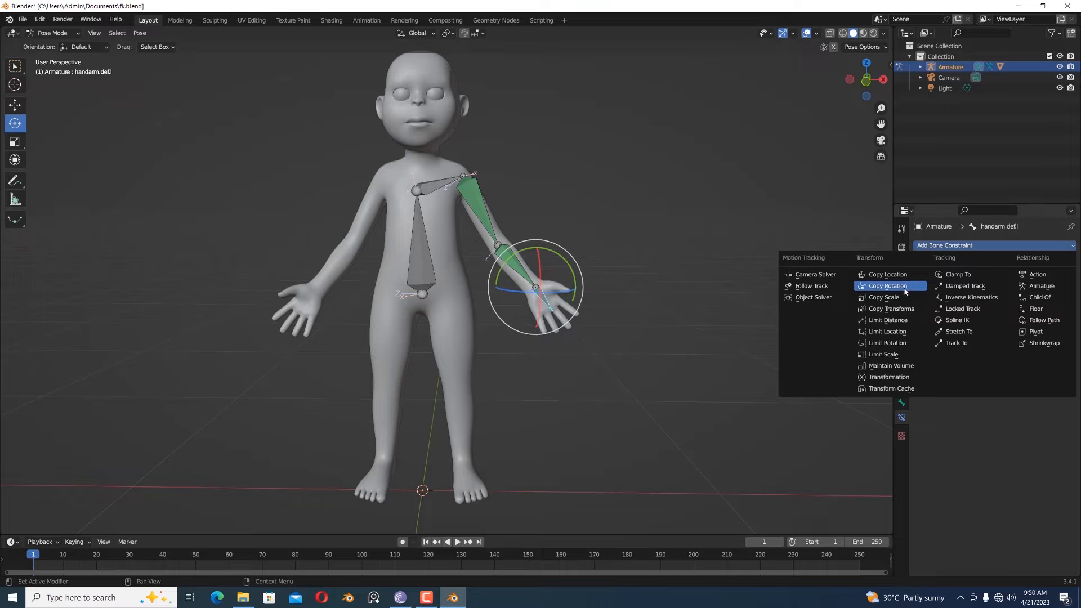
left_click(895, 286)
left_click(1028, 281)
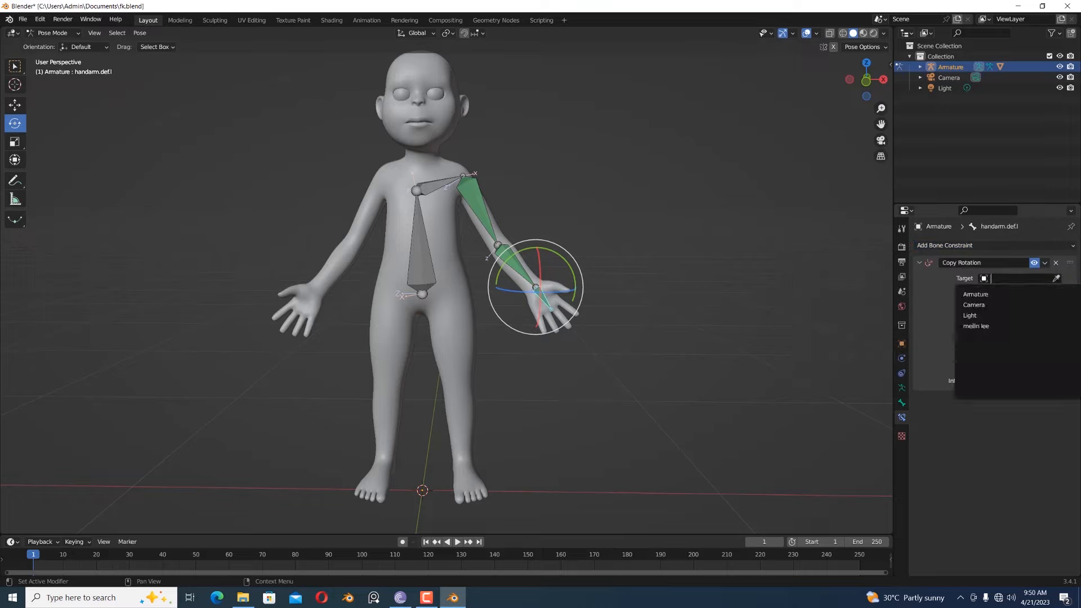
left_click(1016, 295)
left_click(1023, 288)
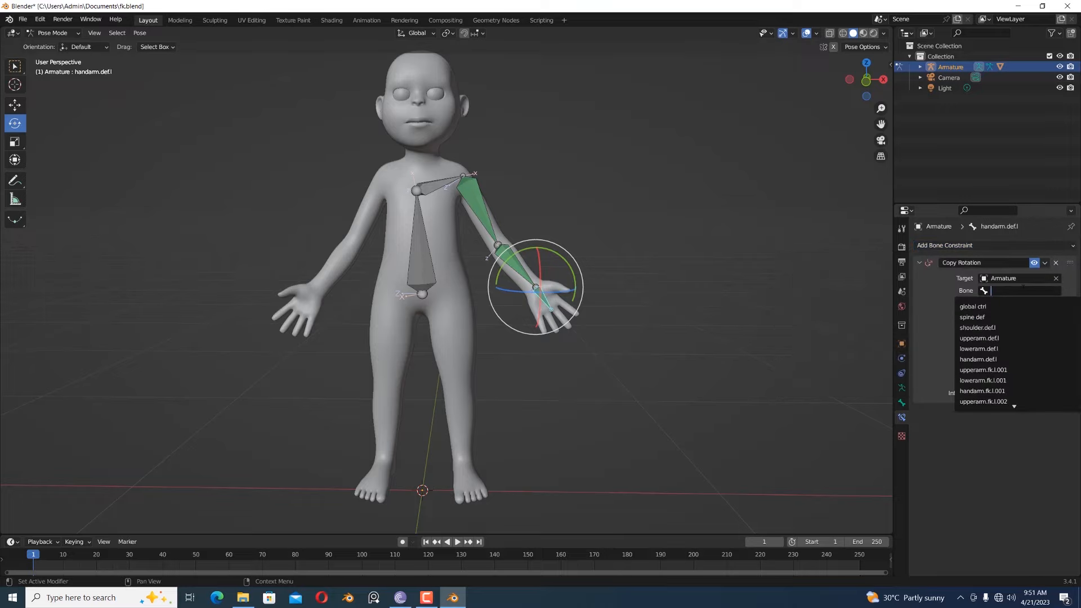
type("ha")
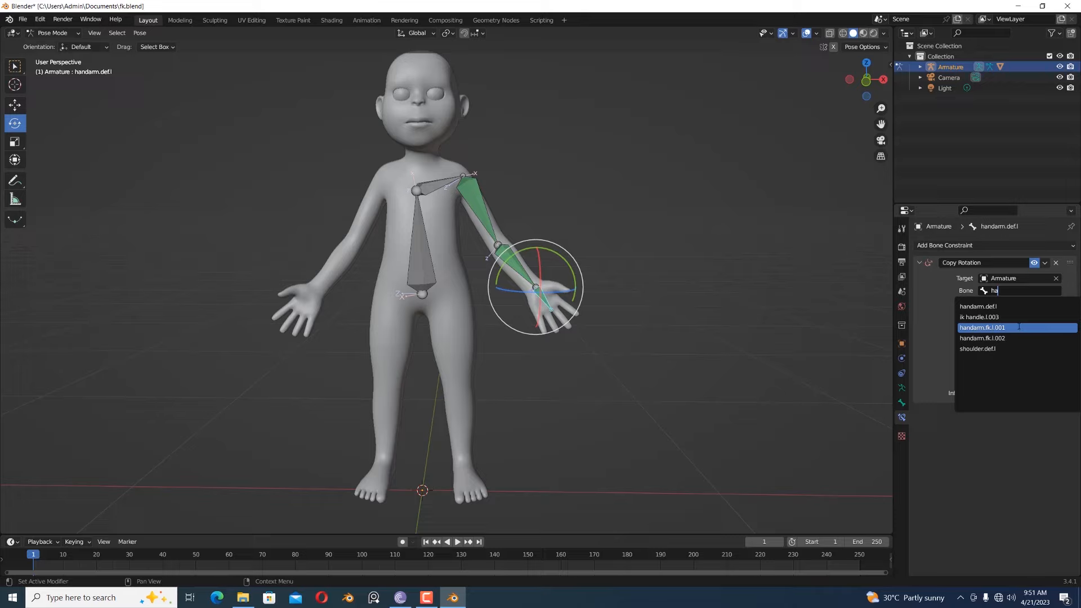
- Target handarm.fk.l.001 in the hand deform bone's Copy Rotation constraint and set its target and owner spaces to Local Space
left_click(1019, 326)
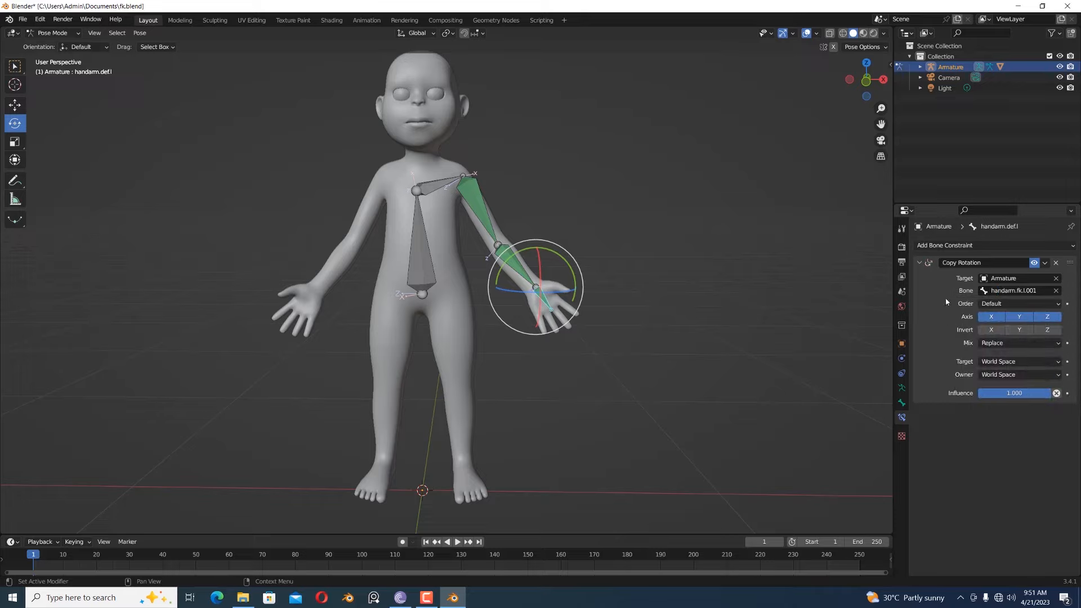
left_click(1020, 362)
left_click(1005, 425)
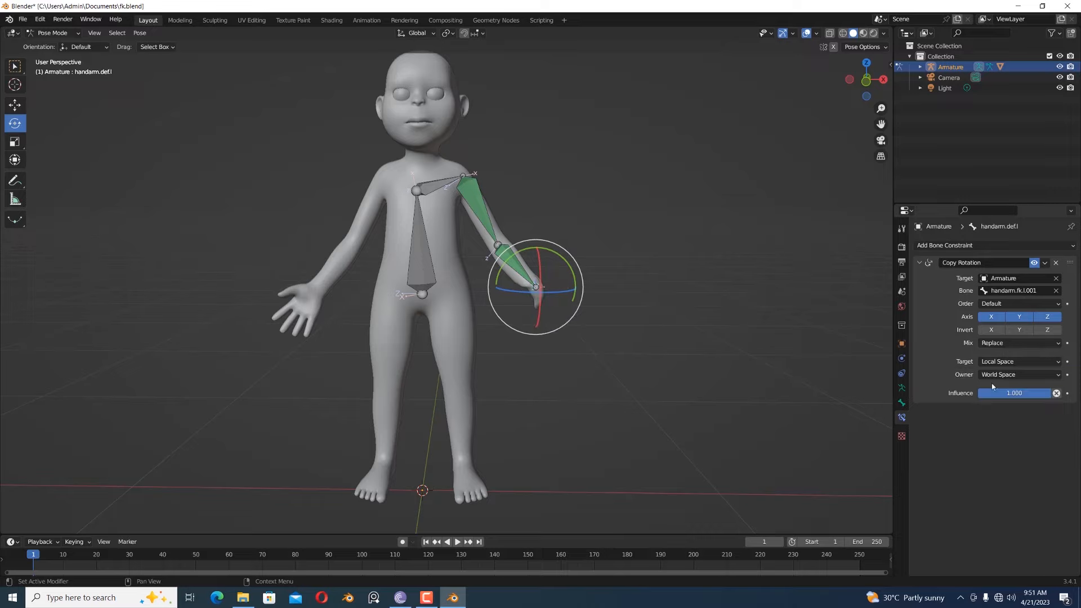
left_click(1007, 375)
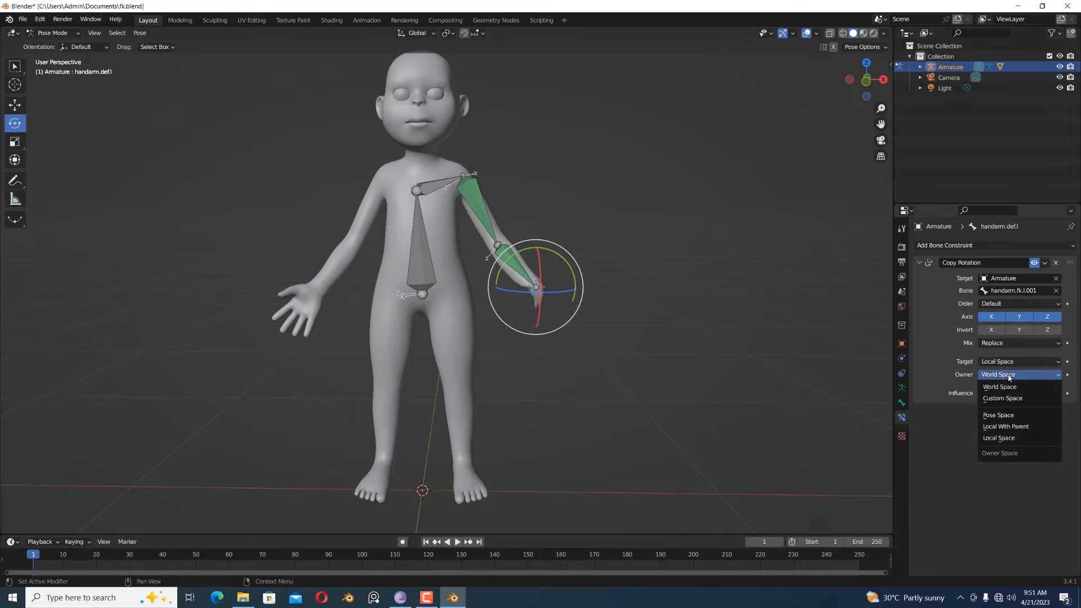
left_click(986, 438)
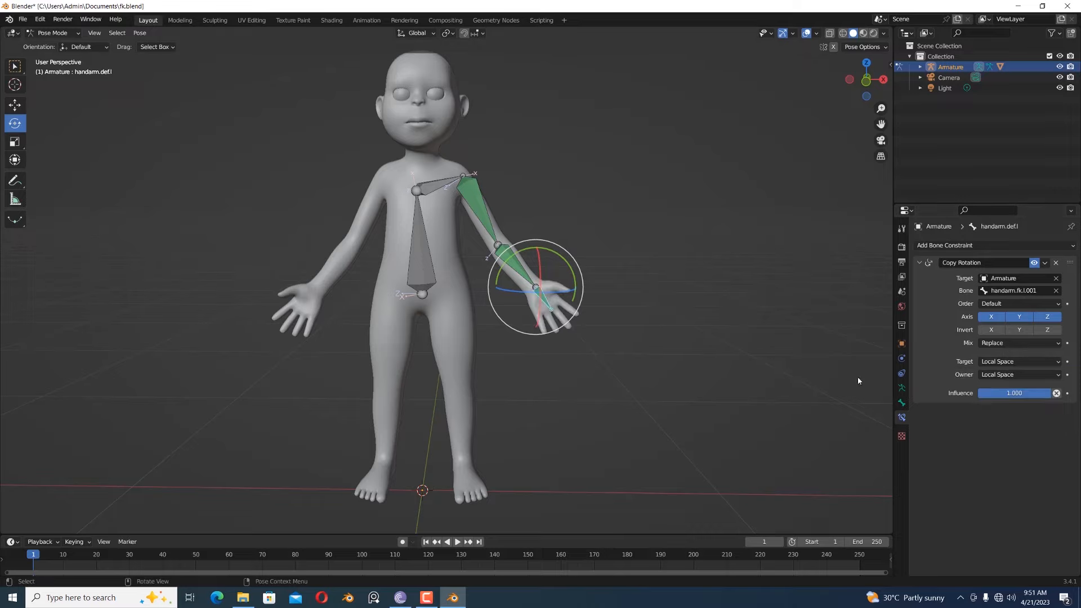
- Test-rotate the left upper arm deform bone to check whether its Copy Rotation constraint controls it
left_click(487, 214)
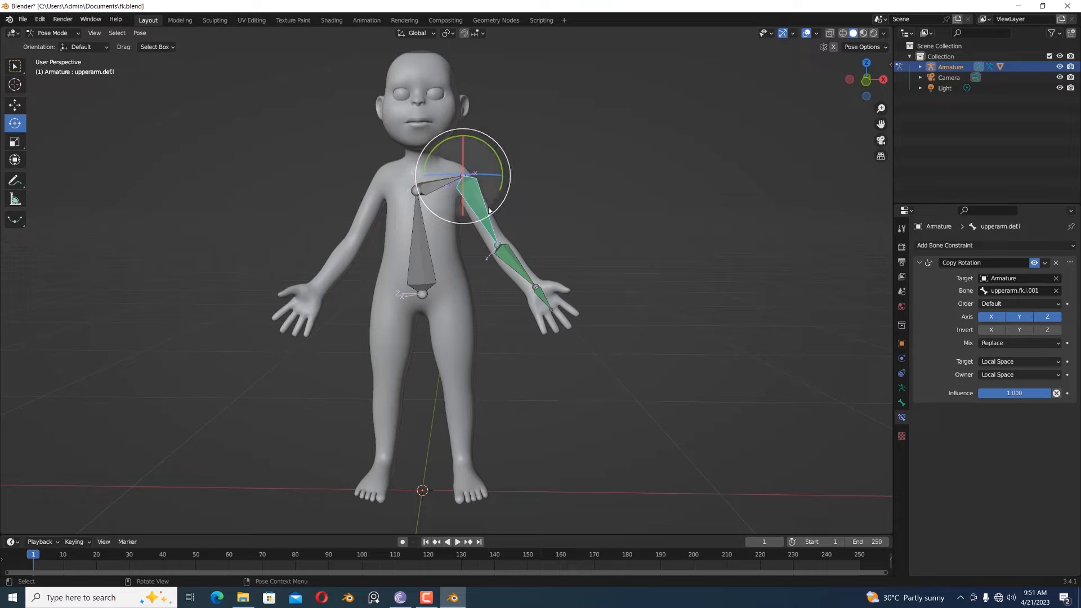
left_click(901, 402)
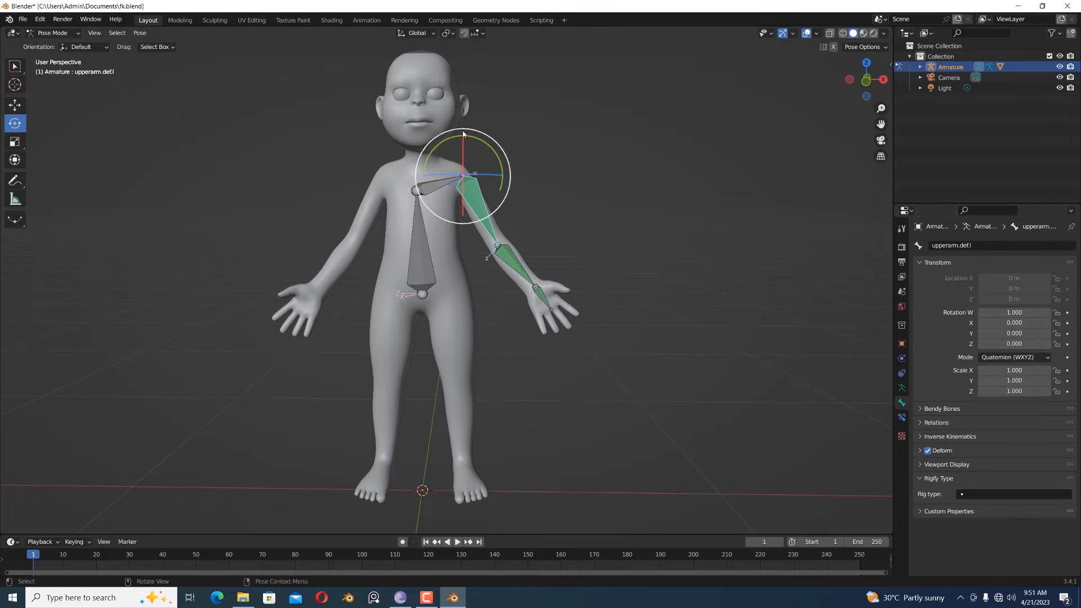
left_click_drag(475, 173, 734, 322)
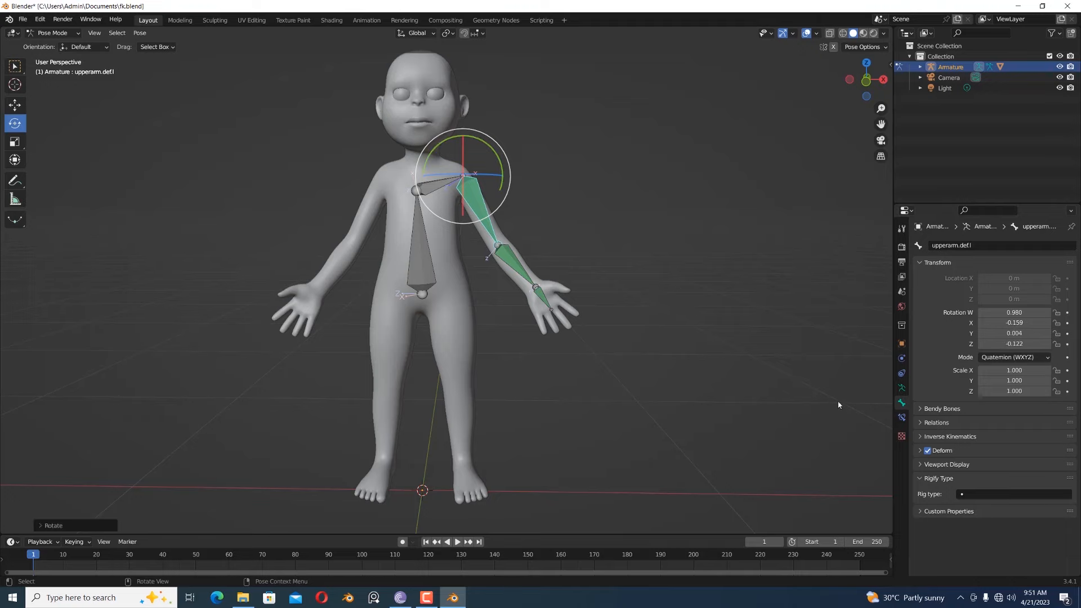
- On the second bone layer, rotate the FK upper arm and FK forearm bones to raise and bend the left arm
left_click(901, 387)
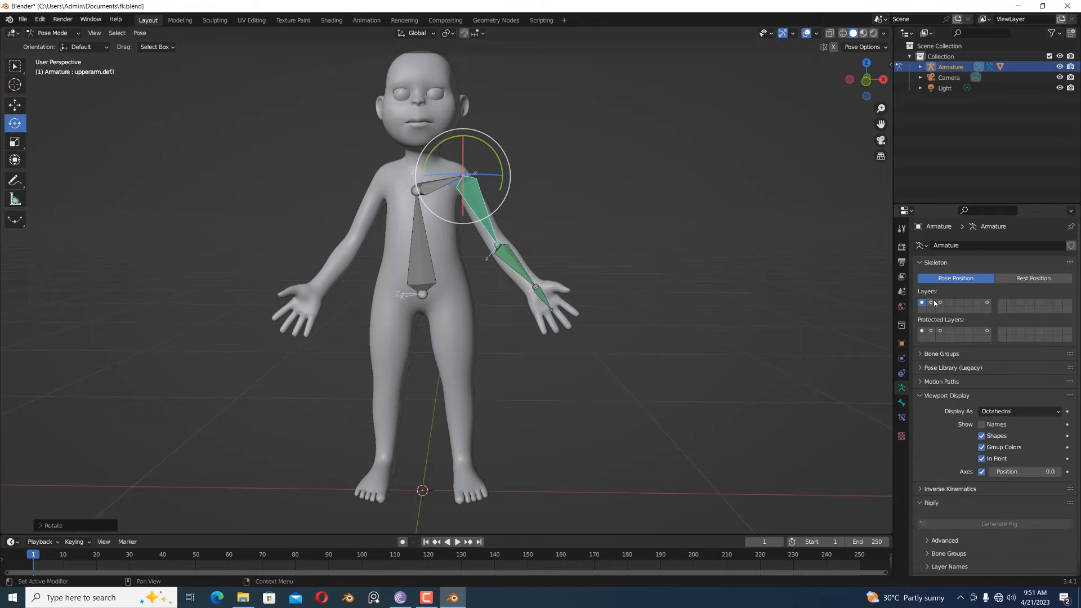
left_click(629, 203)
left_click(478, 196)
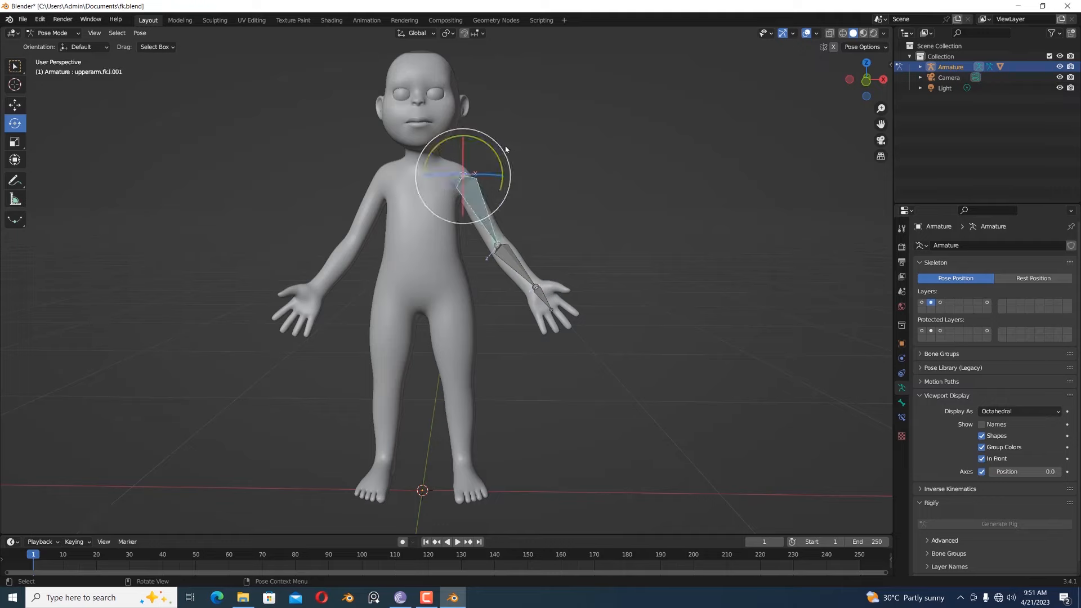
left_click_drag(500, 148, 478, 131)
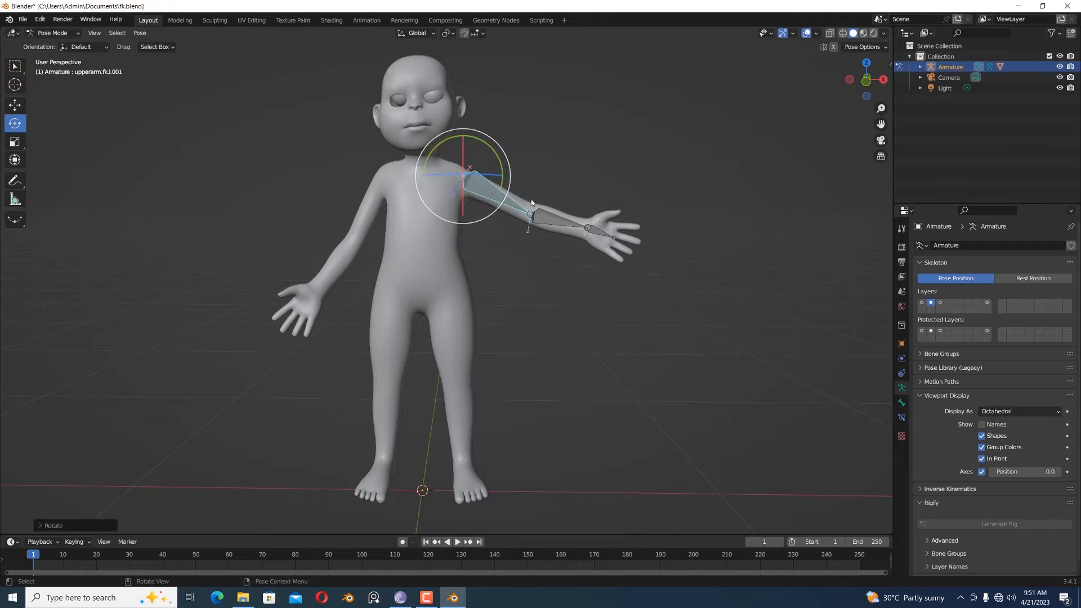
left_click(560, 222)
left_click_drag(529, 168, 554, 165)
left_click(601, 195)
left_click(512, 197)
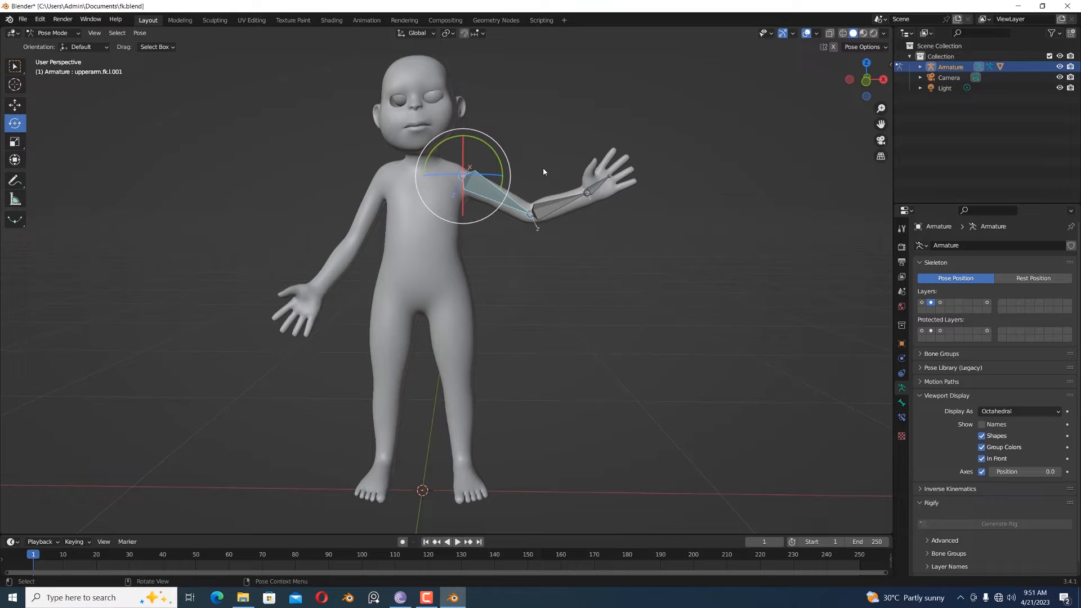
- Show the third bone layer and rename its hand bone as handarm.ik.l.002 in Edit Mode
left_click(940, 302)
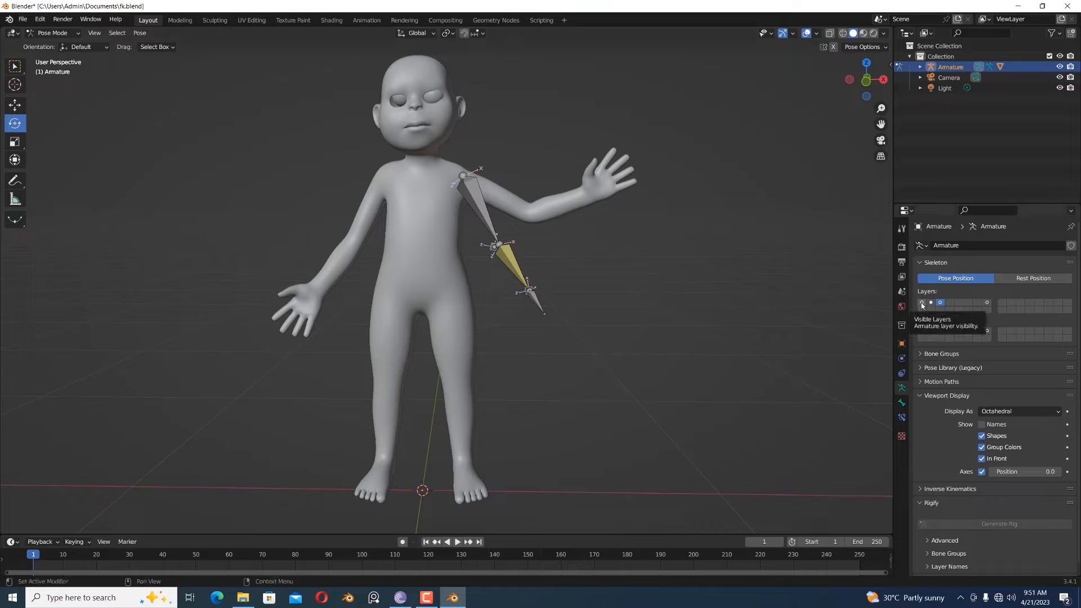
left_click(538, 305)
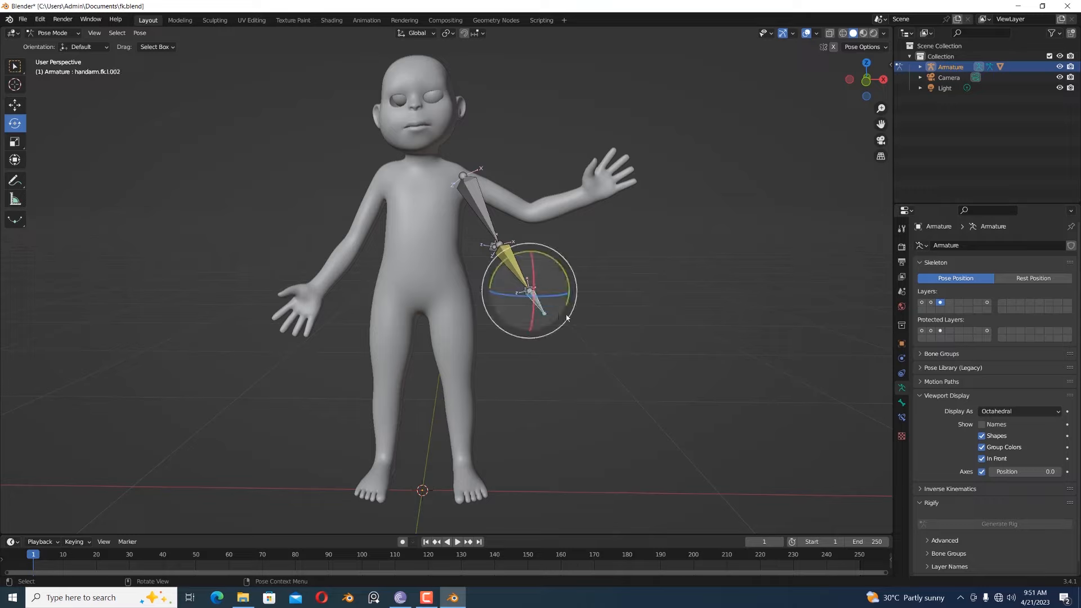
left_click(50, 34)
left_click(51, 56)
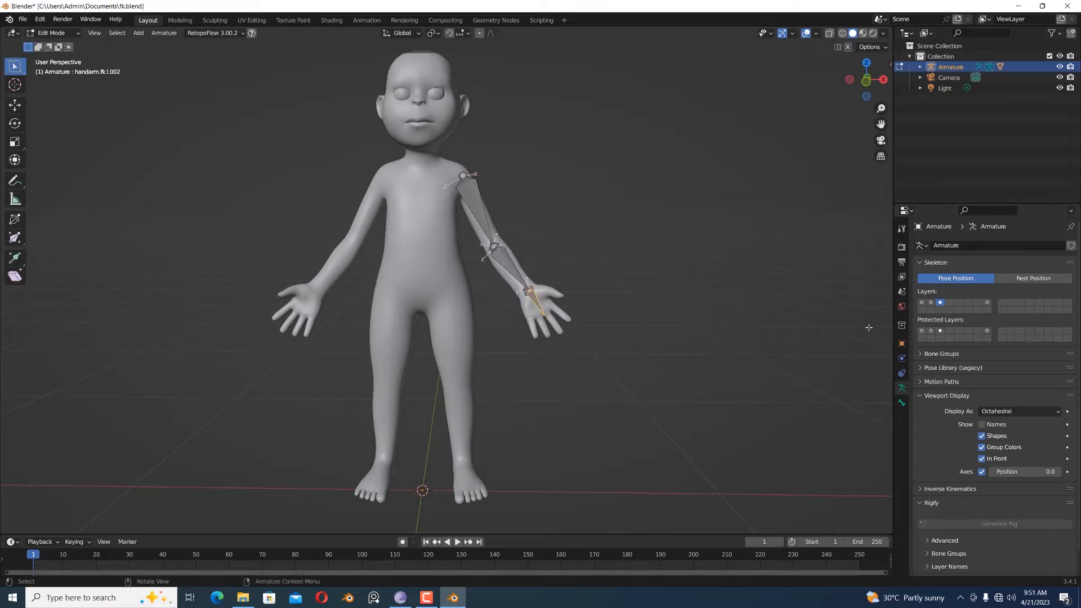
left_click(901, 403)
left_click(968, 246)
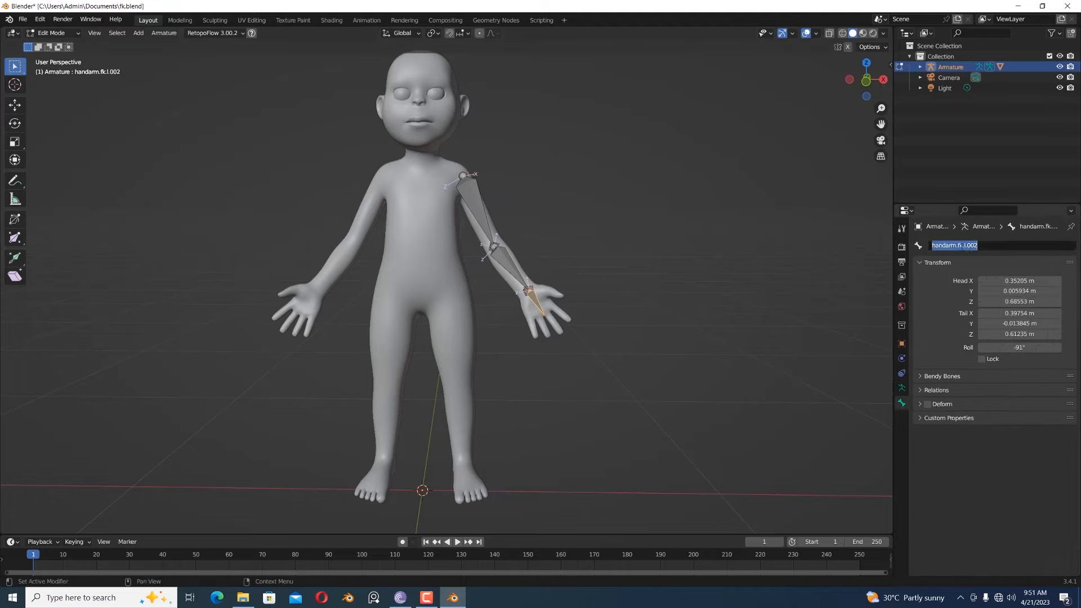
left_click(959, 245)
key("Left")
key("Delete")
type("i")
key("Return")
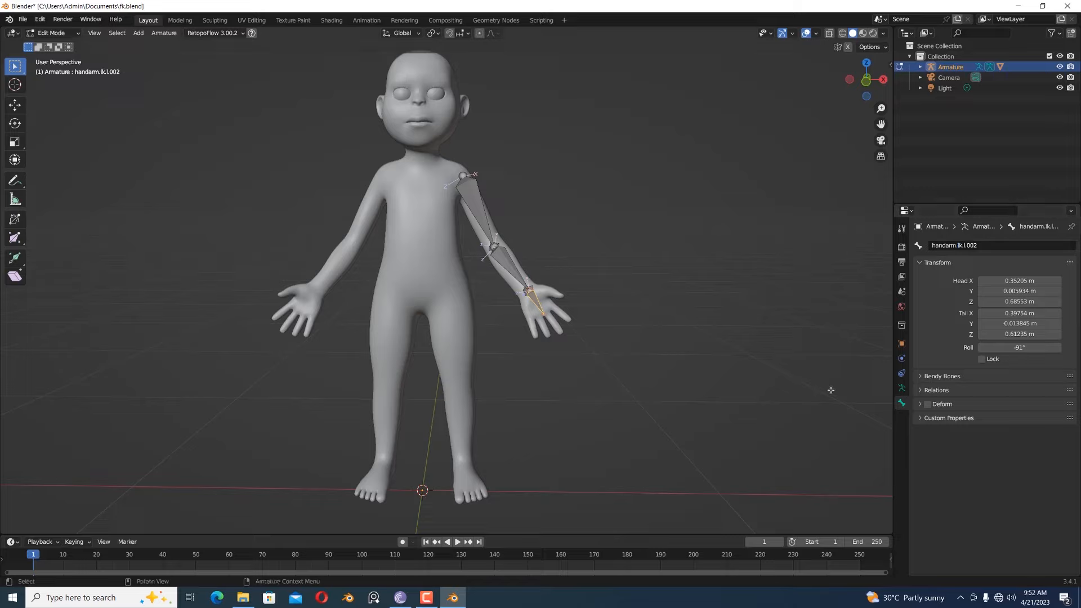
- Return the armature to Pose Mode and select the upper arm bone on the third bone layer
left_click(64, 31)
left_click(65, 43)
left_click(902, 389)
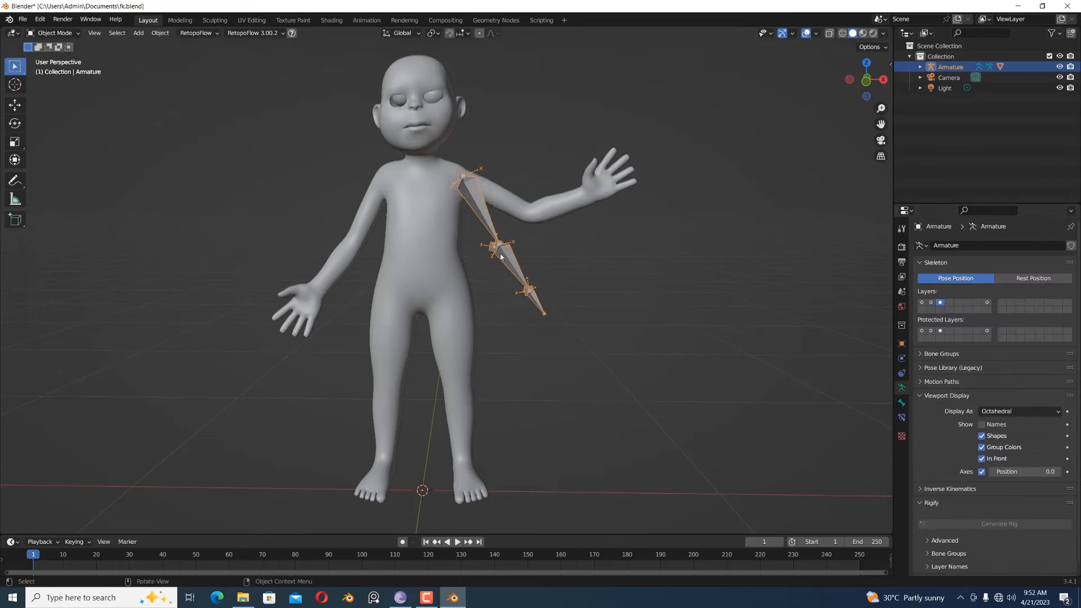
left_click(62, 32)
left_click(59, 68)
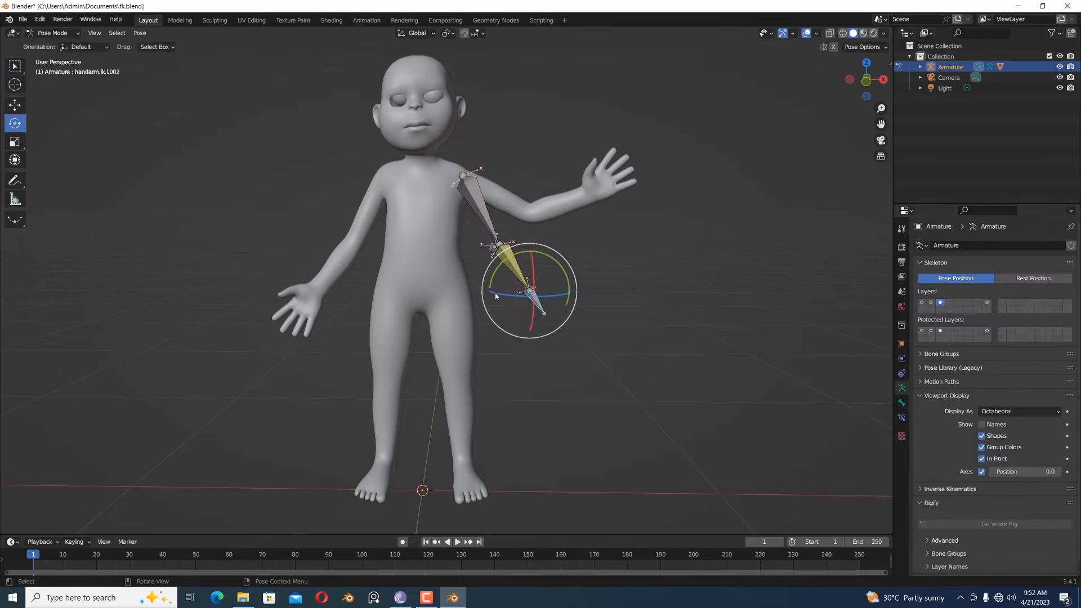
left_click(489, 214)
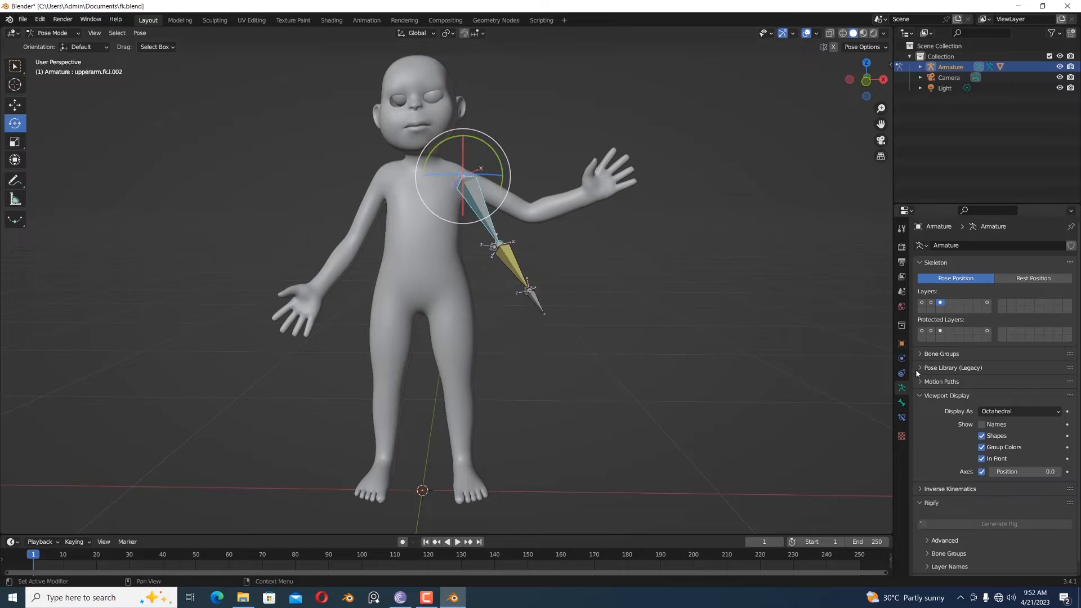
- On the first bone layer, rename the upper arm deform bone's Copy Rotation constraint as fk
left_click(921, 303)
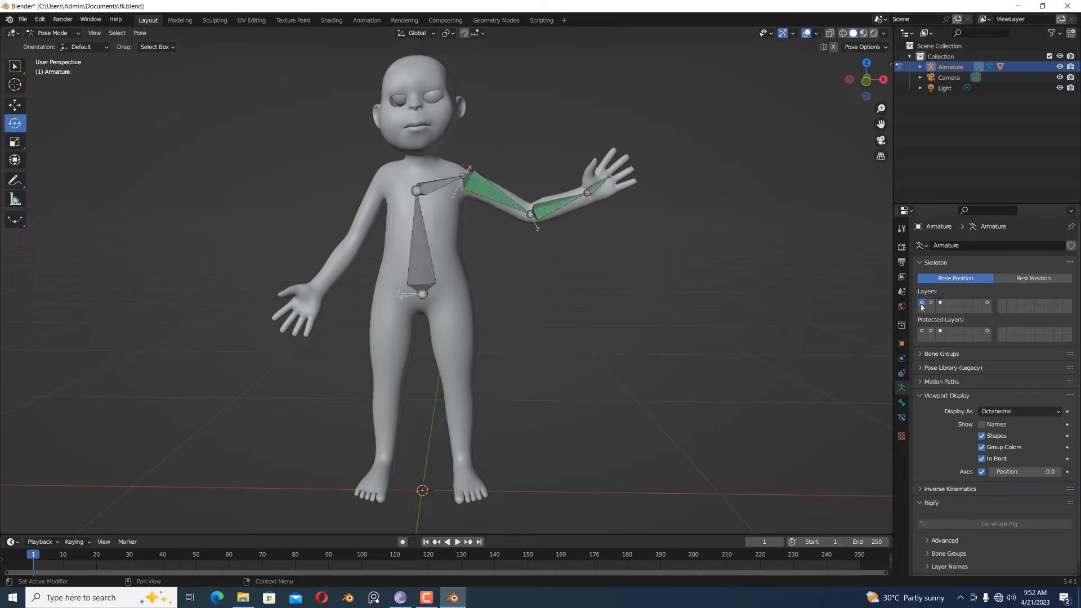
left_click(486, 188)
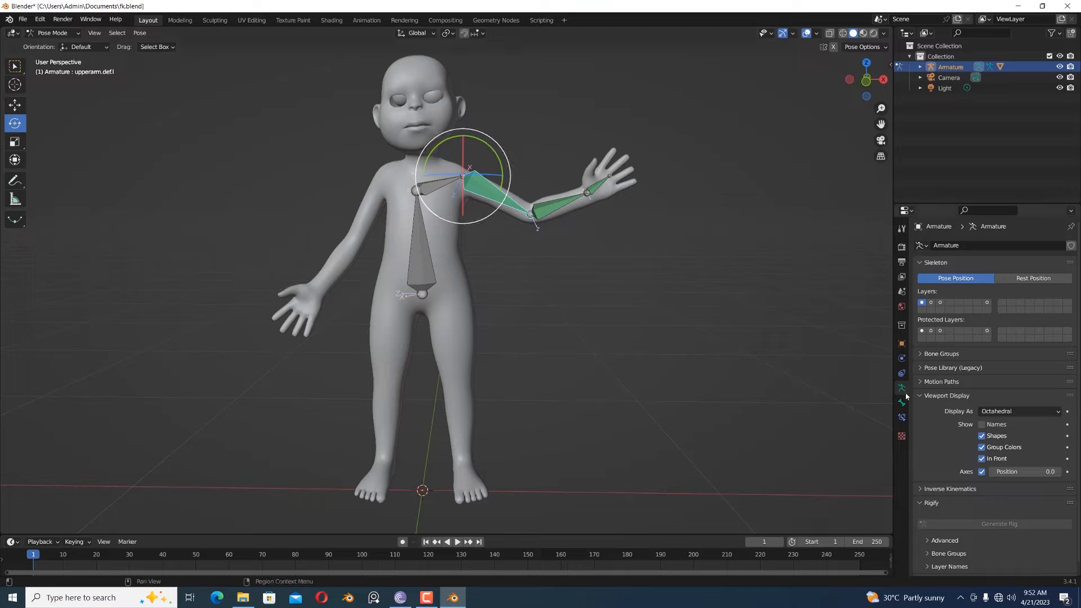
left_click(902, 417)
double_click(964, 263)
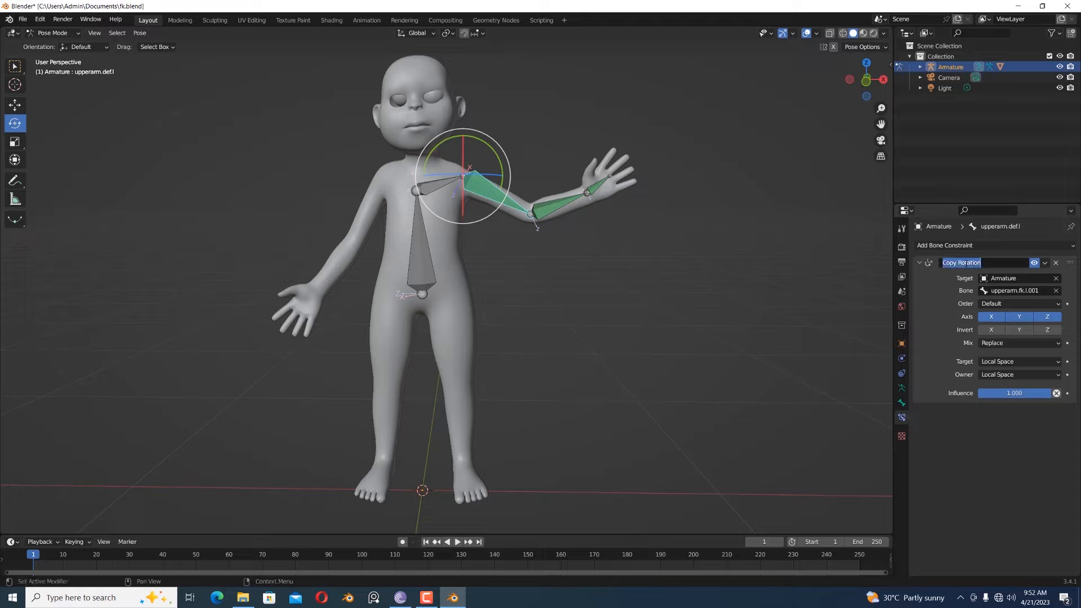
type("fk")
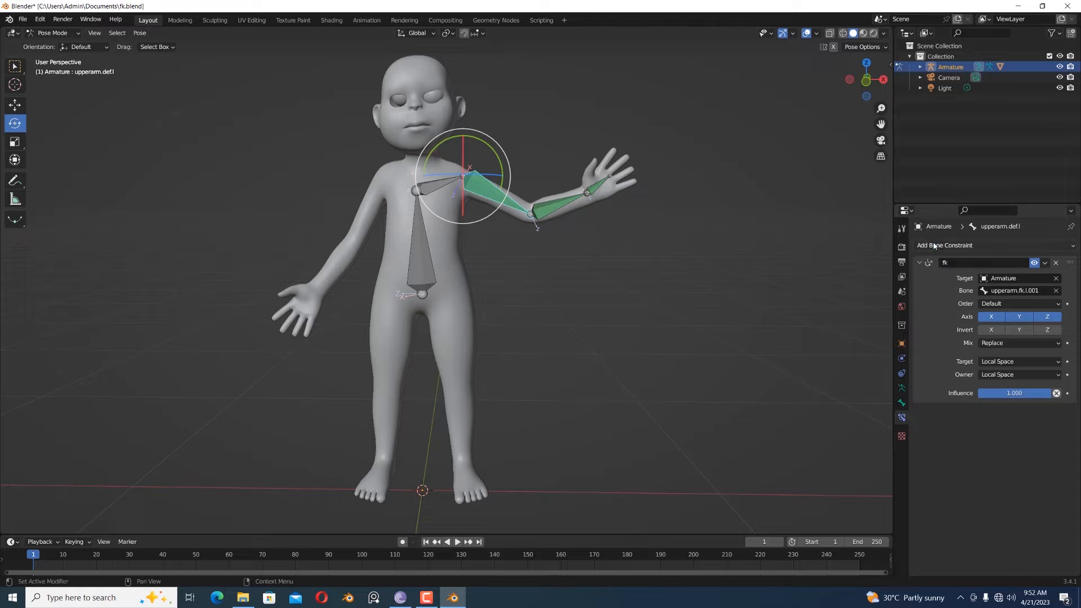
- Add a second Copy Rotation constraint to the upper arm deform bone, with the Armature as its target
left_click(950, 246)
left_click(888, 286)
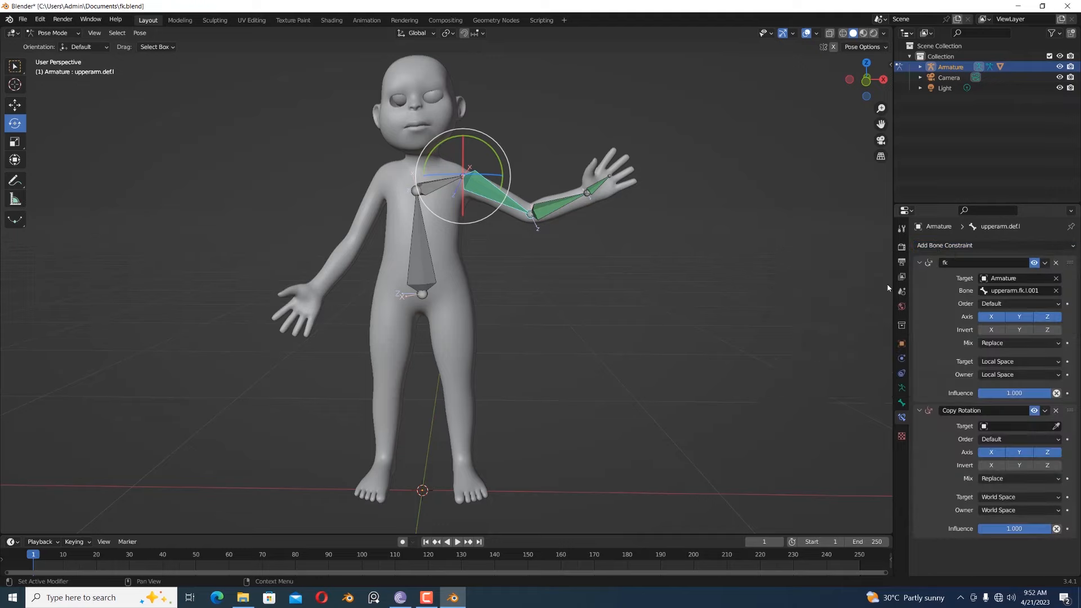
left_click(1018, 427)
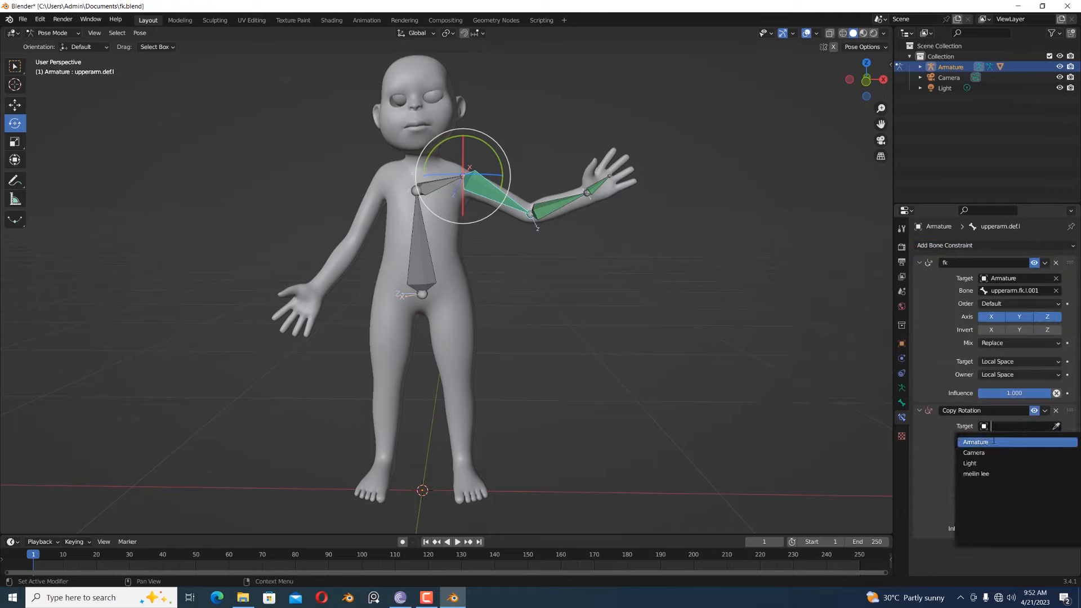
left_click(1025, 442)
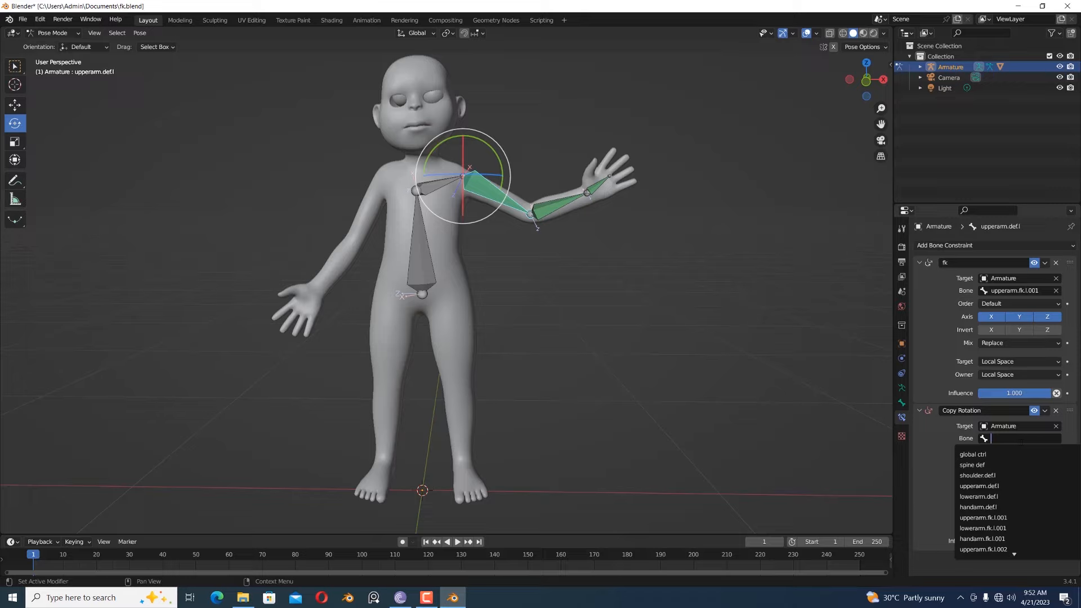
type("u")
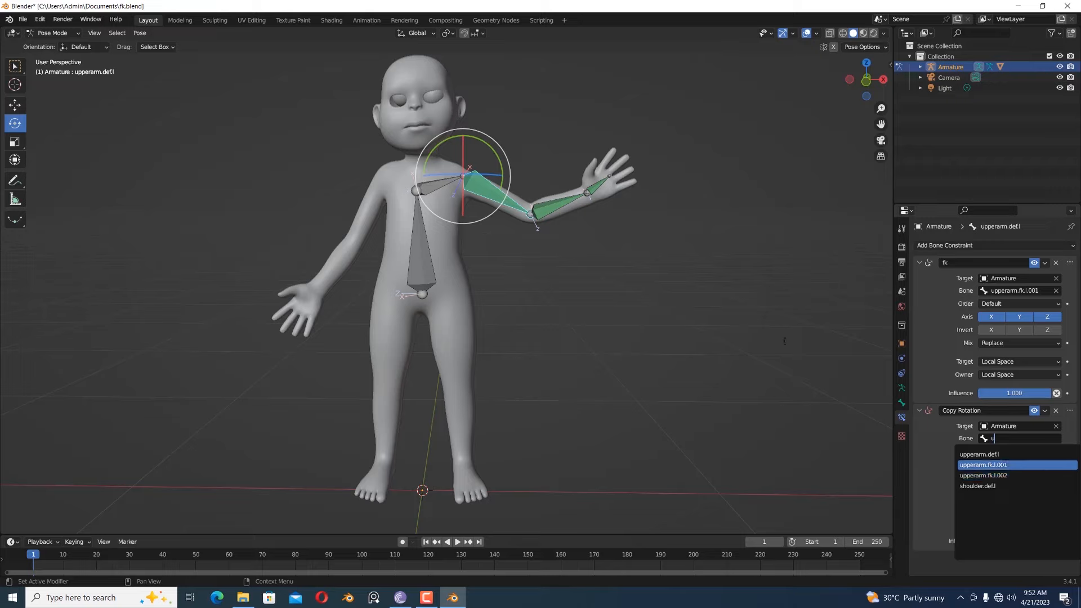
- In Edit Mode, rename the upper arm bone on the third bone layer as upperarm.ik.l.002
left_click(53, 33)
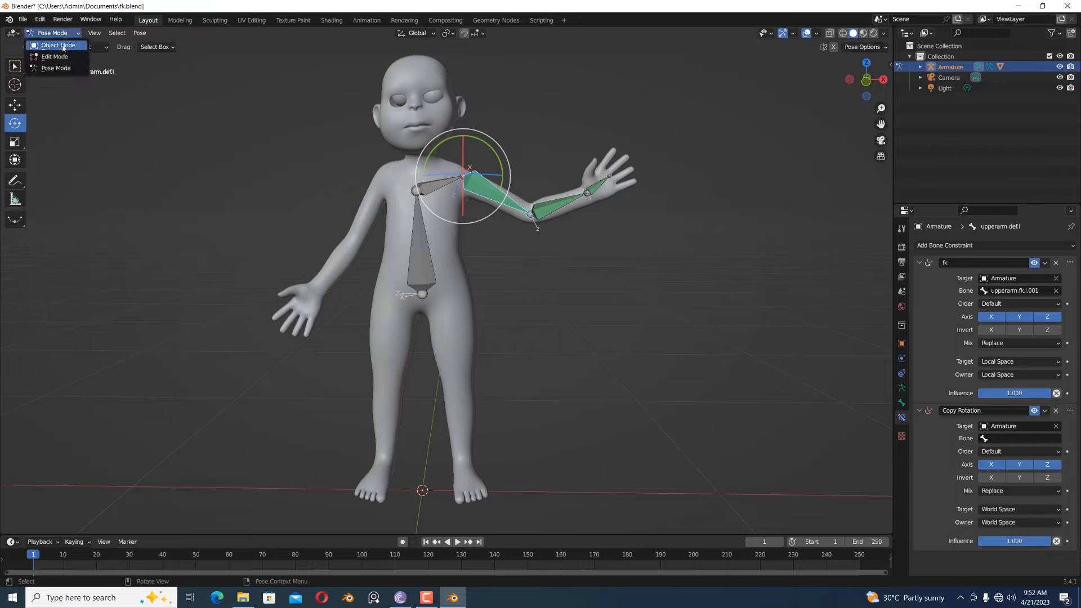
left_click(63, 57)
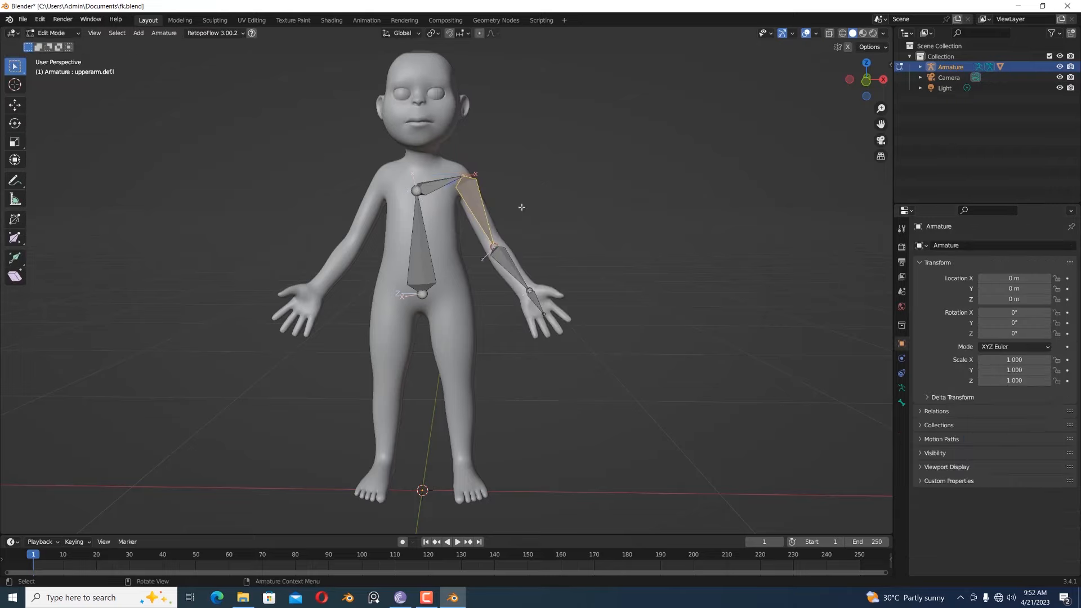
left_click(901, 388)
left_click(940, 302)
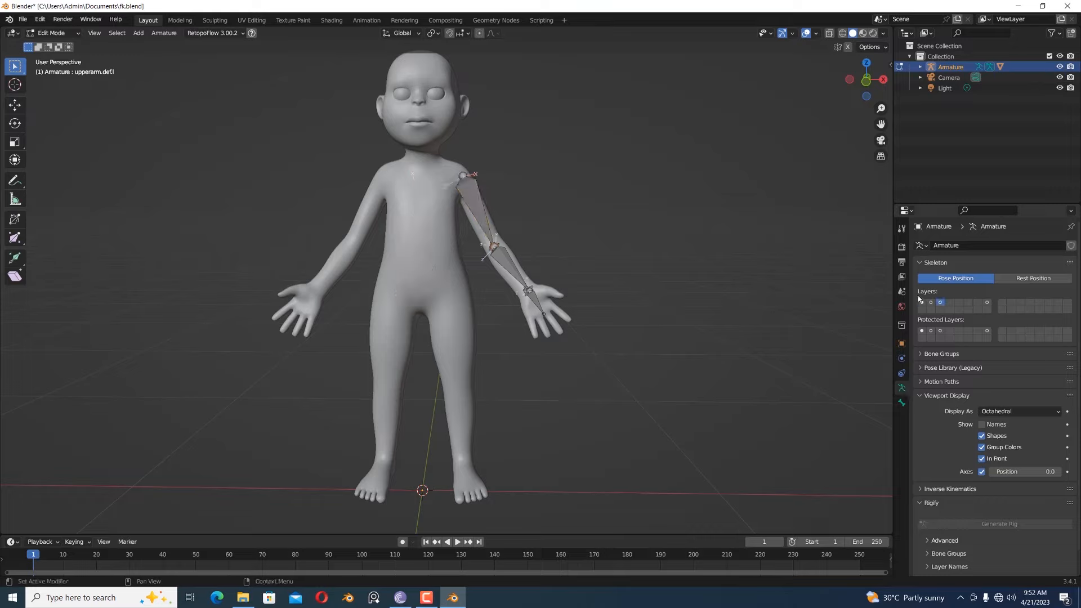
left_click(483, 210)
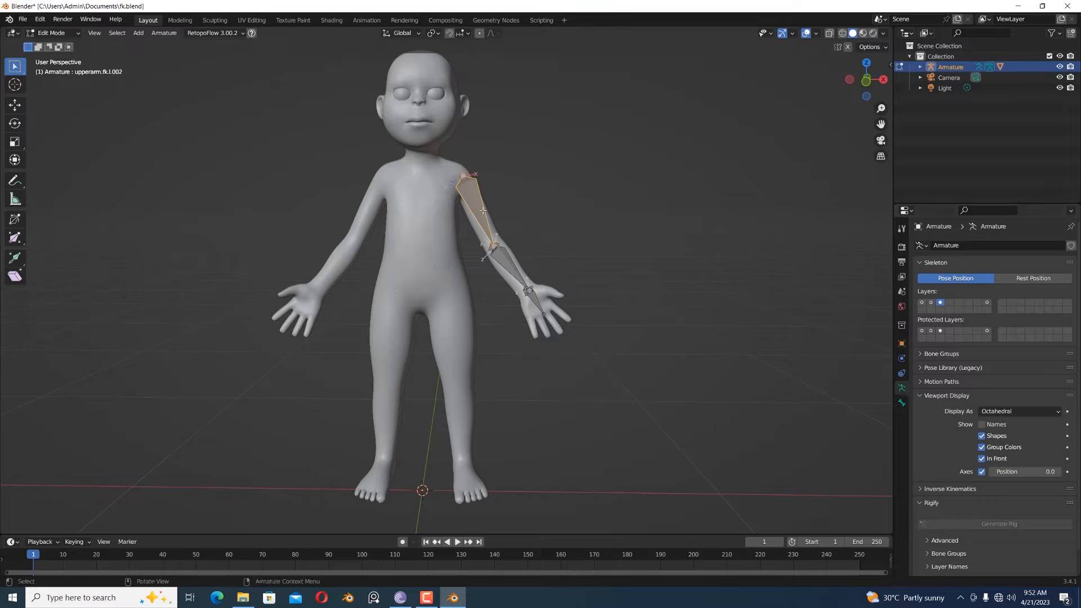
left_click(902, 403)
left_click(961, 245)
left_click(961, 245)
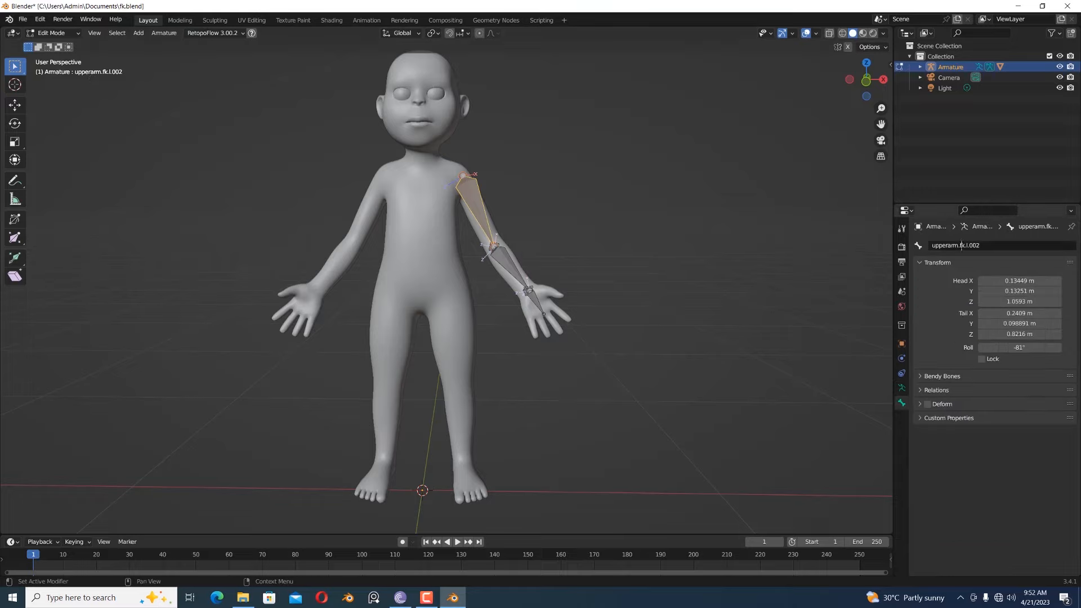
key("Delete")
type("i")
key("Return")
- Rename the forearm bone on the third bone layer as lowerarm.ik.l.002 and return the armature to Pose Mode
left_click(522, 274)
left_click(965, 245)
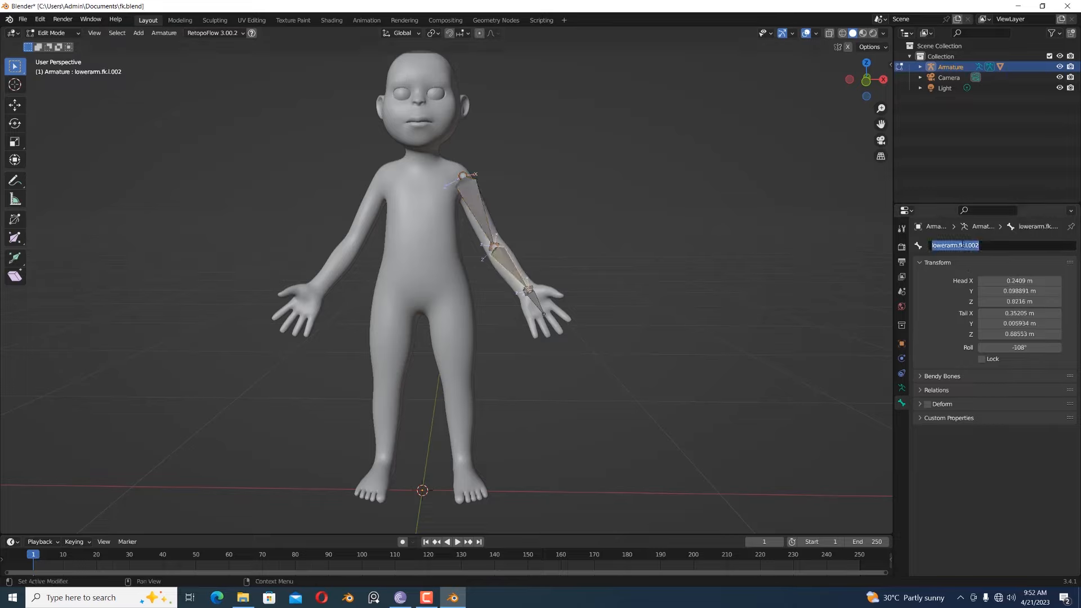
left_click(959, 246)
key("Delete")
type("i")
key("Return")
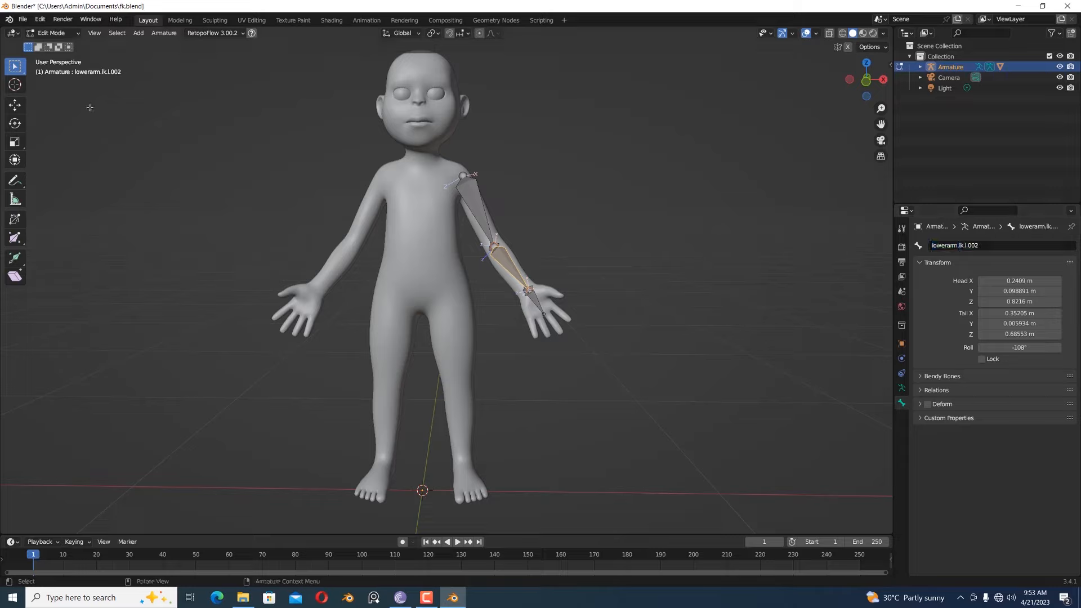
left_click(52, 33)
left_click(57, 68)
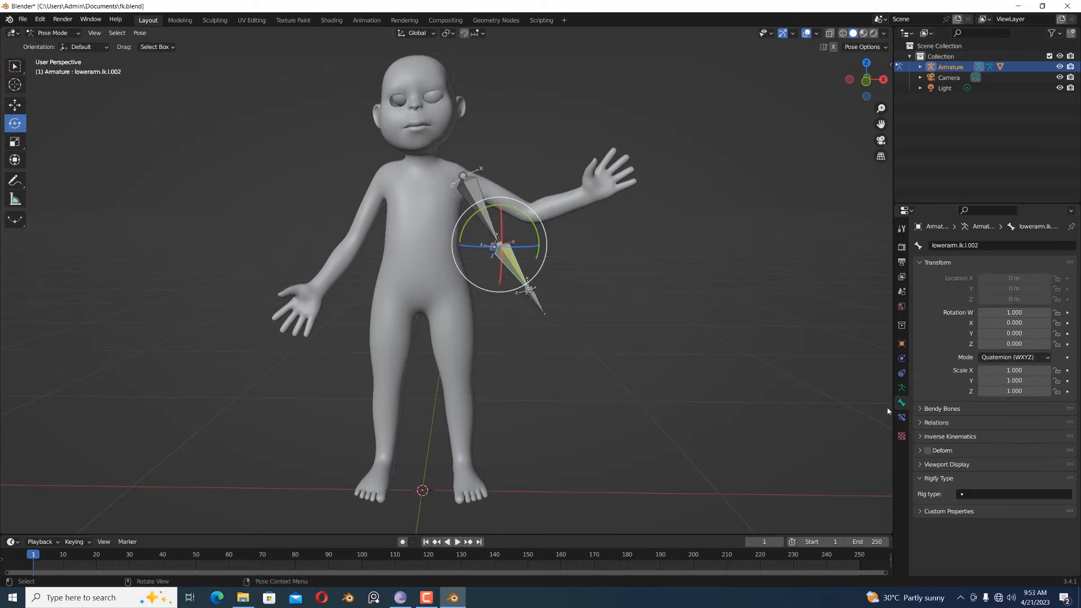
- On the first bone layer, set upperarm.ik.l.002 as the target bone of the upper arm deform bone's second Copy Rotation constraint
left_click(901, 388)
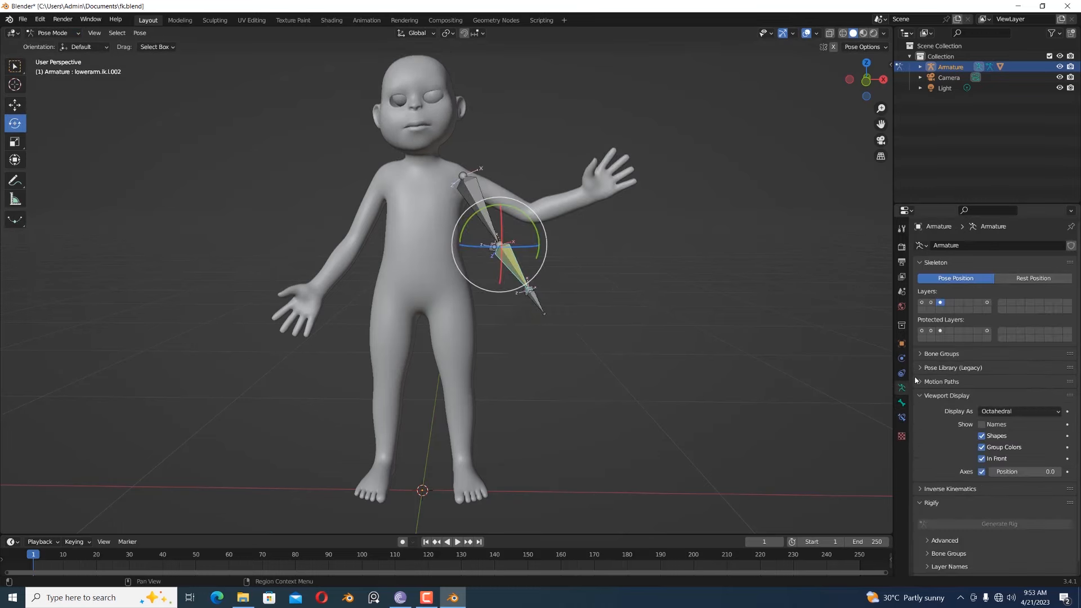
left_click(921, 302)
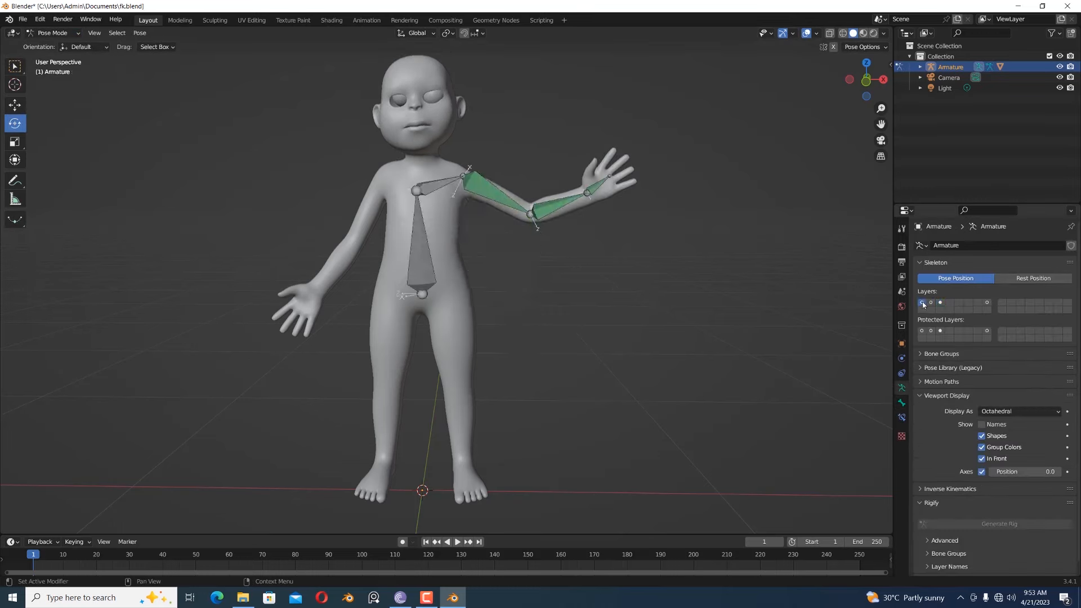
left_click(498, 197)
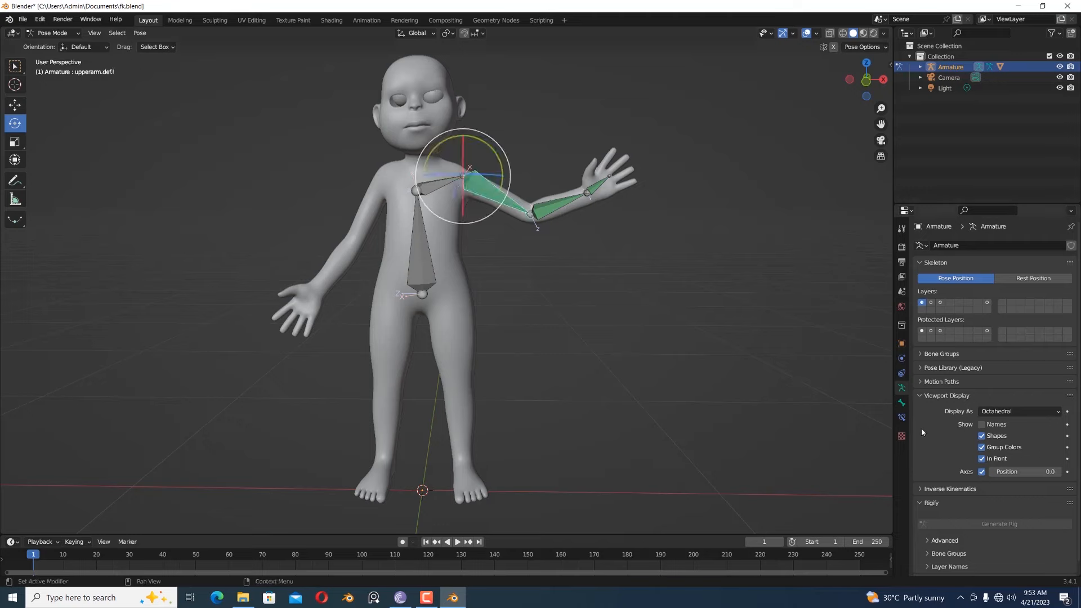
left_click(902, 417)
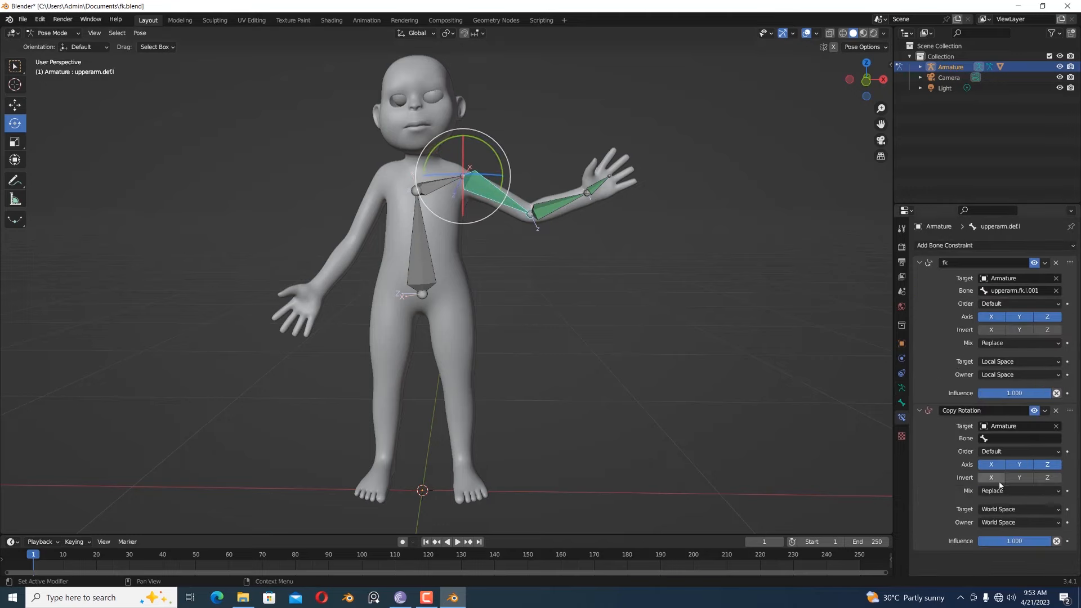
left_click(1005, 438)
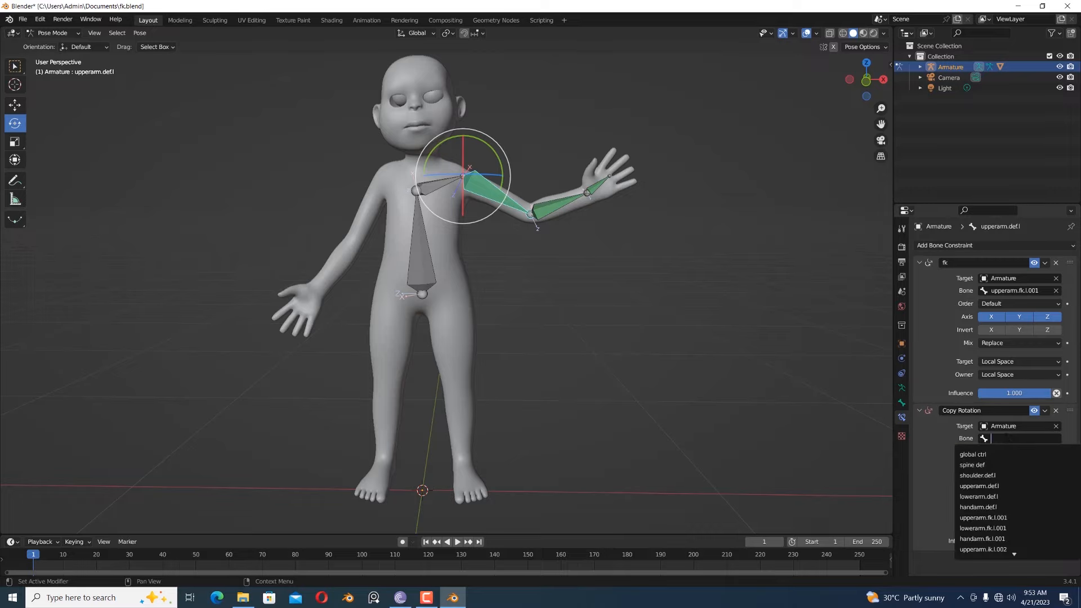
type("upperam.ik.l.002")
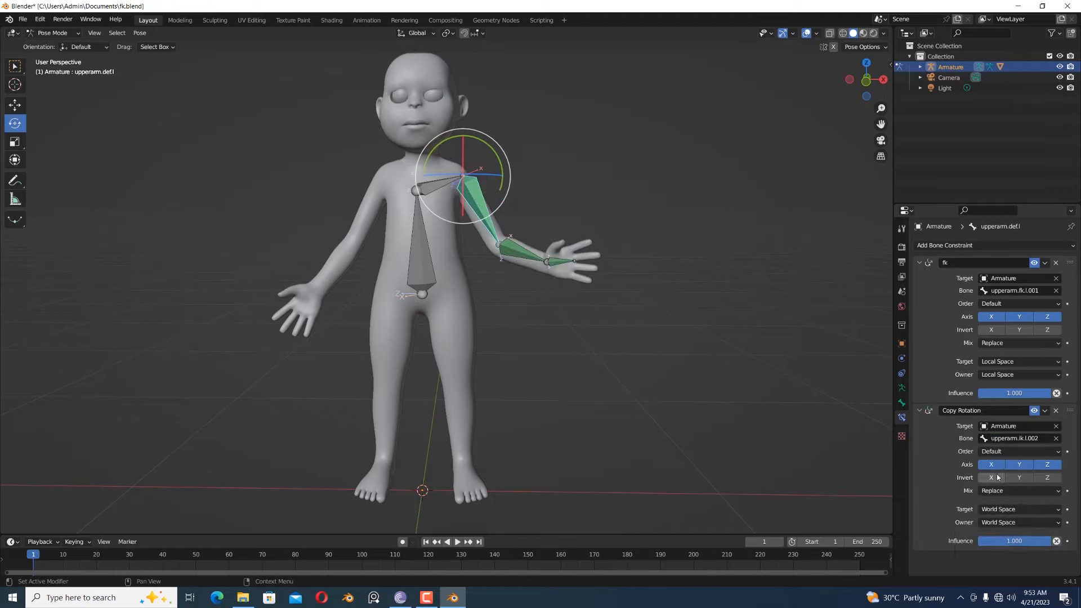
left_click(1005, 475)
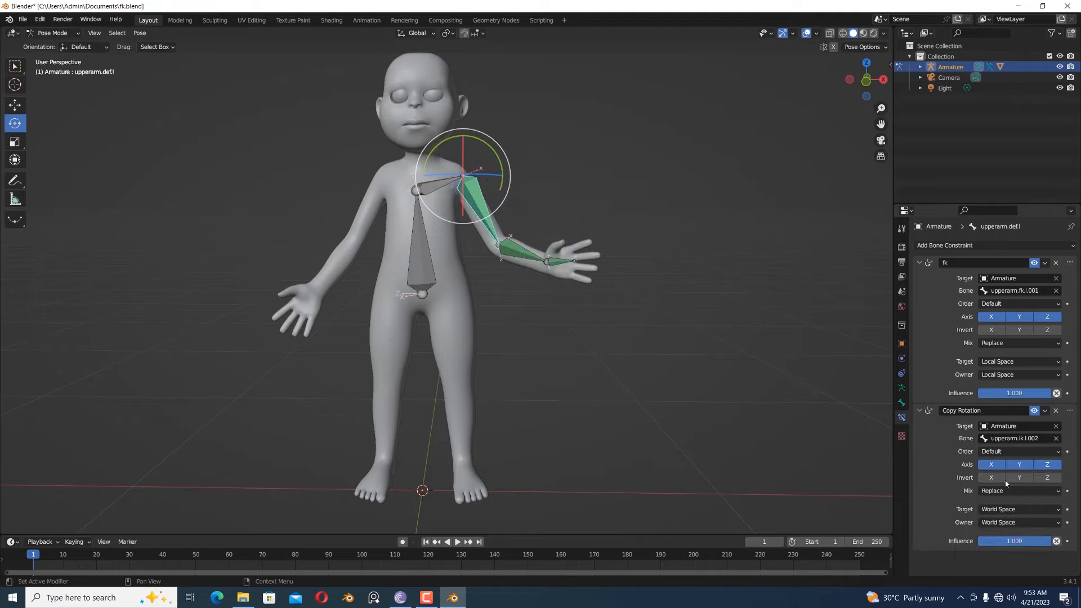
- Set the target and owner spaces of the upper arm's second Copy Rotation constraint to Local Space
left_click(1019, 510)
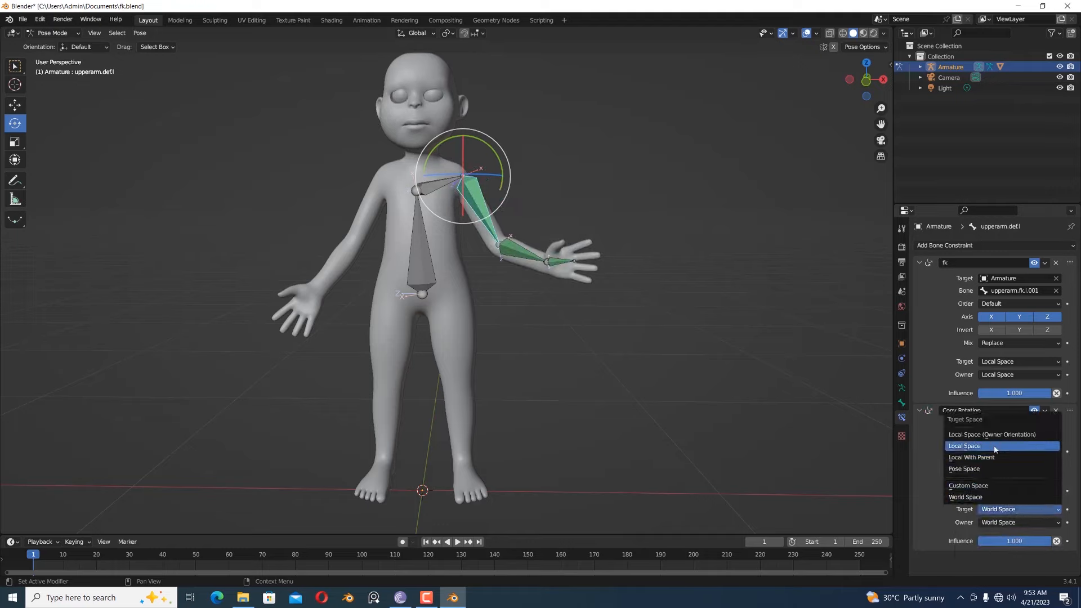
left_click(993, 457)
left_click(1019, 522)
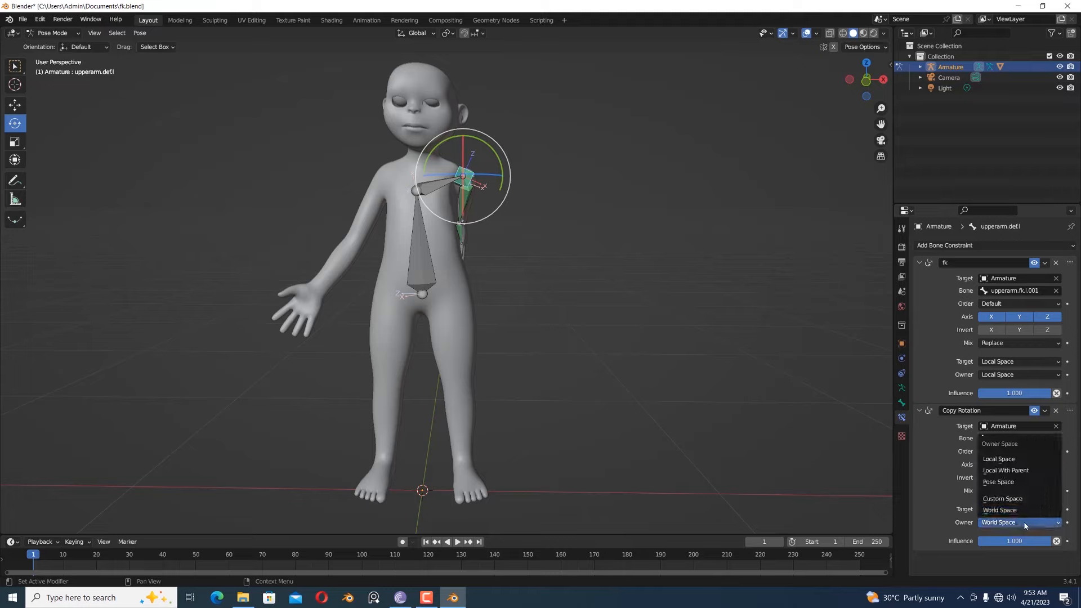
left_click(1000, 459)
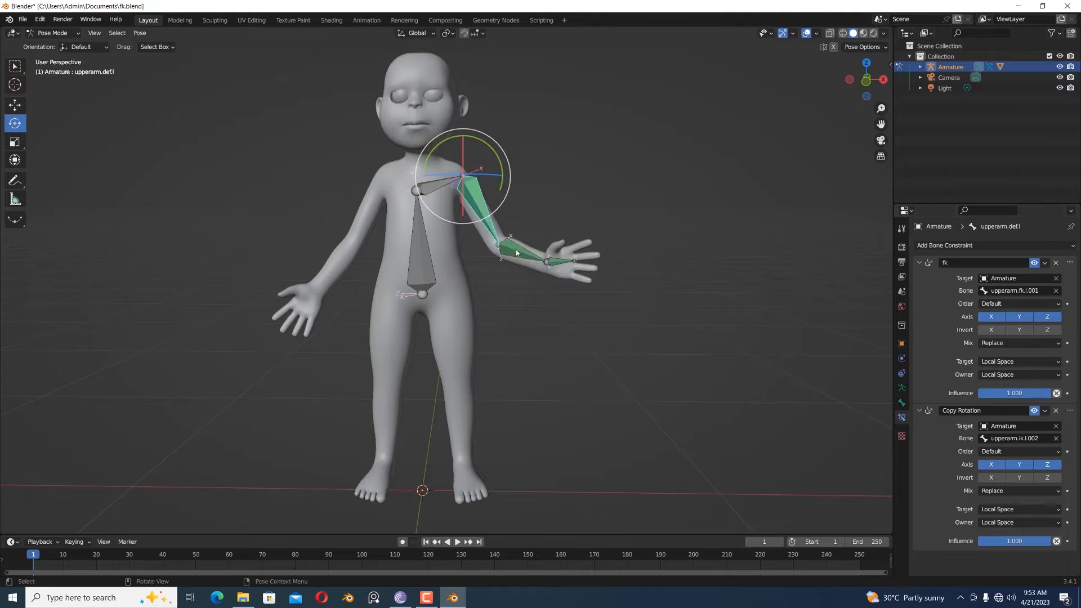
- Rename the upper arm deform bone's second Copy Rotation constraint as ik
left_click(498, 207)
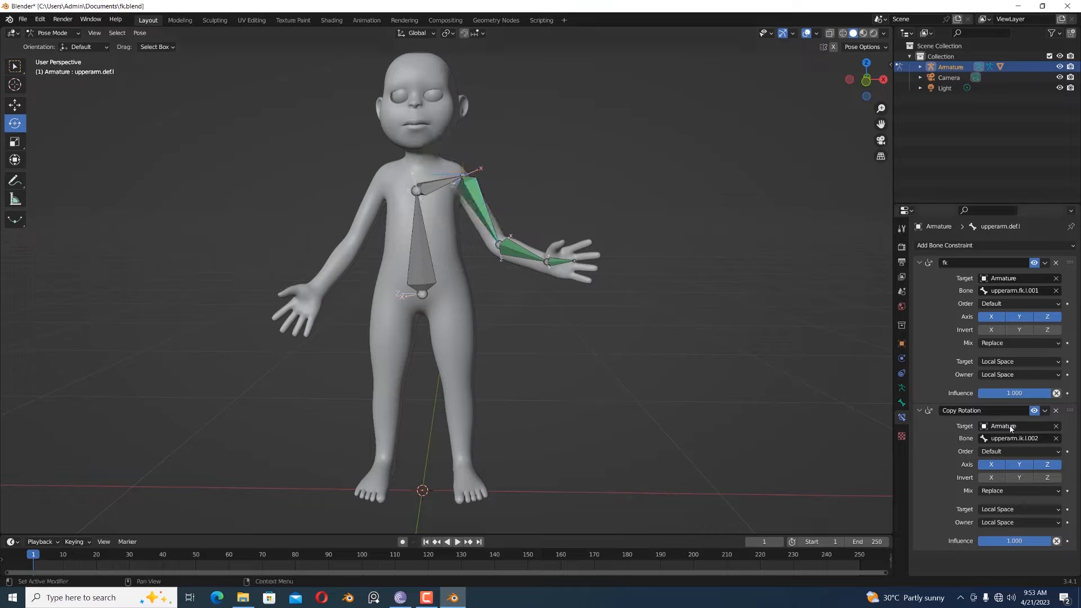
left_click(989, 413)
type("ik")
- Add a second Copy Rotation constraint to the forearm deform bone, targeting the Armature's lowerarm.ik.l.002 bone
left_click(531, 256)
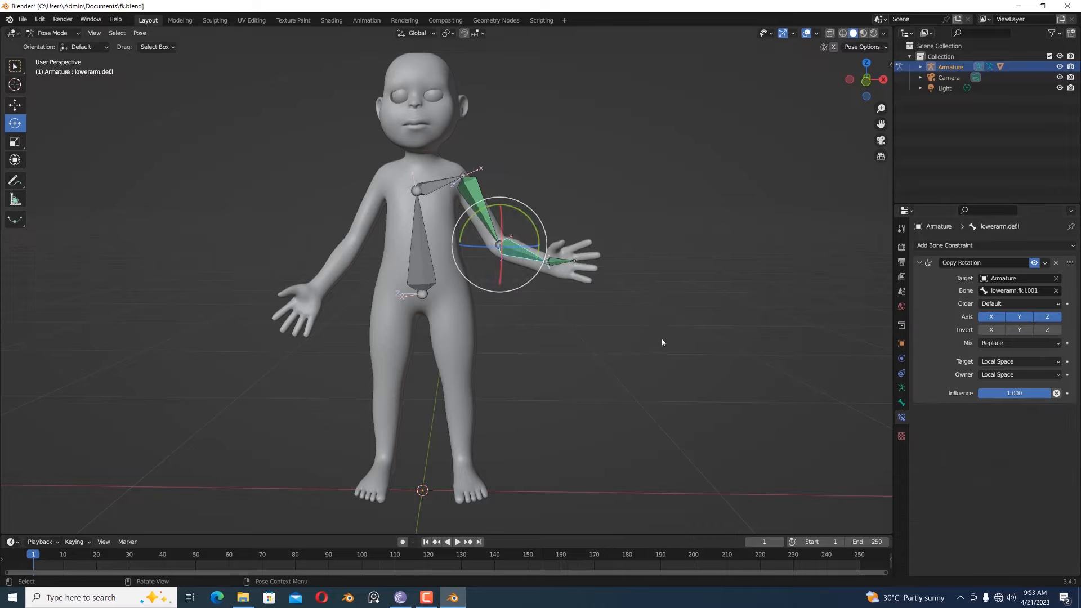
left_click(977, 245)
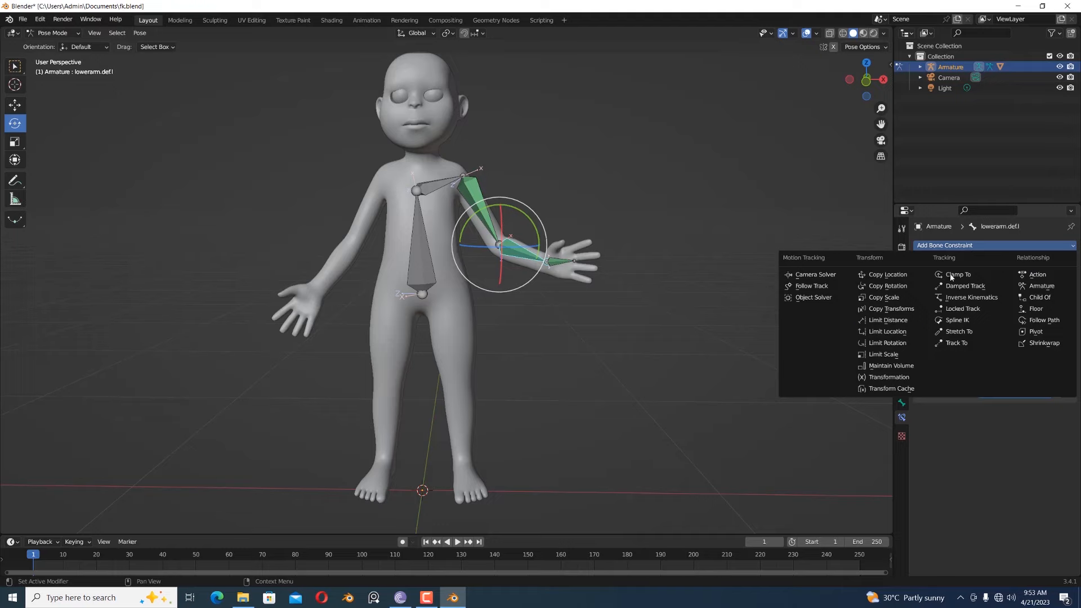
left_click(901, 286)
left_click(999, 427)
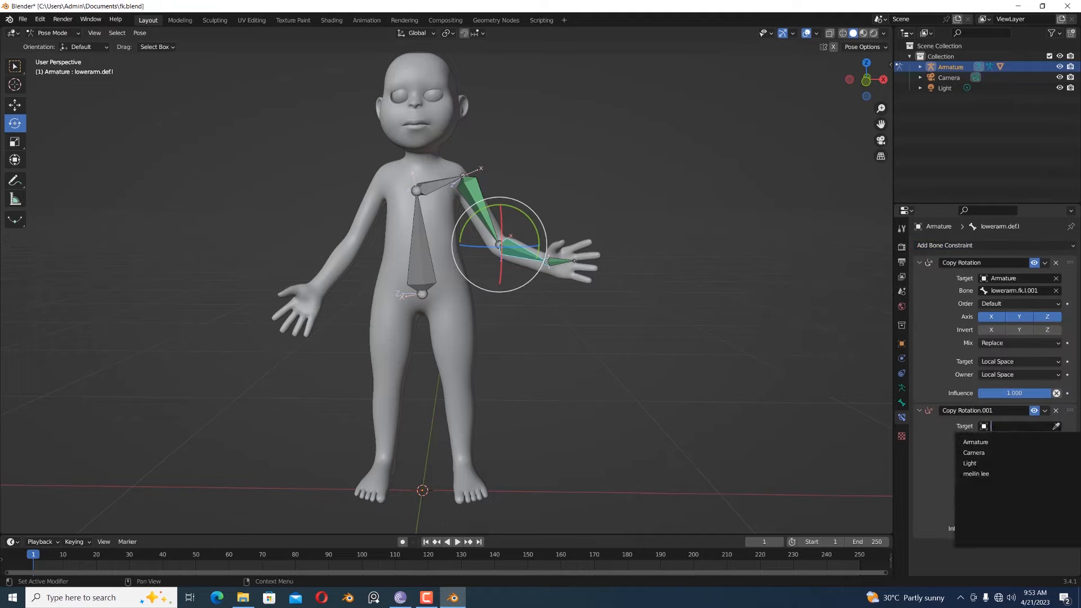
left_click(993, 441)
left_click(1013, 438)
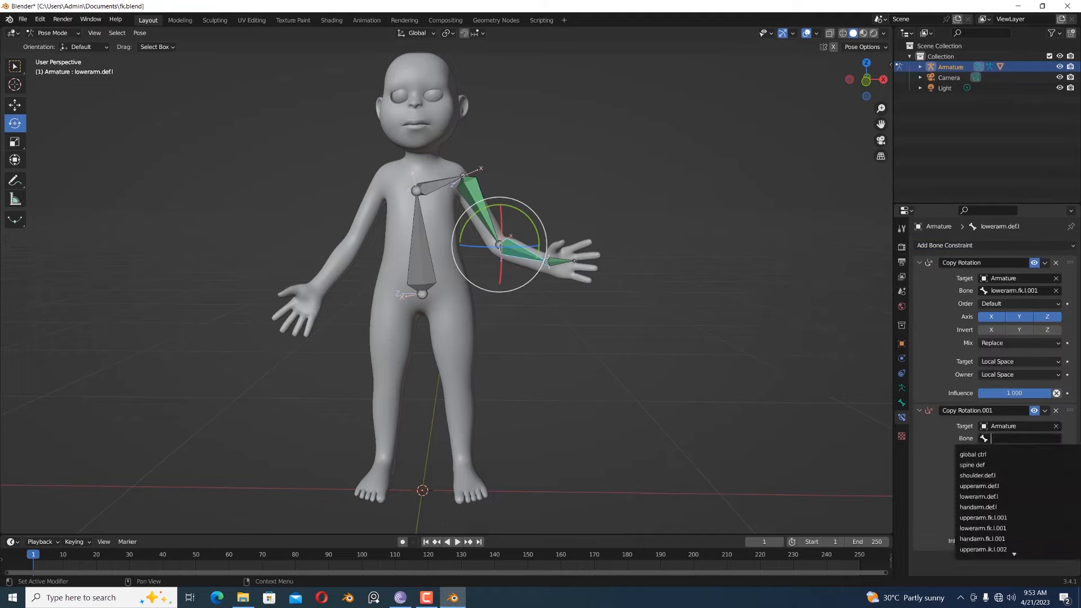
type("lo")
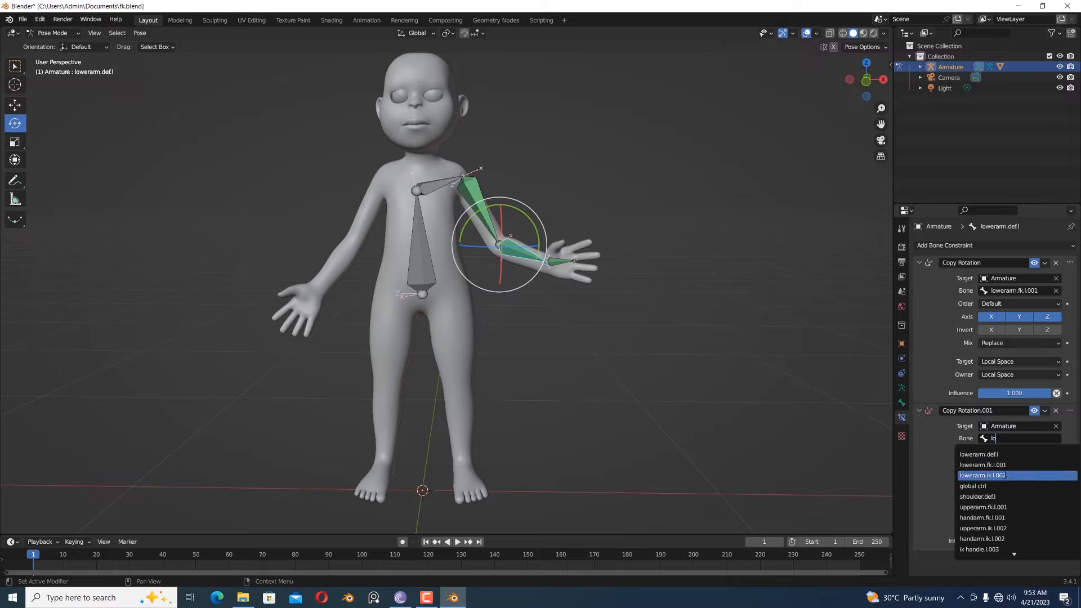
left_click(1007, 475)
- Set the target and owner spaces of the forearm's second Copy Rotation constraint to Local Space
left_click(1007, 509)
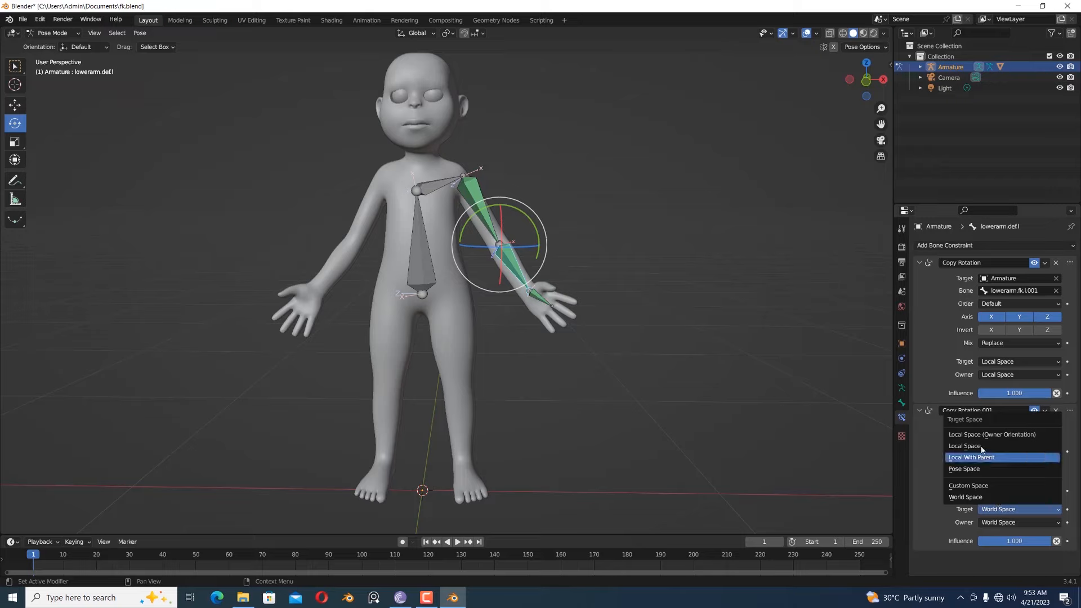
left_click(981, 446)
left_click(1002, 522)
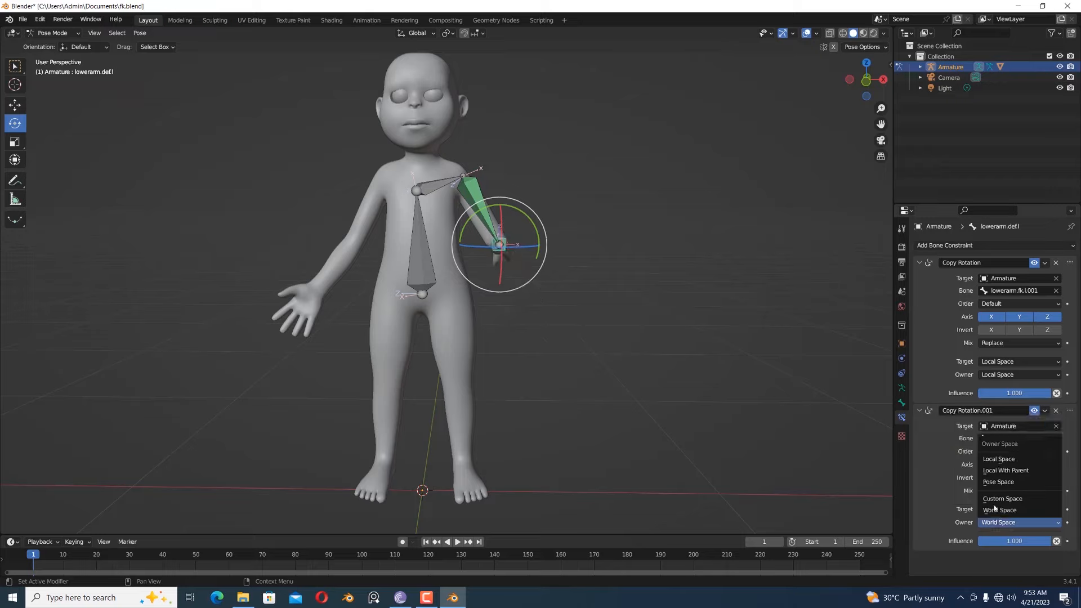
left_click(1002, 460)
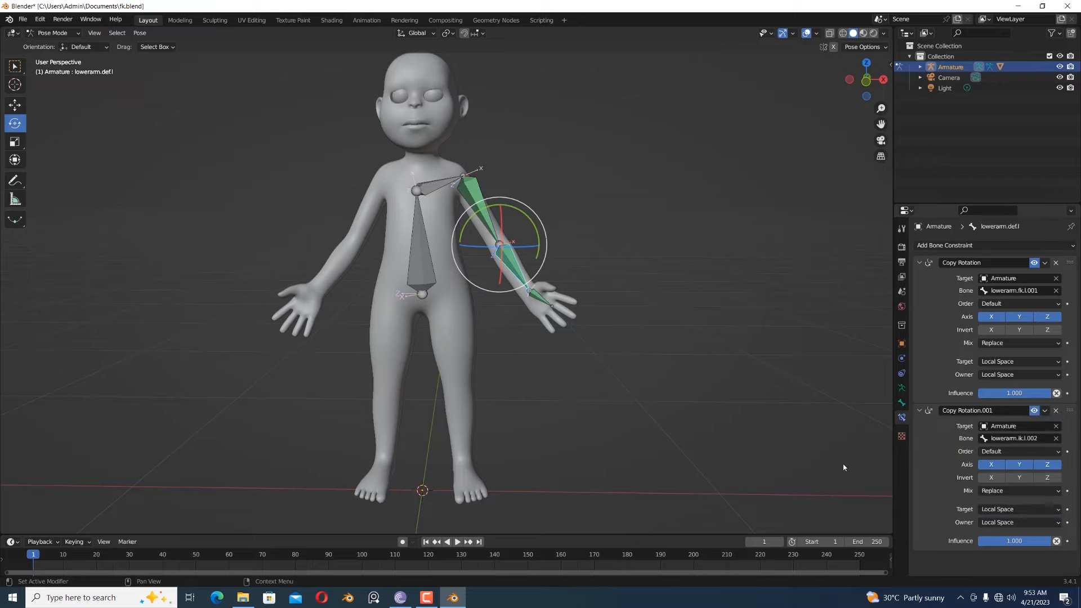
- Add a second Copy Rotation constraint to the hand deform bone, targeting the Armature's handarm.ik.l.002 bone
left_click(539, 299)
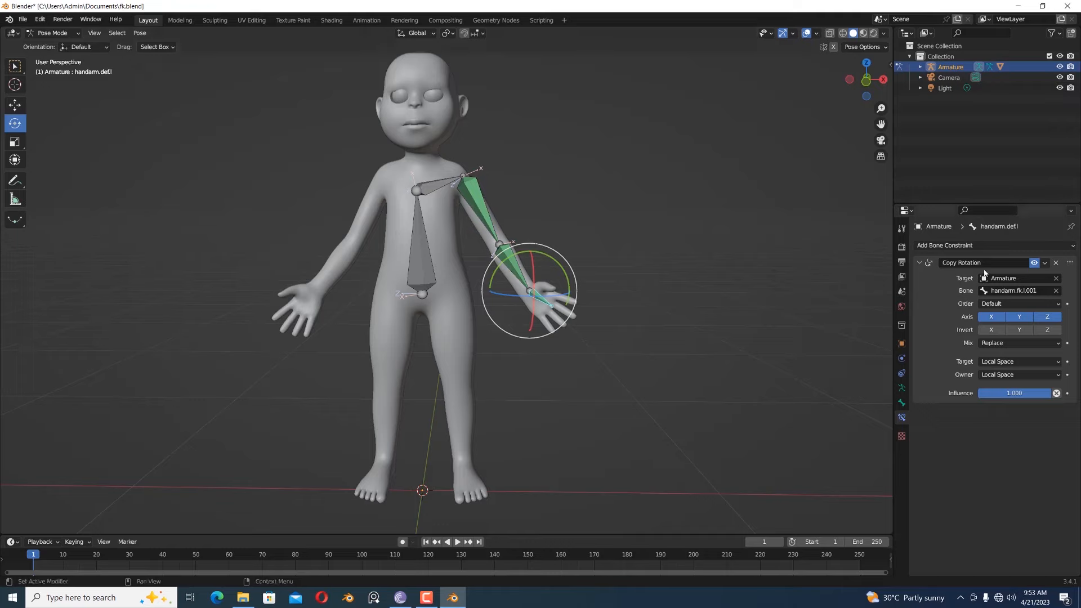
left_click(980, 248)
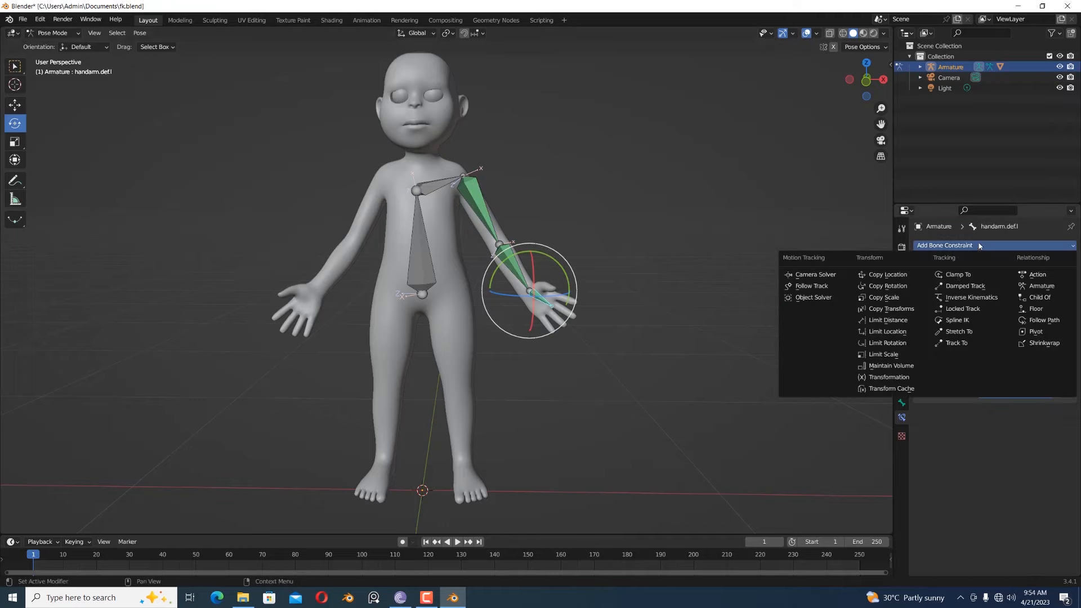
left_click(889, 286)
left_click(989, 430)
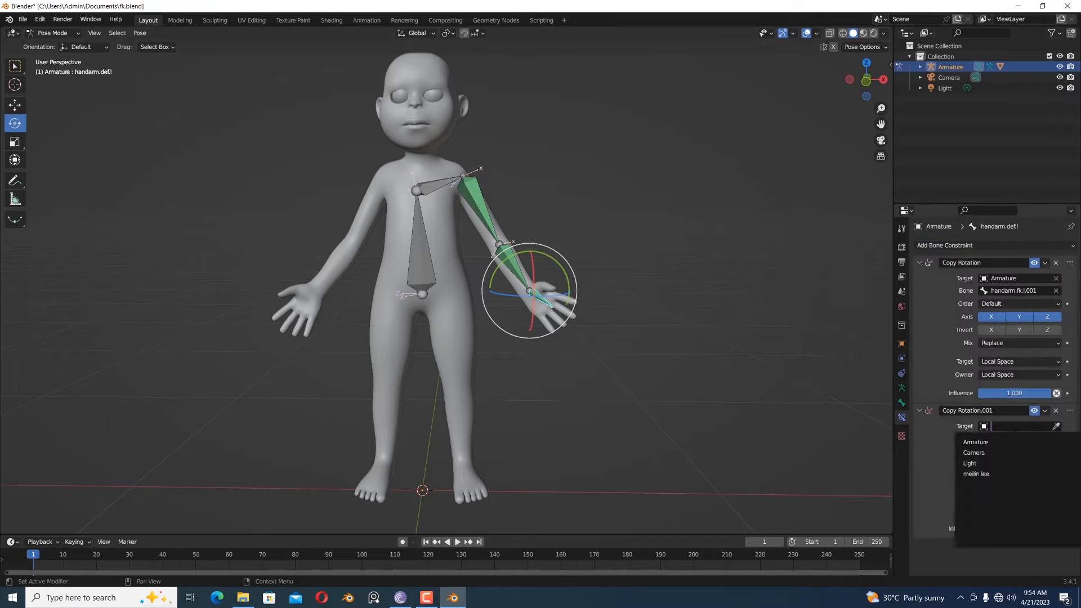
left_click(994, 442)
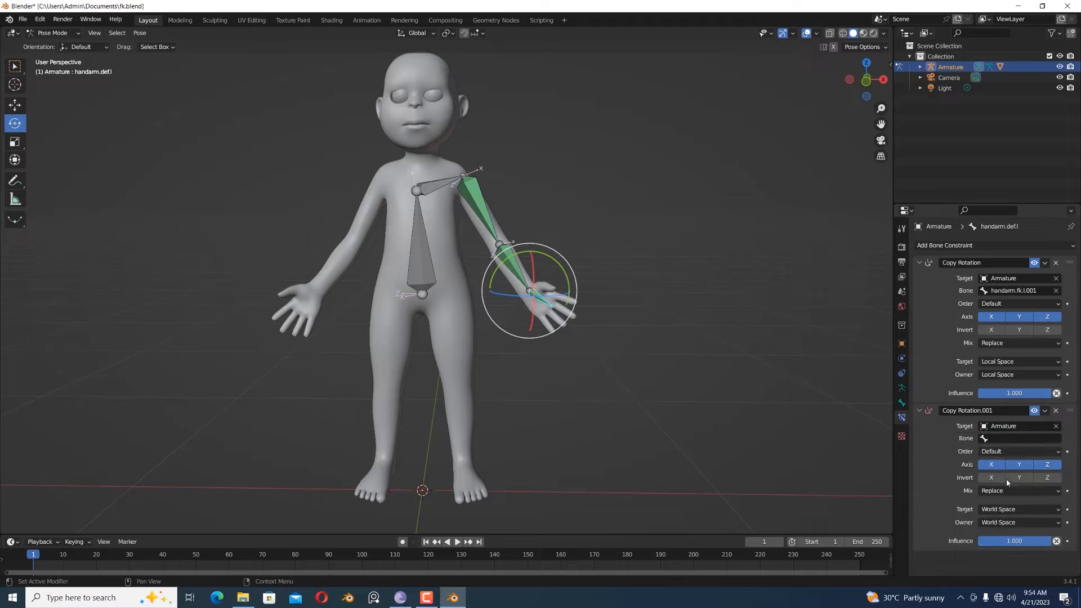
left_click(1008, 439)
scroll(988, 455, "down", 3)
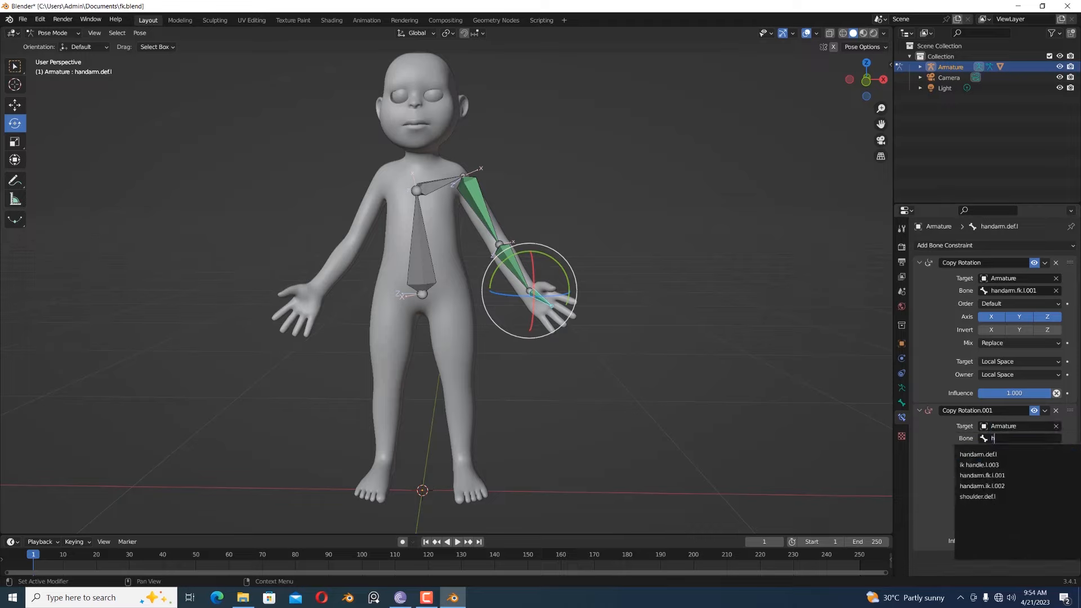
left_click(990, 486)
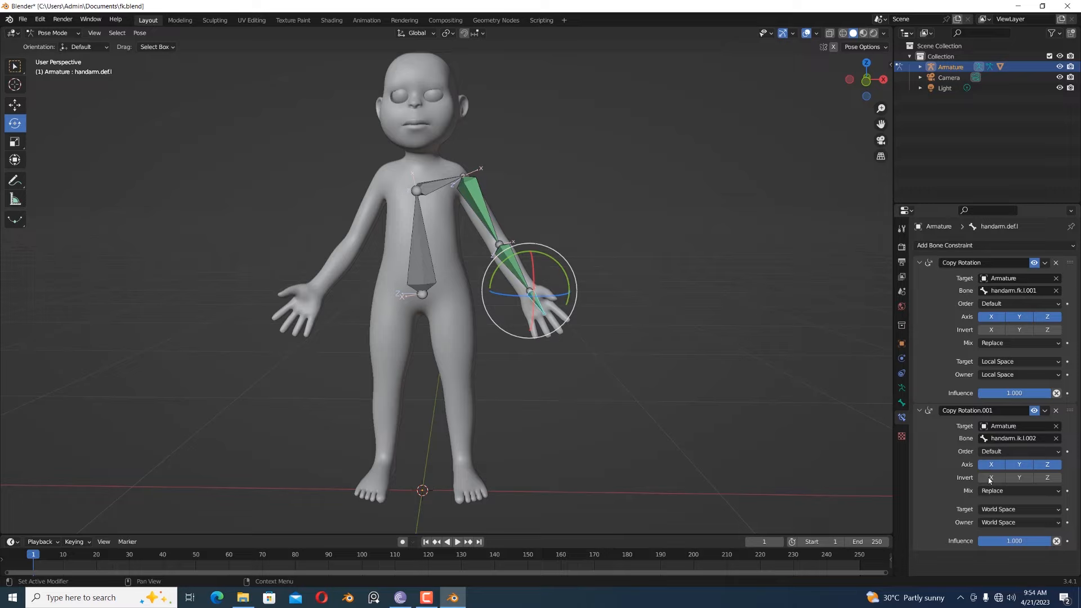
- Set the target and owner spaces of the hand's second Copy Rotation constraint to Local Space
left_click(998, 509)
left_click(991, 445)
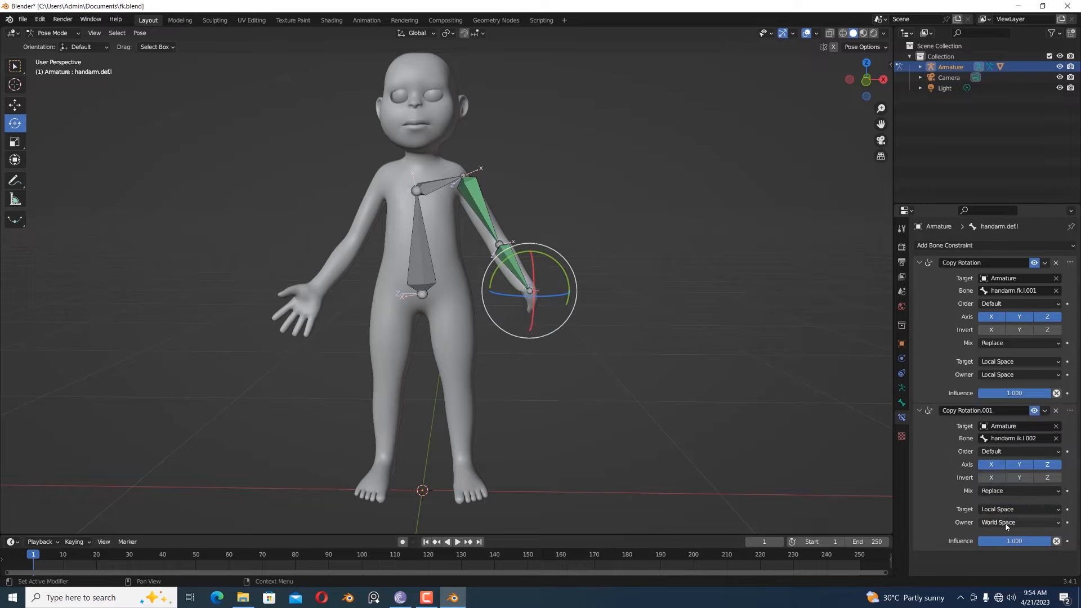
left_click(1002, 522)
left_click(983, 459)
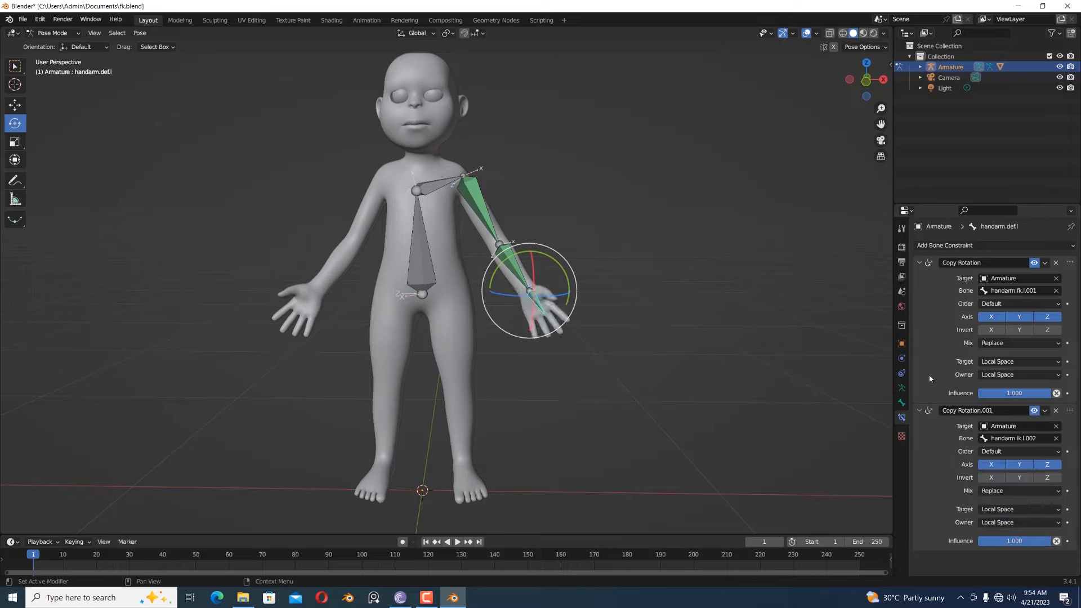
- Rename the hand deform bone's two Copy Rotation constraints as fk and ik, in that order
left_click(965, 262)
type("fk")
left_click(967, 411)
type("ik")
left_click(934, 454)
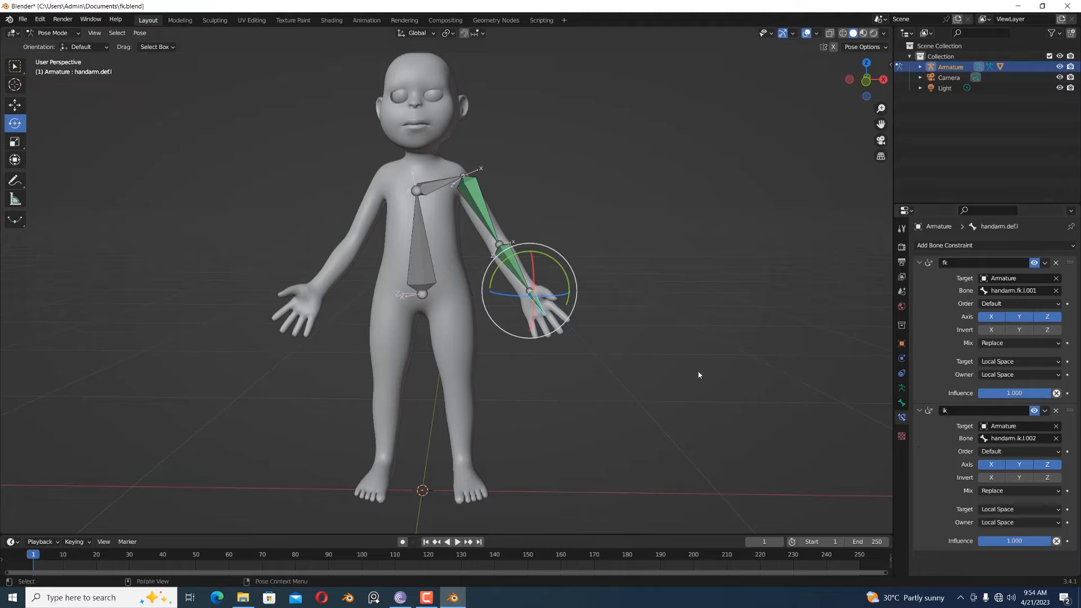
- Rename the forearm deform bone's first Copy Rotation constraint as fk and its second as ik
left_click(519, 271)
double_click(969, 262)
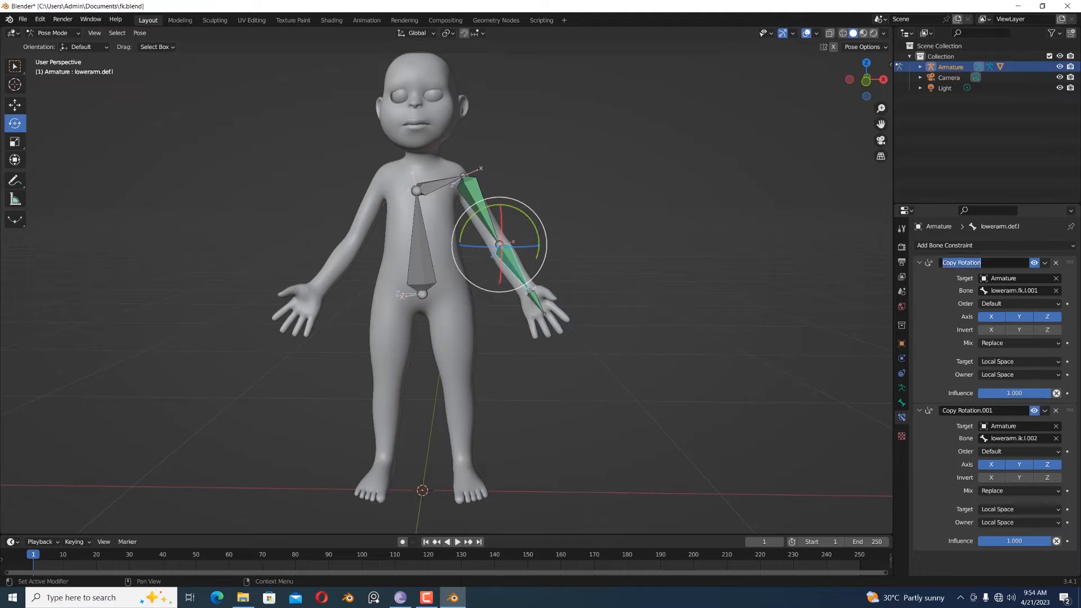
type("fk")
key("Return")
double_click(949, 410)
type("ik")
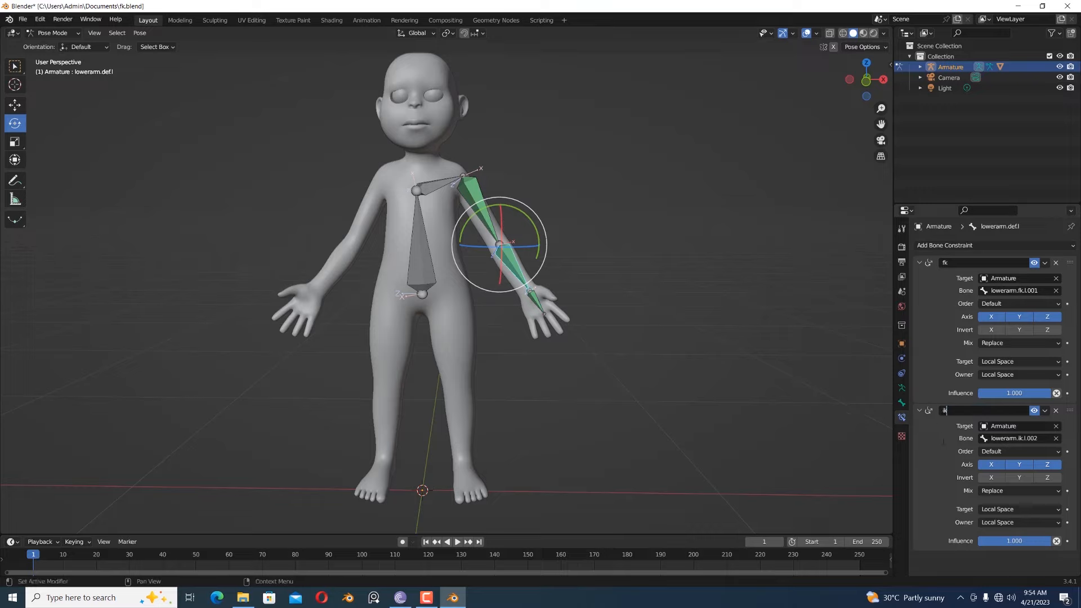
key("Return")
- Check the upper arm deform bone's constraints and compare the deform, FK and IK bone layers, ending with only the third layer shown
left_click(487, 202)
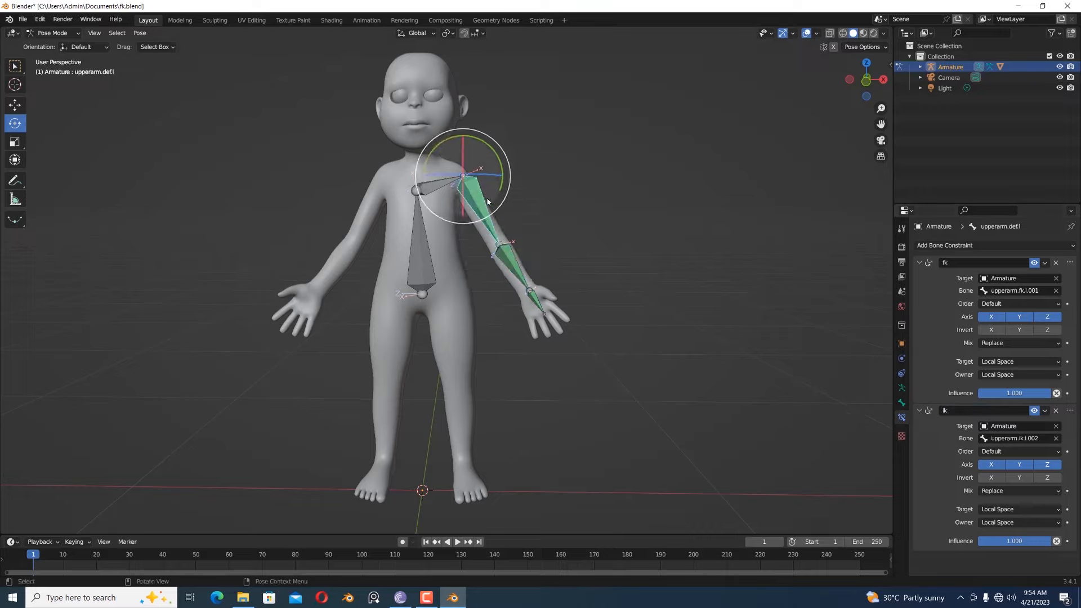
left_click(902, 388)
left_click(931, 303)
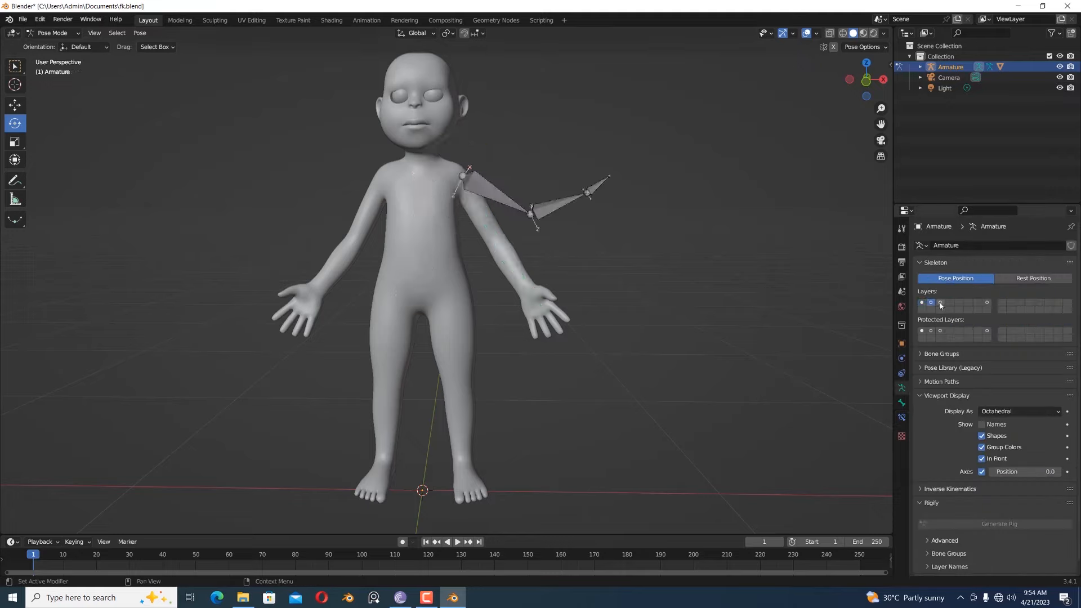
left_click(940, 303)
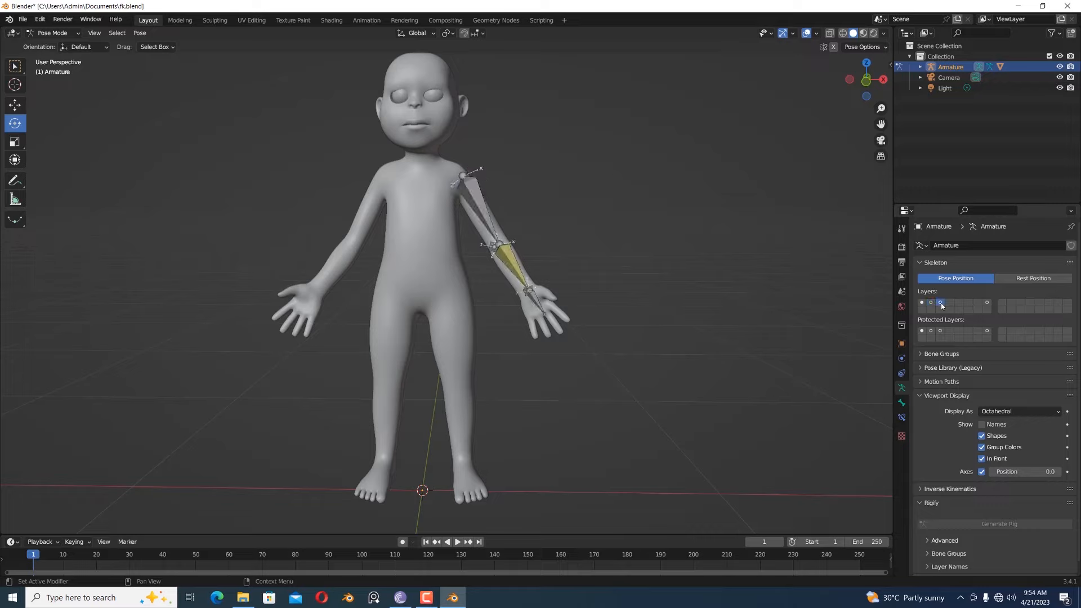
left_click(931, 303, "shift")
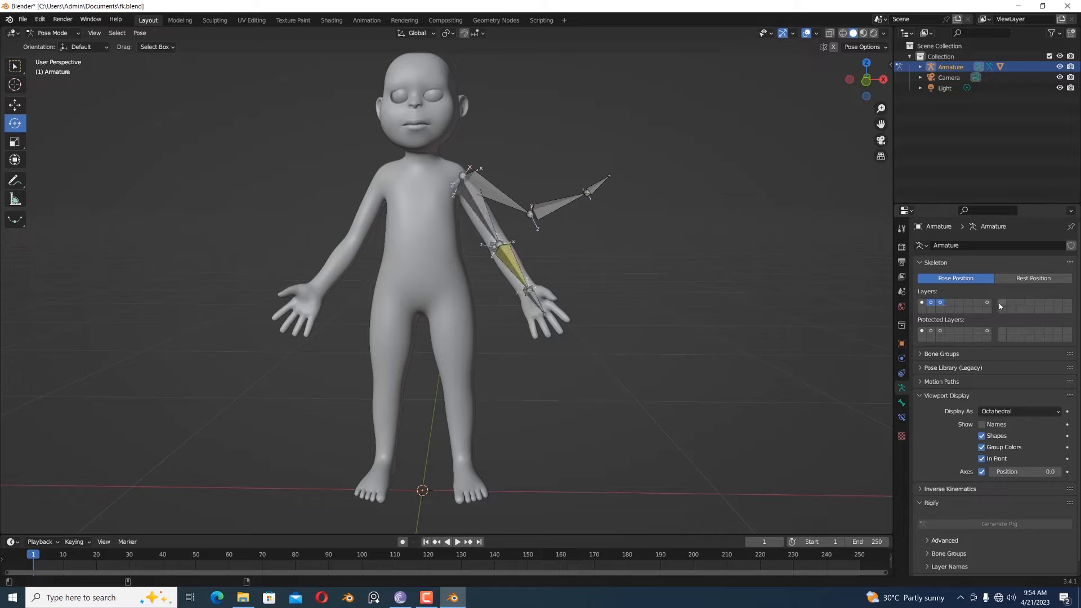
left_click(922, 303, "shift")
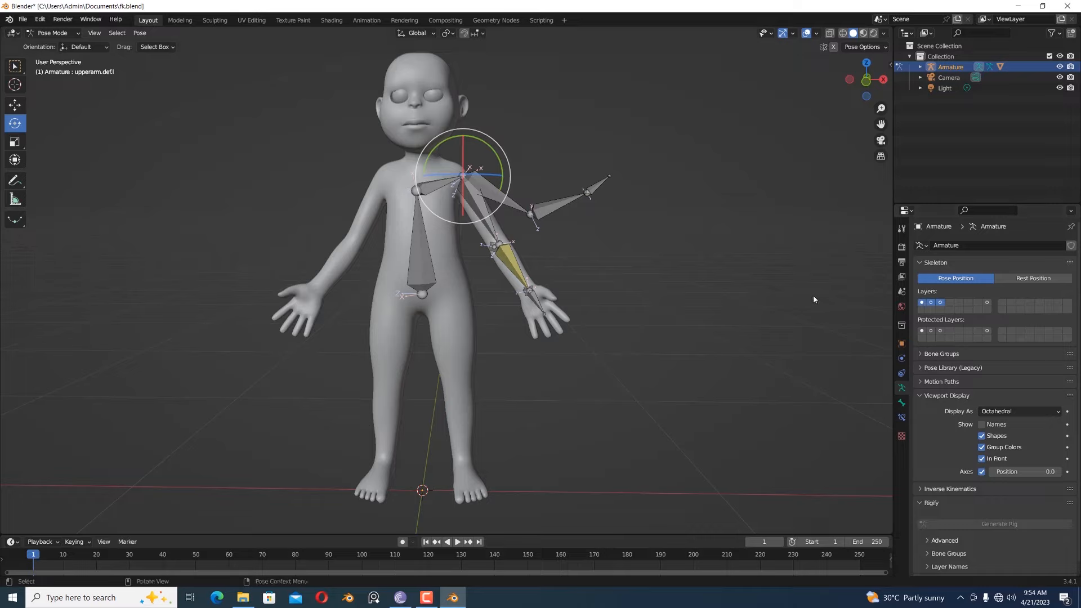
left_click(832, 302)
left_click(941, 303)
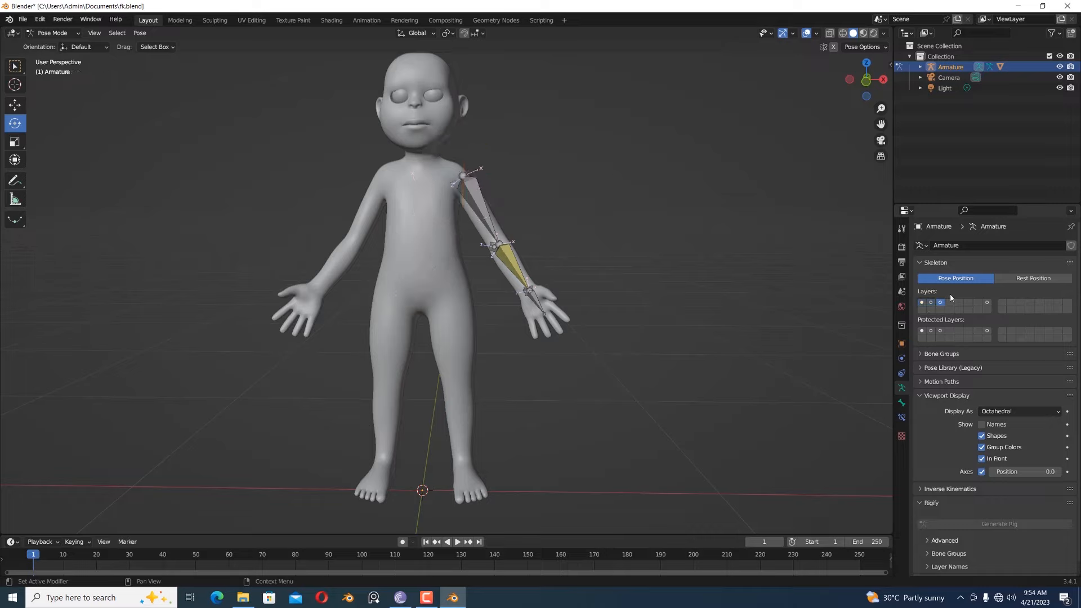
- Add a new custom property to the IK handle bone at the left wrist
middle_click_drag(681, 302, 600, 312)
left_click(515, 316)
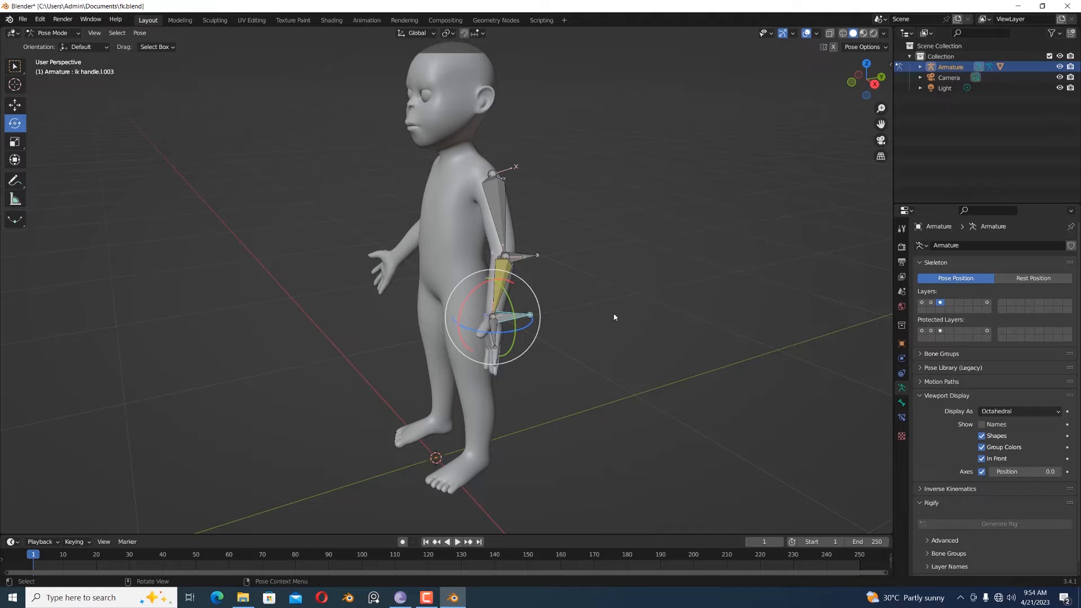
mouse_move(606, 304)
middle_mouse_down()
mouse_move(620, 299)
mouse_move(590, 302)
middle_mouse_up()
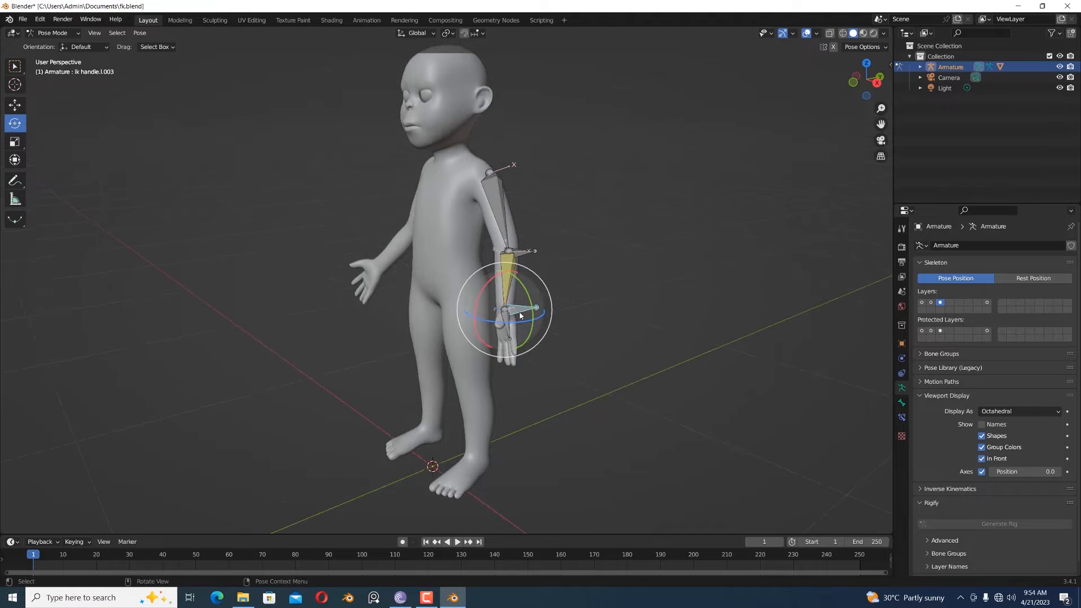
left_click(901, 418)
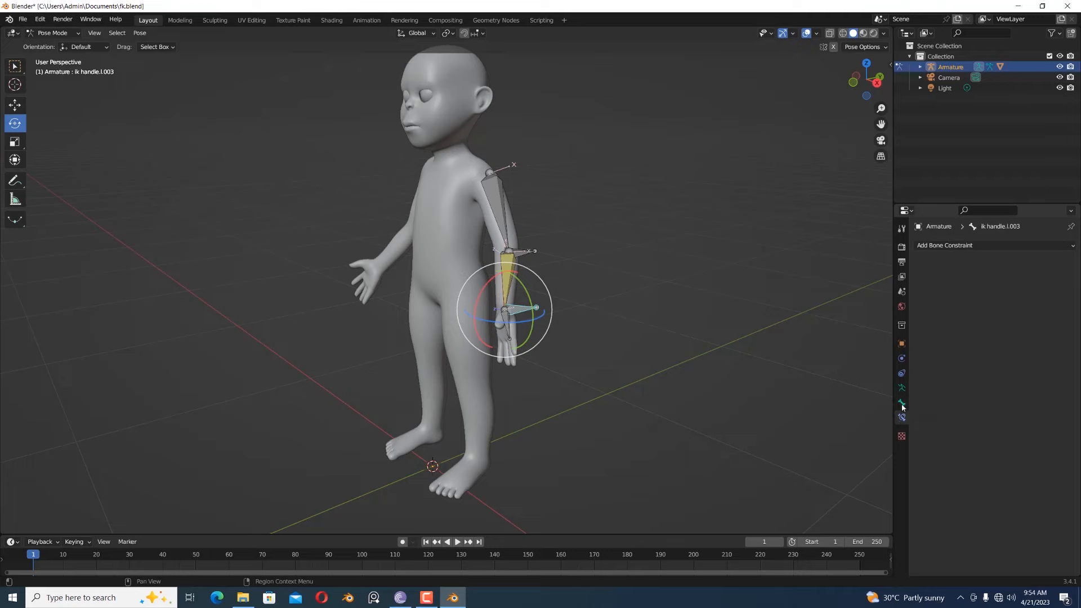
left_click(901, 402)
left_click(921, 511)
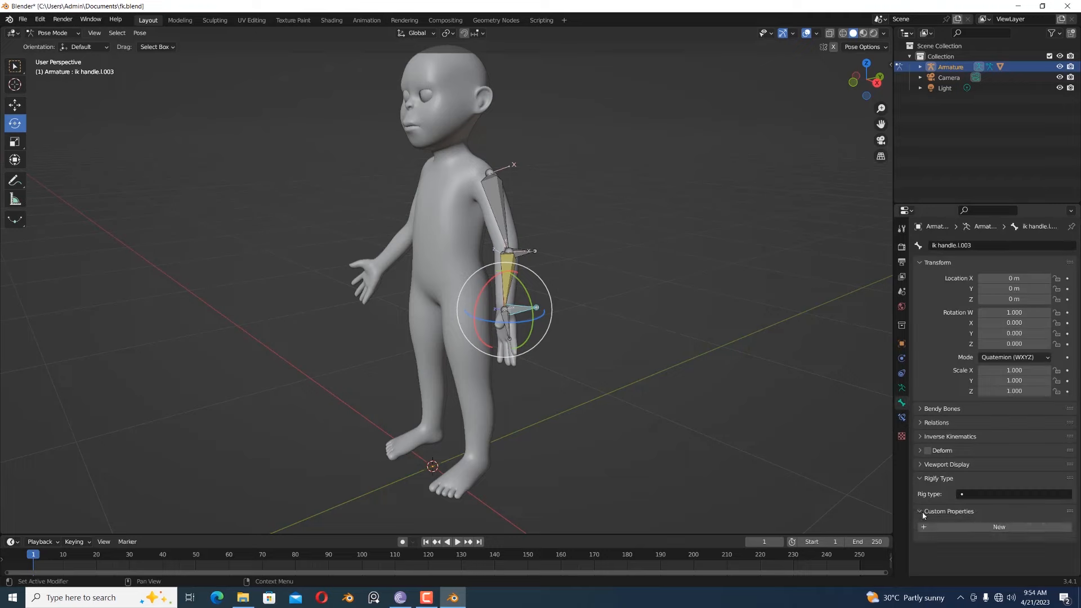
left_click(1006, 529)
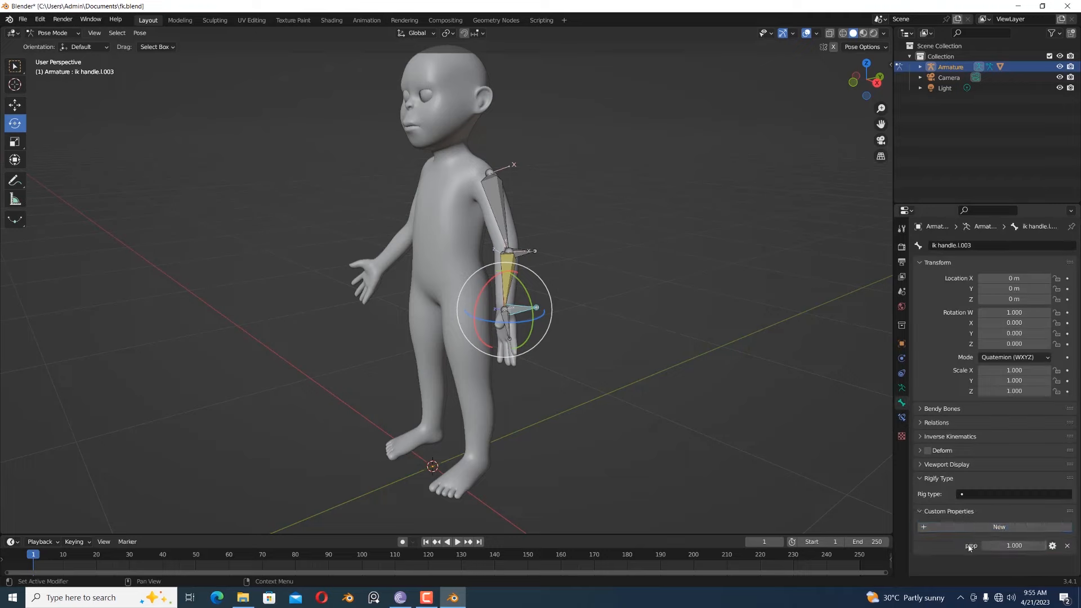
- Rename the IK handle's custom property as ik/fk and set its default value to 0.0
left_click(1053, 546)
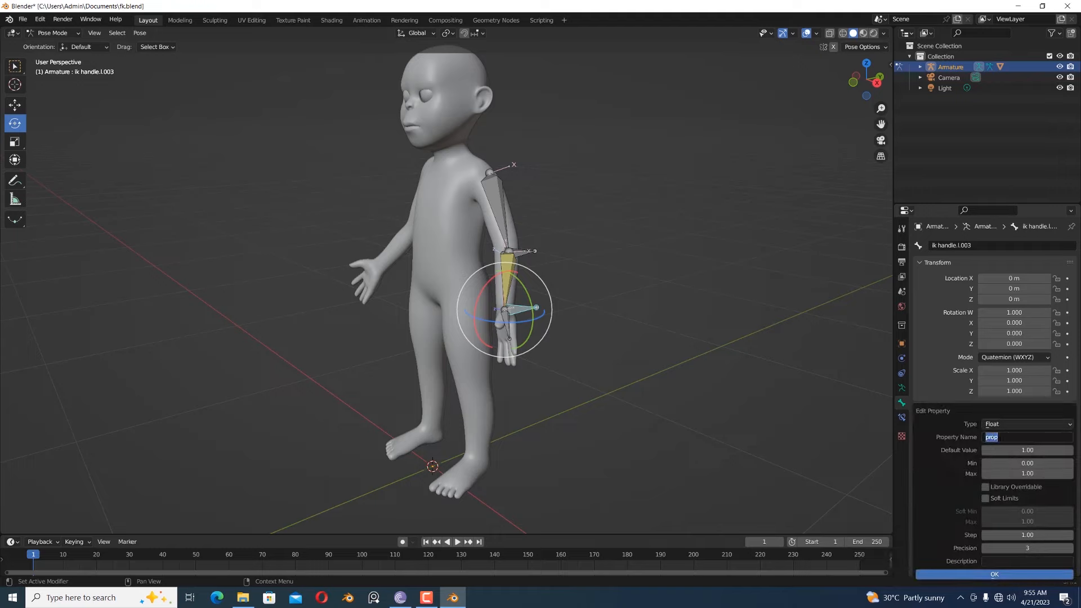
type("ik/fk")
key("Return")
left_click(1011, 450)
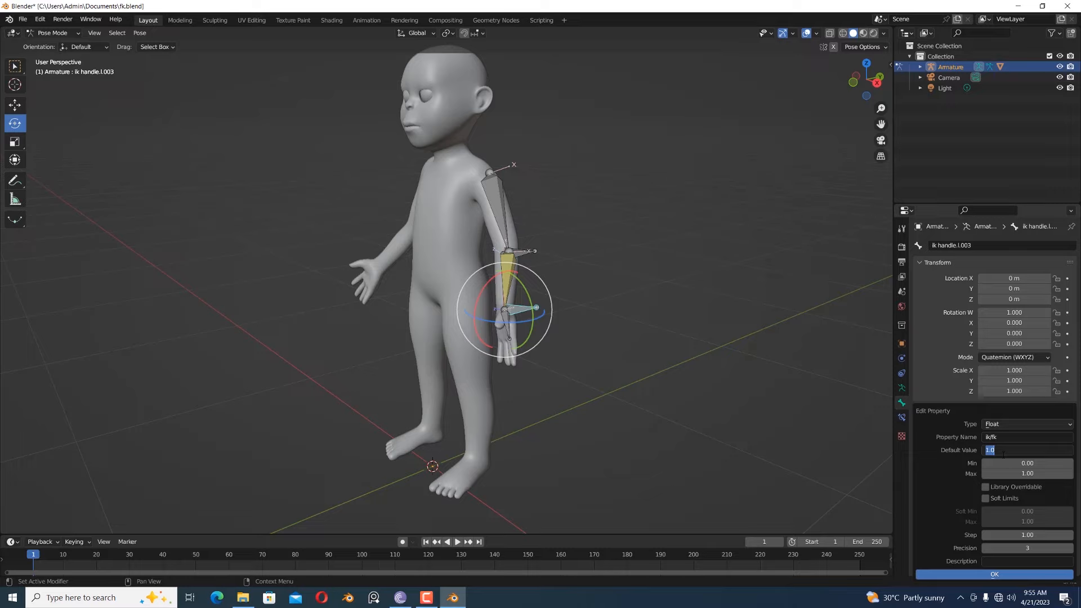
type("0.0")
left_click(995, 574)
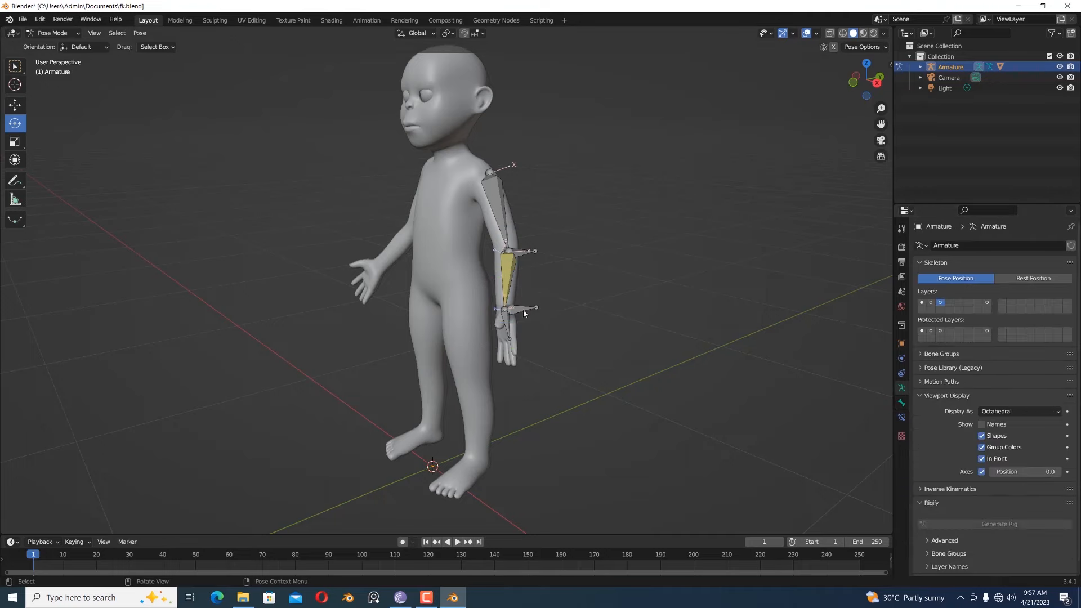
- Copy the IK handle's ik/fk custom property as a new driver
left_click(524, 310)
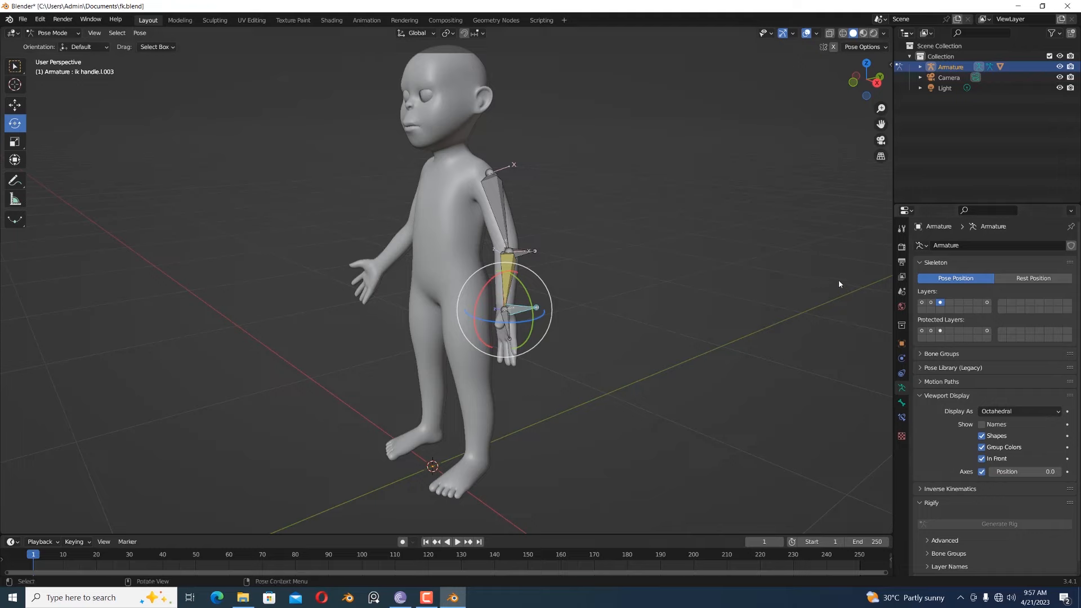
key("n")
left_click(810, 233)
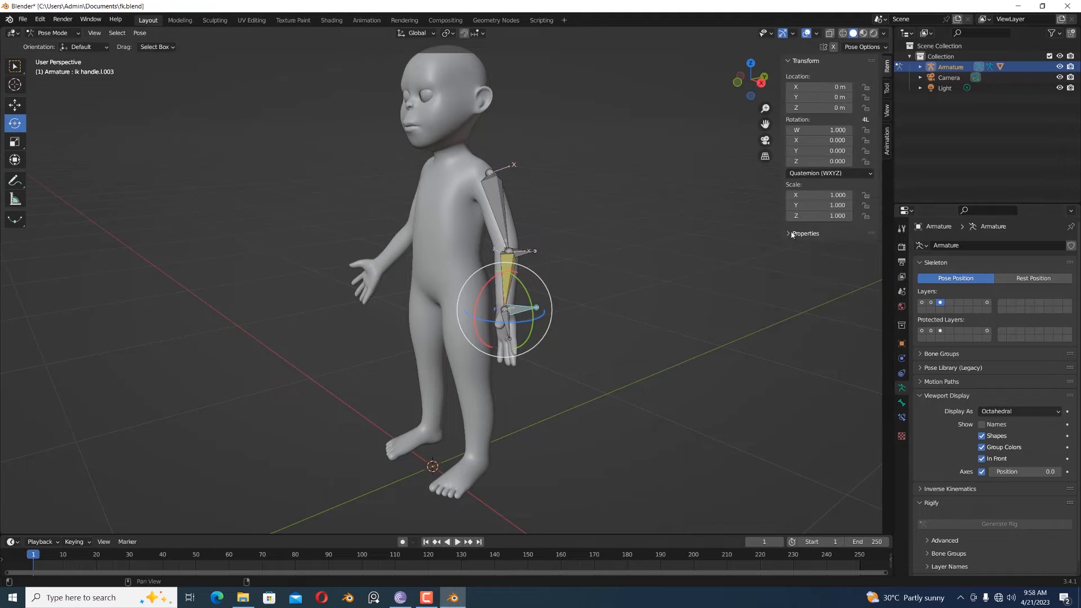
right_click(824, 249)
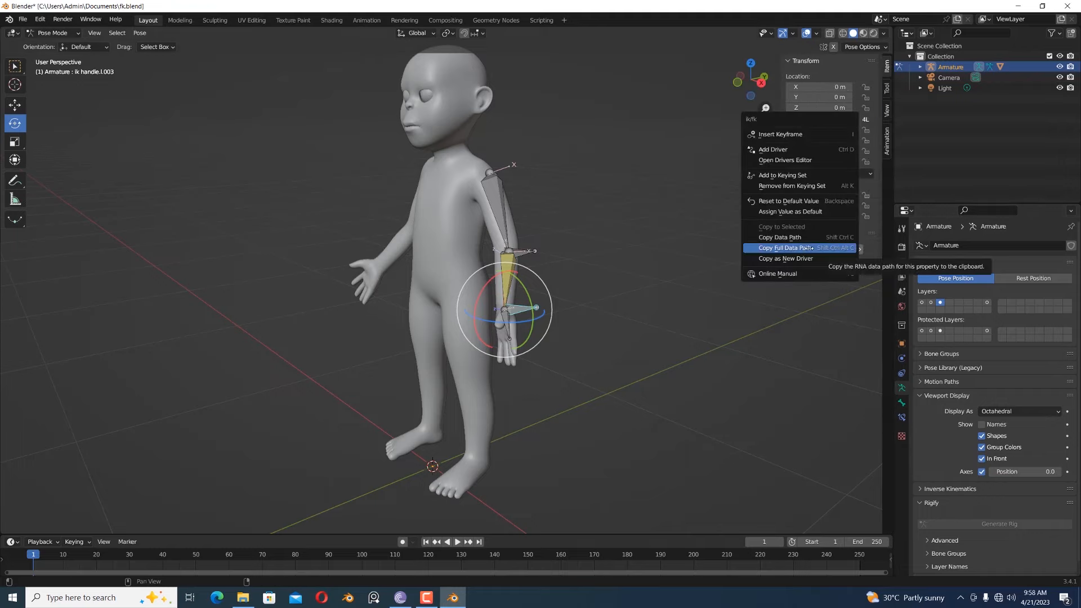
left_click(788, 258)
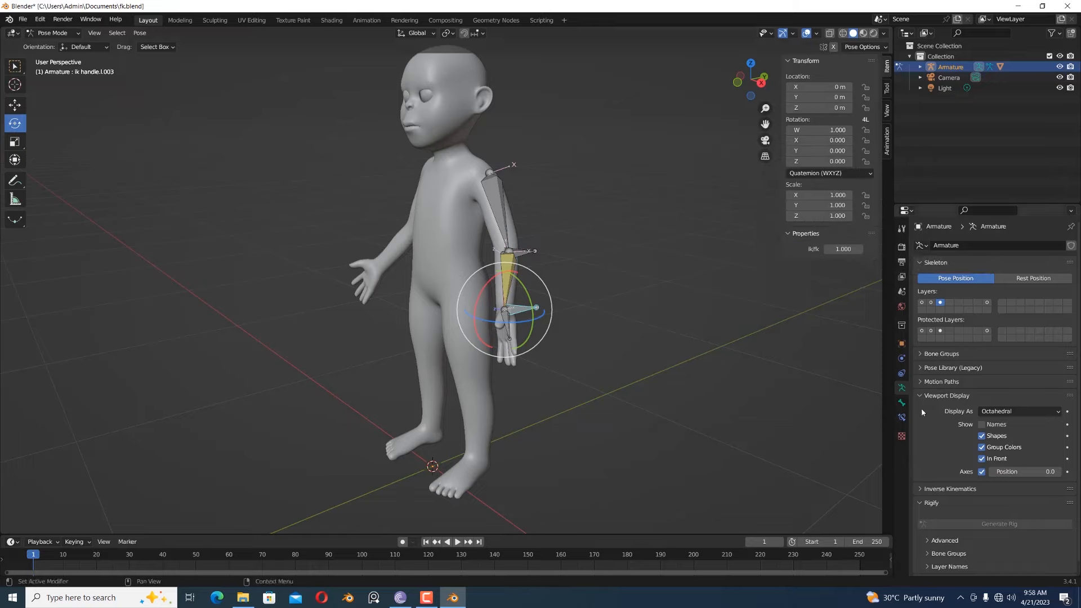
- Show only the first bone layer and paste the driver onto the Influence of the upper arm deform bone's fk and ik constraints
left_click(901, 417)
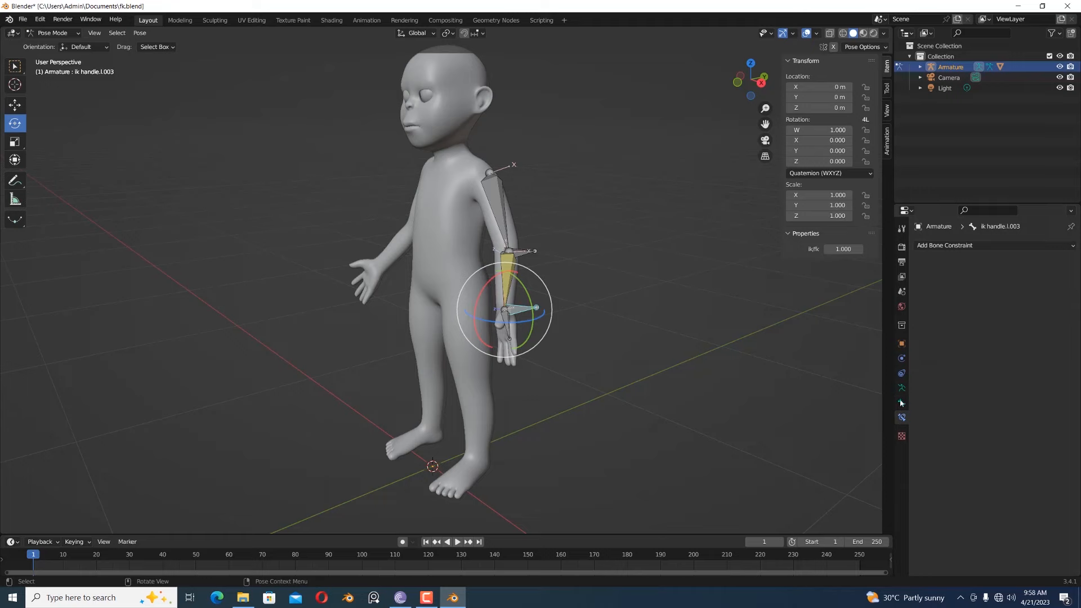
left_click(901, 404)
left_click(902, 388)
left_click(921, 303)
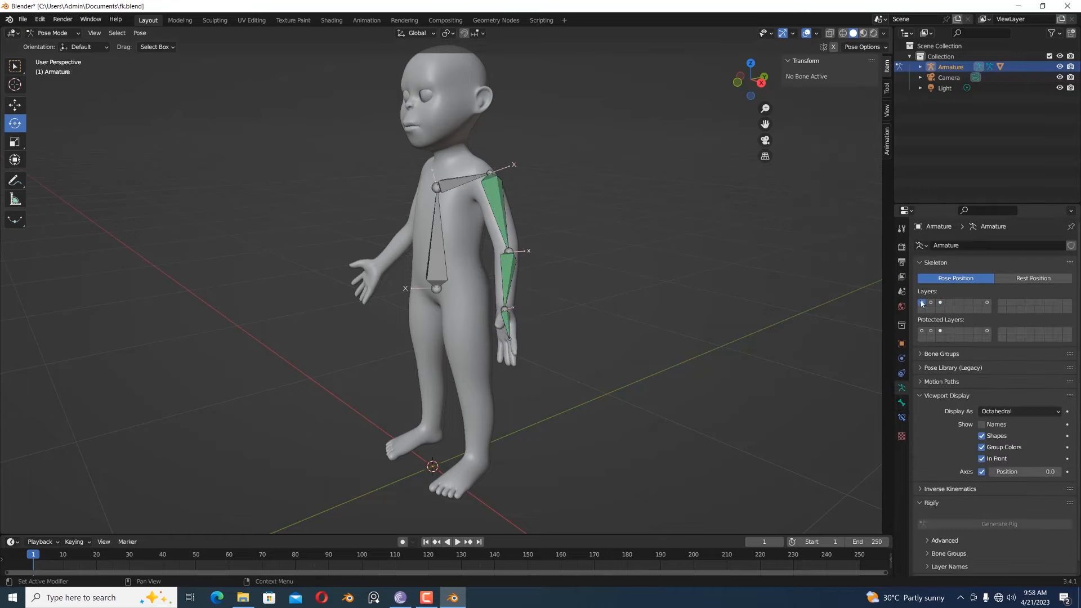
left_click(491, 193)
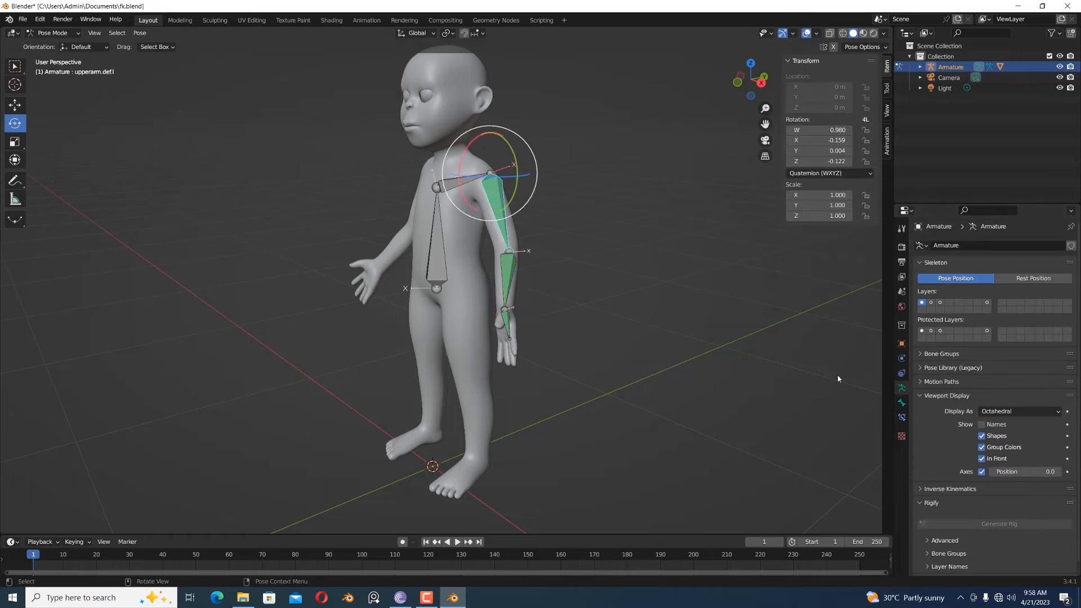
left_click(902, 417)
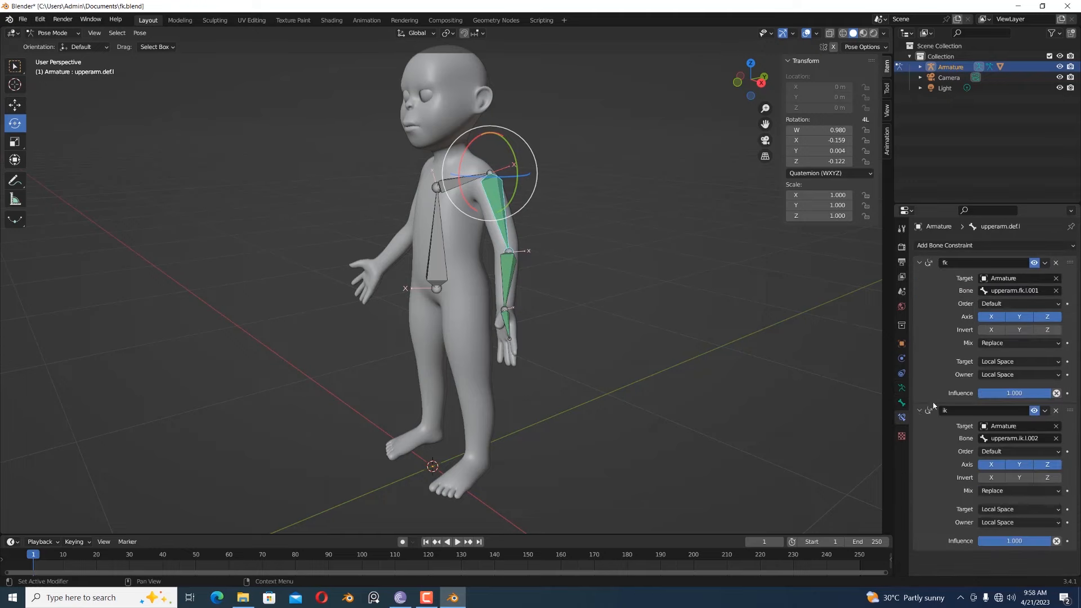
right_click(998, 396)
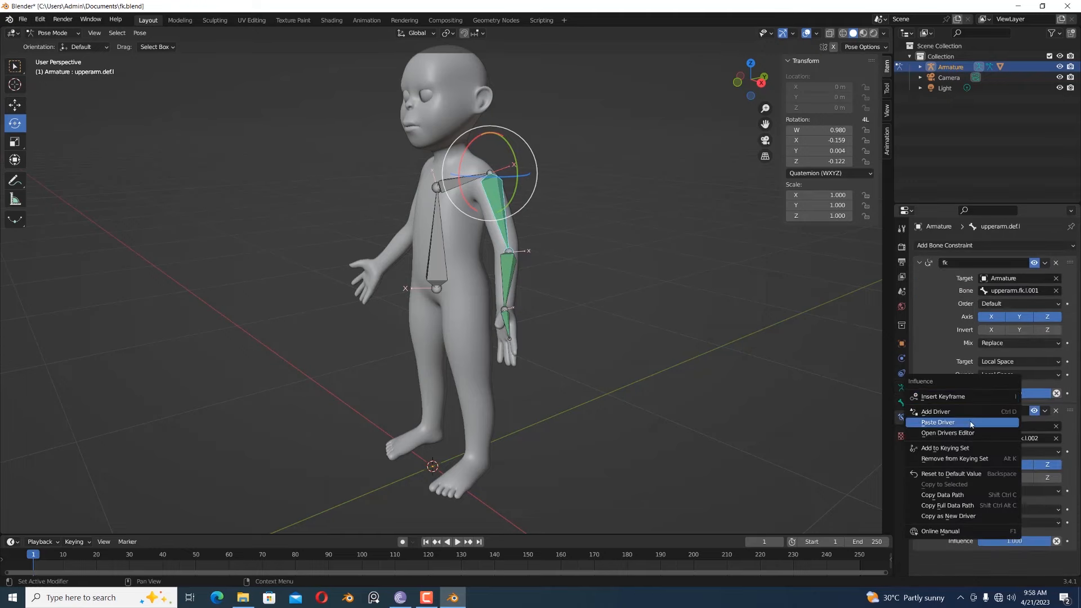
left_click(938, 422)
right_click(1005, 541)
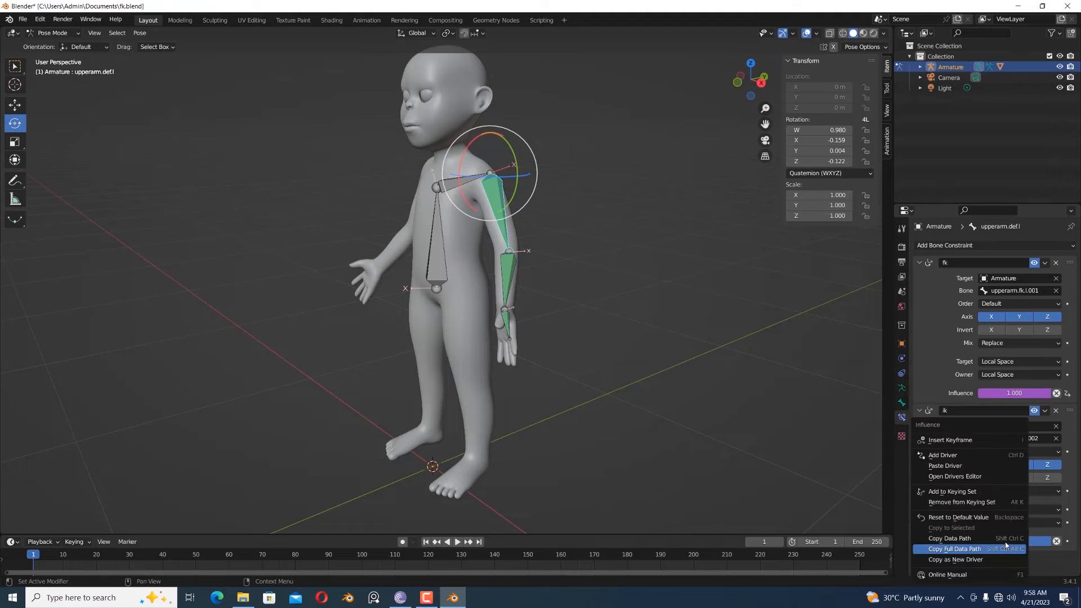
left_click(976, 466)
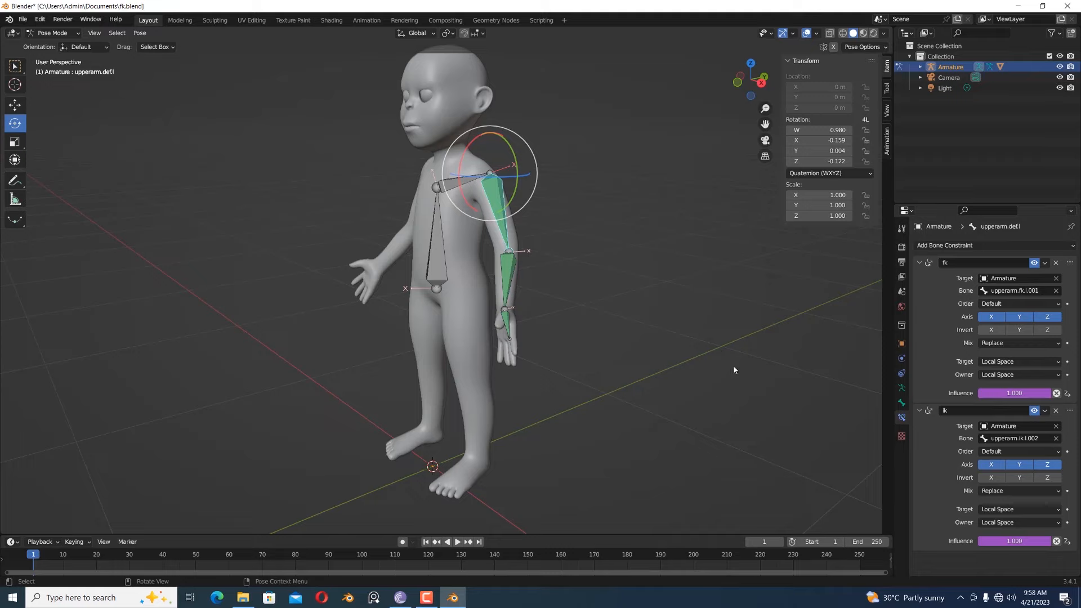
- Paste the driver onto the Influence of the forearm deform bone's fk and ik constraints
left_click(509, 282)
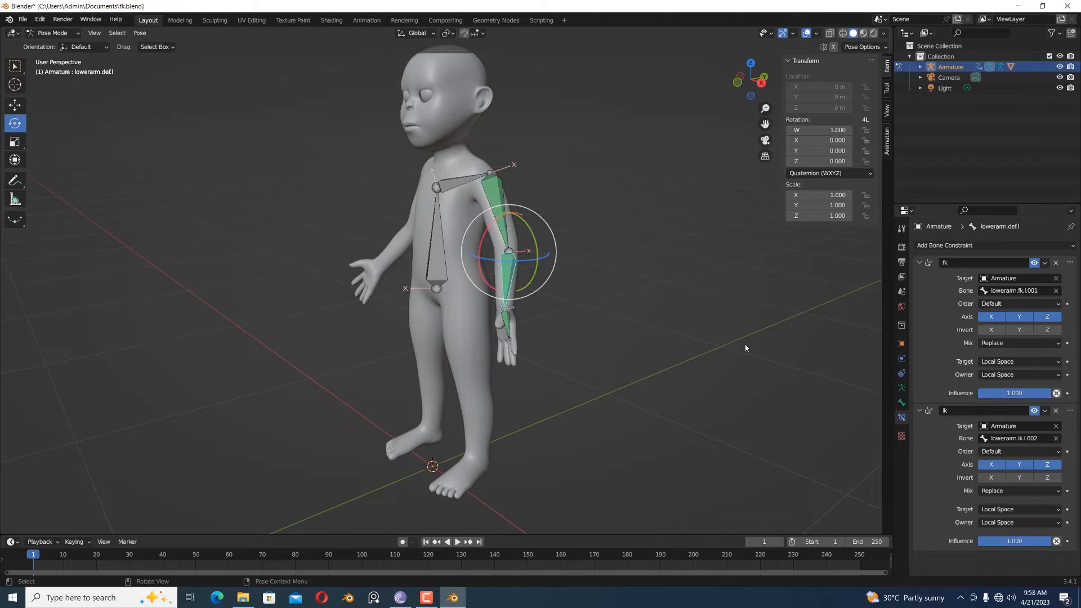
right_click(1018, 394)
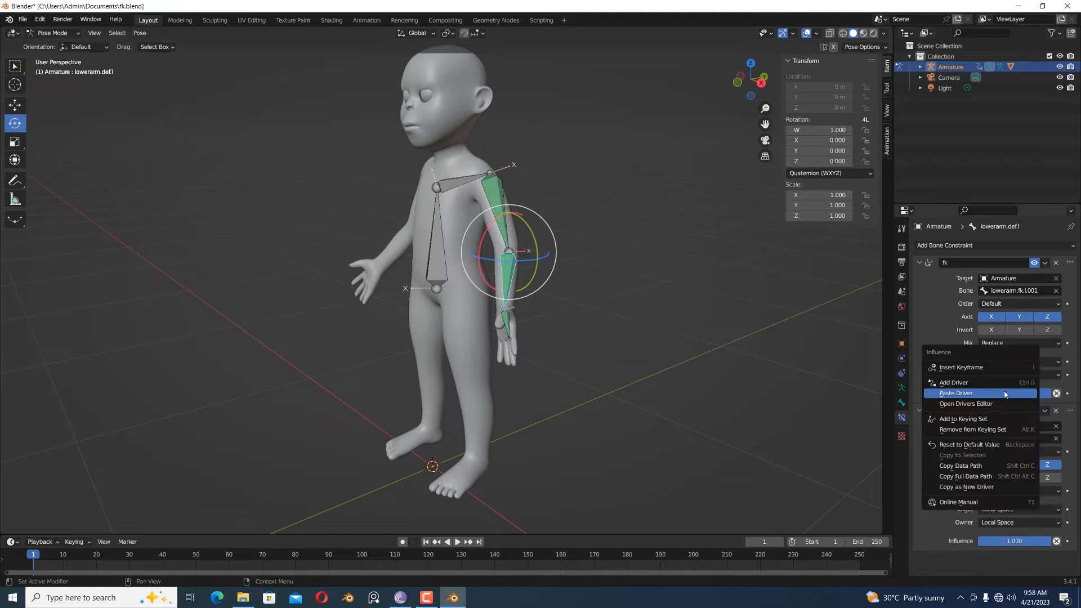
left_click(1008, 394)
right_click(1013, 541)
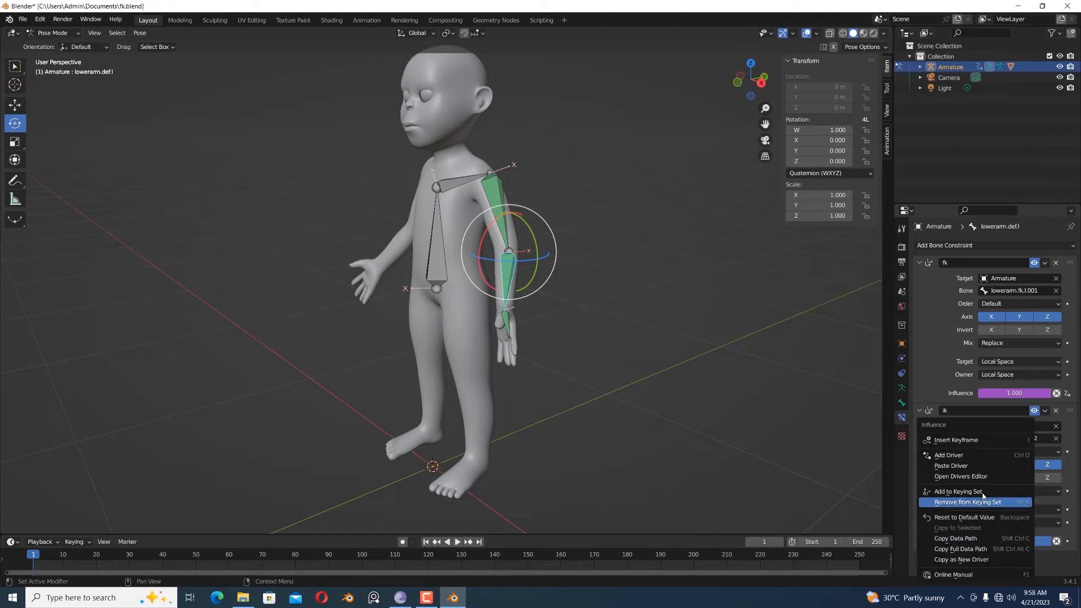
left_click(983, 465)
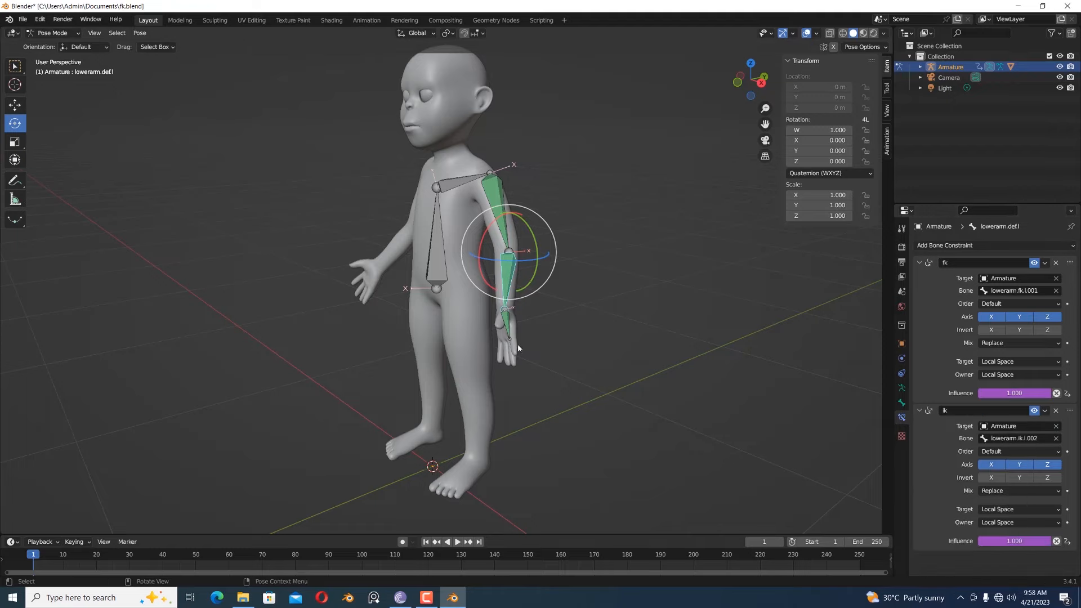
- Paste the driver onto the Influence of the hand deform bone's fk and ik constraints
left_click(504, 330)
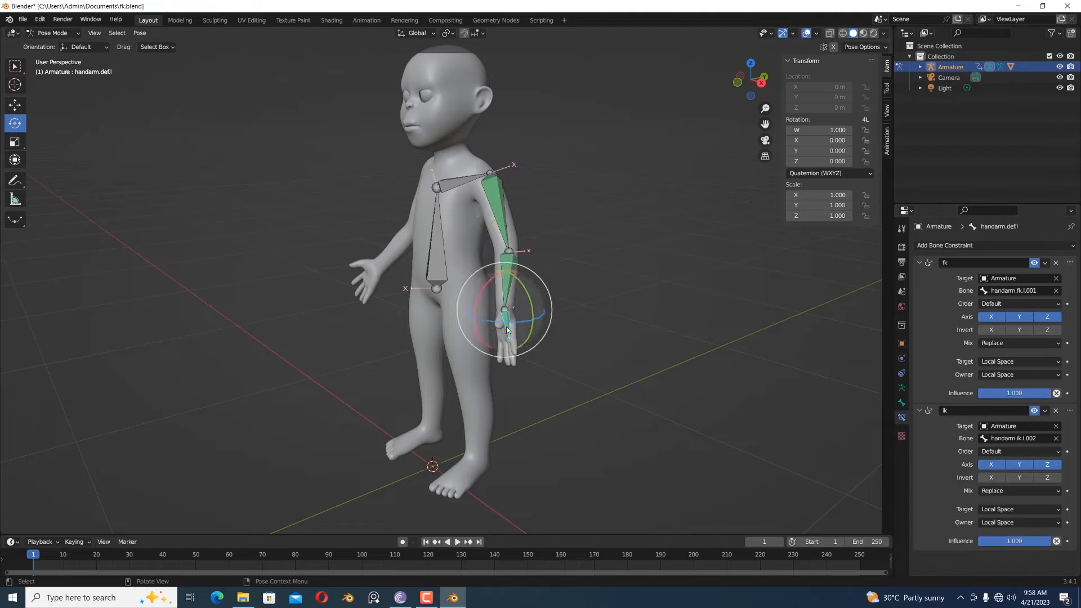
right_click(994, 393)
left_click(986, 393)
right_click(1016, 540)
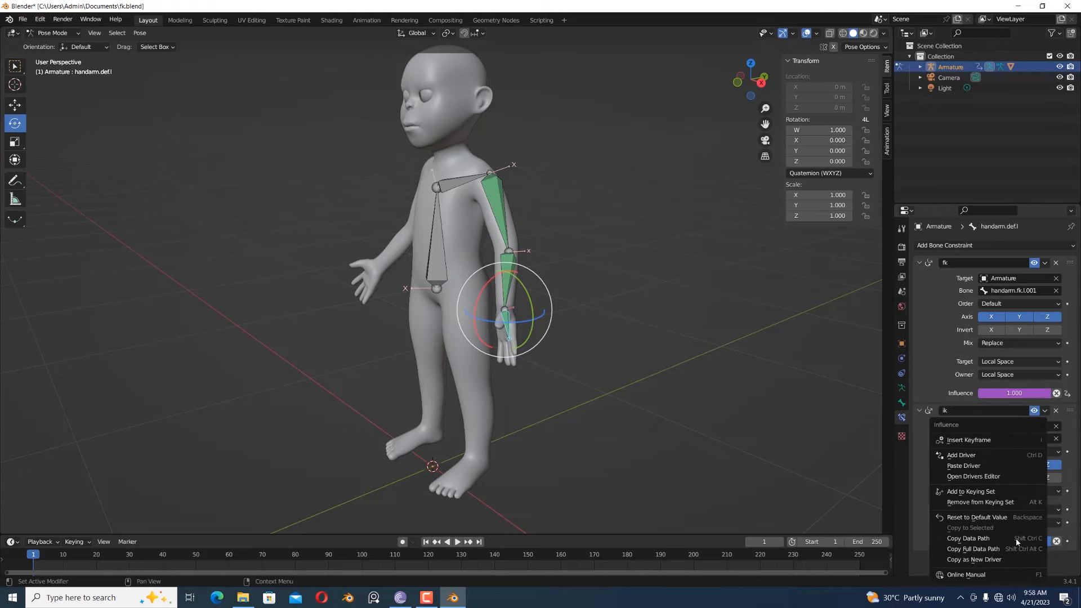
left_click(990, 465)
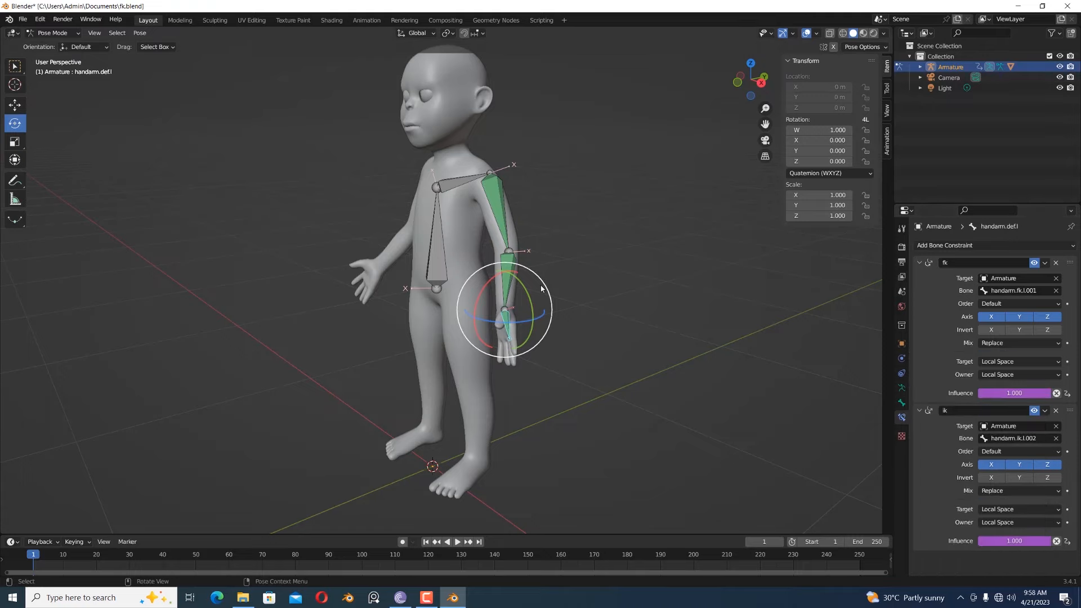
- Edit the Influence driver of the upper arm deform bone's fk constraint and set its type to Scripted Expression
middle_click_drag(626, 267, 495, 220)
left_click(491, 219)
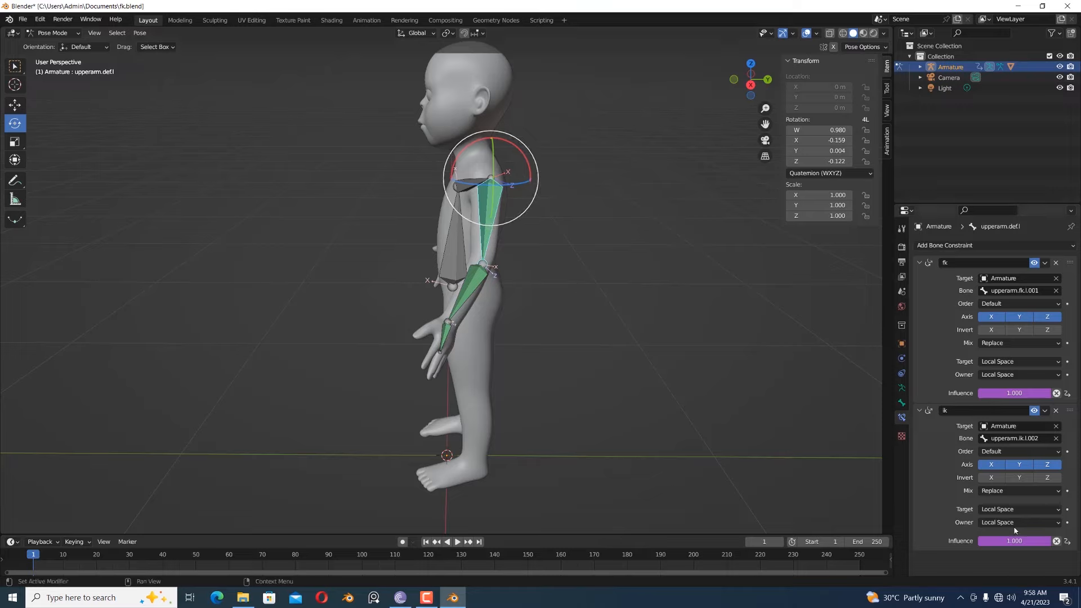
right_click(1000, 393)
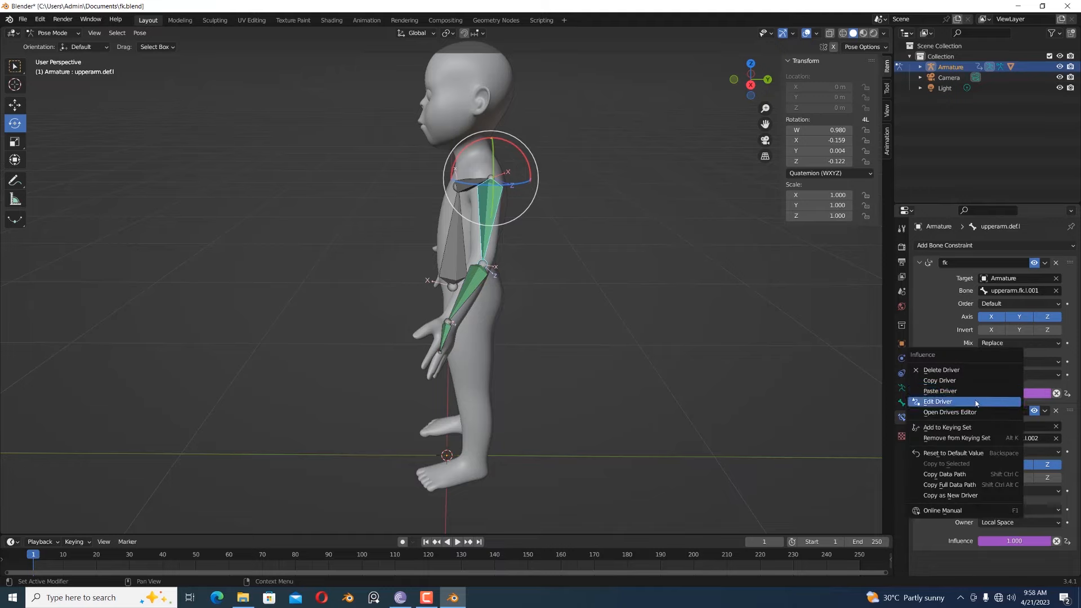
left_click(976, 402)
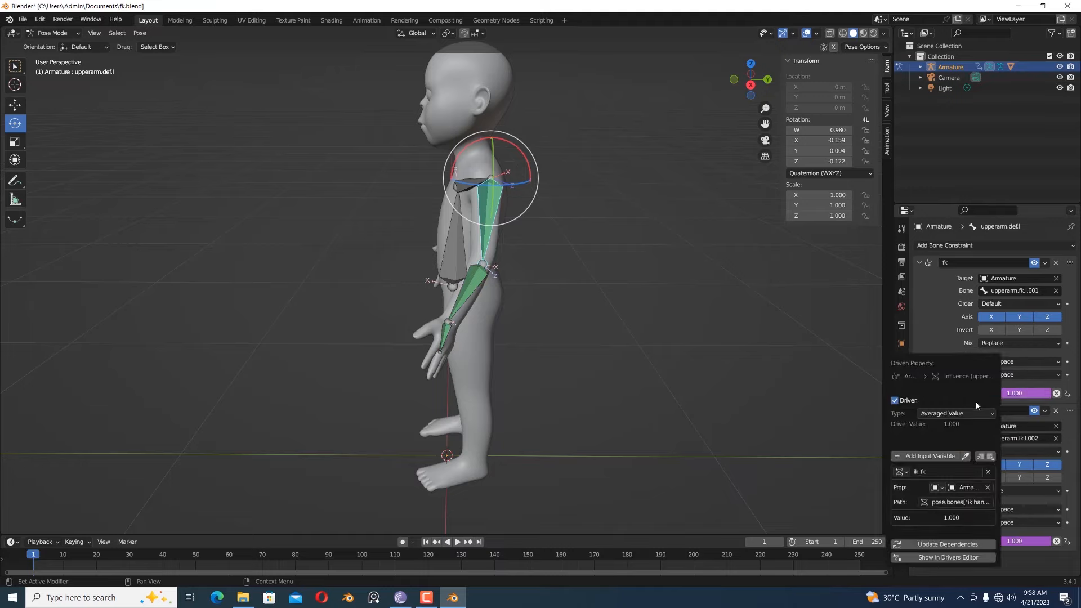
left_click(945, 413)
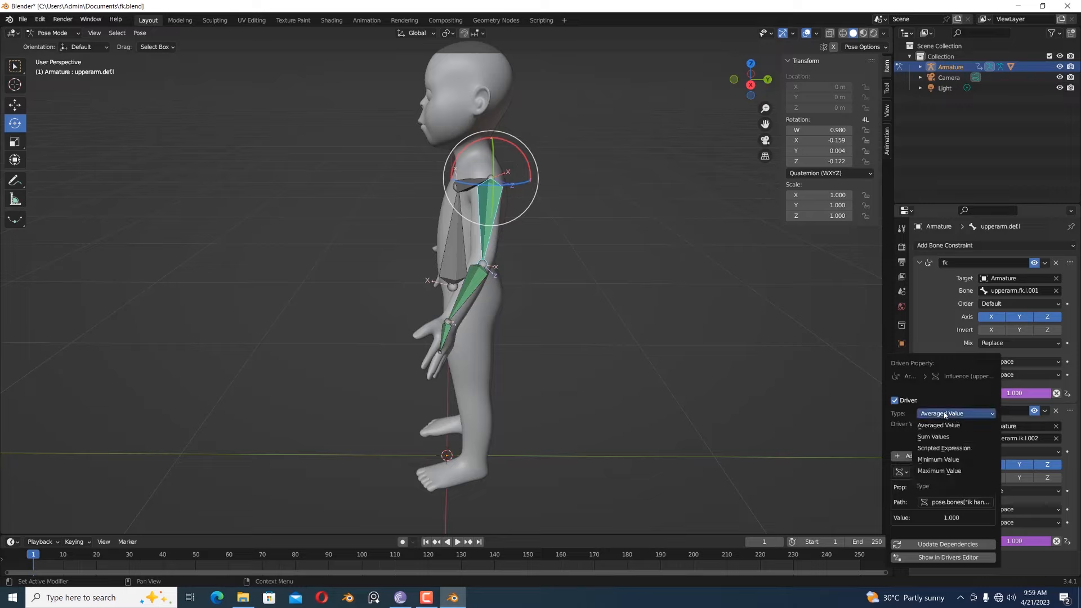
left_click(919, 450)
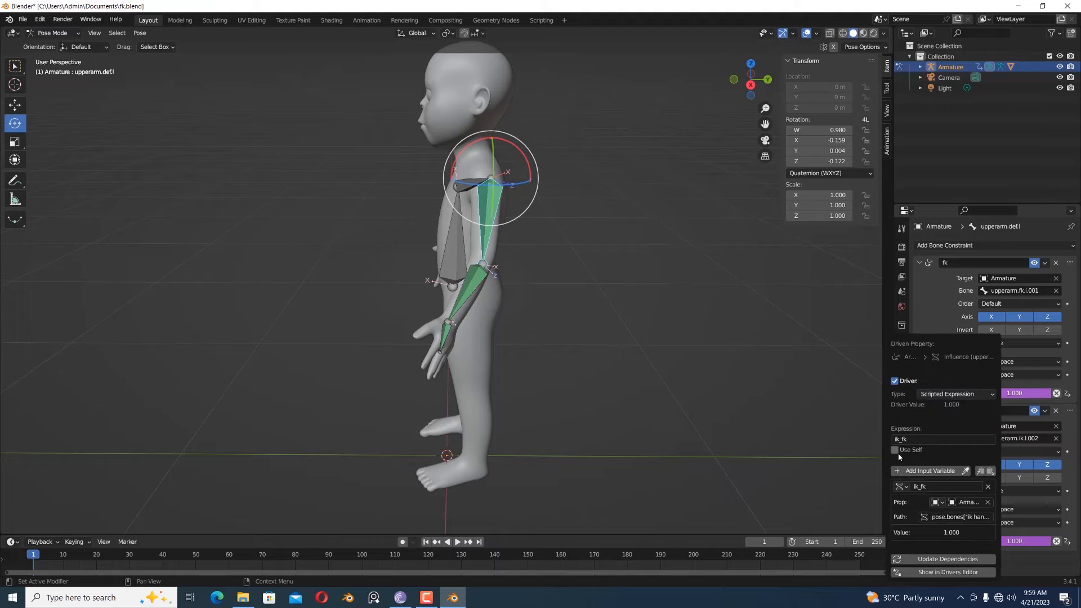
- Set the upper arm fk driver's expression to abs(ik_fk-1) and update its dependencies
left_click(897, 439)
type("-1")
type("abs")
type("(")
left_click(930, 560)
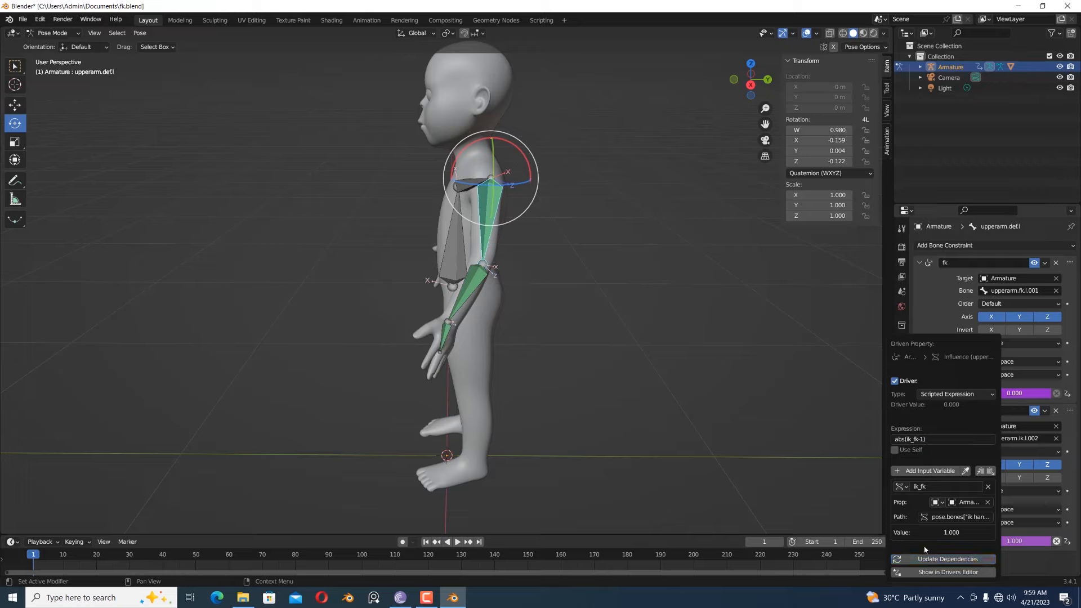
- Copy the Influence driver of the upper arm deform bone's fk constraint and paste it onto the forearm deform bone's fk constraint
right_click(1003, 394)
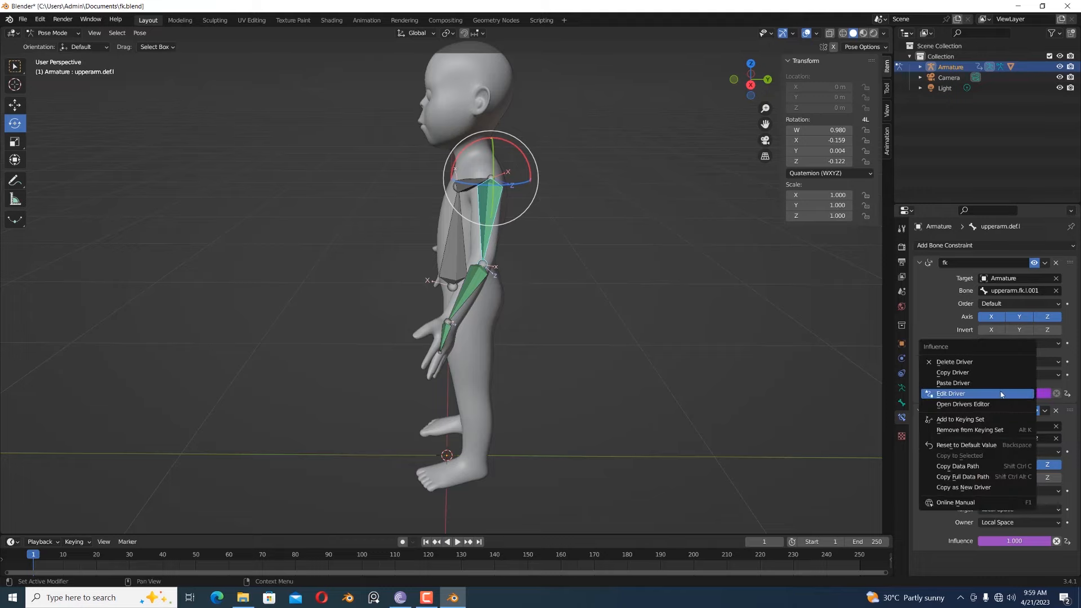
left_click(982, 372)
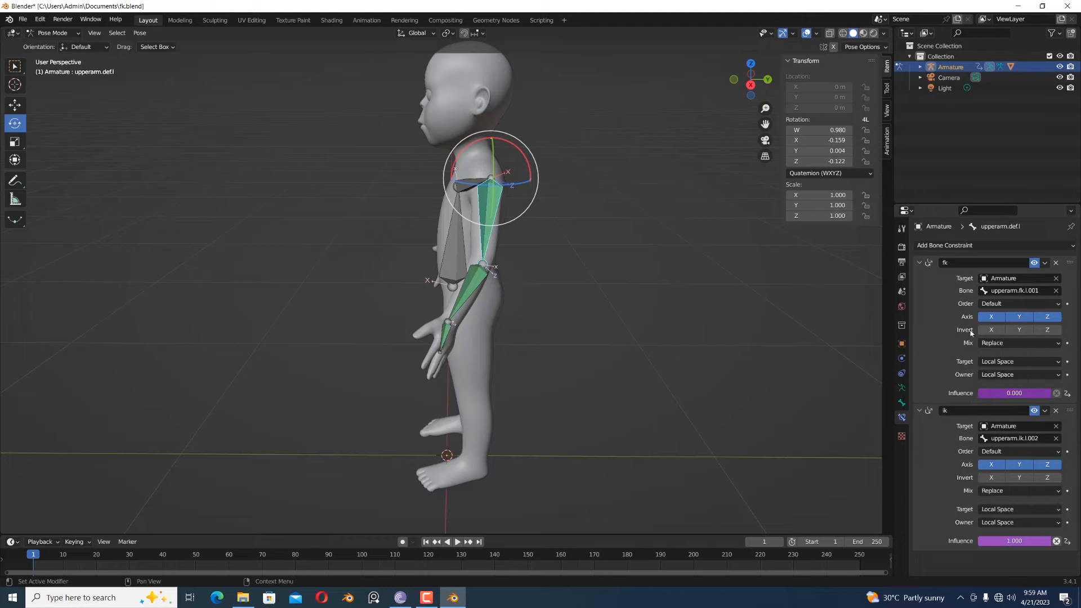
left_click(468, 283)
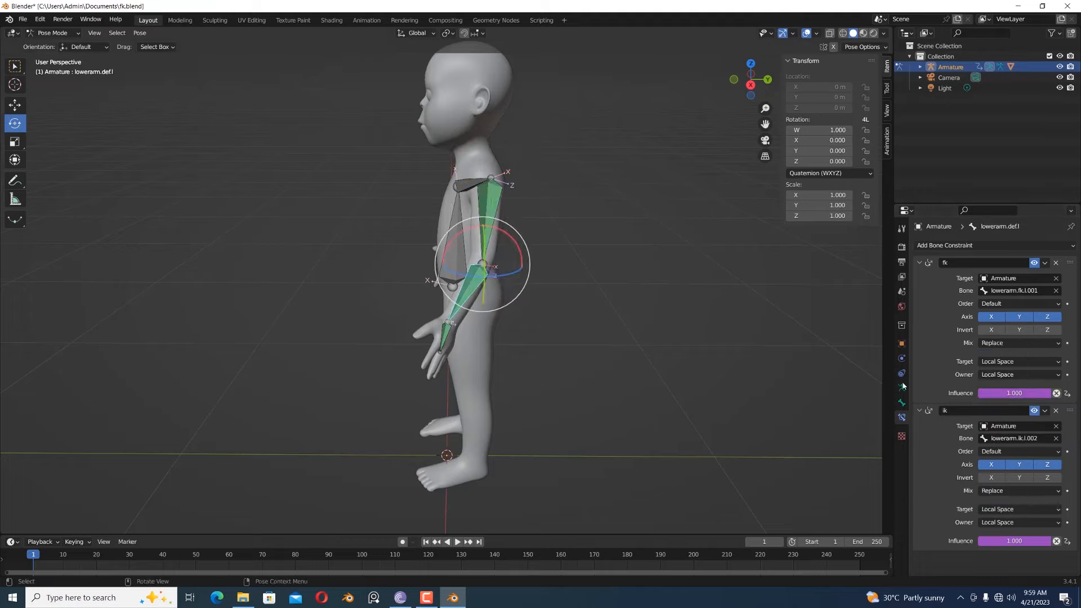
right_click(1004, 397)
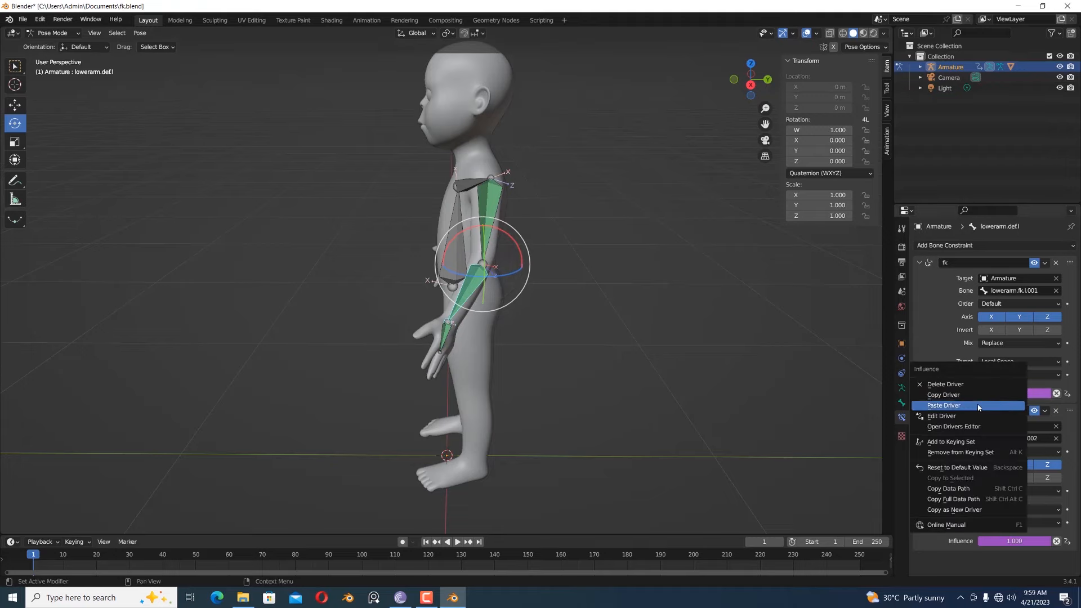
left_click(979, 406)
- Paste the copied driver onto the Influence of the hand deform bone's fk constraint and clear the selection
left_click(445, 346)
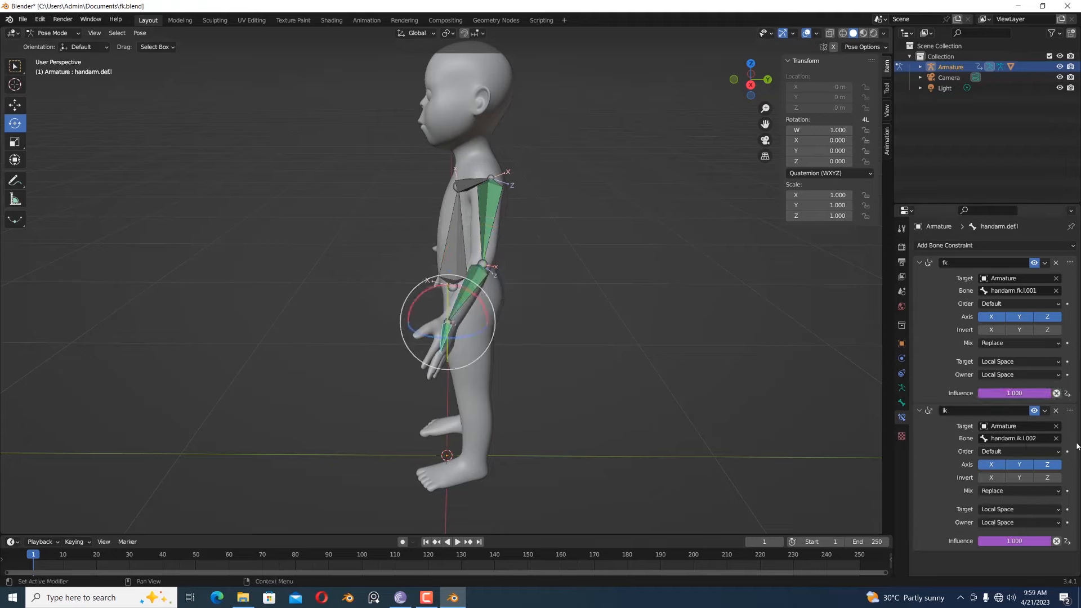
right_click(1015, 395)
left_click(1017, 395)
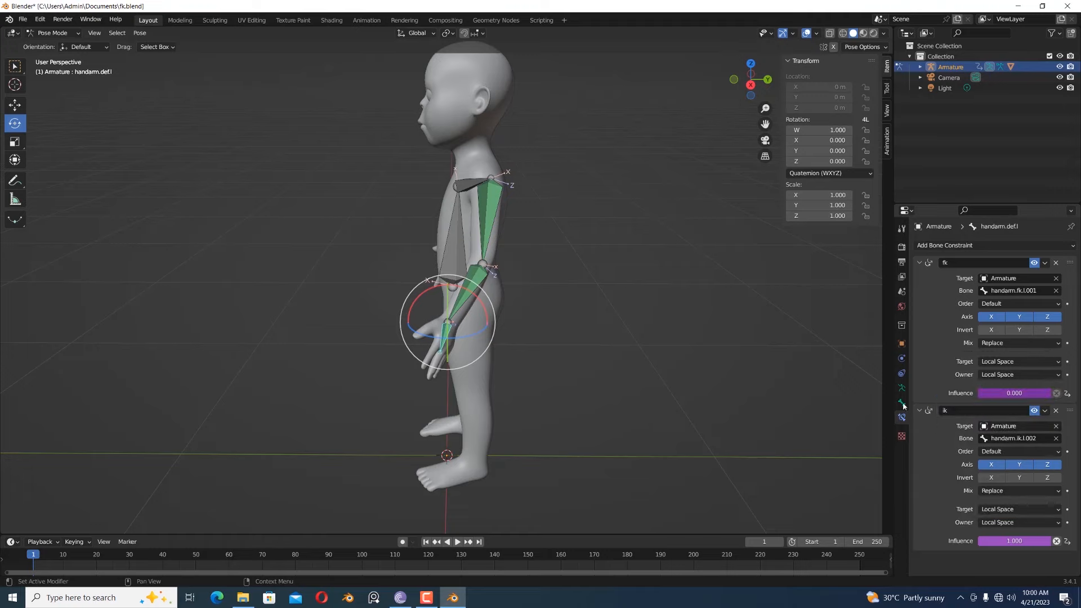
left_click(751, 377)
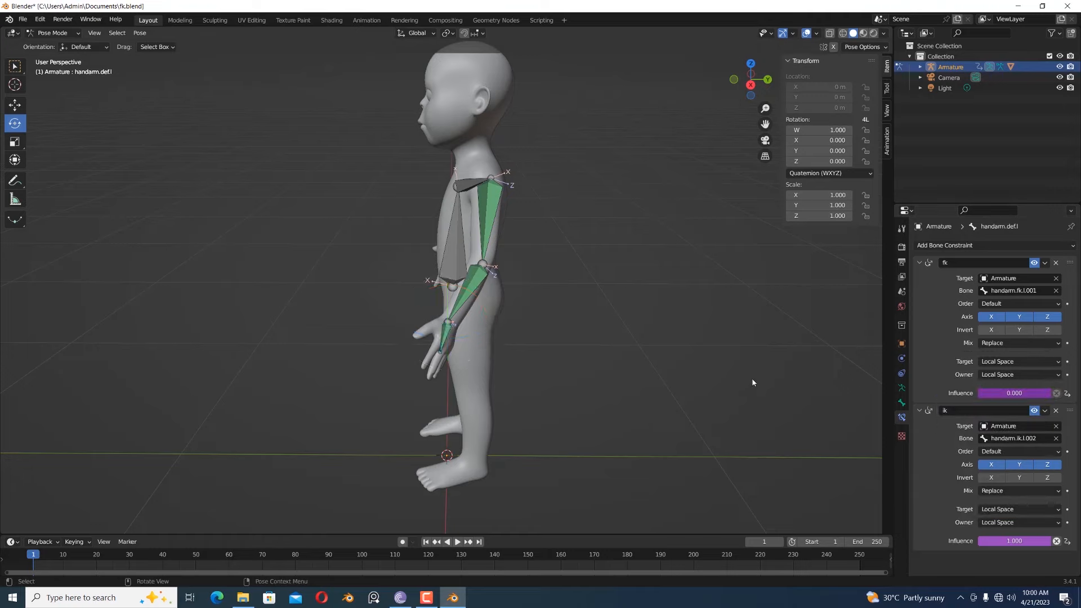
- Show only the third armature layer with the ik bones, select the ik handle bone and set its ik/fk property to 0
left_click(901, 388)
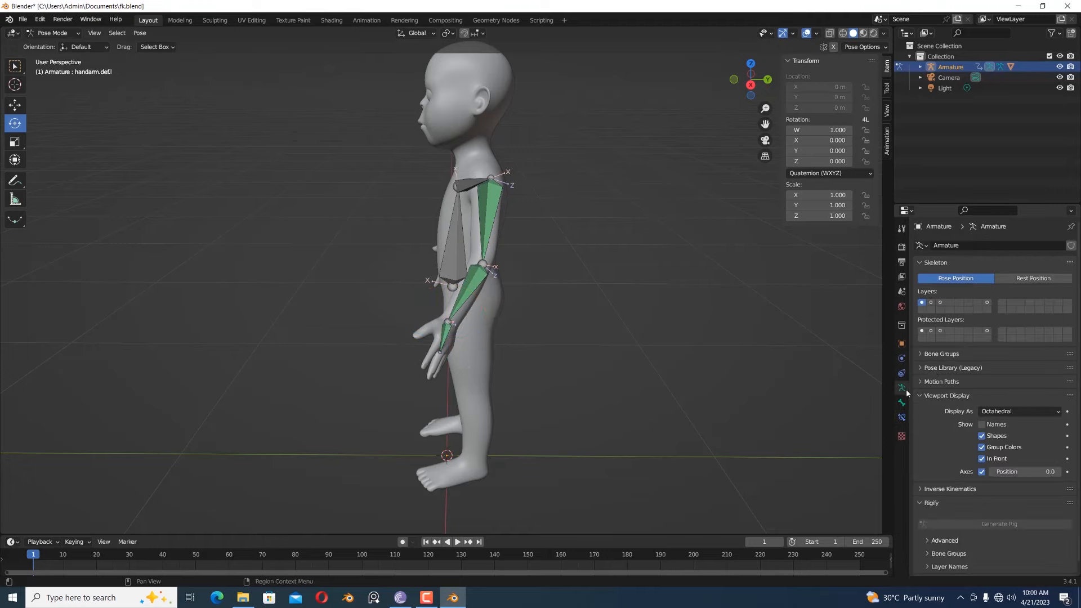
left_click(941, 303)
left_click(474, 326)
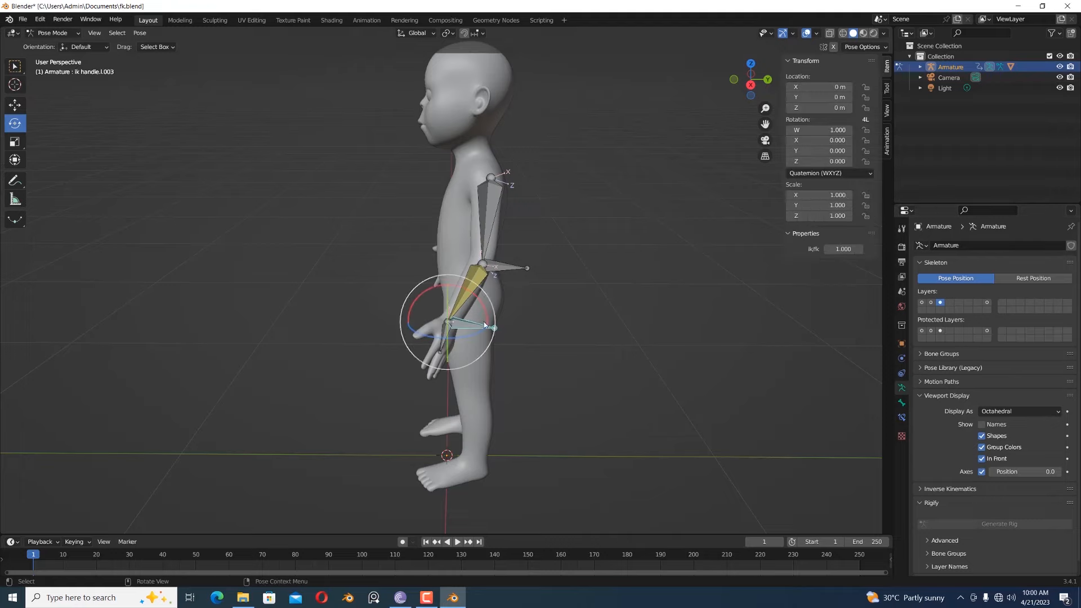
mouse_move(844, 249)
left_mouse_down()
mouse_move(771, 249)
mouse_move(845, 249)
left_mouse_up()
middle_click_drag(601, 314, 691, 290)
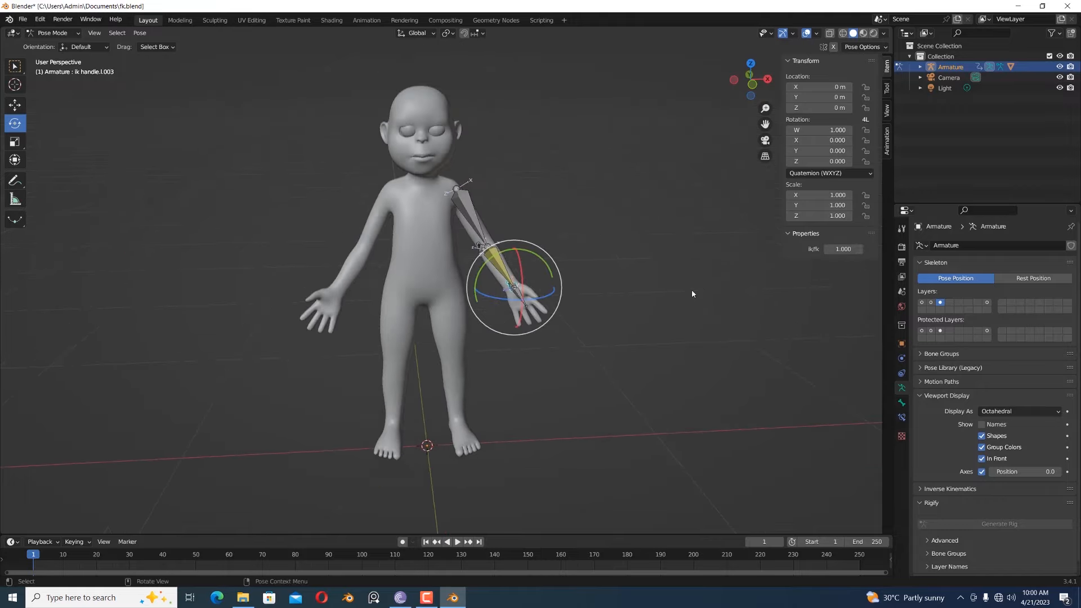
left_click_drag(844, 249, 777, 249)
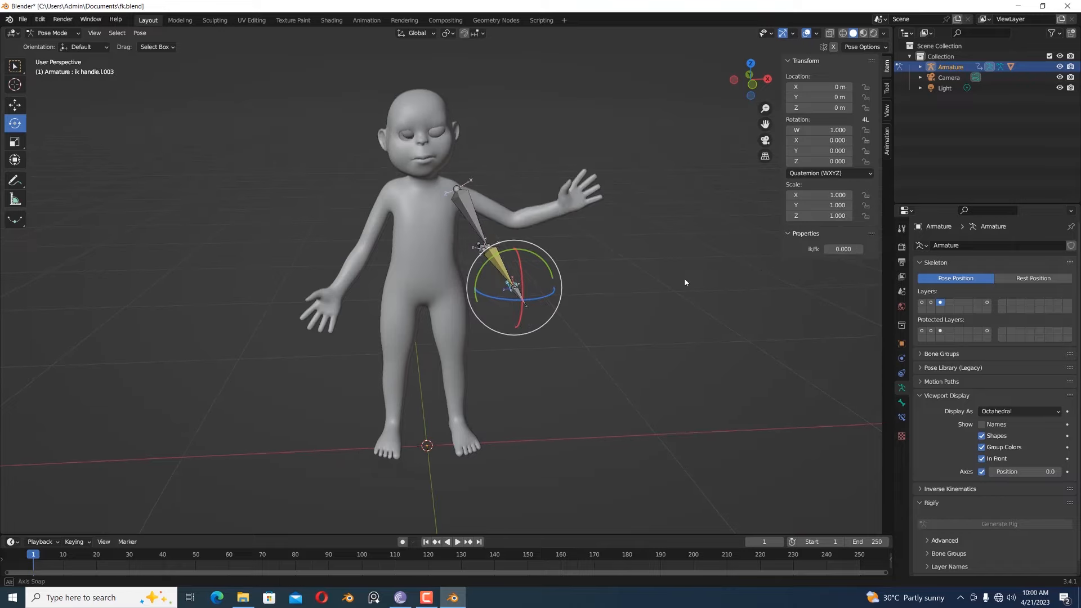
- Test FK mode by moving the ik handle bone around and placing it slightly off its rest position
middle_click_drag(685, 282, 624, 283)
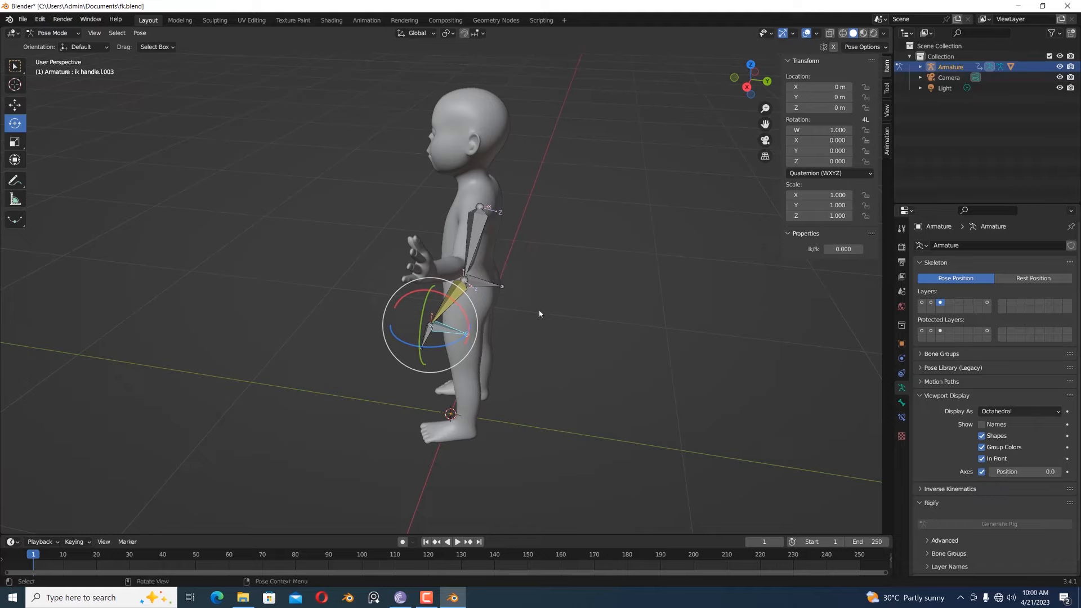
key("g")
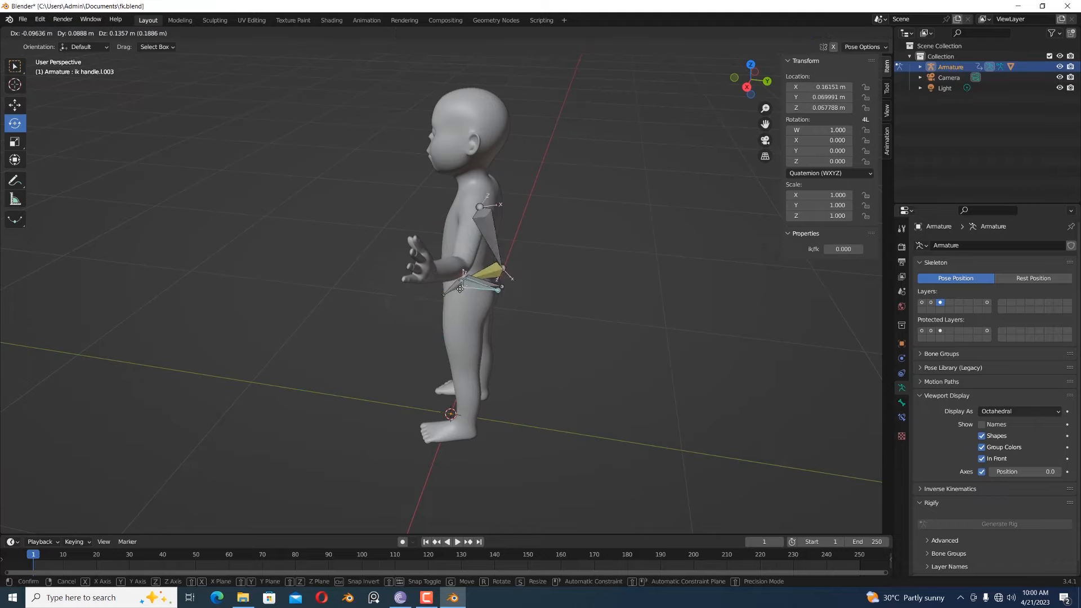
left_click(463, 333)
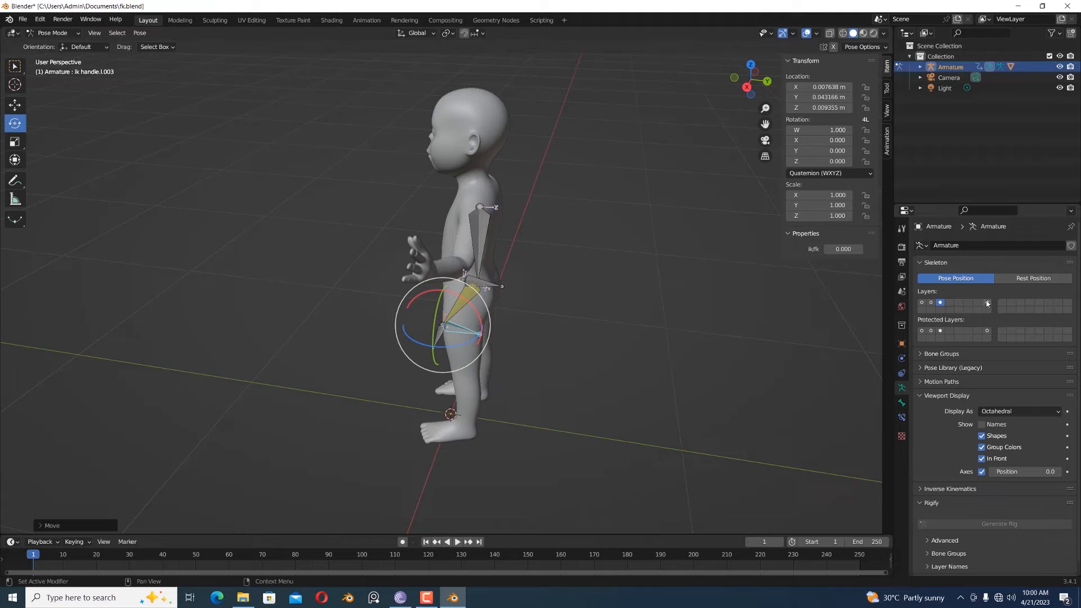
- Show only the second armature layer and rotate the upper arm and forearm fk bones to raise the left hand with the elbow bent
left_click(930, 303)
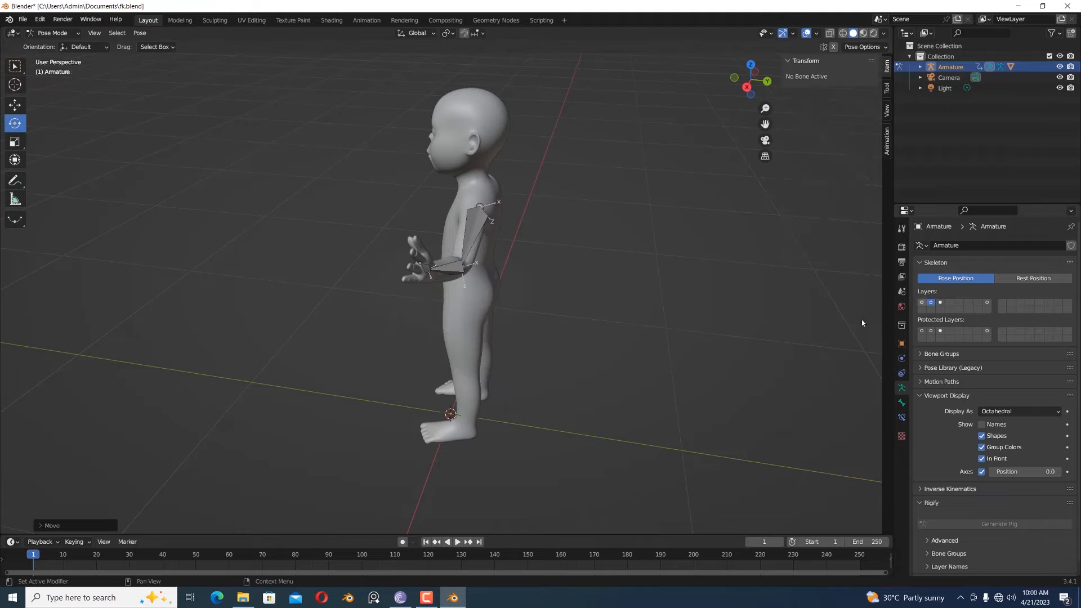
left_click(431, 270)
left_click(477, 228)
left_click_drag(523, 211, 528, 236)
left_click(416, 233)
left_click_drag(433, 211, 368, 236)
middle_click_drag(603, 306, 711, 286)
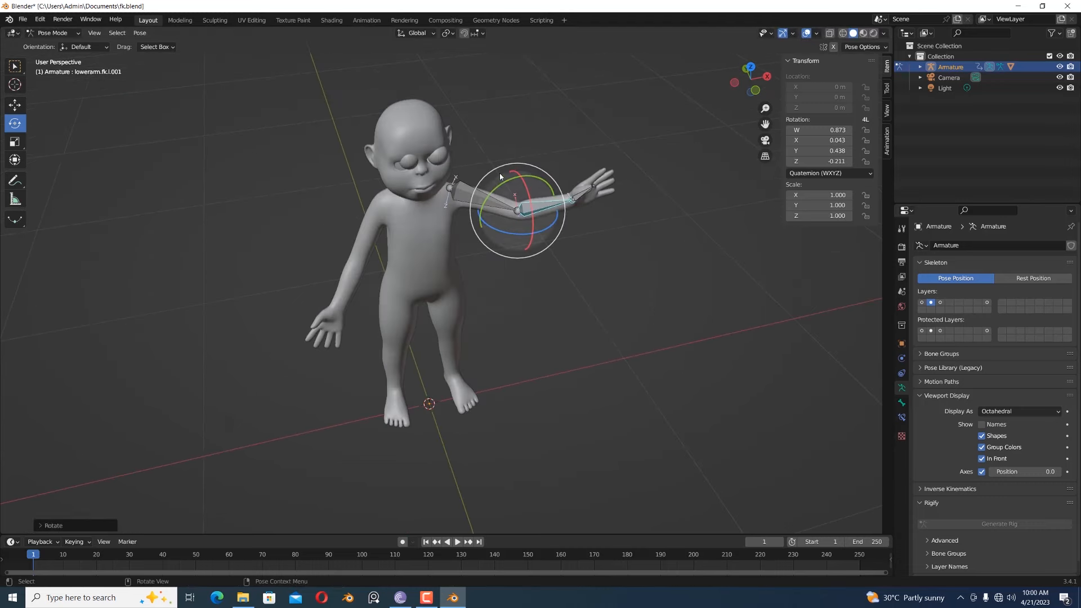
left_click_drag(499, 173, 578, 254)
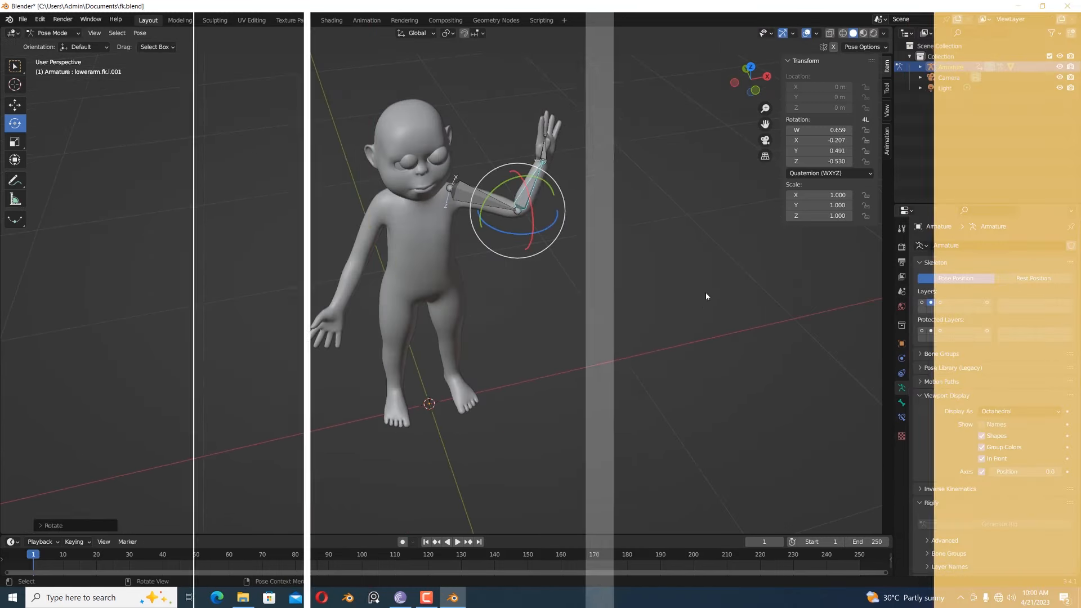
- Show only the third armature layer with the ik bones again and select the ik handle bone at the wrist
scroll(678, 277, "up", 2)
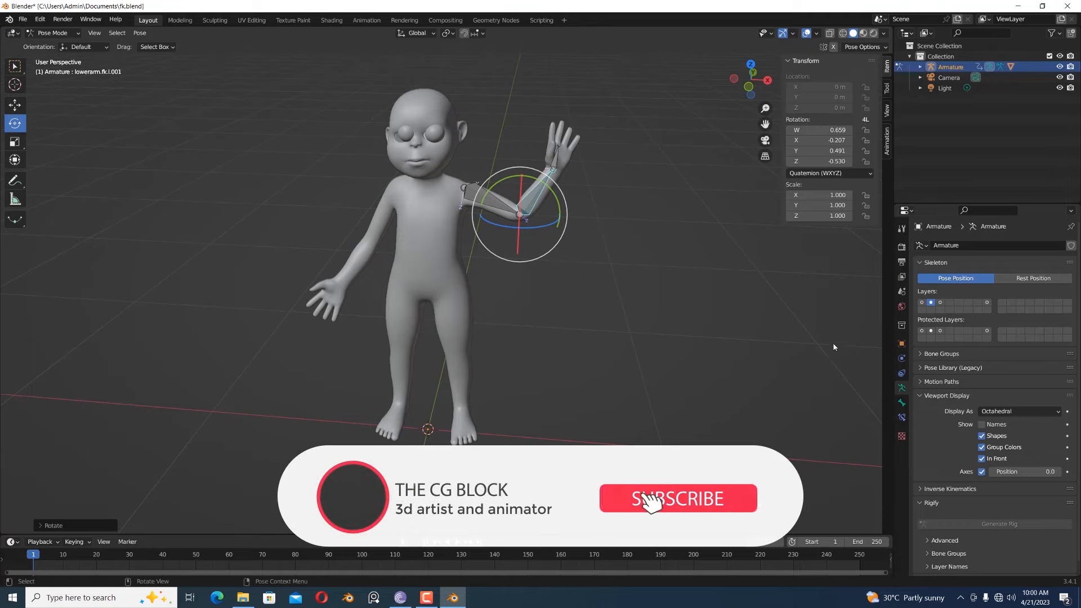
left_click(943, 302)
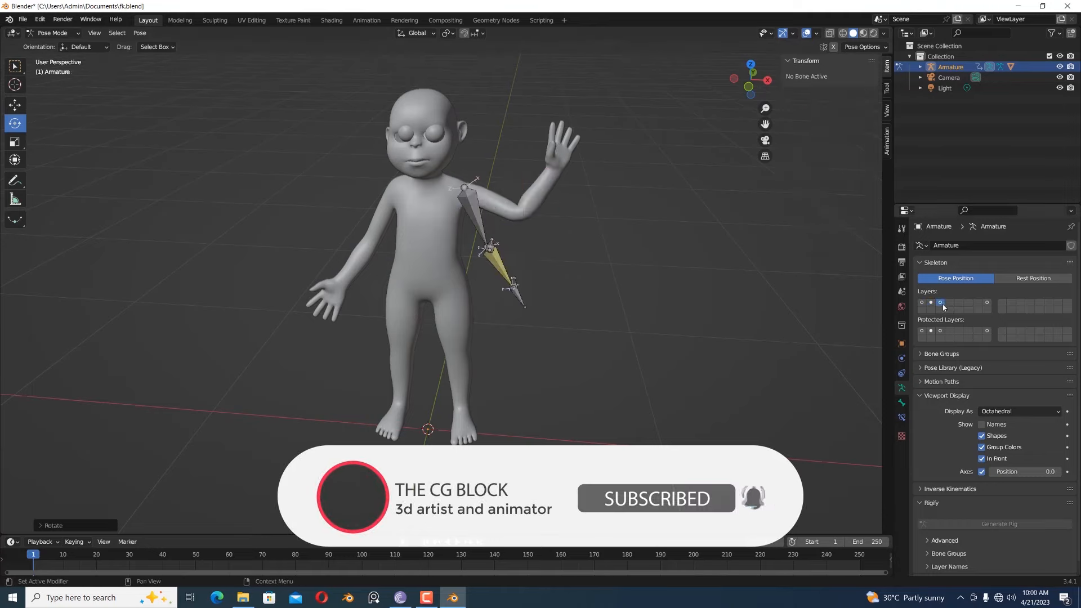
left_click(517, 282)
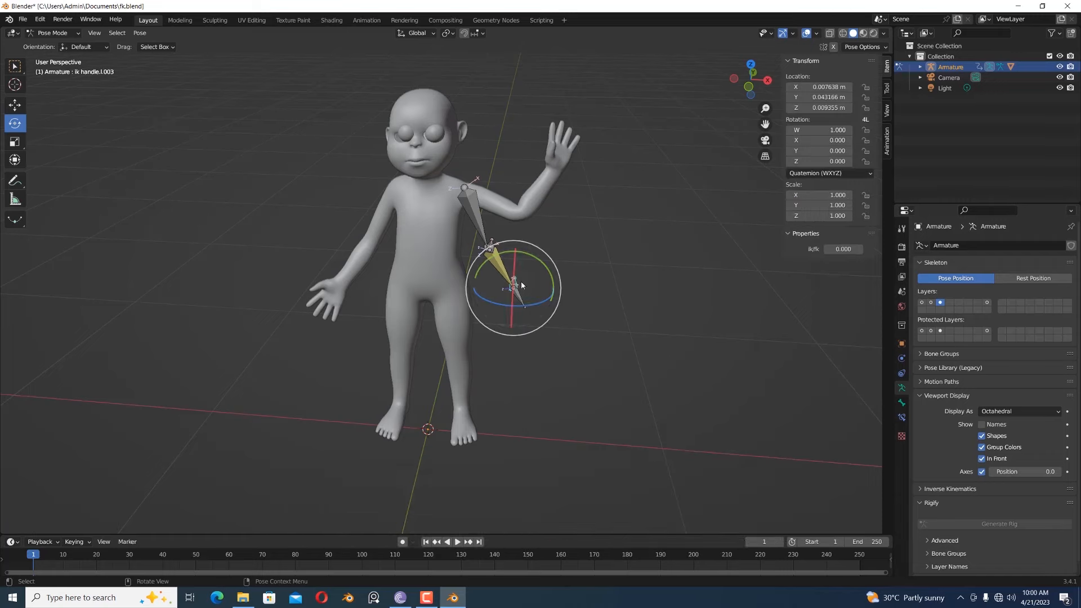